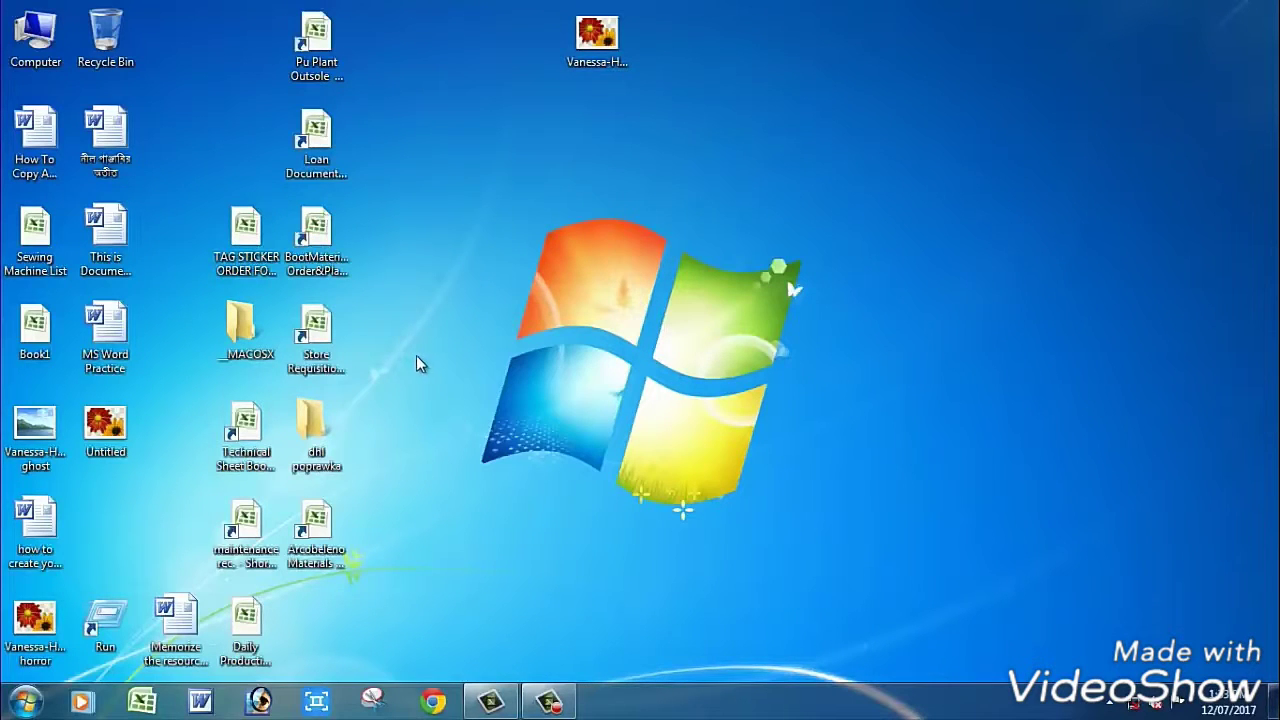
Step: Refresh the desktop and launch Microsoft Excel with a blank workbook
right_click(409, 219)
click(438, 277)
click(142, 703)
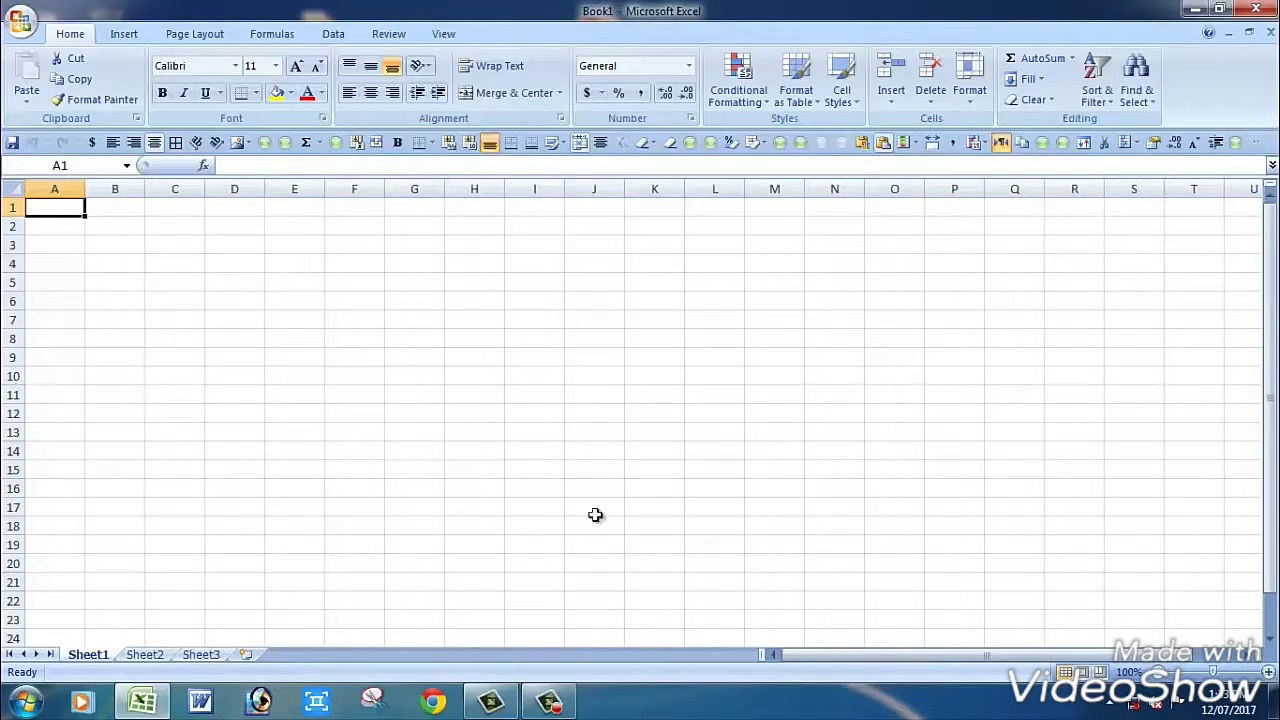
Step: Enter fghh in cell B5 and 582 in cell C5
click(244, 290)
click(155, 287)
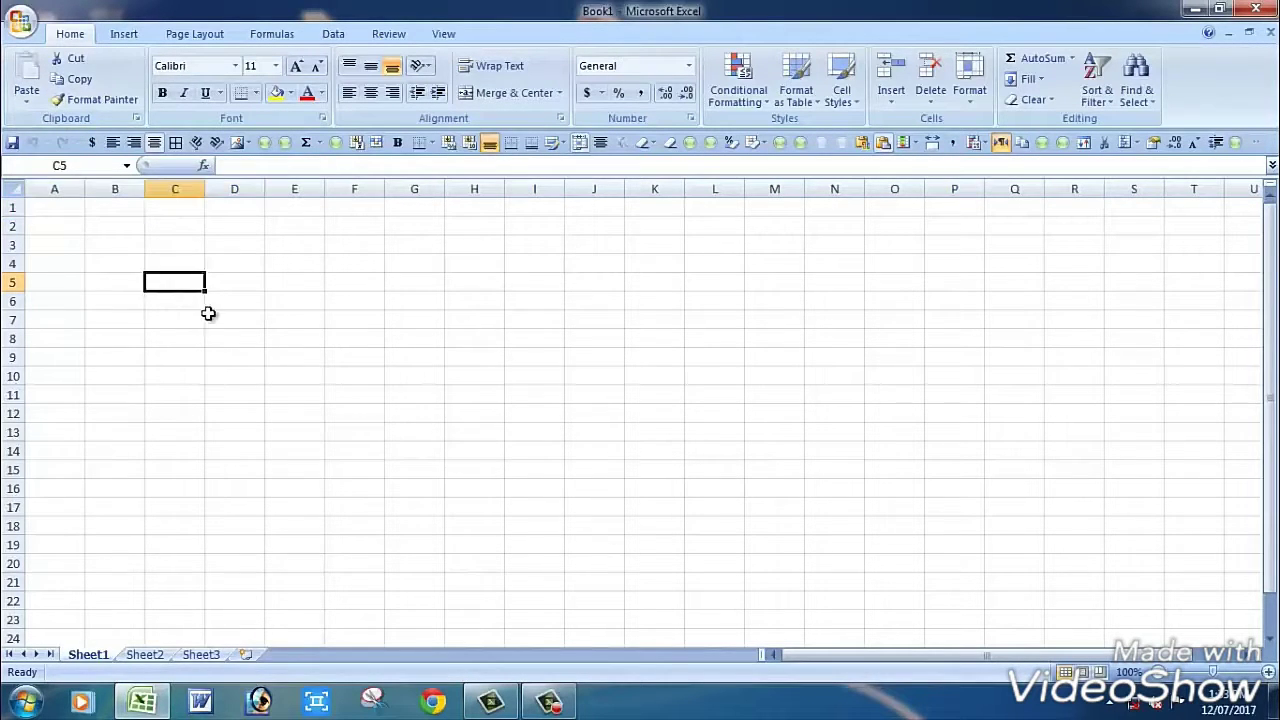
click(117, 283)
text(fghh)
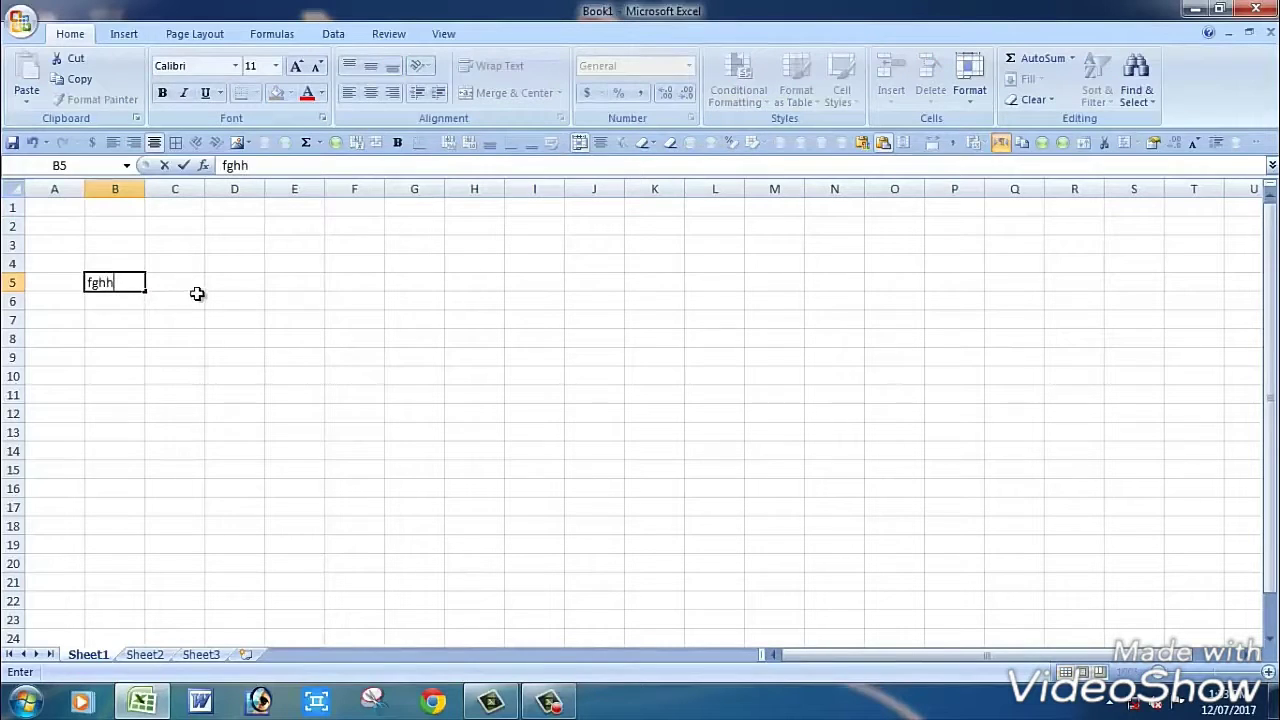
click(194, 287)
text(5)
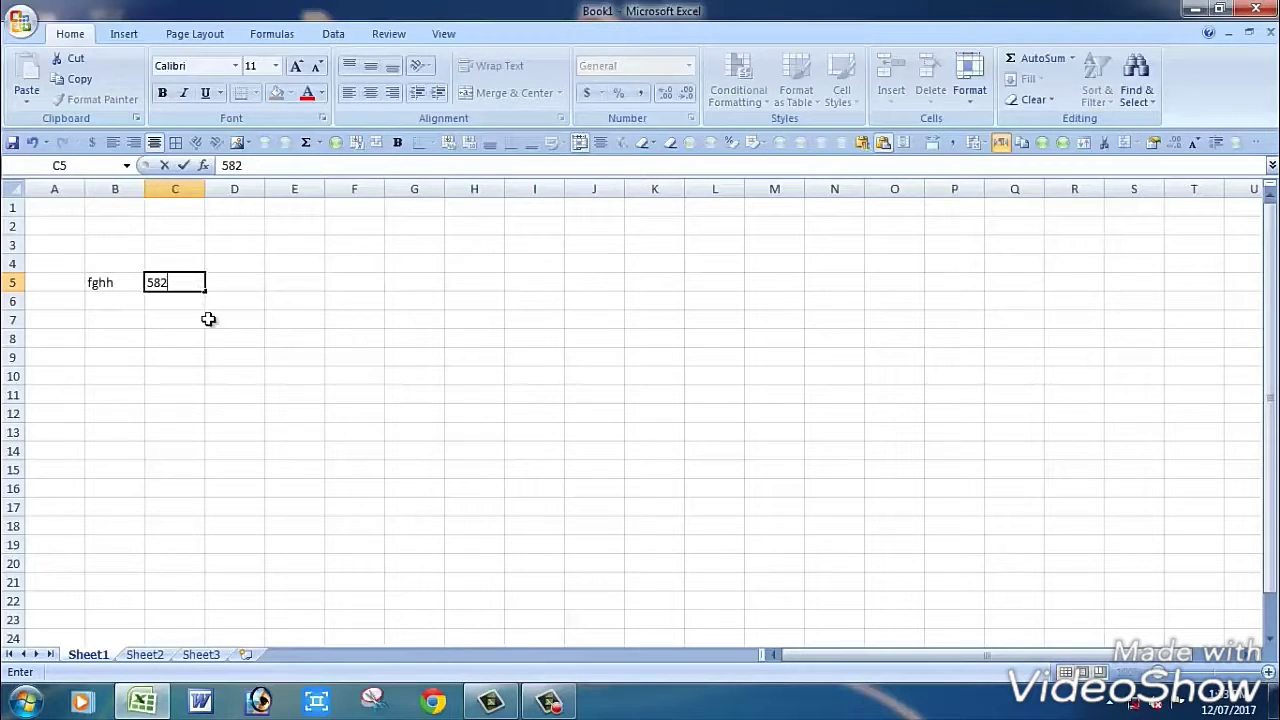
text(82)
click(207, 318)
Step: Clear the contents of cells B5 and C5
drag(86, 280, 174, 296)
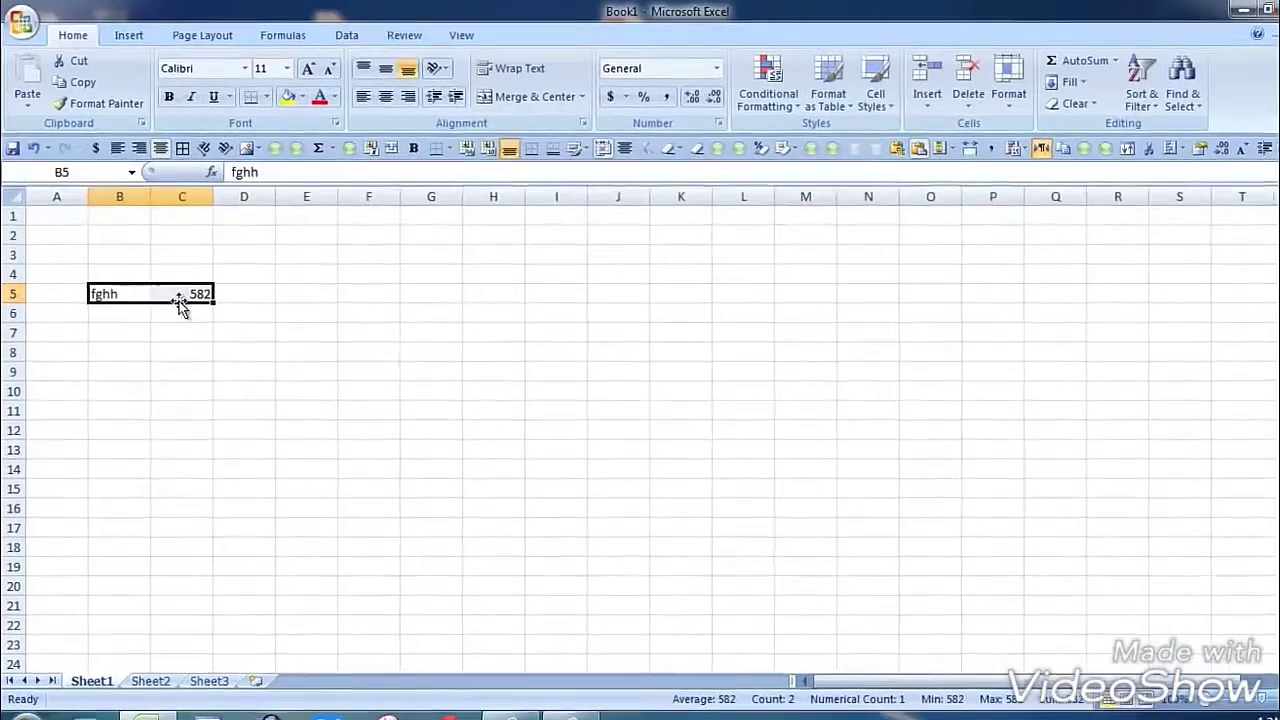
key(Delete)
click(181, 349)
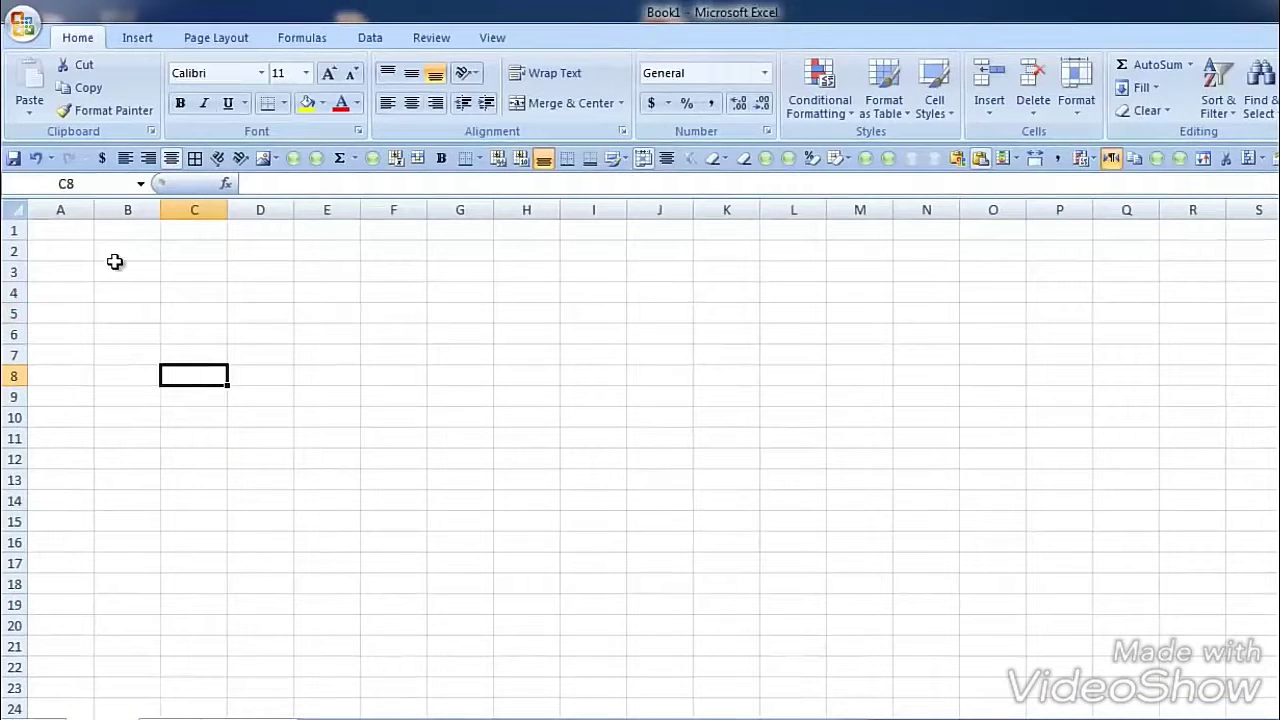
Step: Select whole rows 3, 1, 2 and 4 one at a time
click(13, 271)
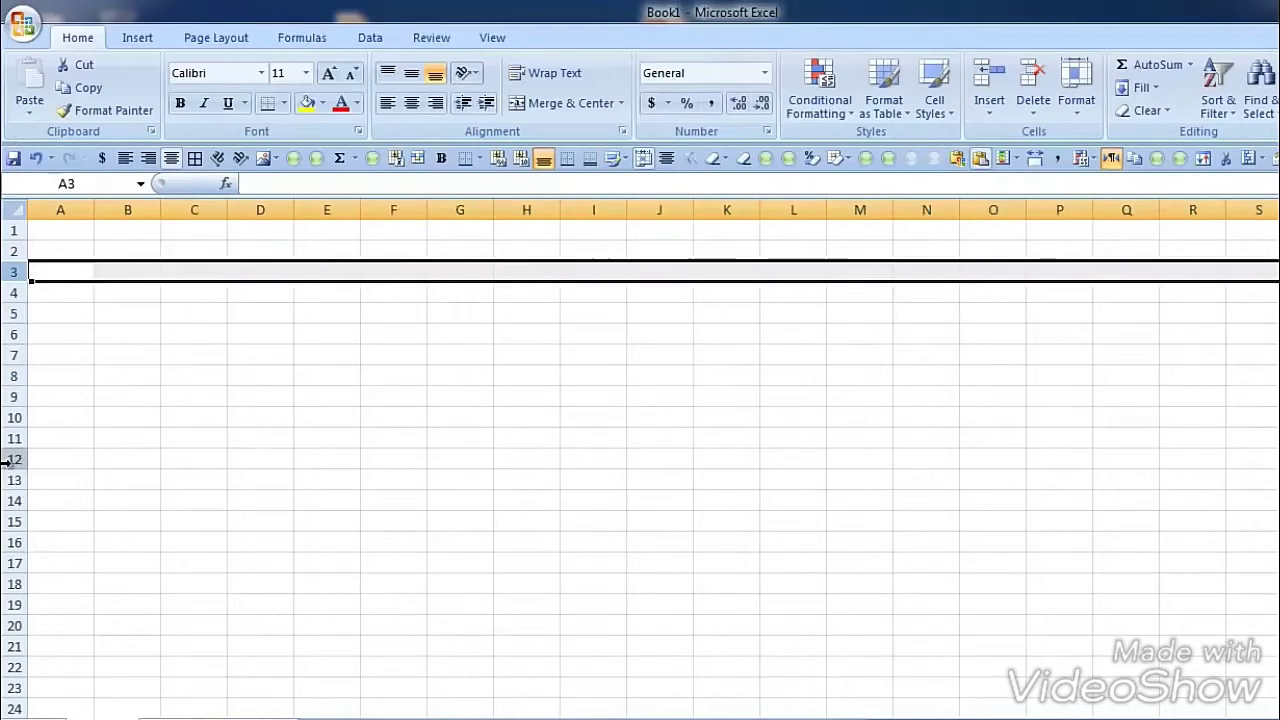
click(7, 230)
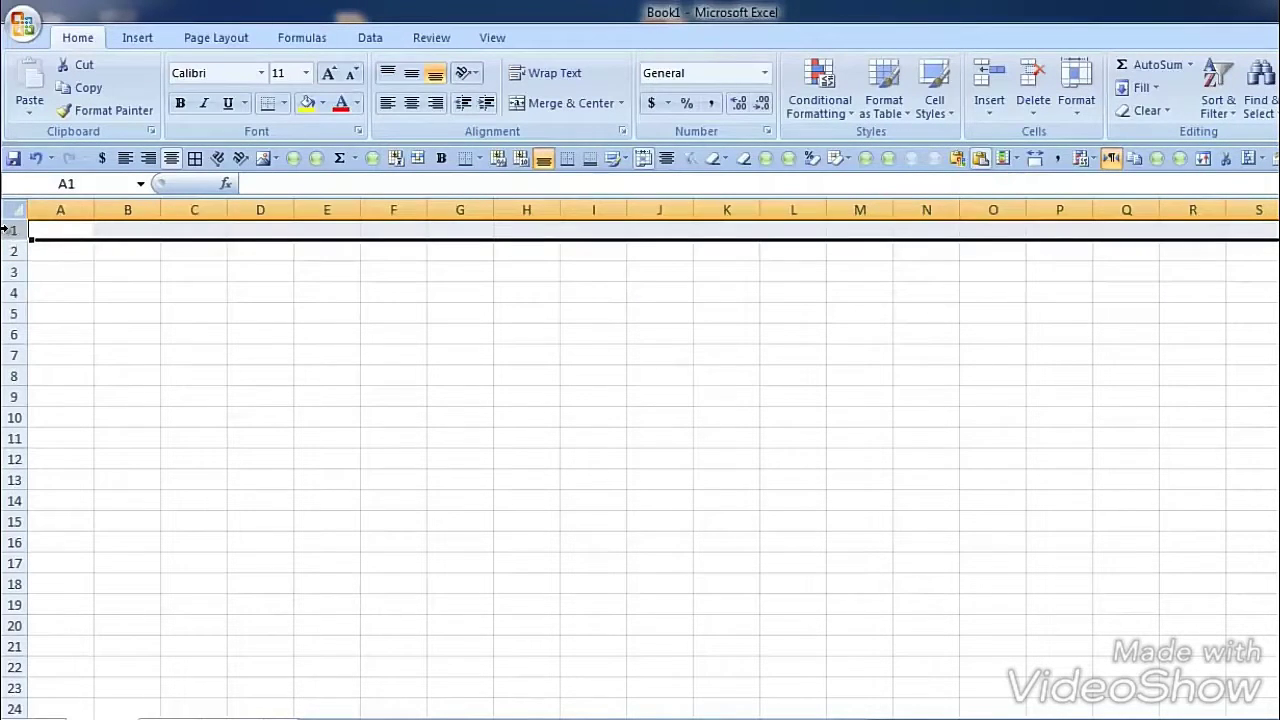
drag(6, 250, 6, 251)
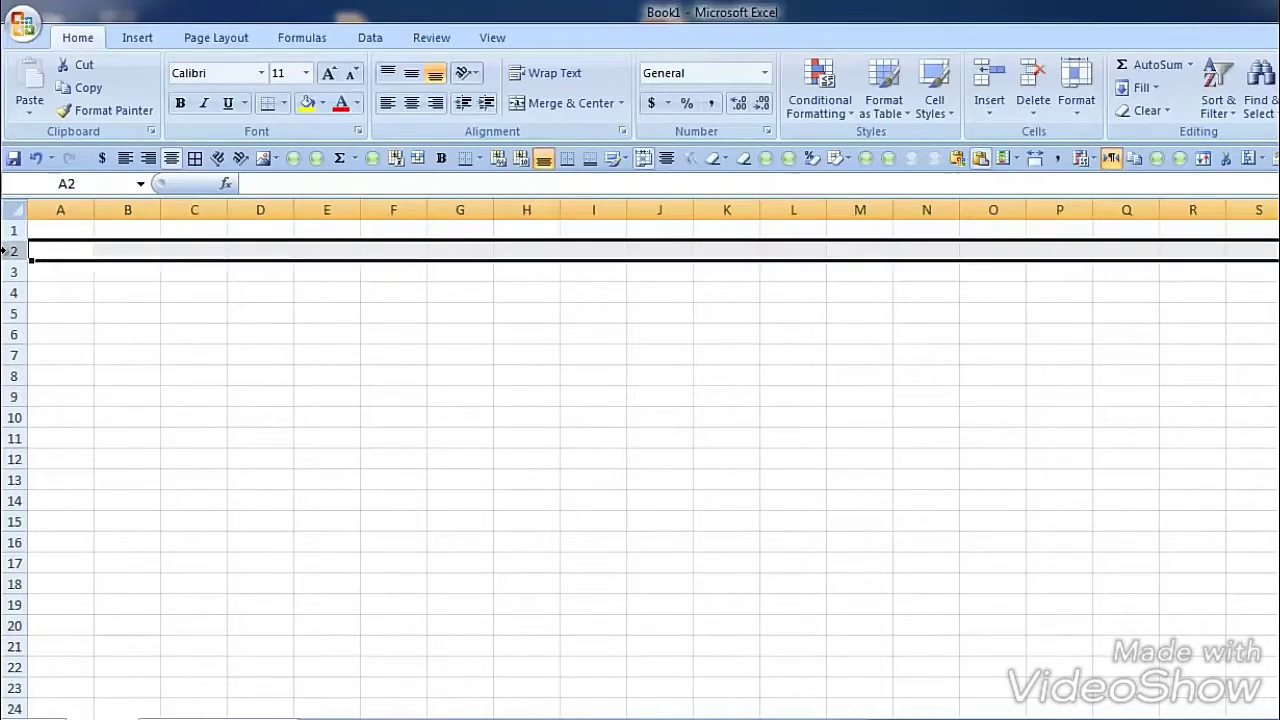
click(8, 292)
Step: Select whole columns A, B, C and D one at a time, followed by row 3
click(58, 208)
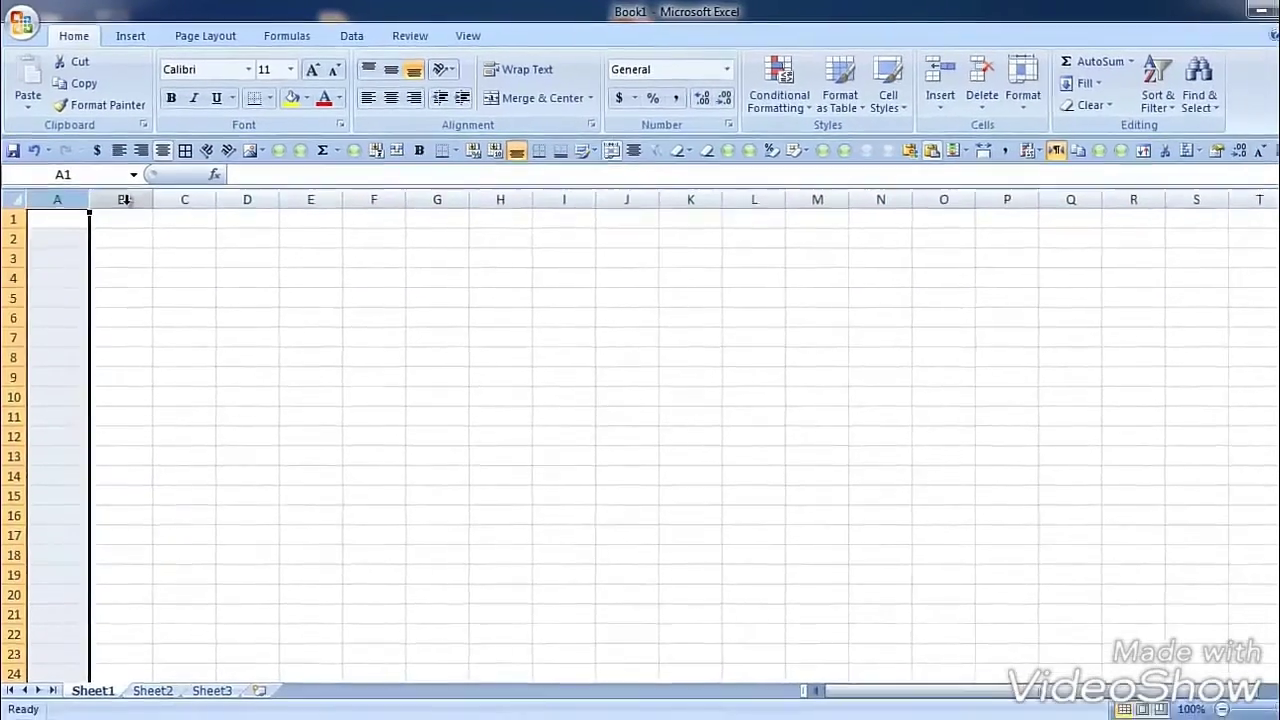
click(150, 209)
click(215, 209)
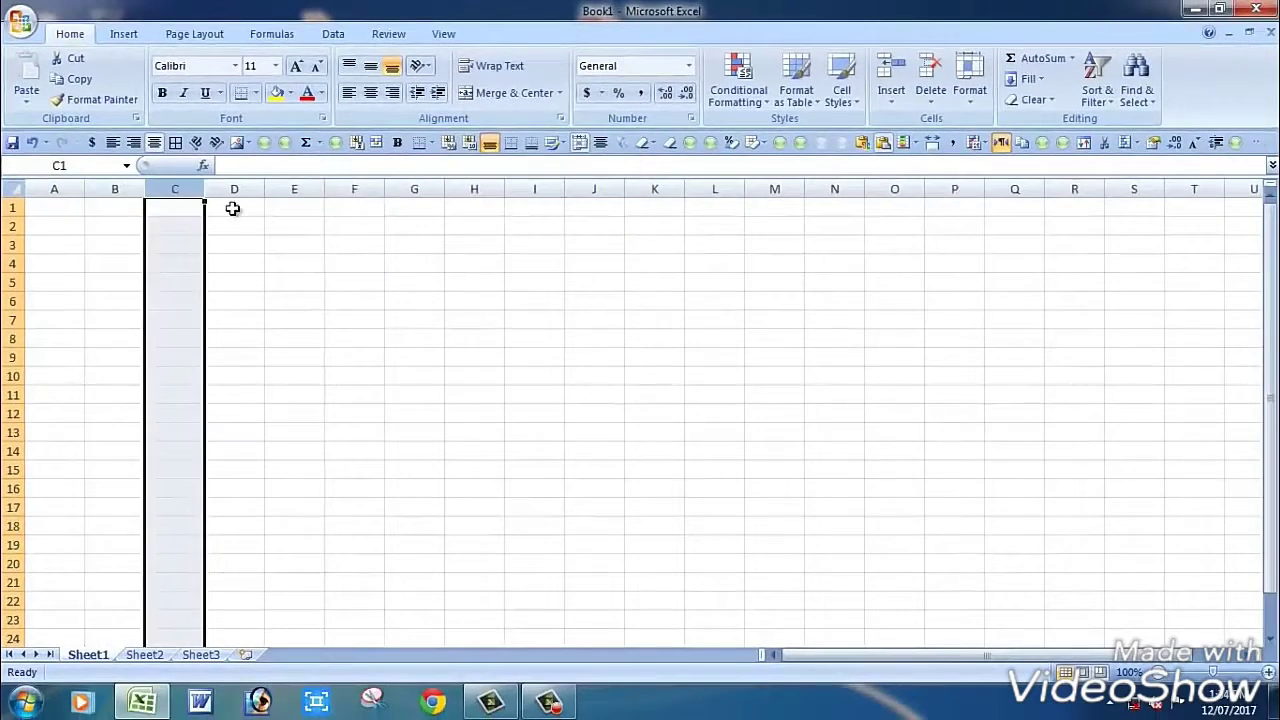
click(234, 189)
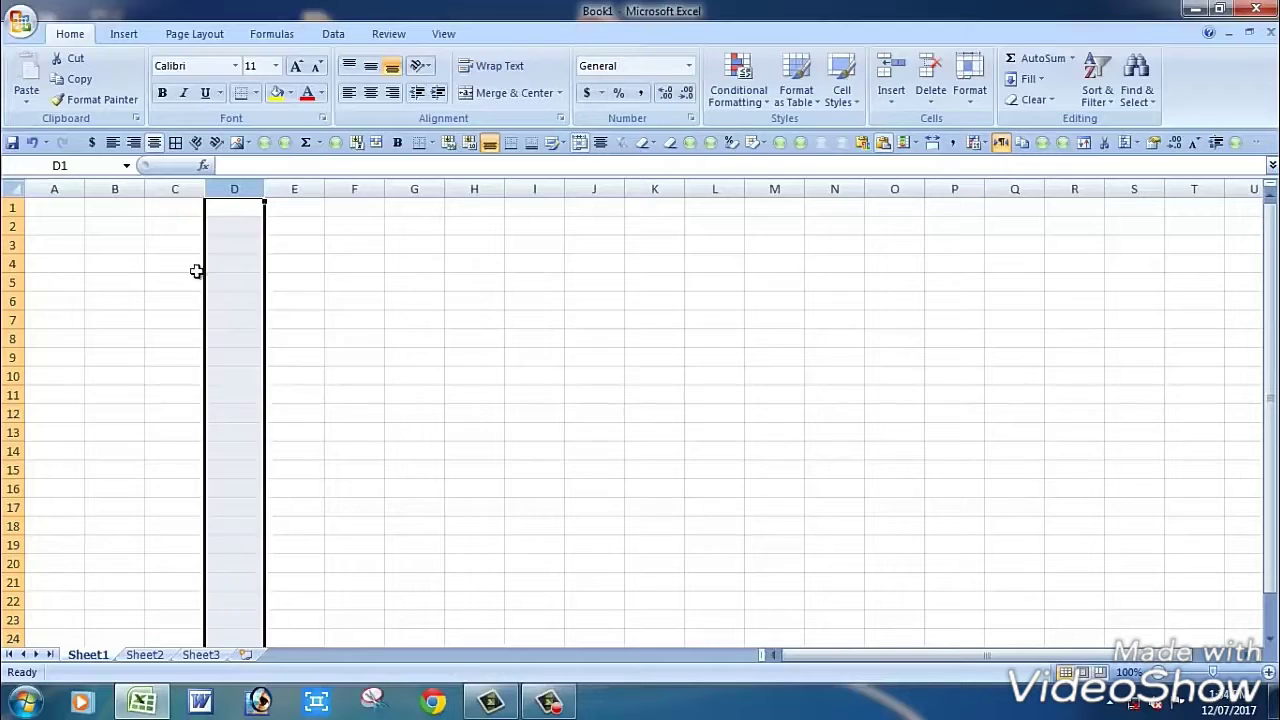
click(620, 342)
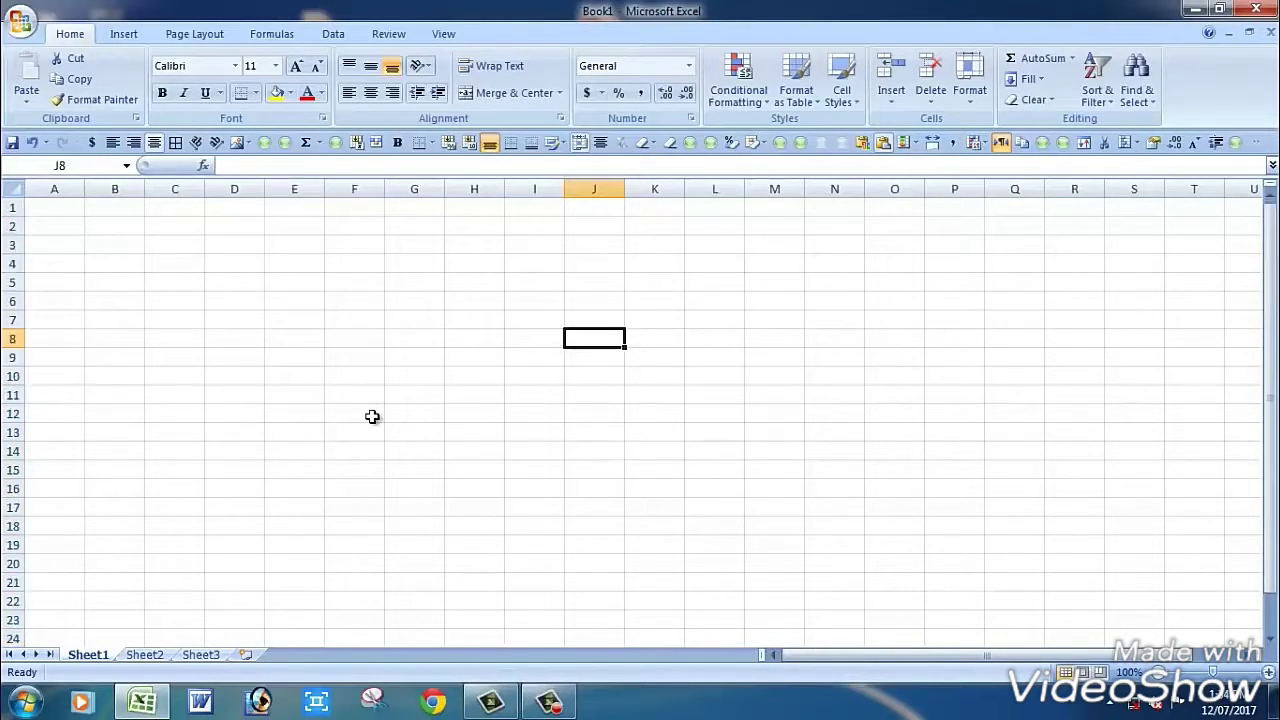
click(13, 245)
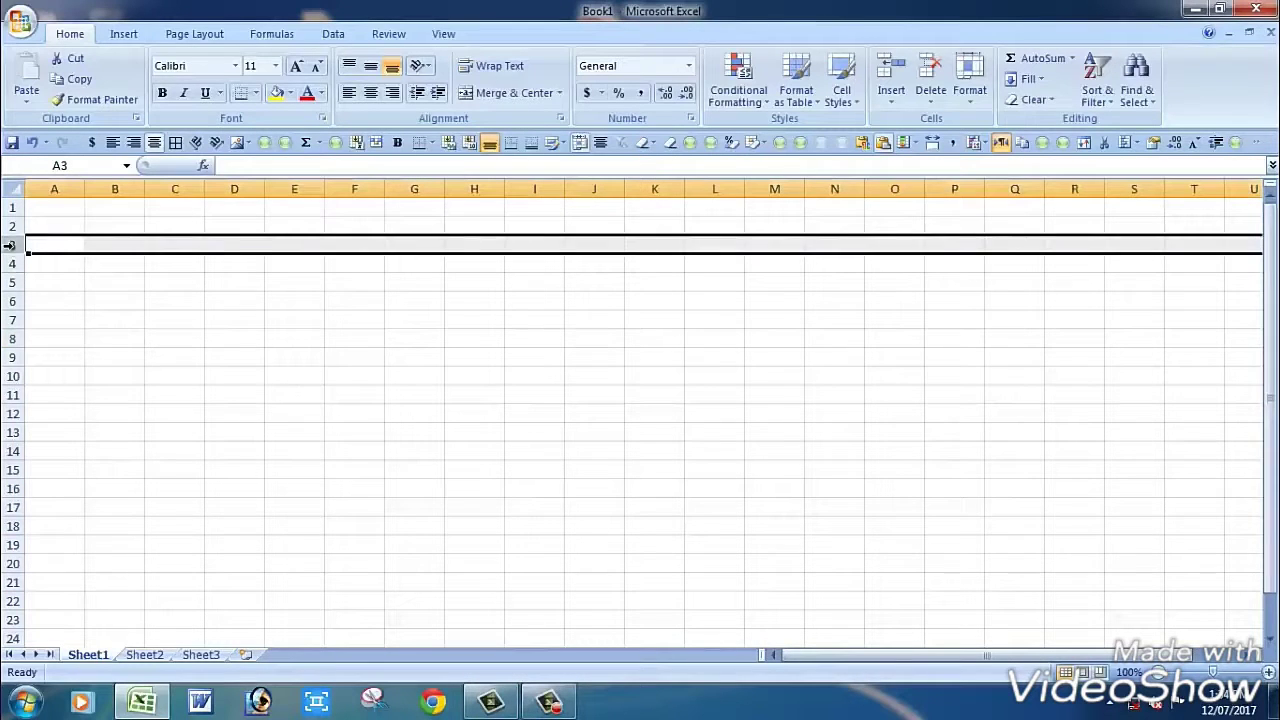
click(164, 309)
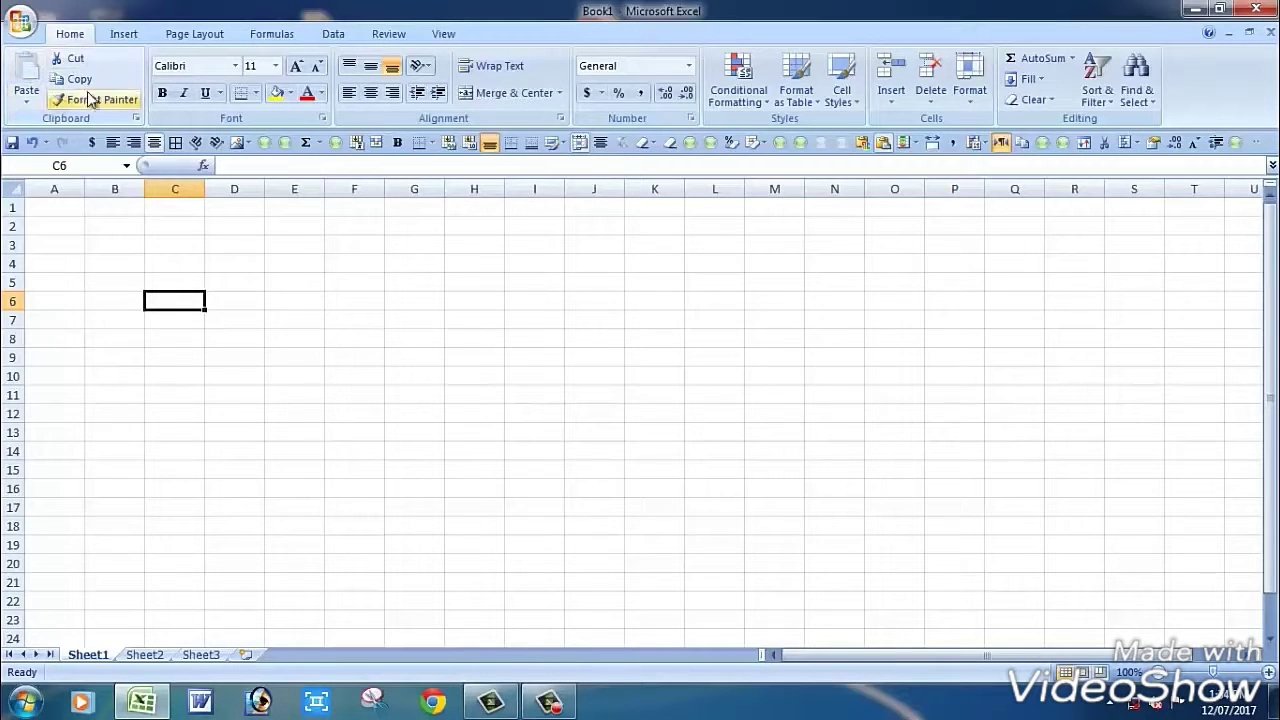
Step: Enter the sample text jhjbfdjg in cell B4
click(126, 264)
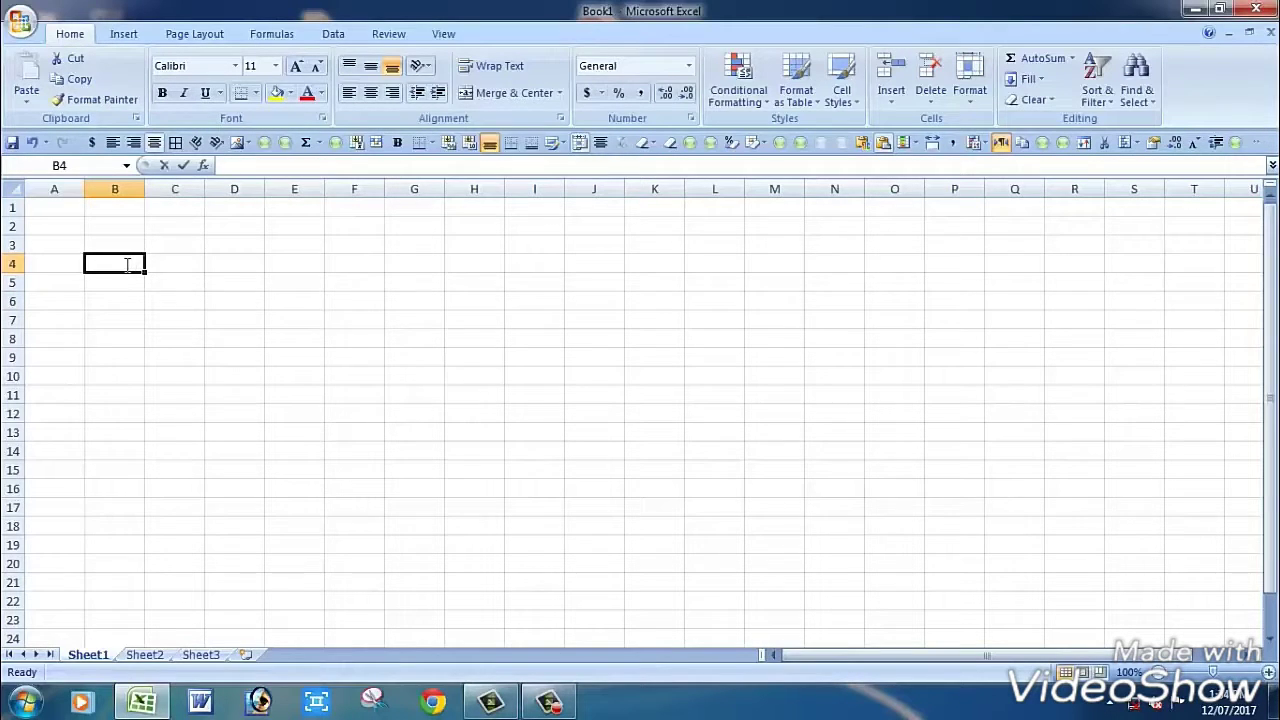
text(jhjbfdjg)
click(184, 303)
Step: Copy the text in cell B4 and paste it into cell D4
click(139, 265)
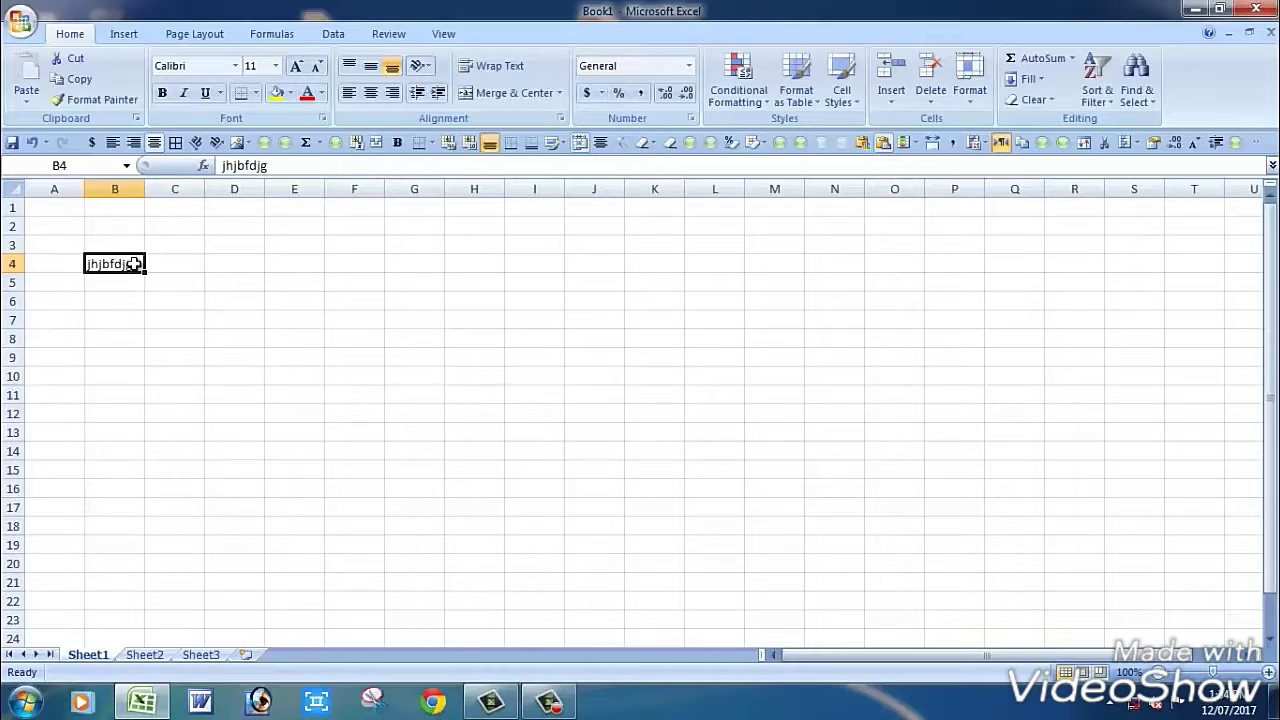
click(79, 80)
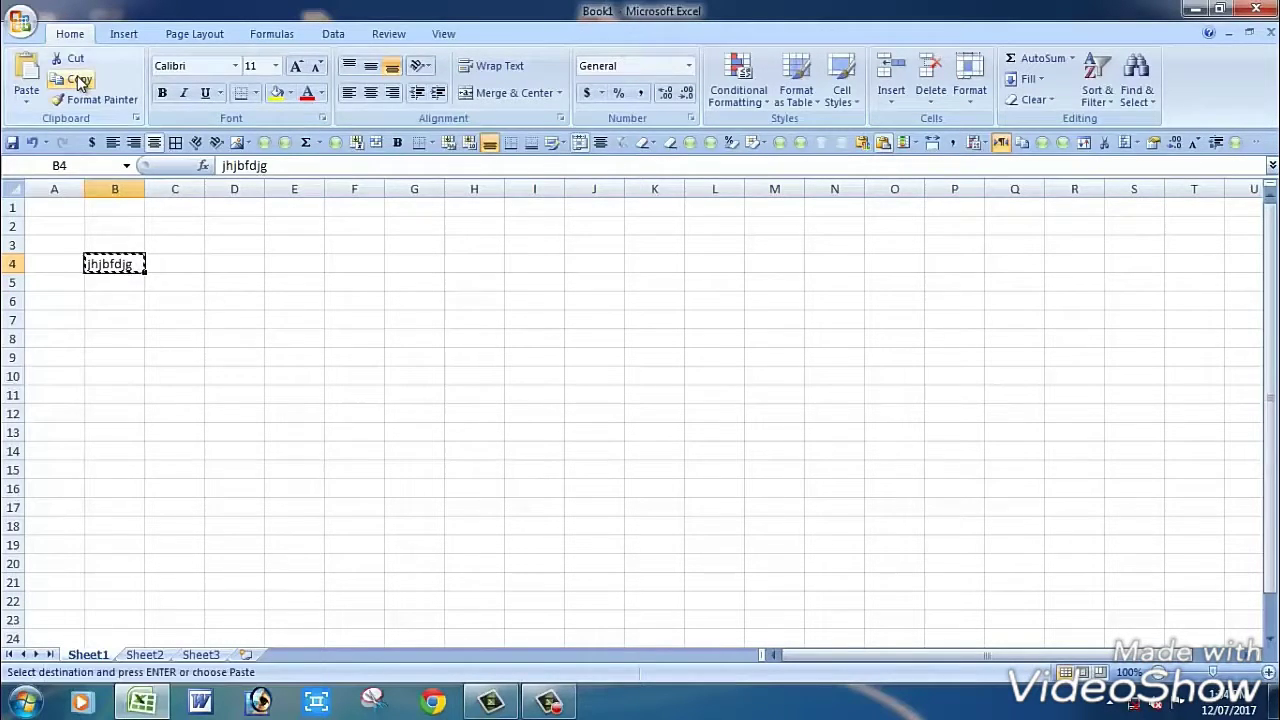
click(232, 262)
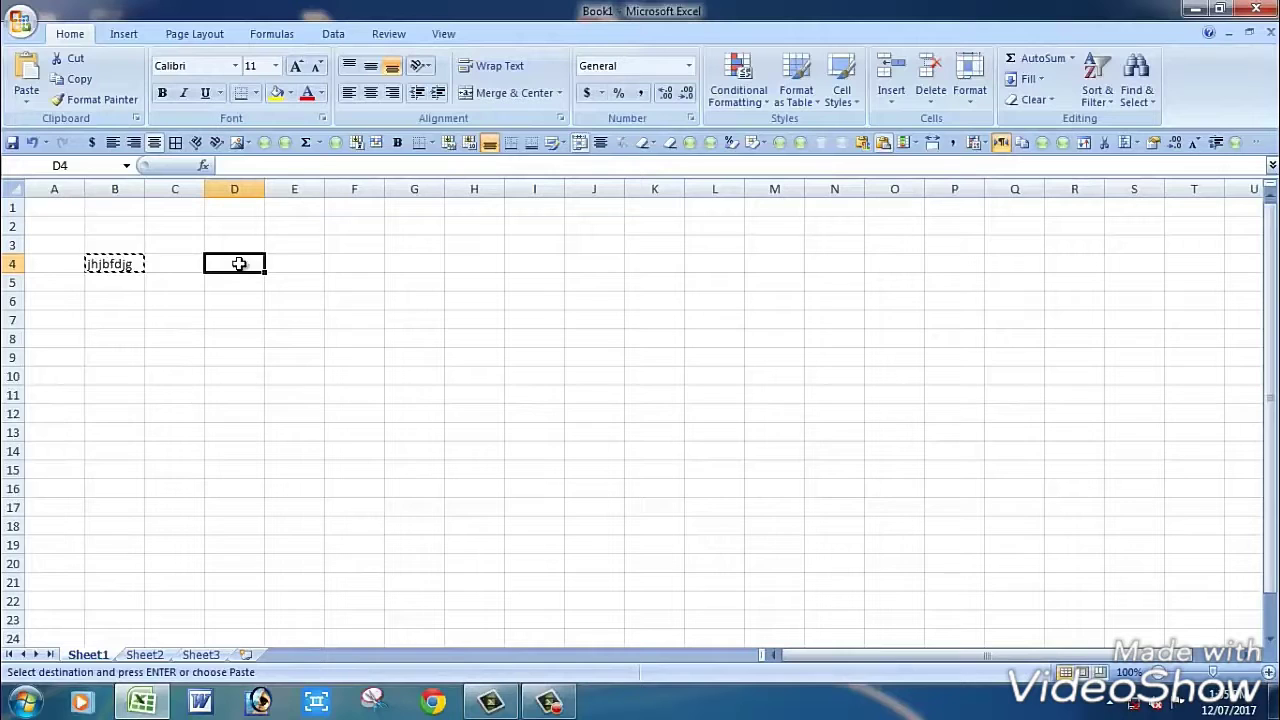
click(26, 82)
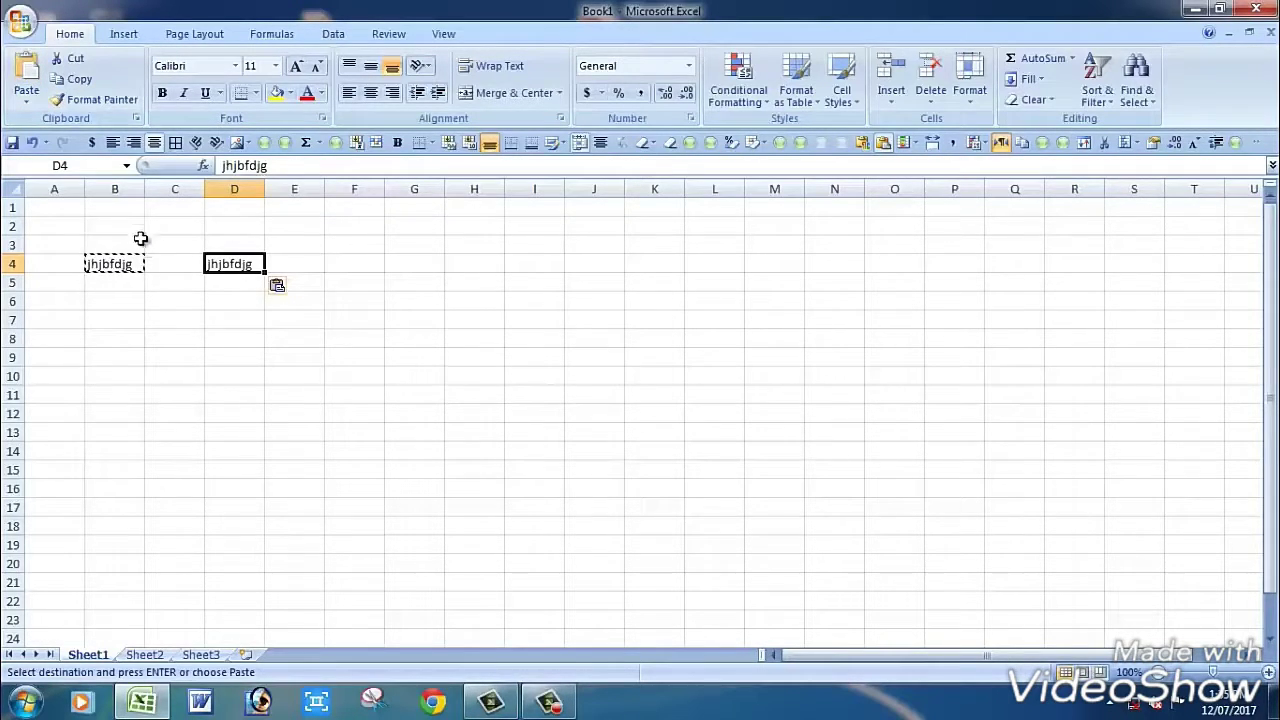
click(223, 322)
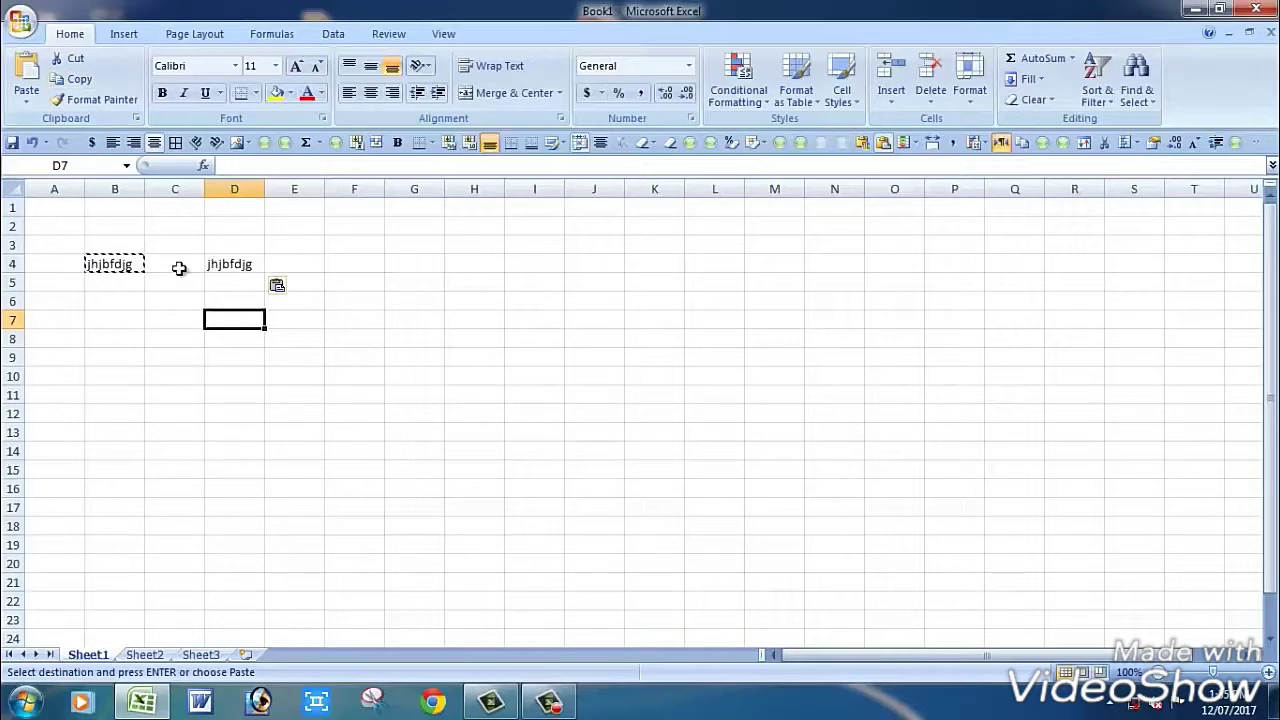
Step: Cut the text from cell B4 and paste it into cell D5
click(122, 264)
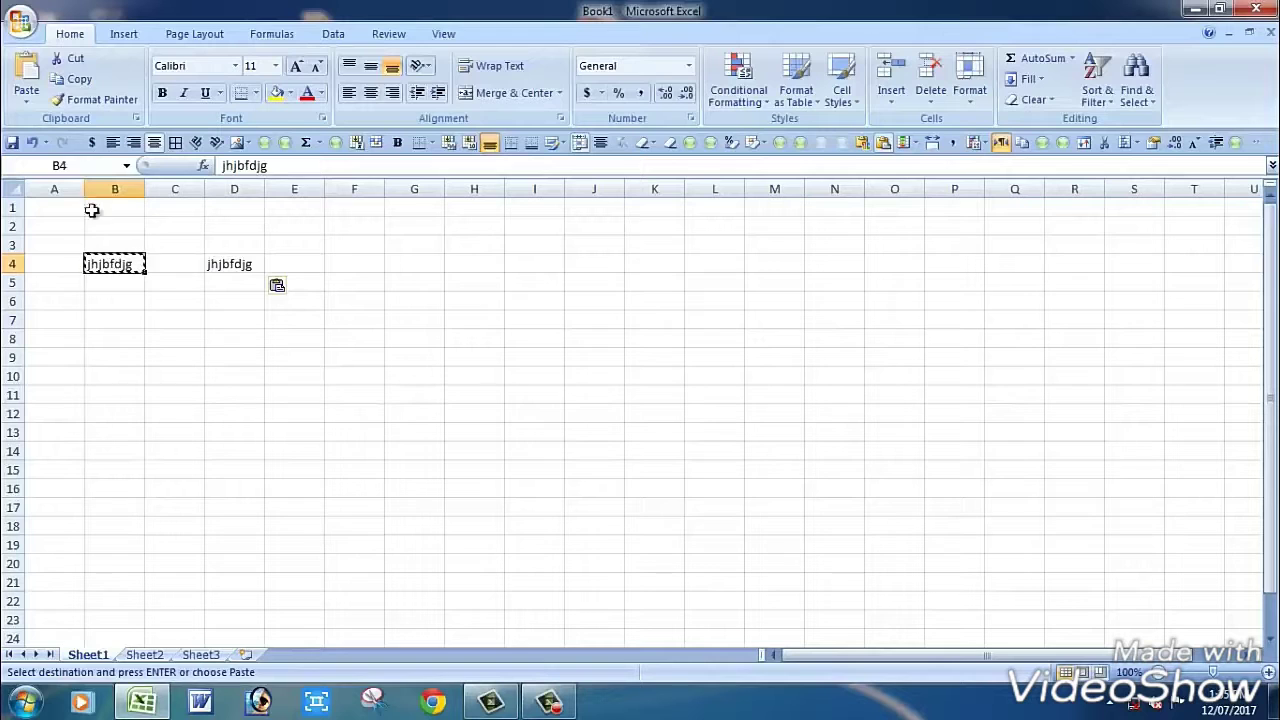
click(76, 62)
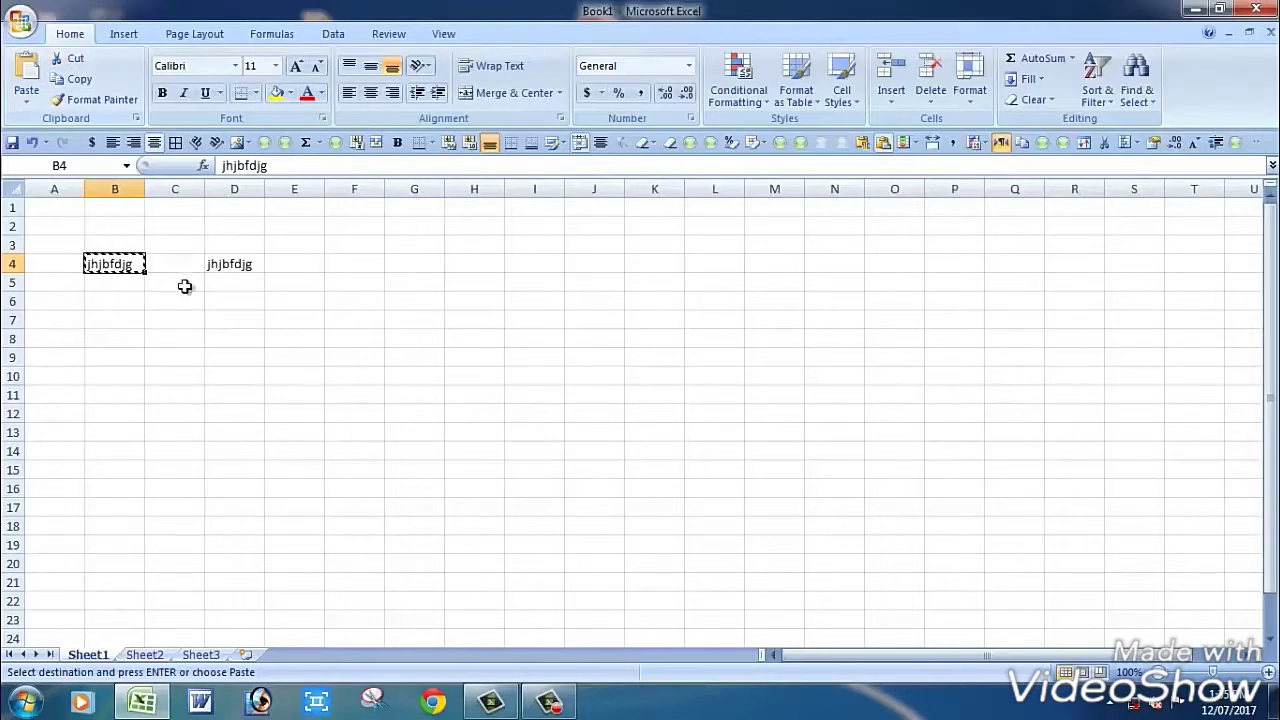
click(217, 286)
click(26, 72)
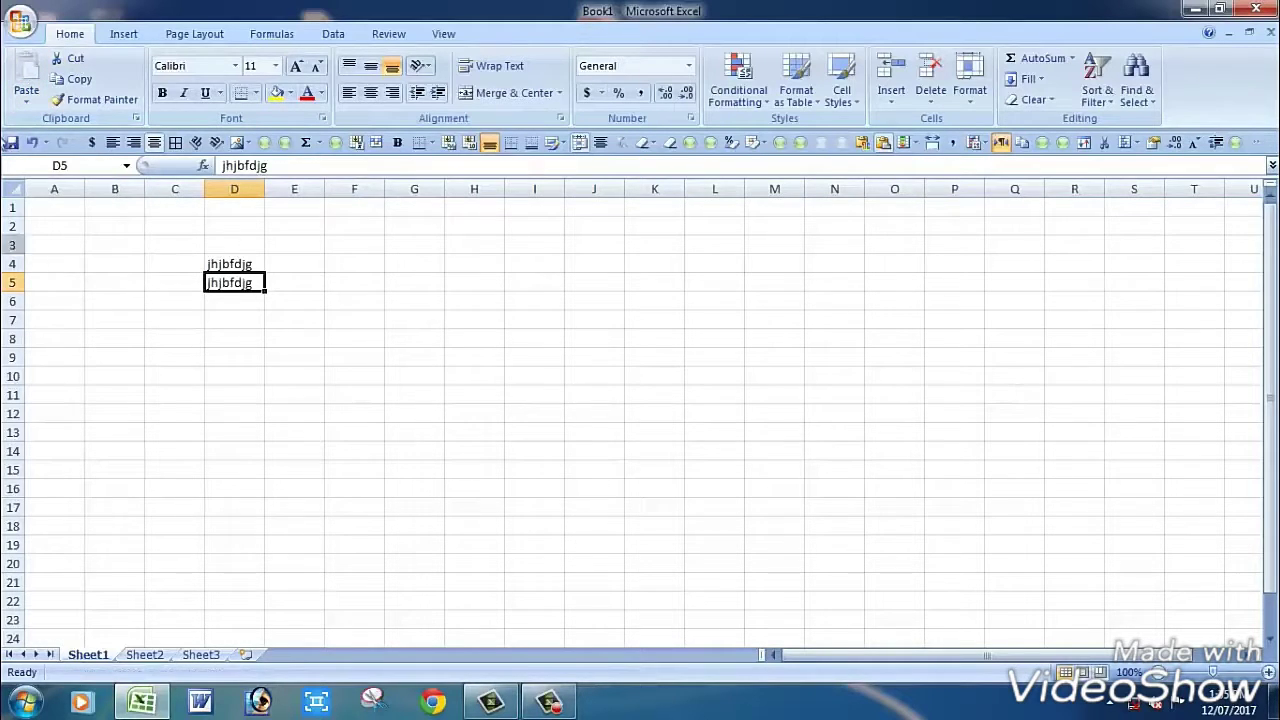
click(319, 312)
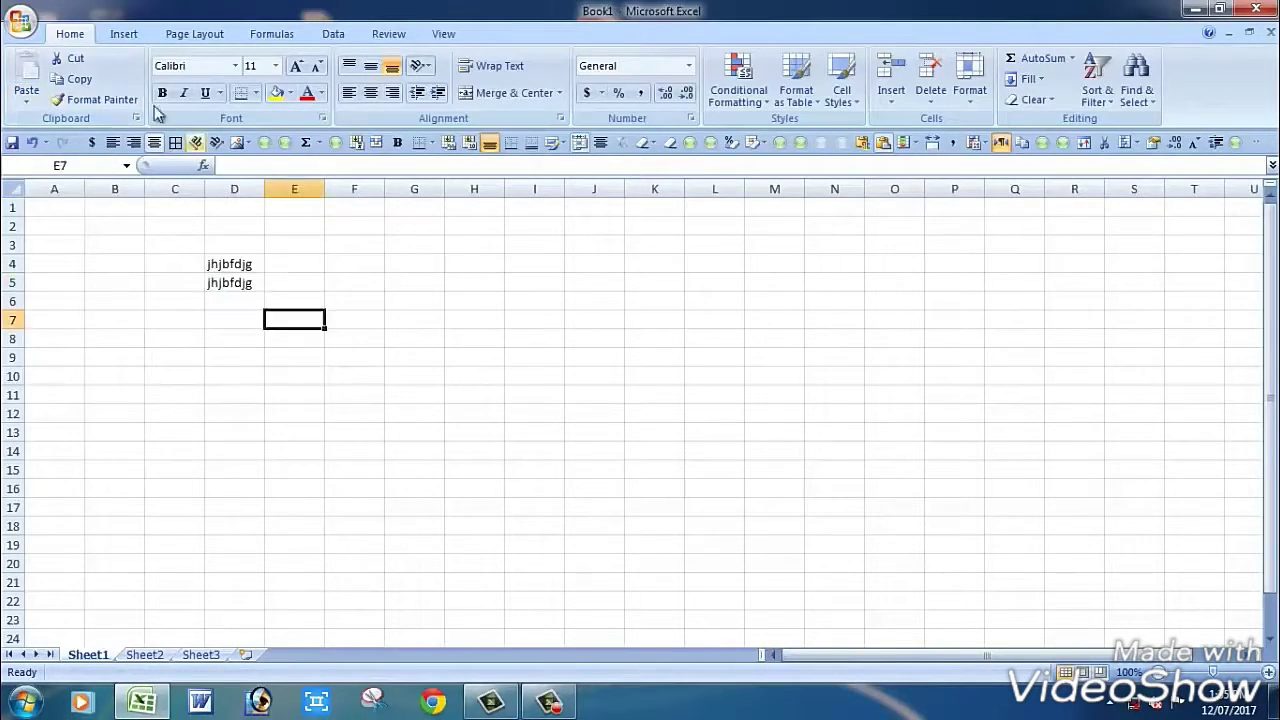
Step: Look through the available font names for the selected cell without choosing one
click(237, 69)
click(237, 69)
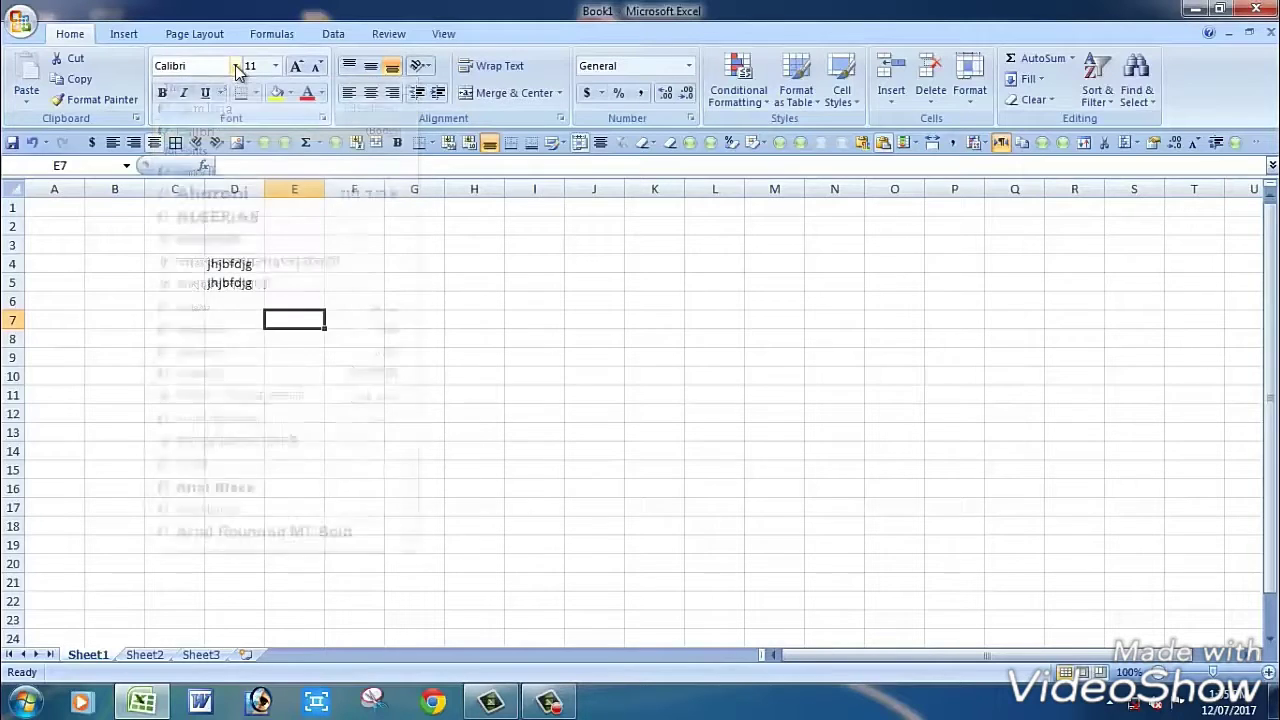
click(237, 69)
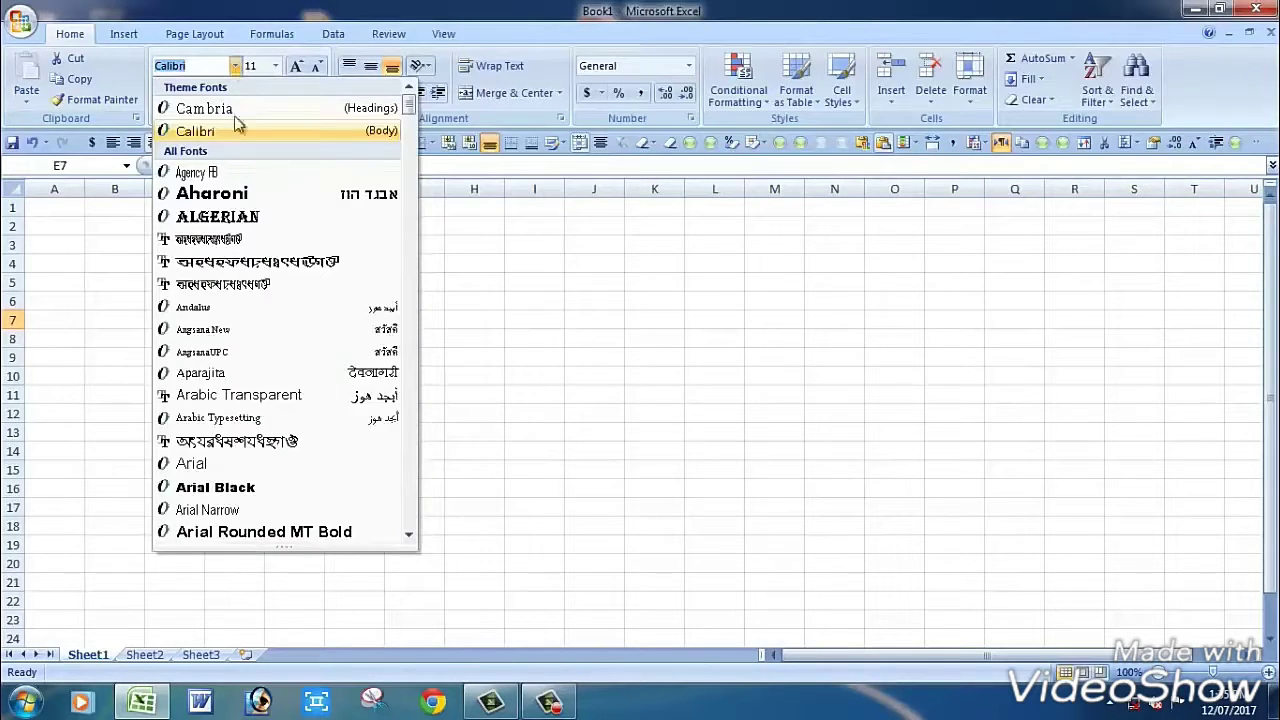
scroll(250, 378, down, 10)
scroll(250, 380, up, 10)
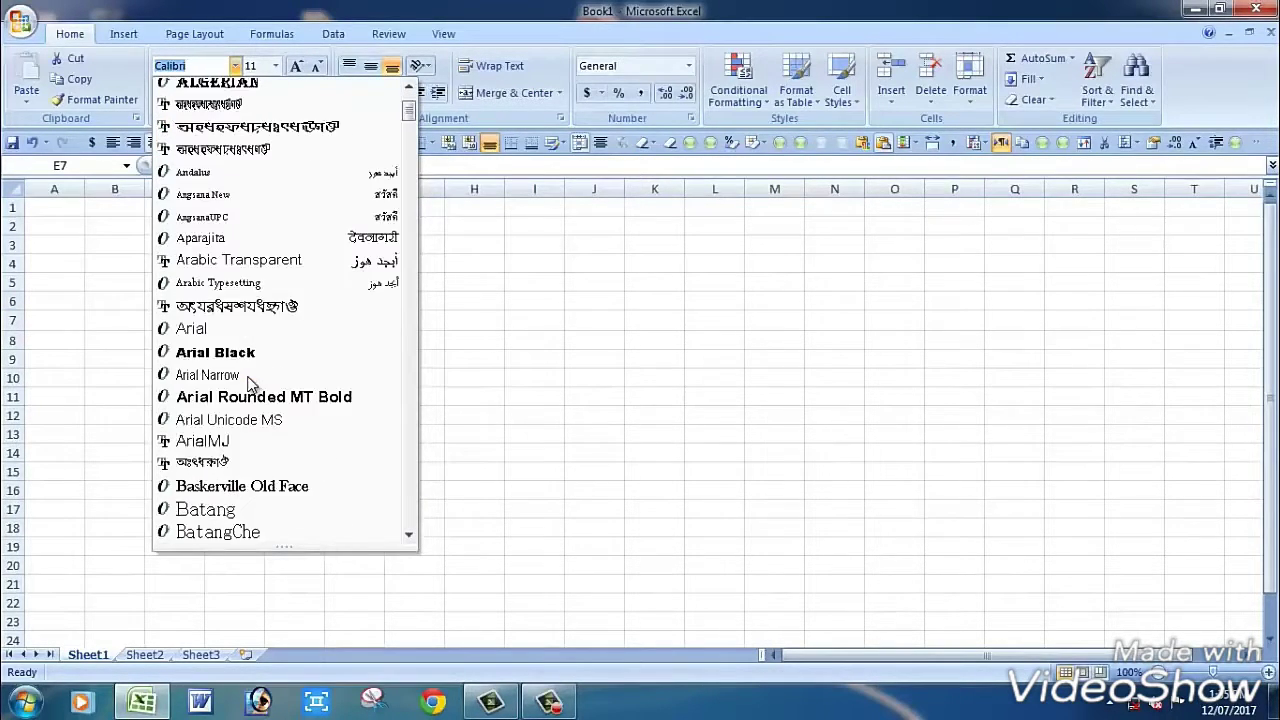
scroll(250, 308, down, 5)
scroll(252, 310, down, 7)
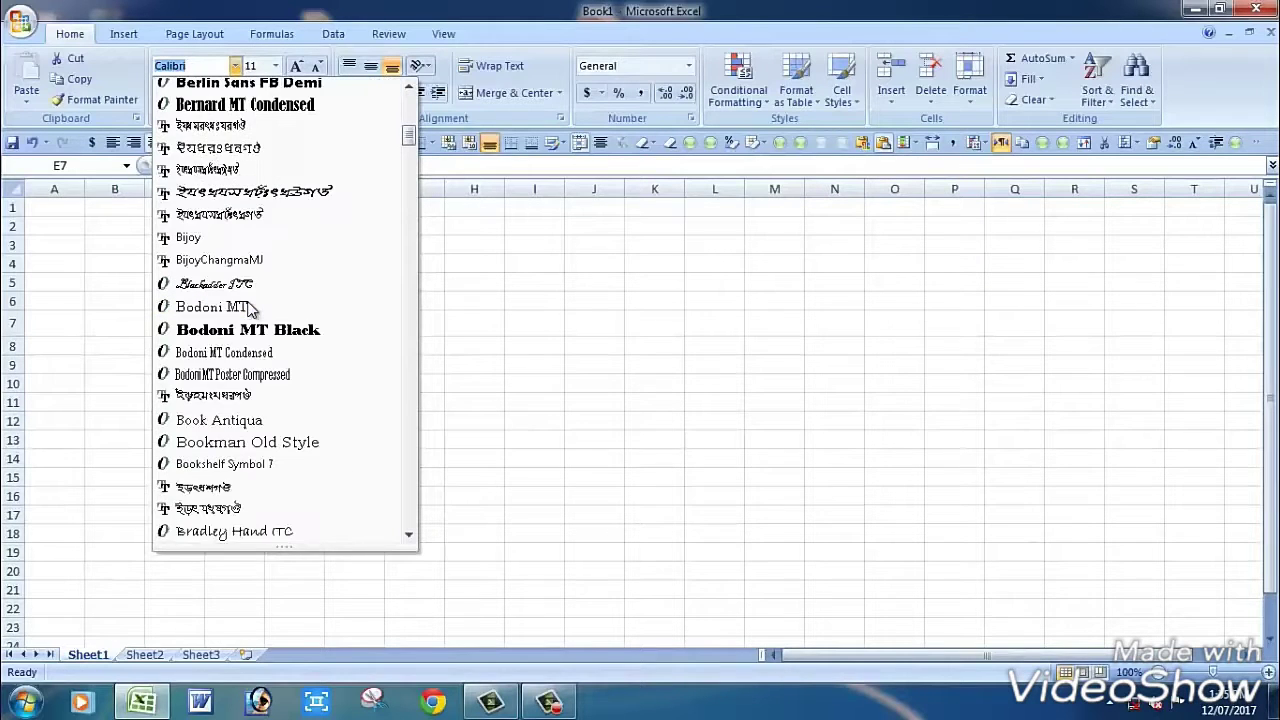
scroll(252, 310, up, 1)
click(491, 314)
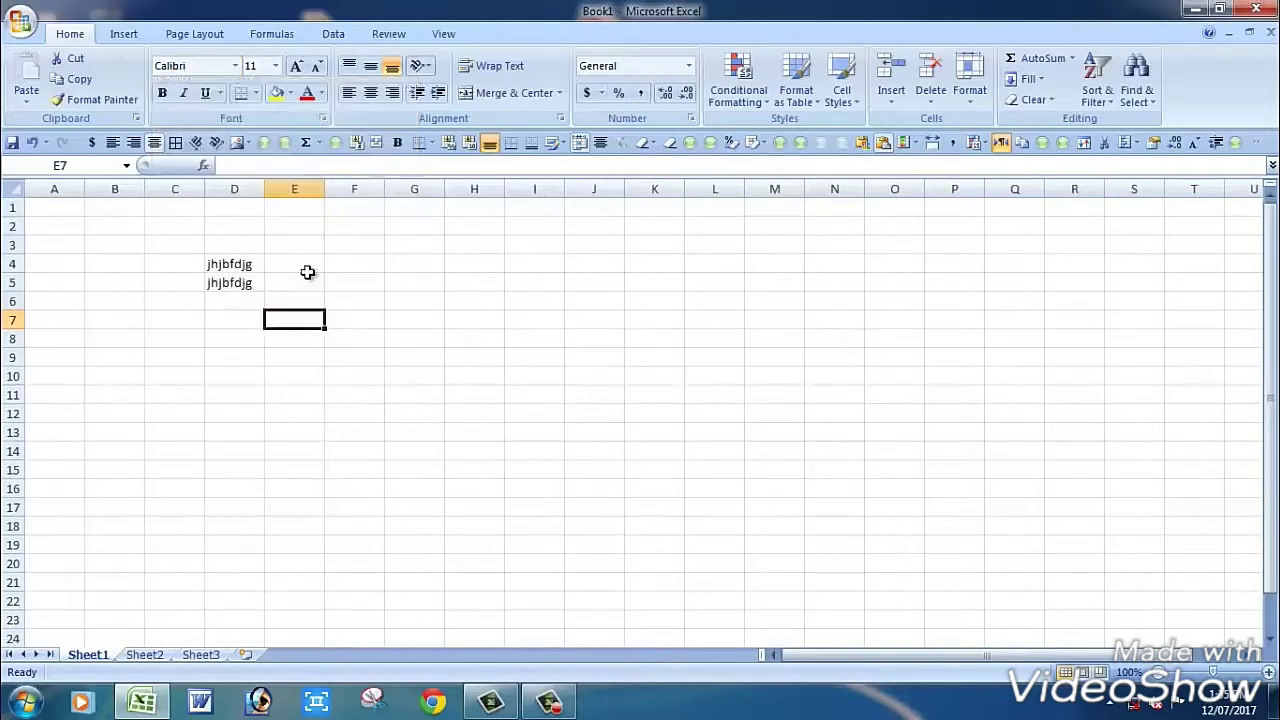
Step: Zoom the sheet to 244% and preview other fonts, such as Aparajita, on the text in cell D5
click(245, 282)
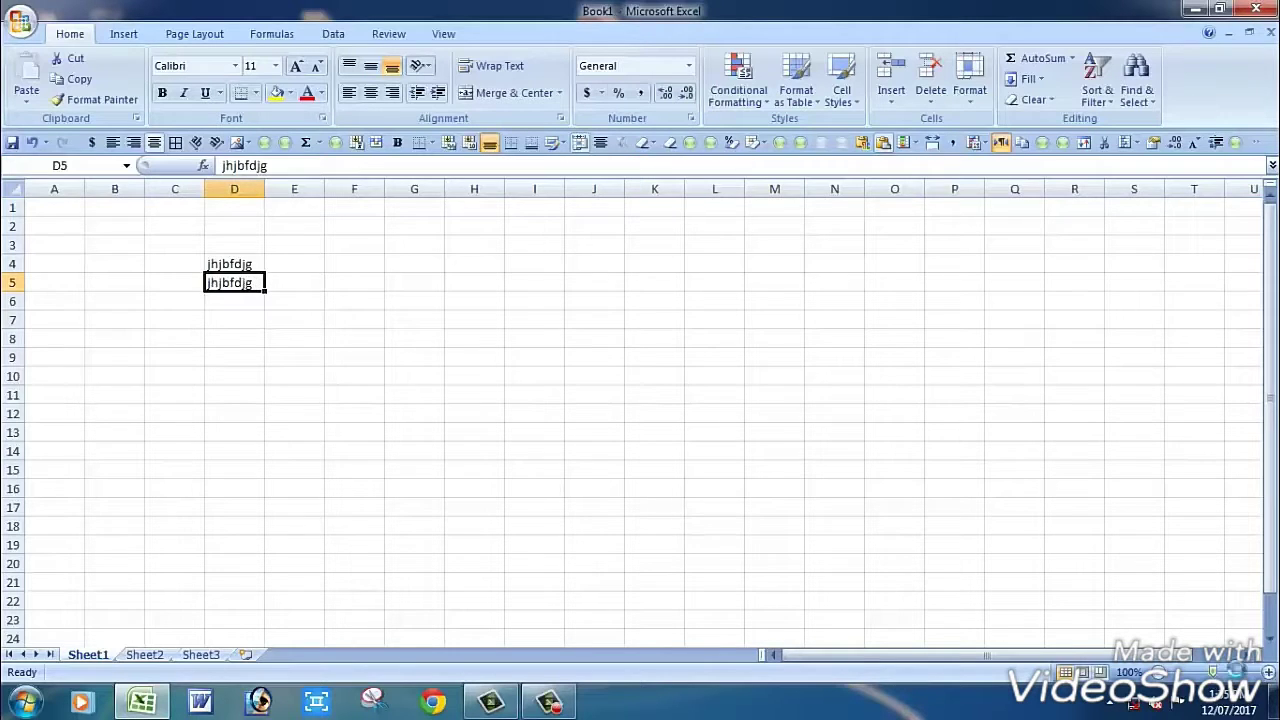
click(1240, 673)
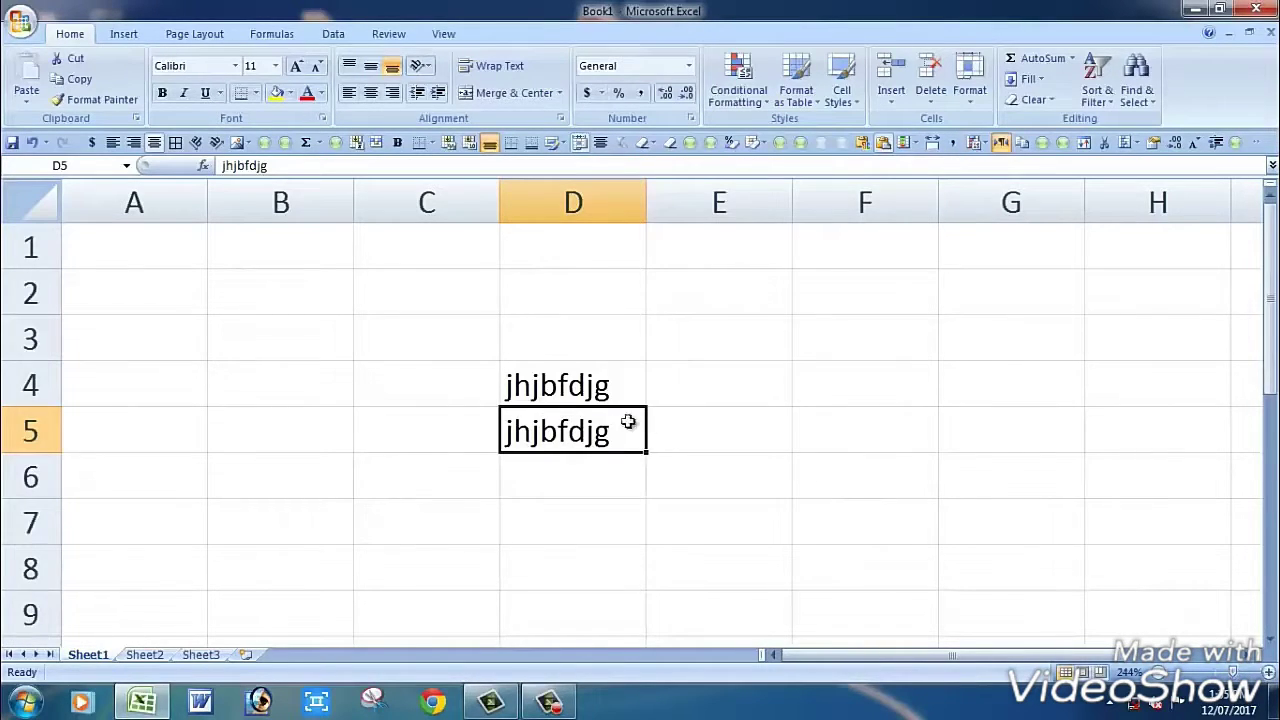
click(235, 66)
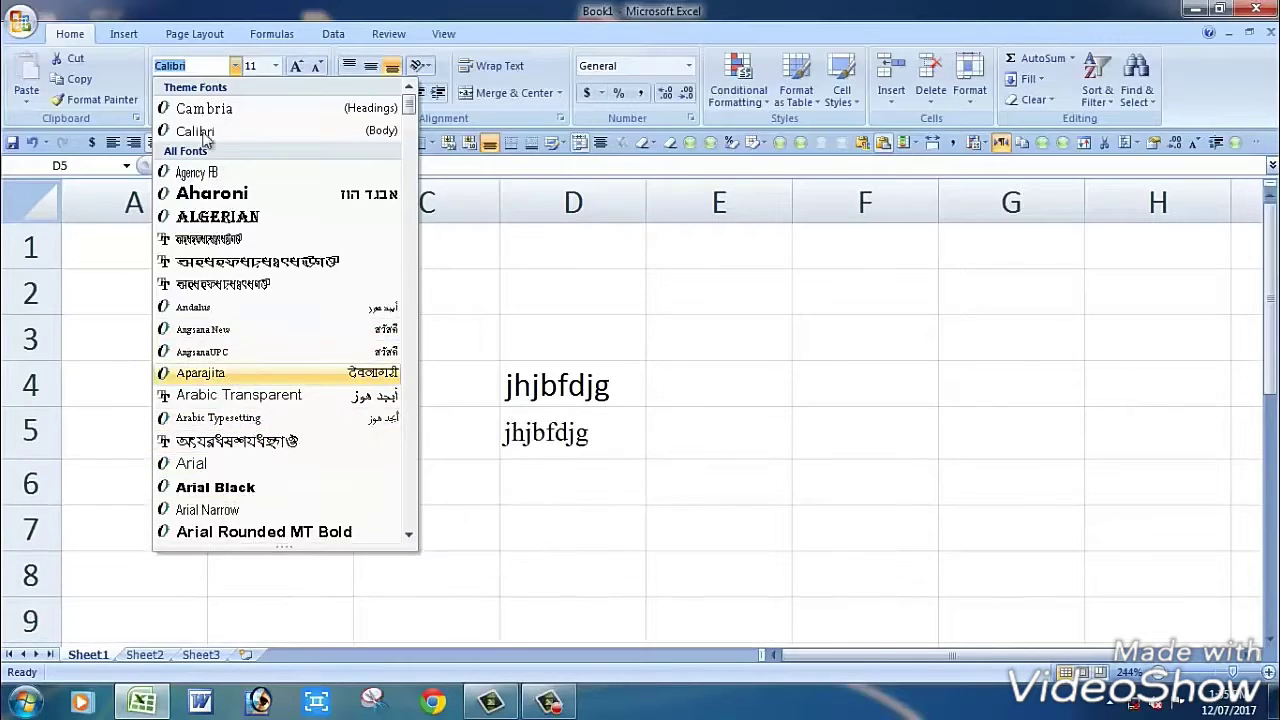
click(479, 274)
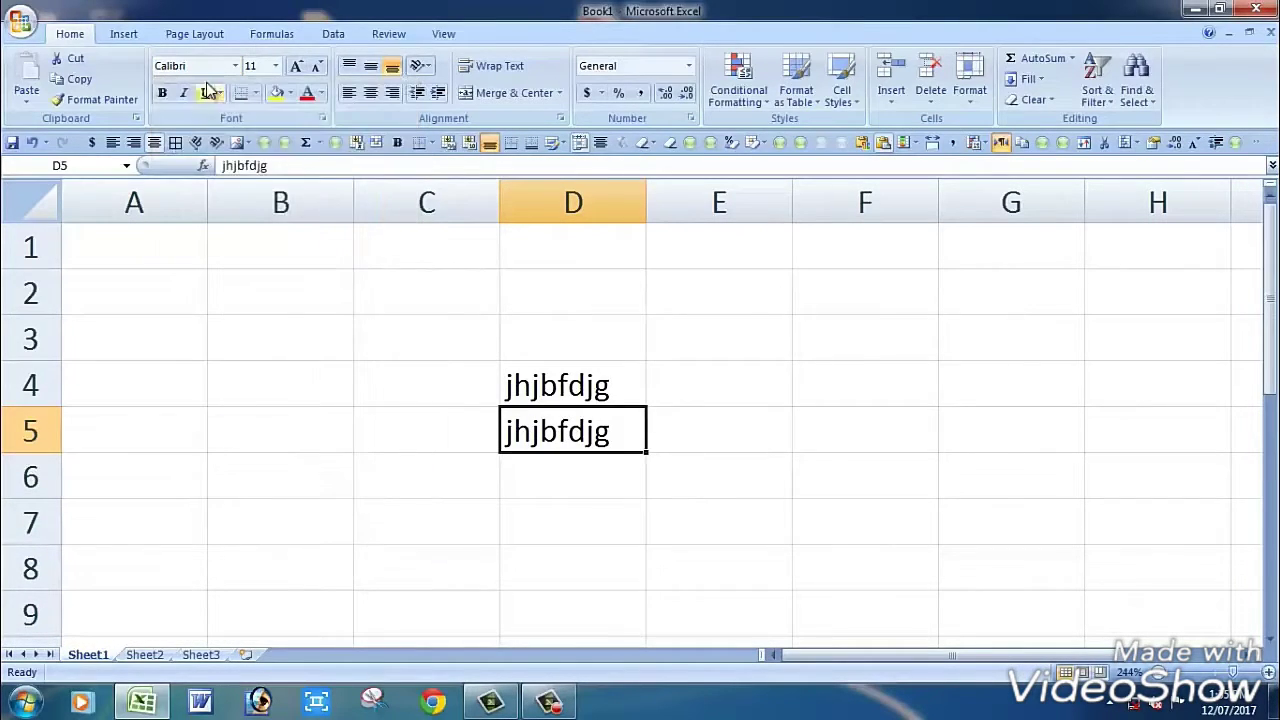
Step: Look over the available font sizes and enlarge the text in cell D4 to size 18
click(277, 68)
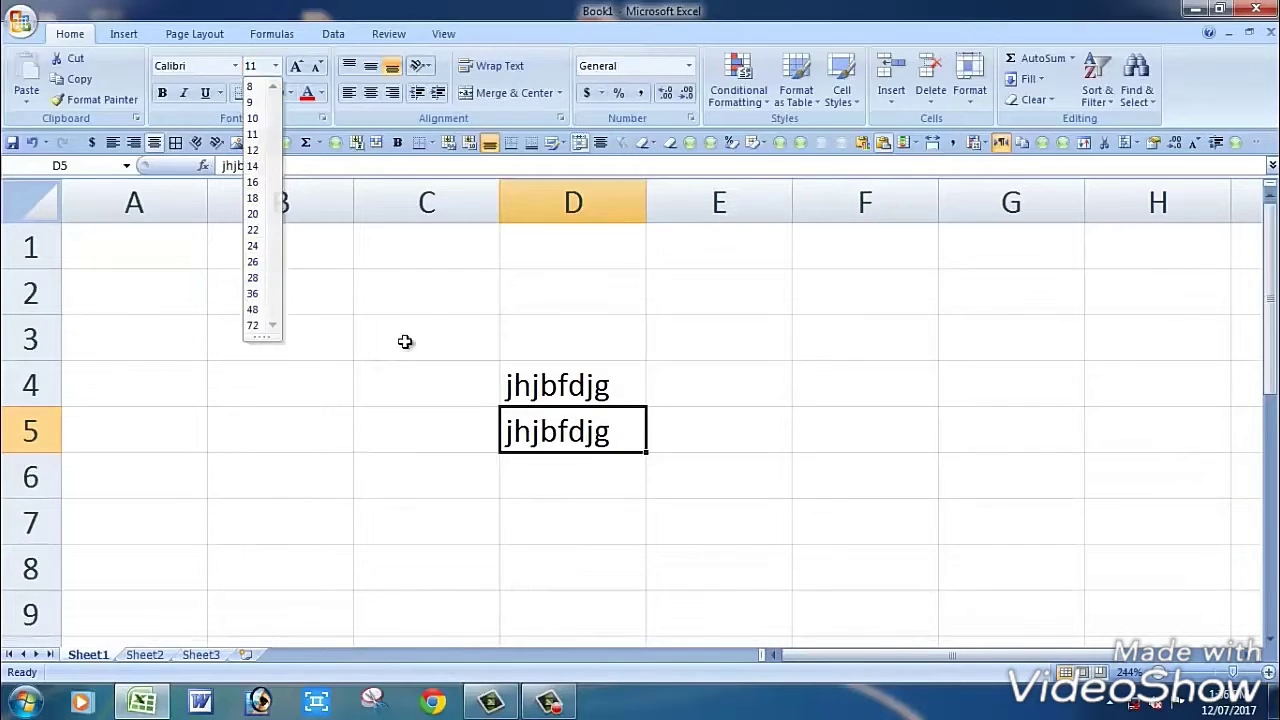
click(550, 352)
click(556, 378)
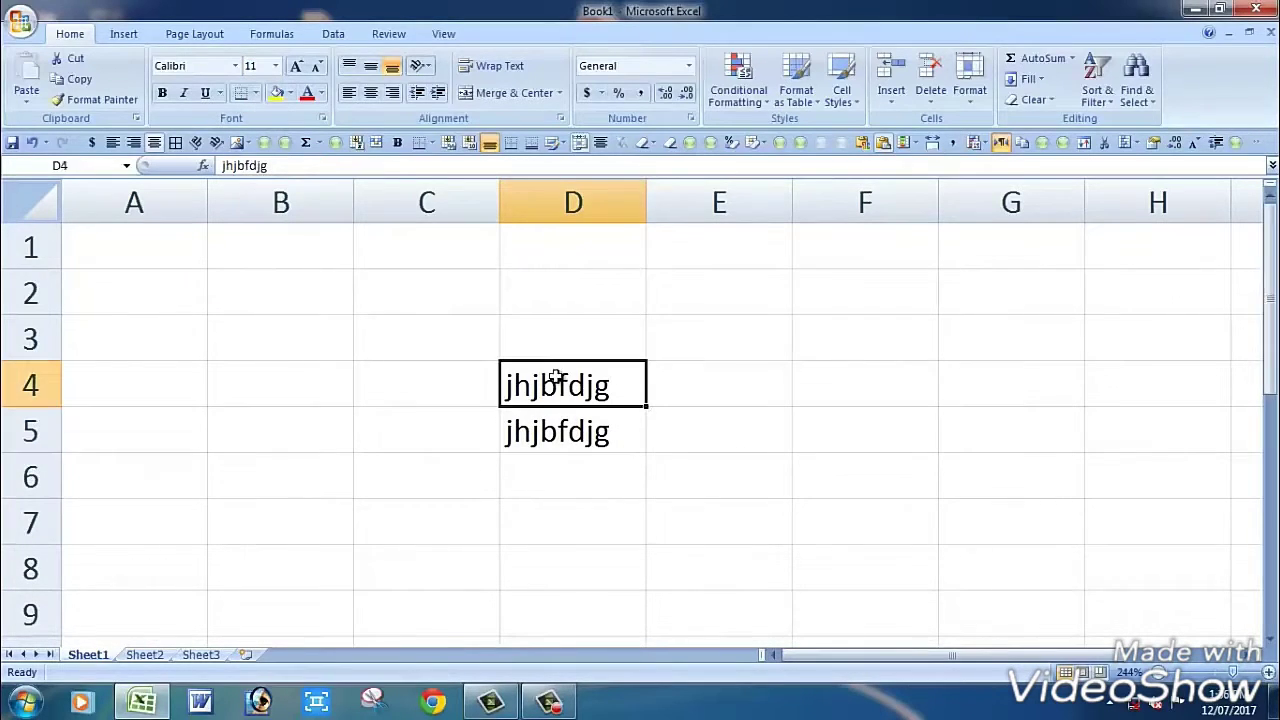
click(298, 66)
click(298, 66)
click(298, 66)
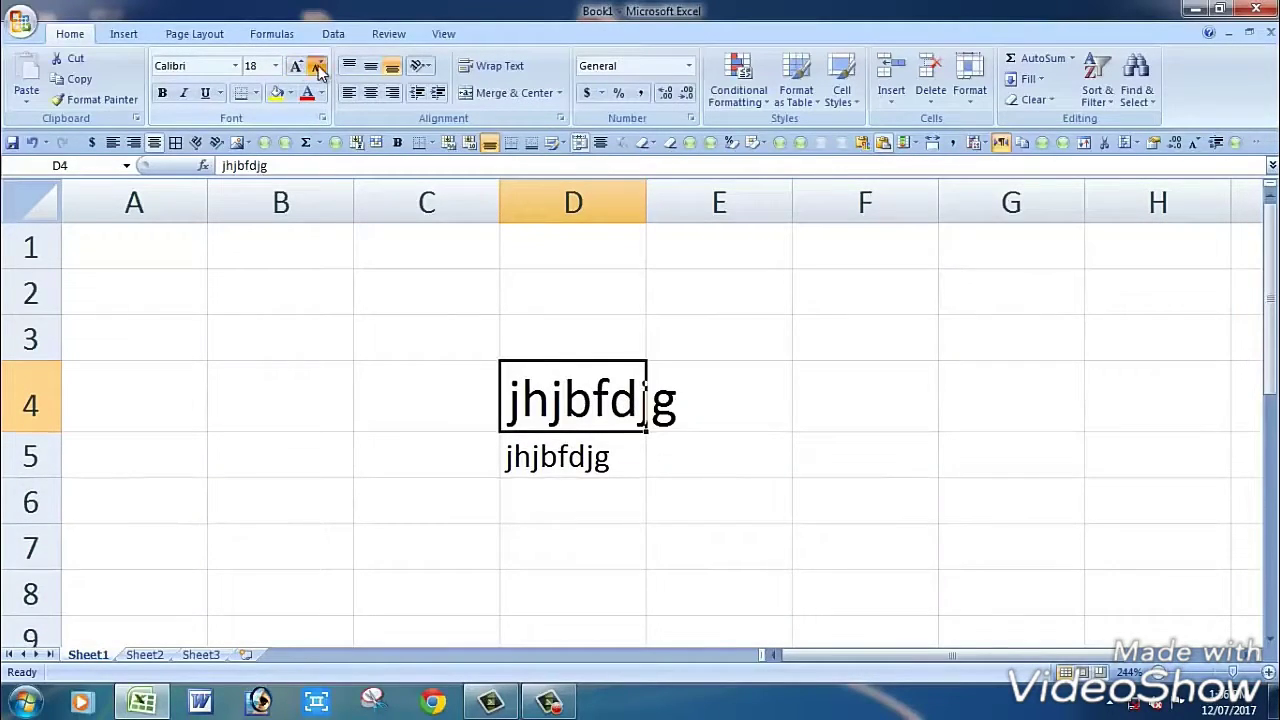
Step: Shrink the text in cell D4 back to font size 11
click(317, 66)
click(317, 66)
click(317, 66)
click(478, 366)
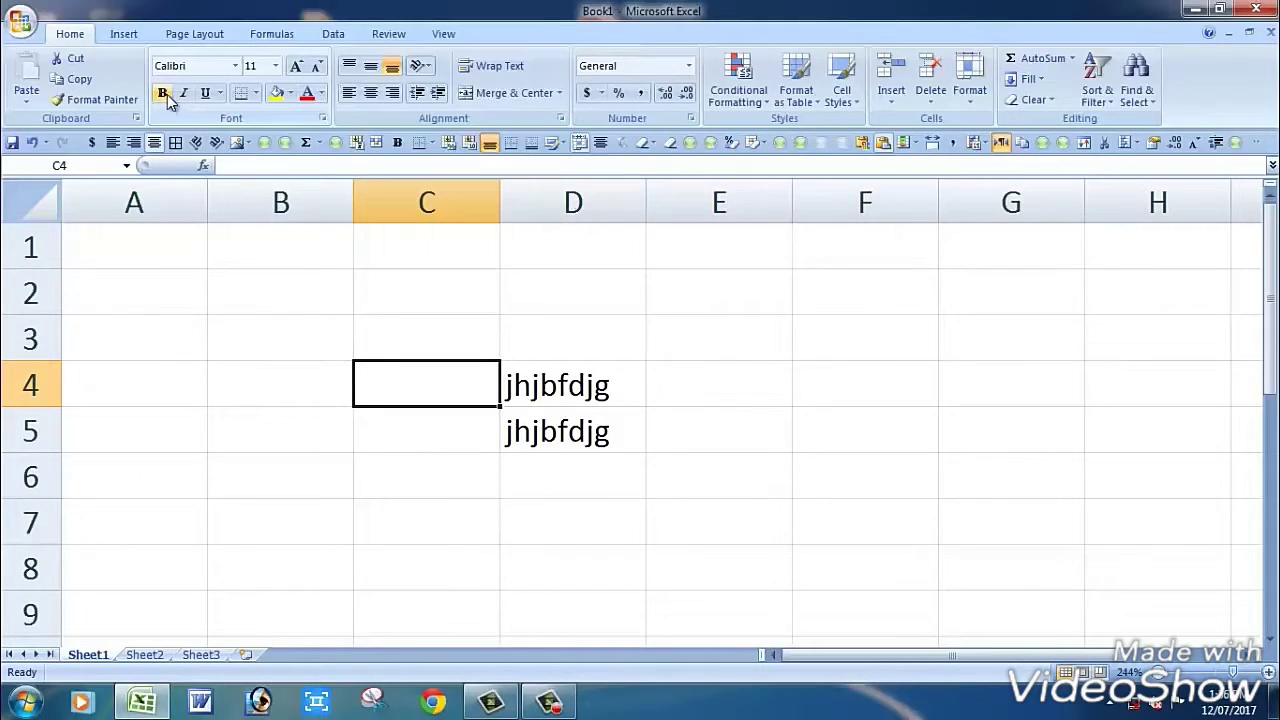
Step: Toggle bold on and off repeatedly for the text in cell D4, ending with it off
click(556, 368)
click(158, 100)
click(158, 100)
click(158, 100)
click(158, 100)
click(158, 100)
click(158, 100)
click(370, 351)
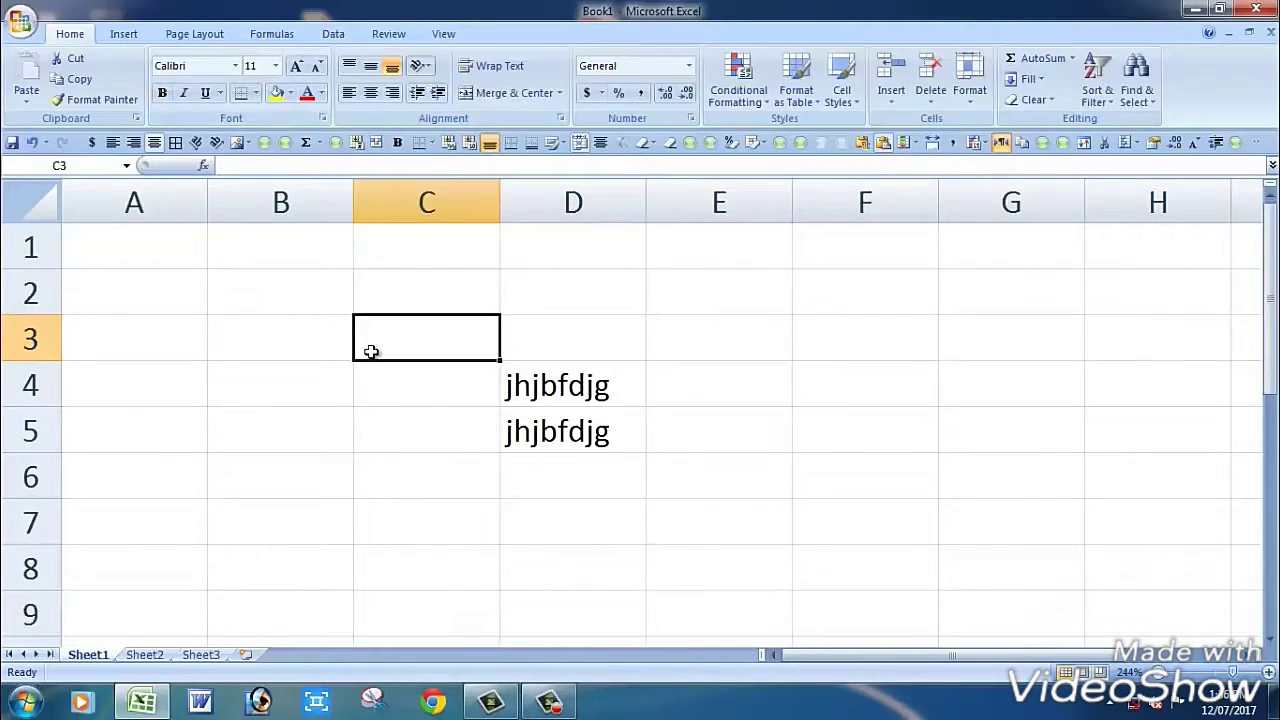
Step: Italicize the text in cell D4, check it, and remove the italic formatting again
click(562, 398)
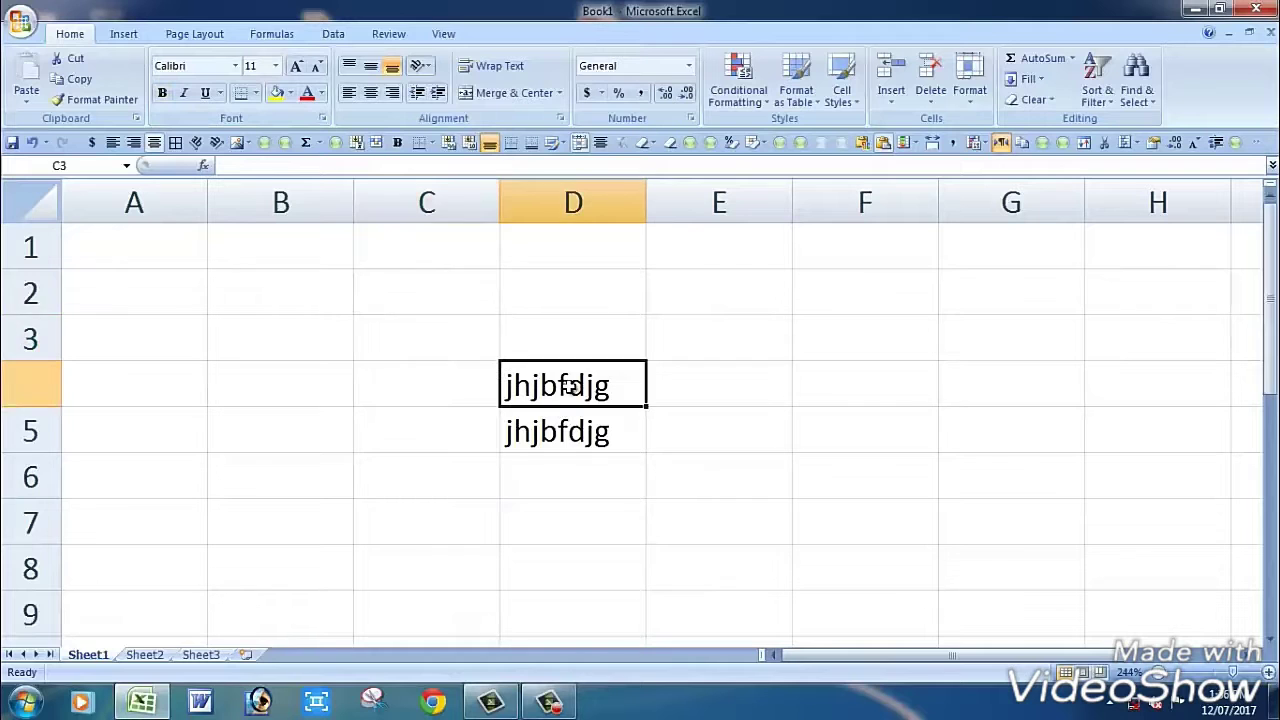
click(185, 94)
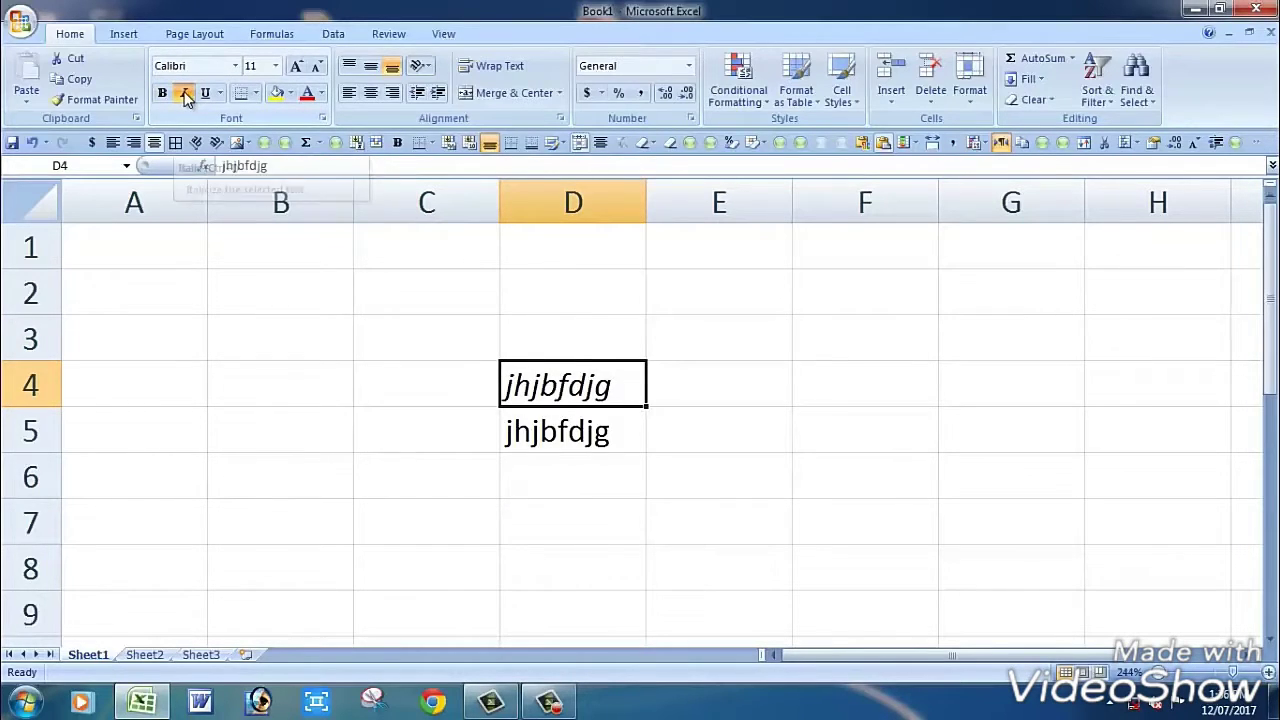
click(560, 428)
click(567, 373)
click(185, 94)
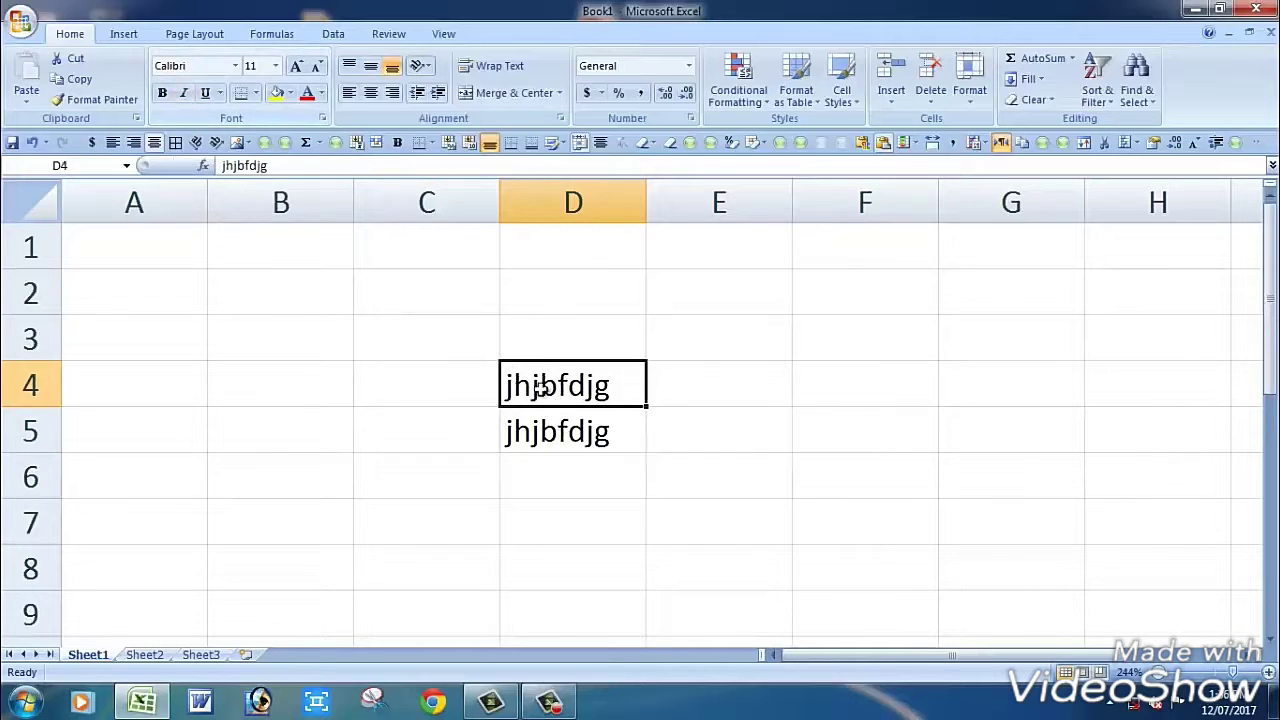
Step: Apply a single underline to the text in cell D5
click(586, 432)
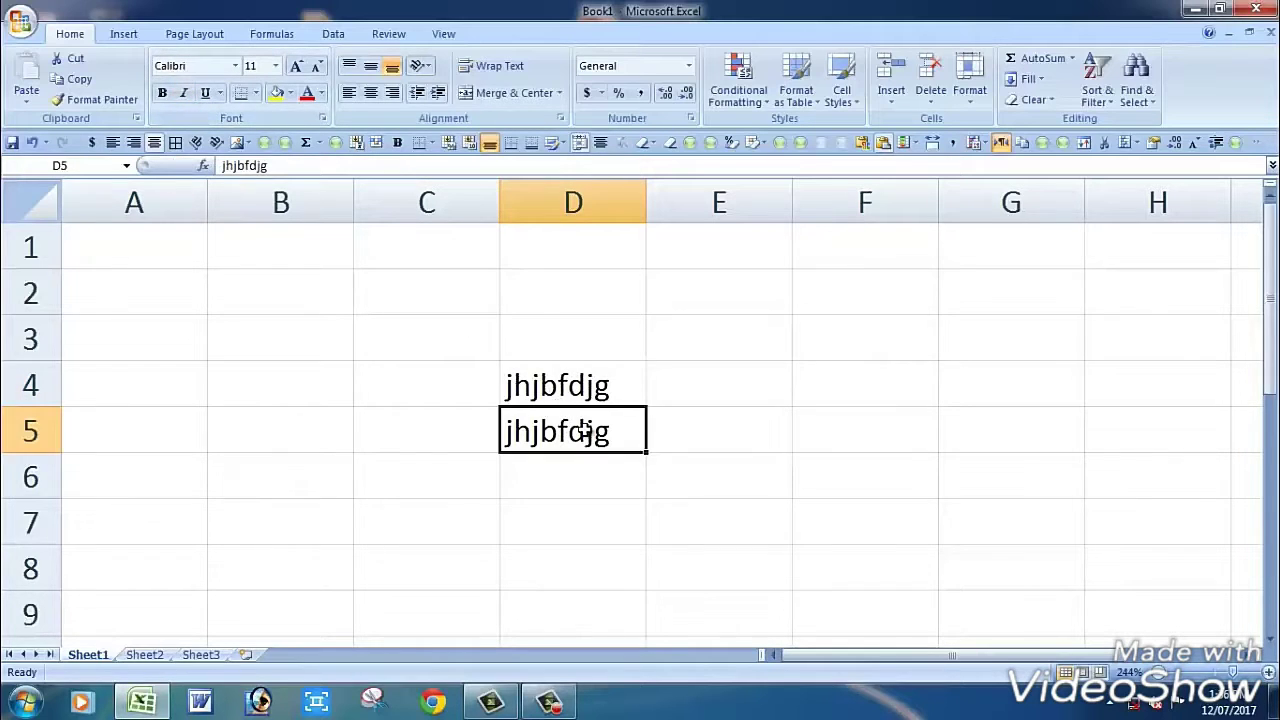
click(208, 93)
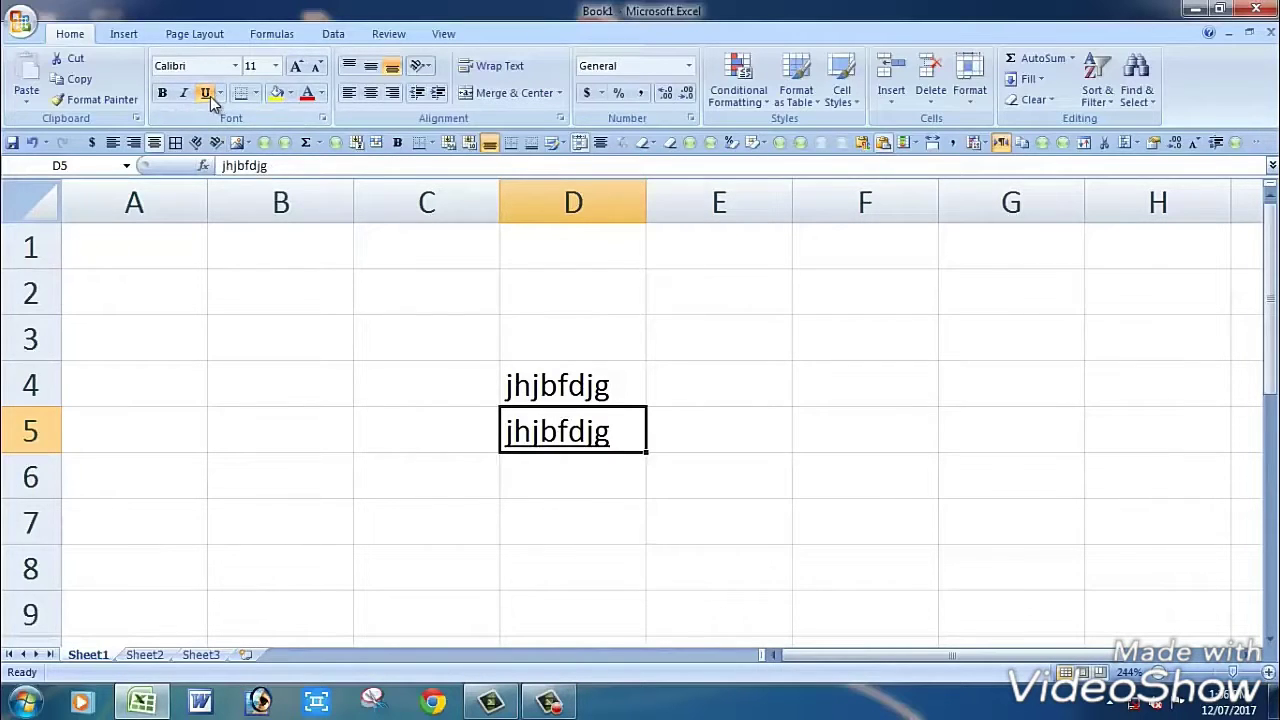
click(546, 462)
Step: Apply a double underline to the text in cell D4
click(556, 397)
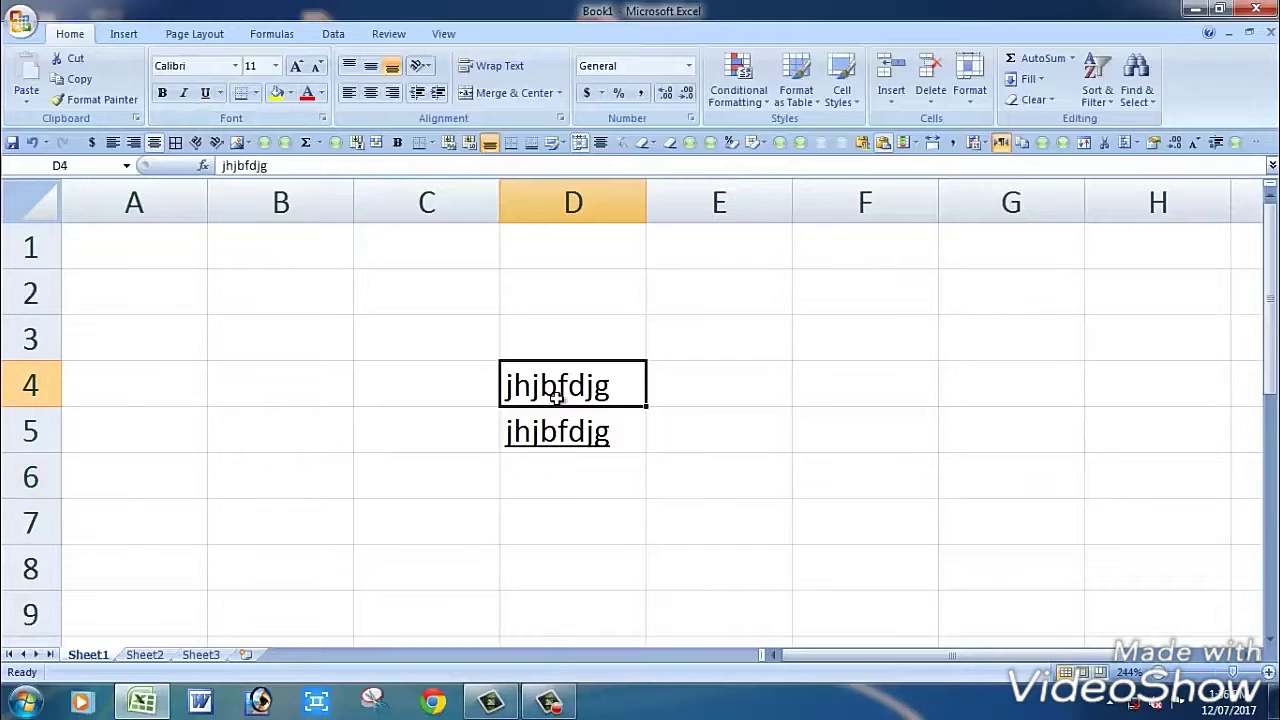
click(220, 93)
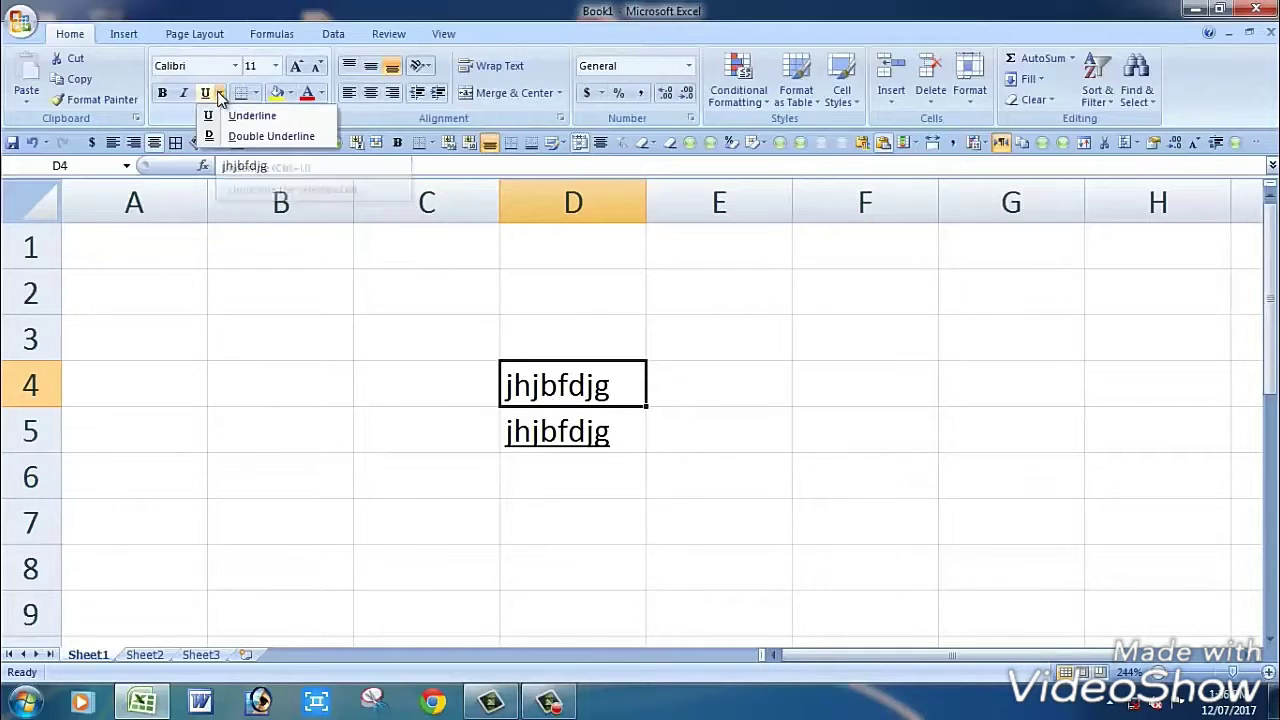
click(262, 137)
click(712, 525)
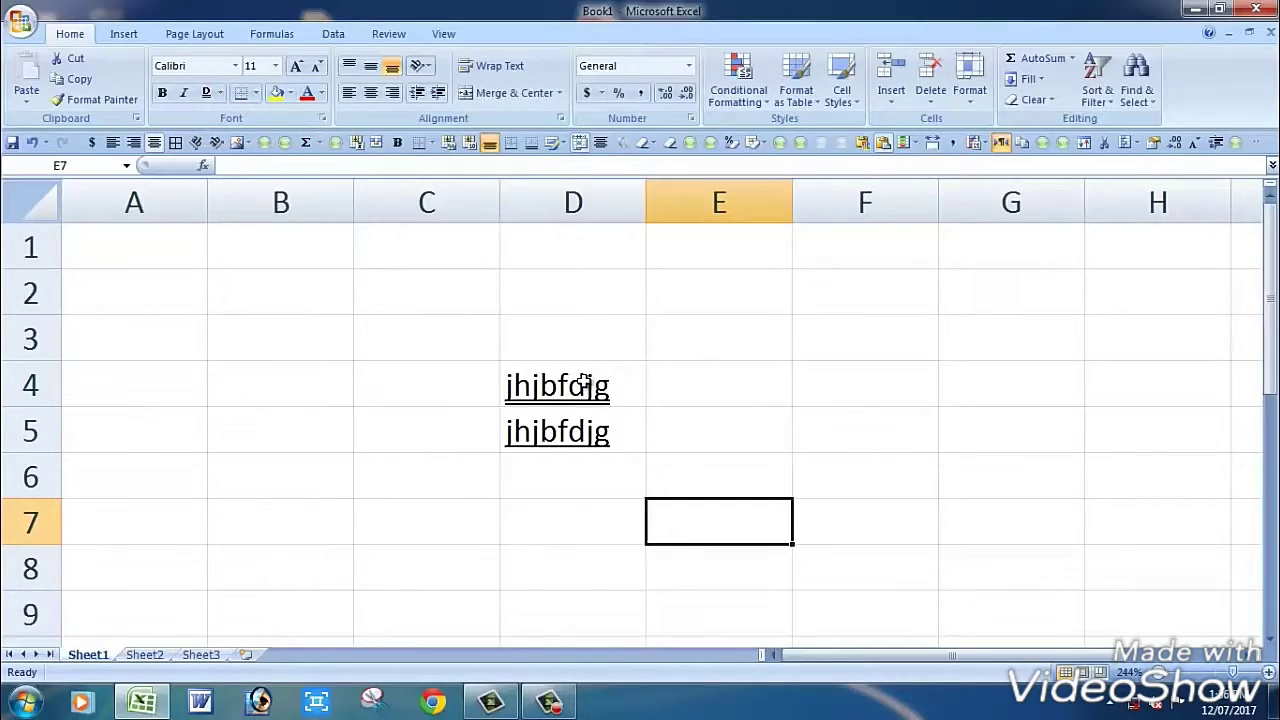
Step: Look through the border options for cell C3 without applying one
click(428, 325)
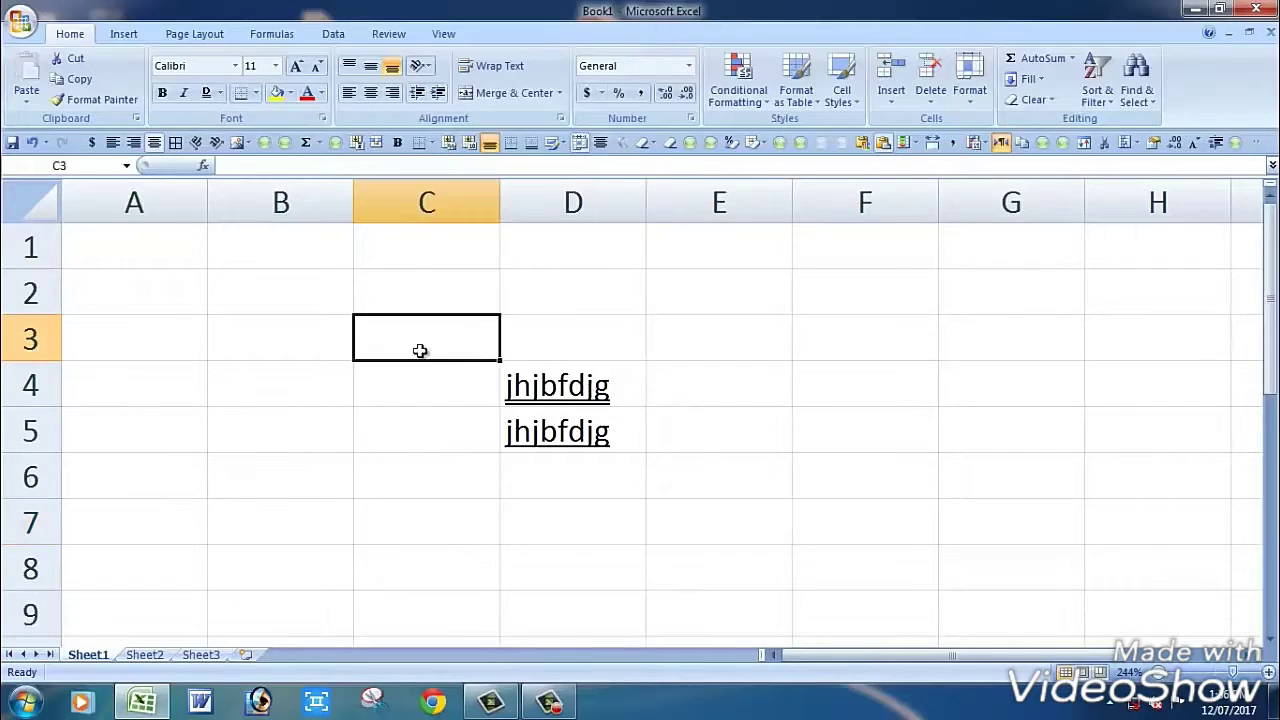
click(256, 96)
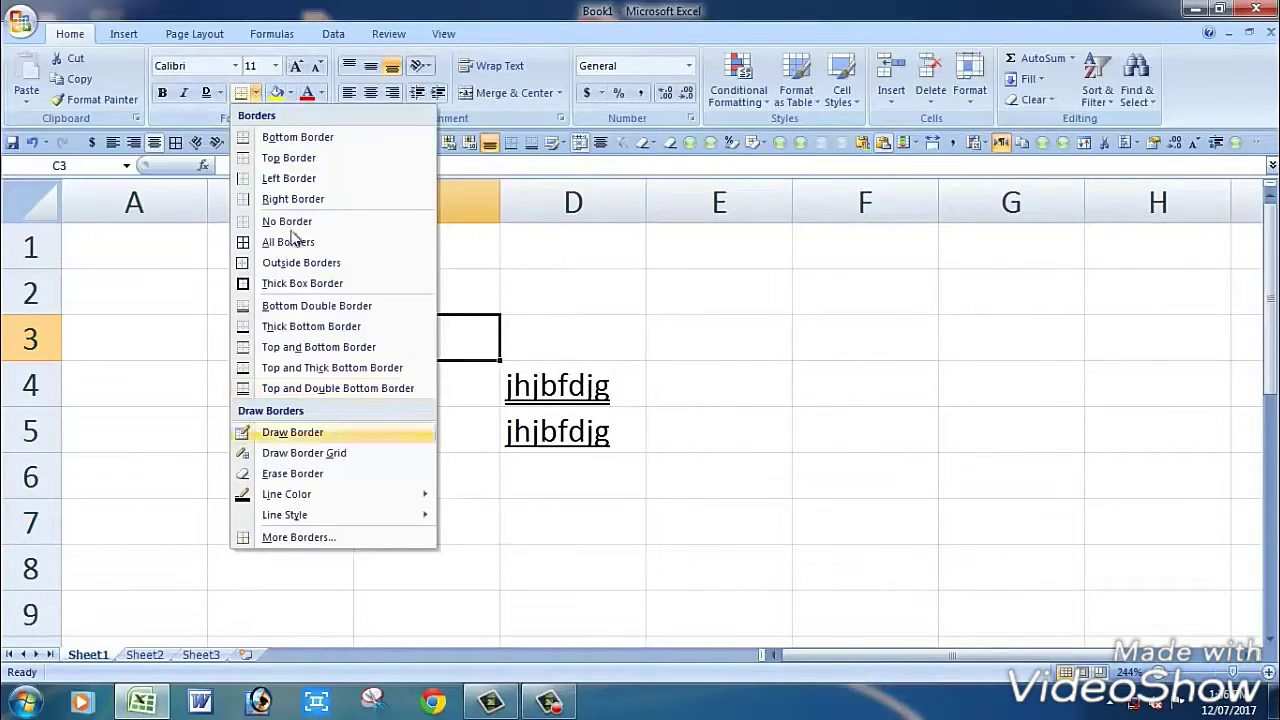
click(498, 375)
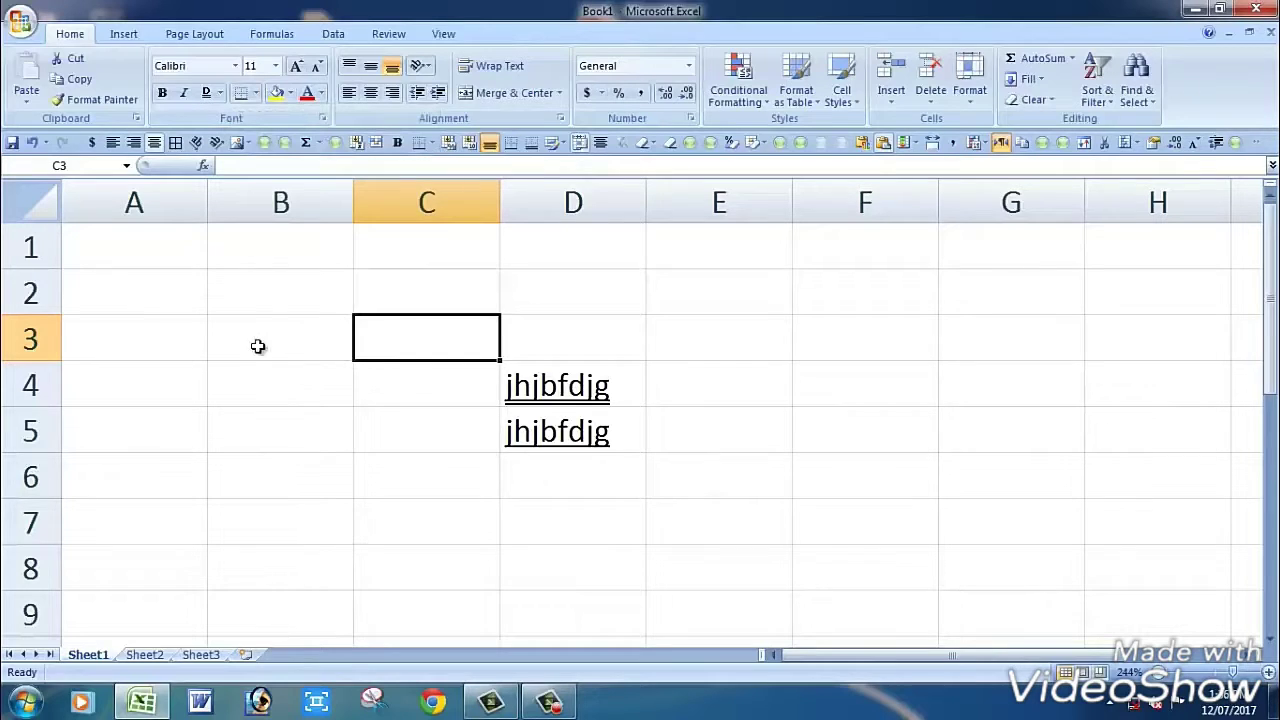
Step: Apply All Borders to the cell range A3:D8
drag(134, 330, 625, 567)
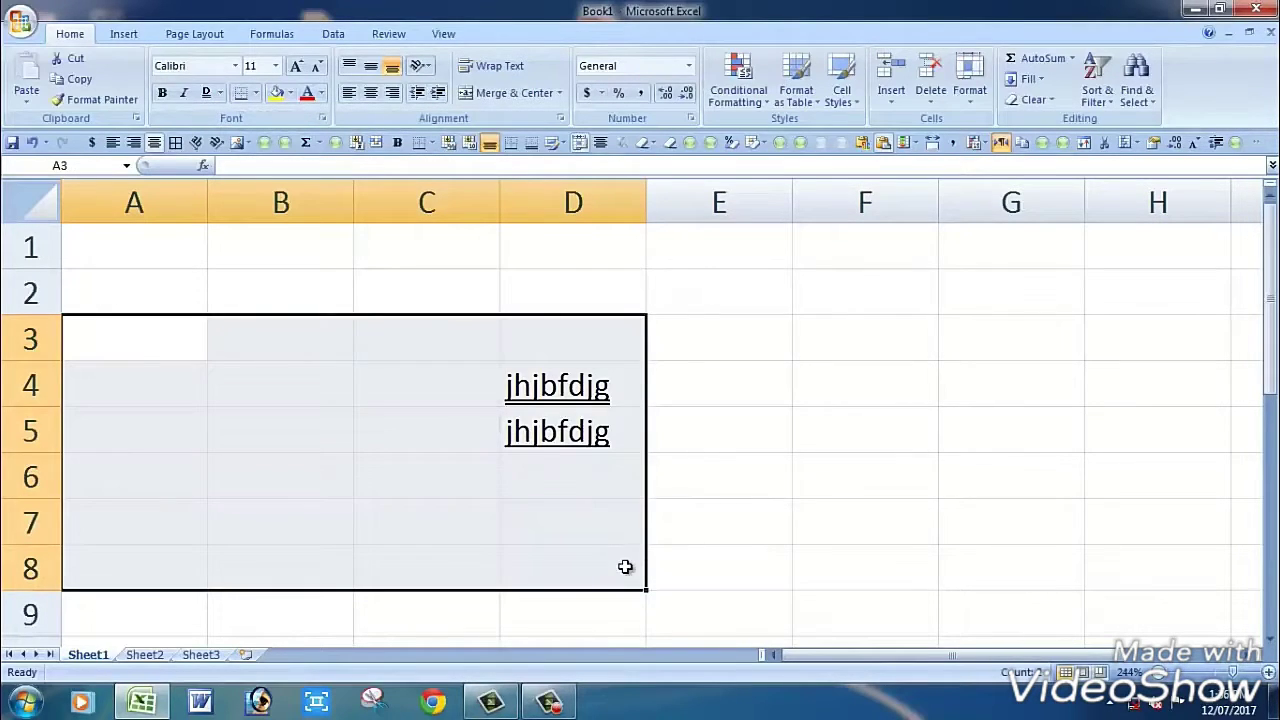
click(256, 93)
click(290, 243)
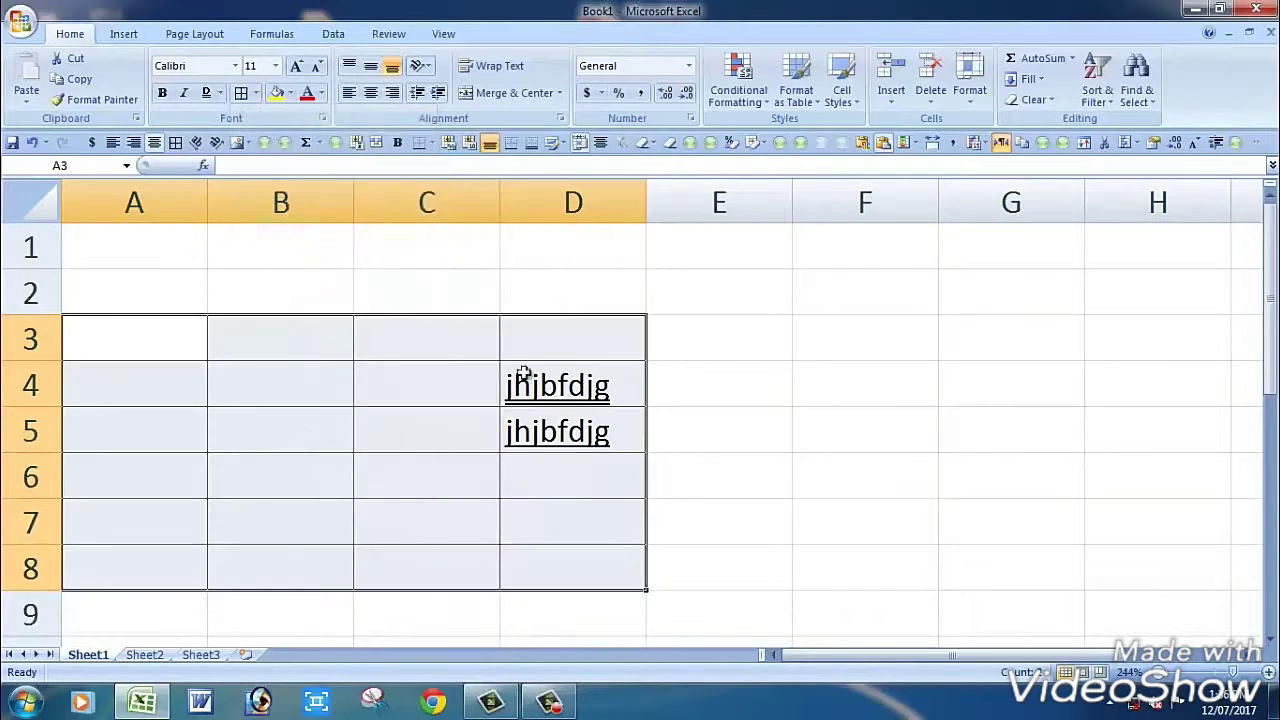
click(663, 435)
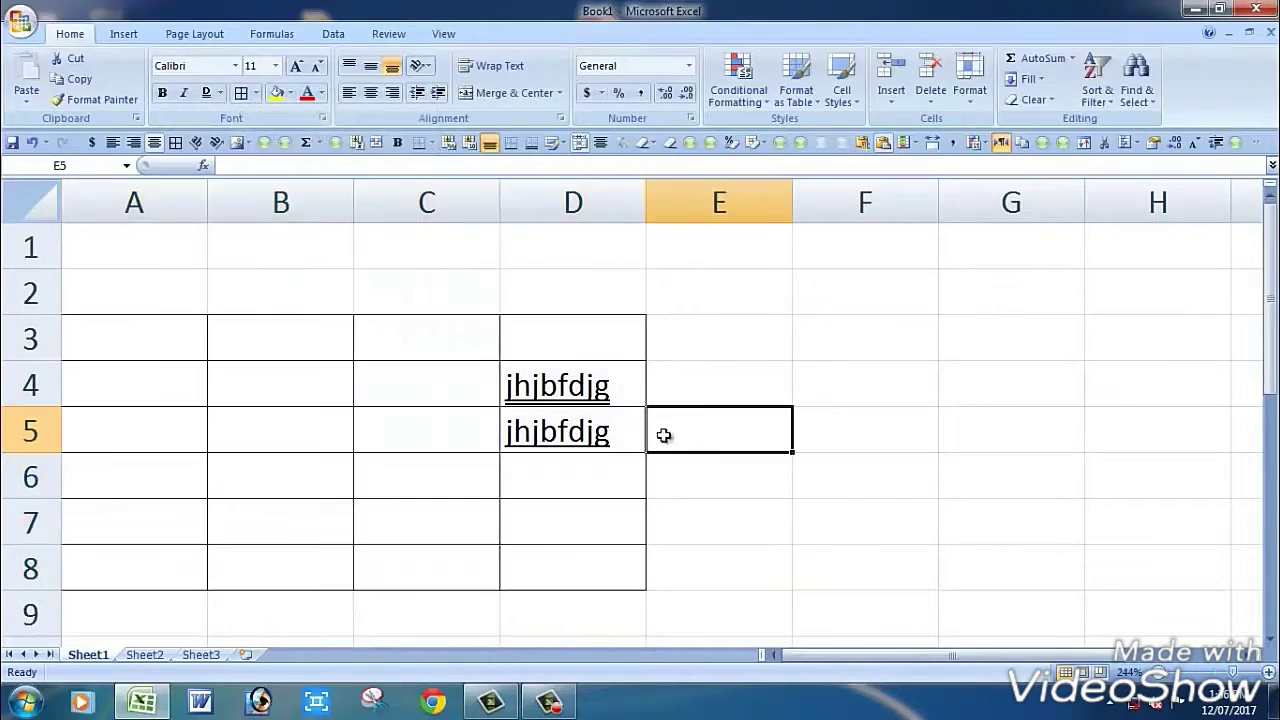
Step: Review the border types available for cell B3 in the bordered table without applying any
click(166, 346)
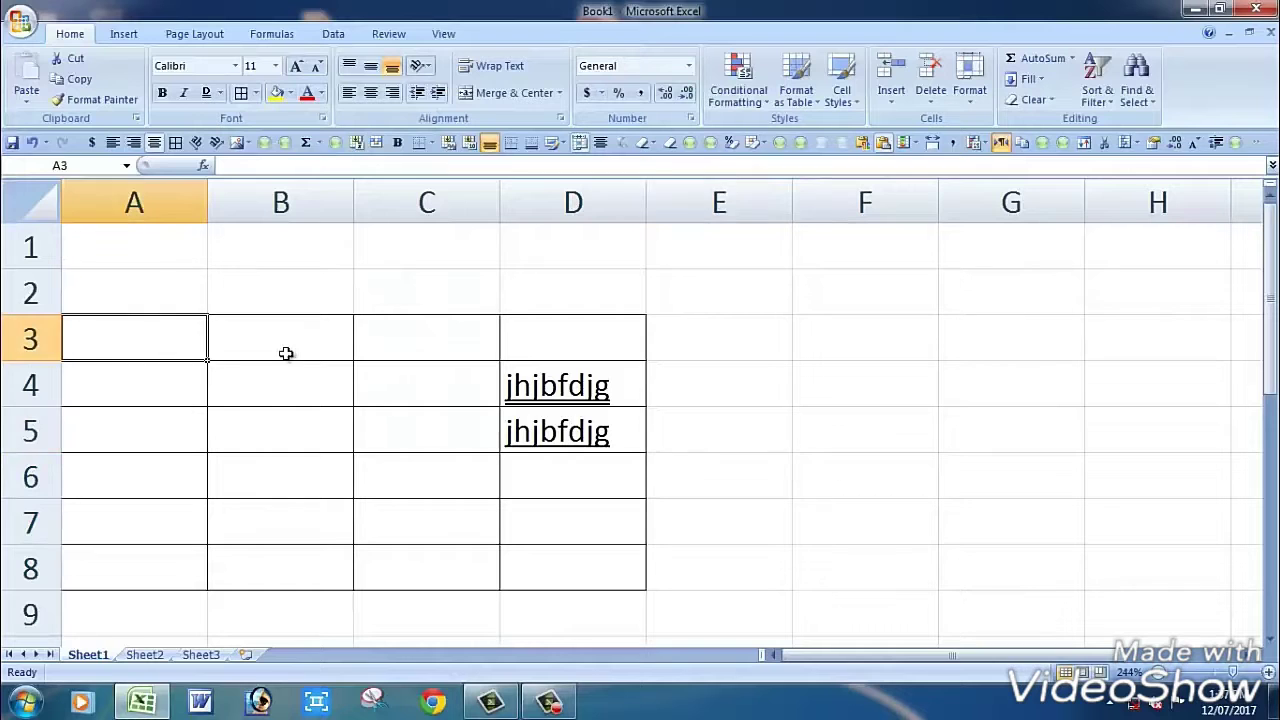
click(287, 354)
click(255, 93)
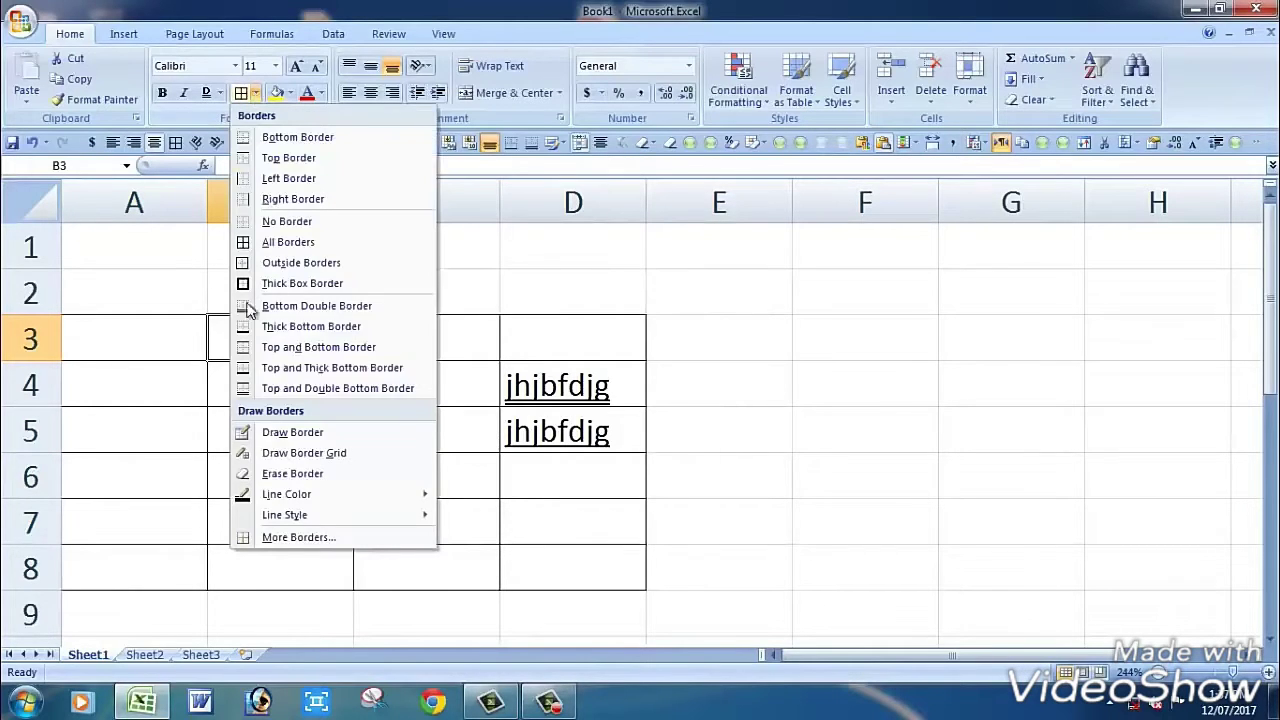
click(581, 462)
click(255, 95)
click(235, 249)
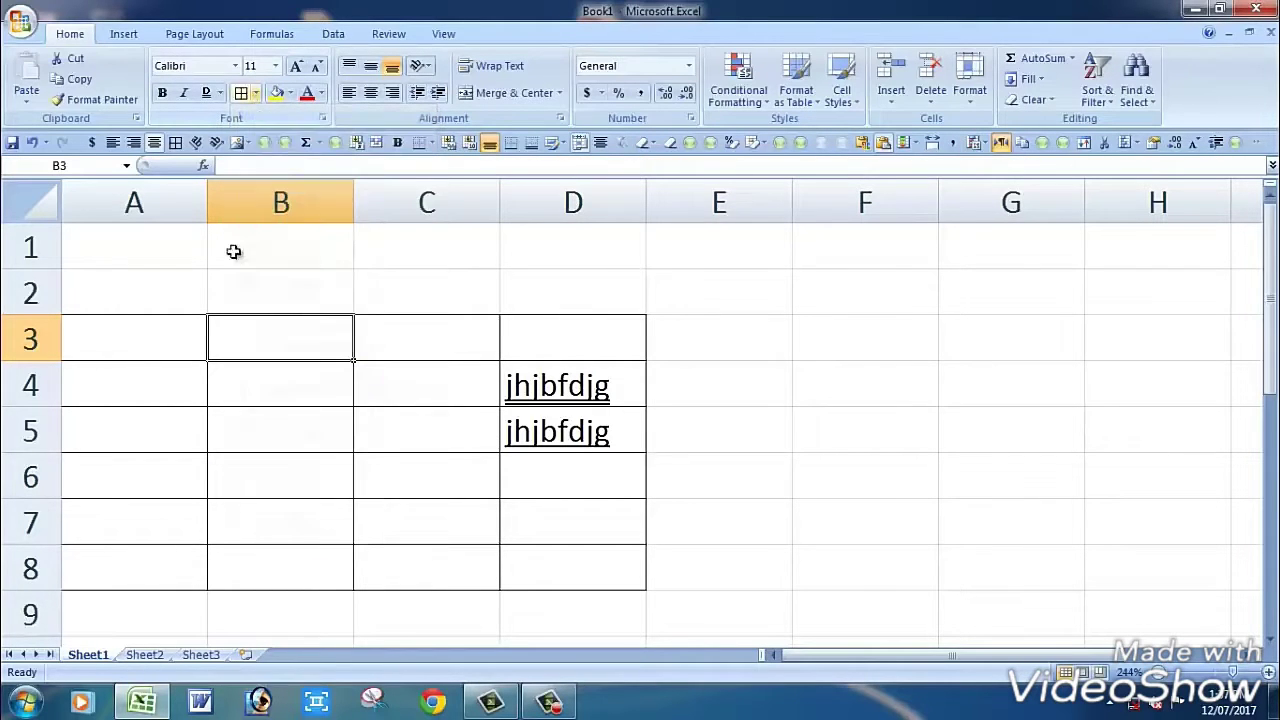
click(255, 93)
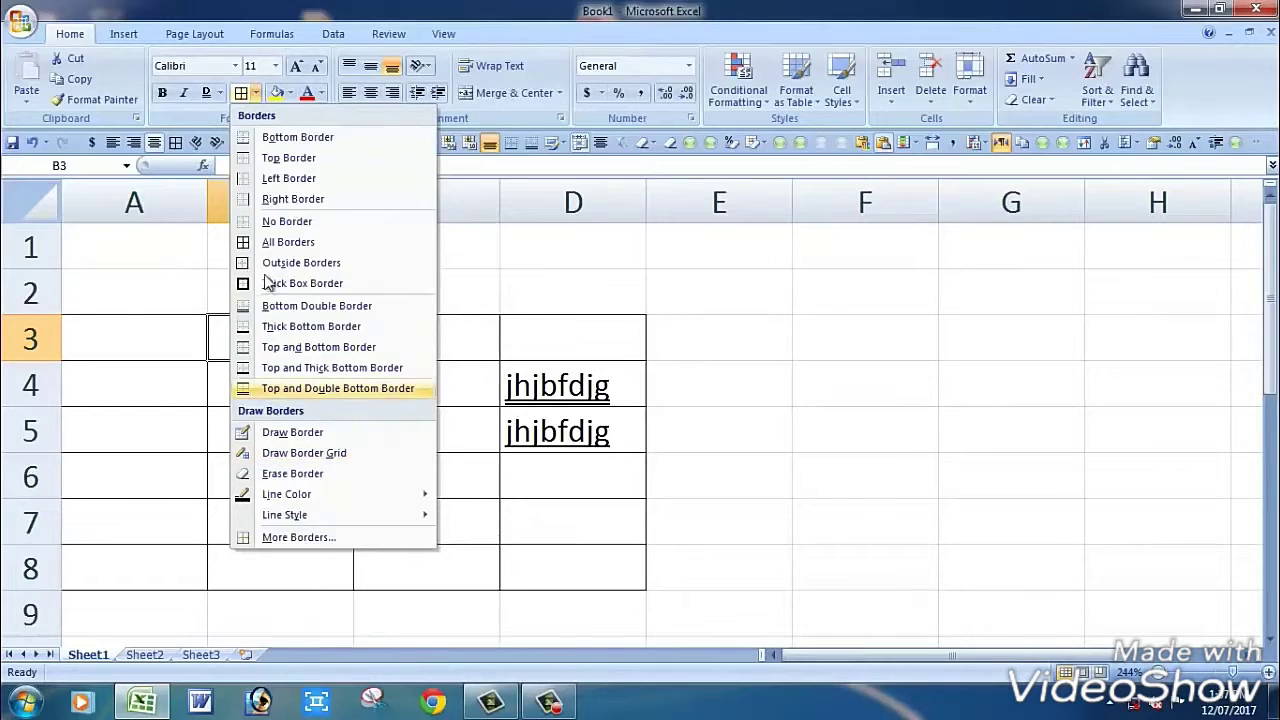
click(266, 345)
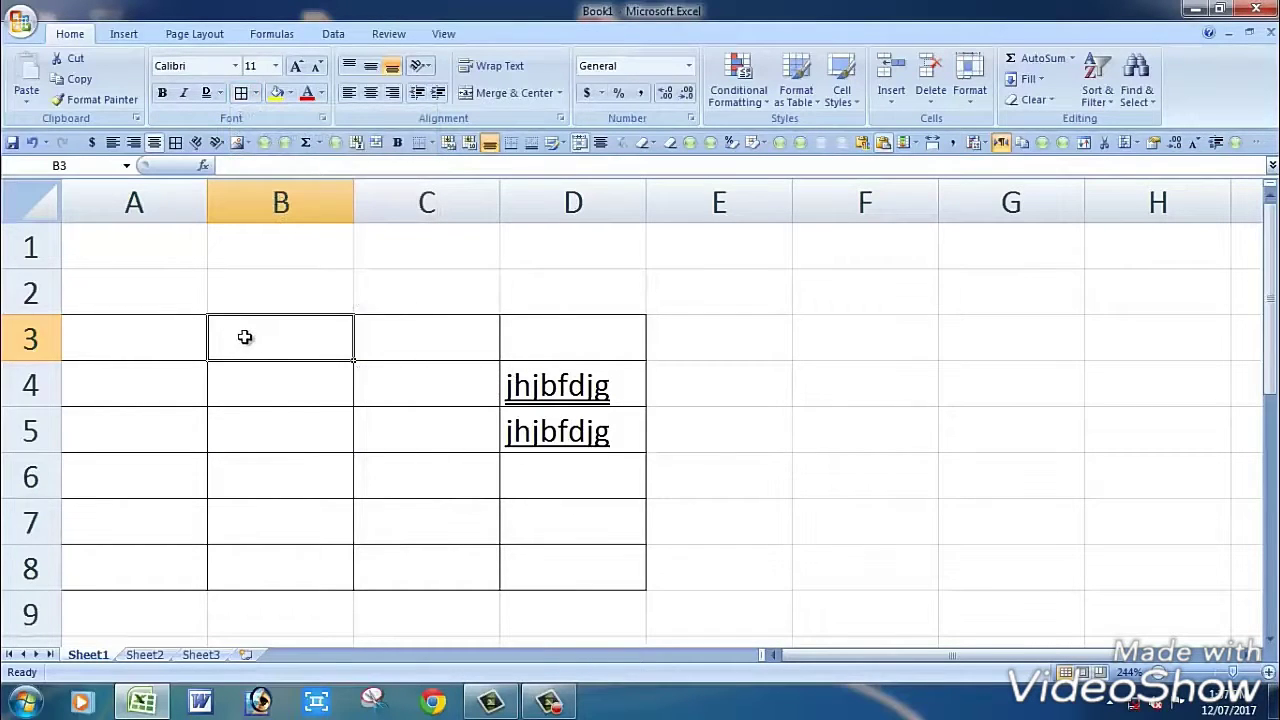
Step: Add a diagonal border running from lower left to upper right in cells B3:B4 through More Borders
drag(245, 337, 266, 380)
click(256, 93)
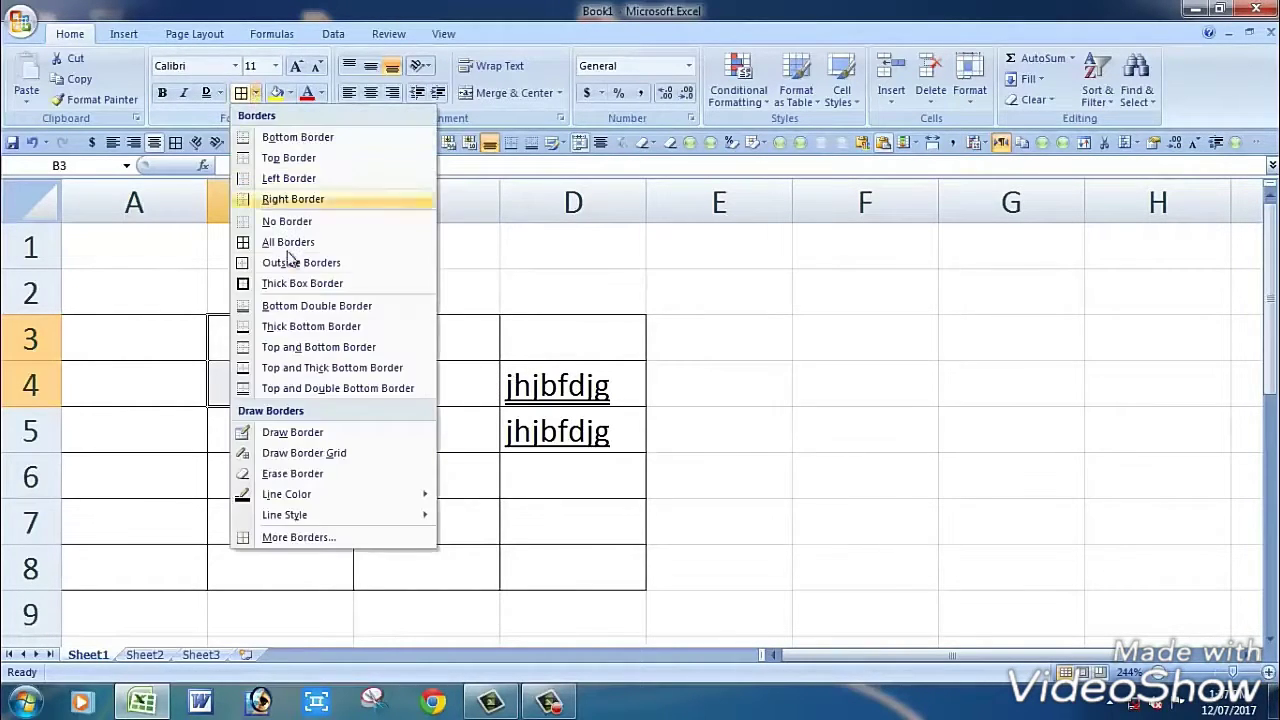
click(310, 540)
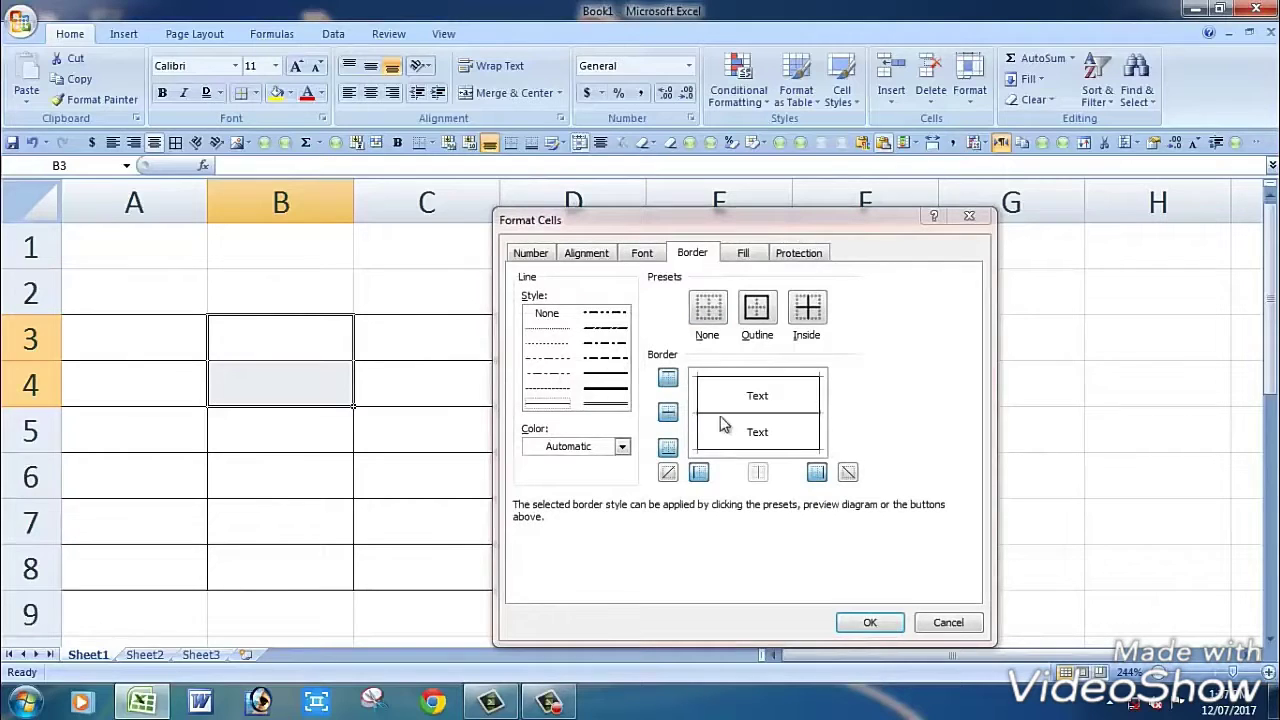
click(670, 473)
click(870, 622)
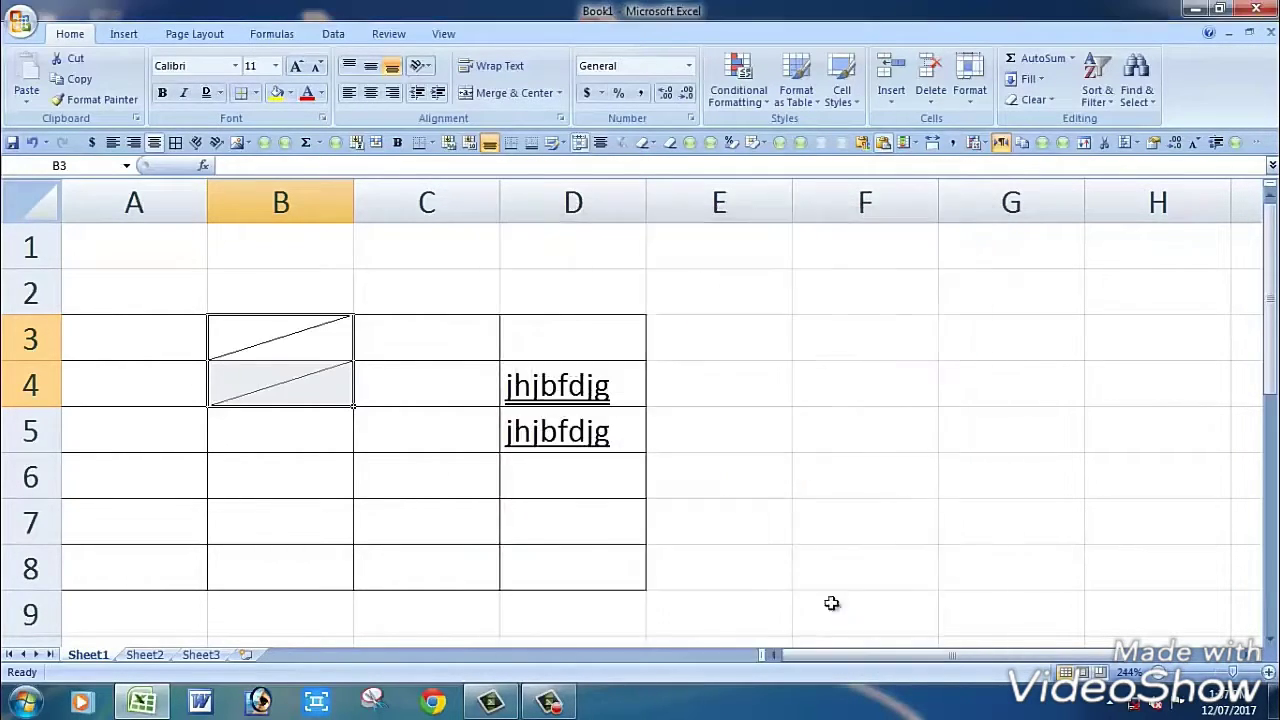
click(275, 386)
click(396, 357)
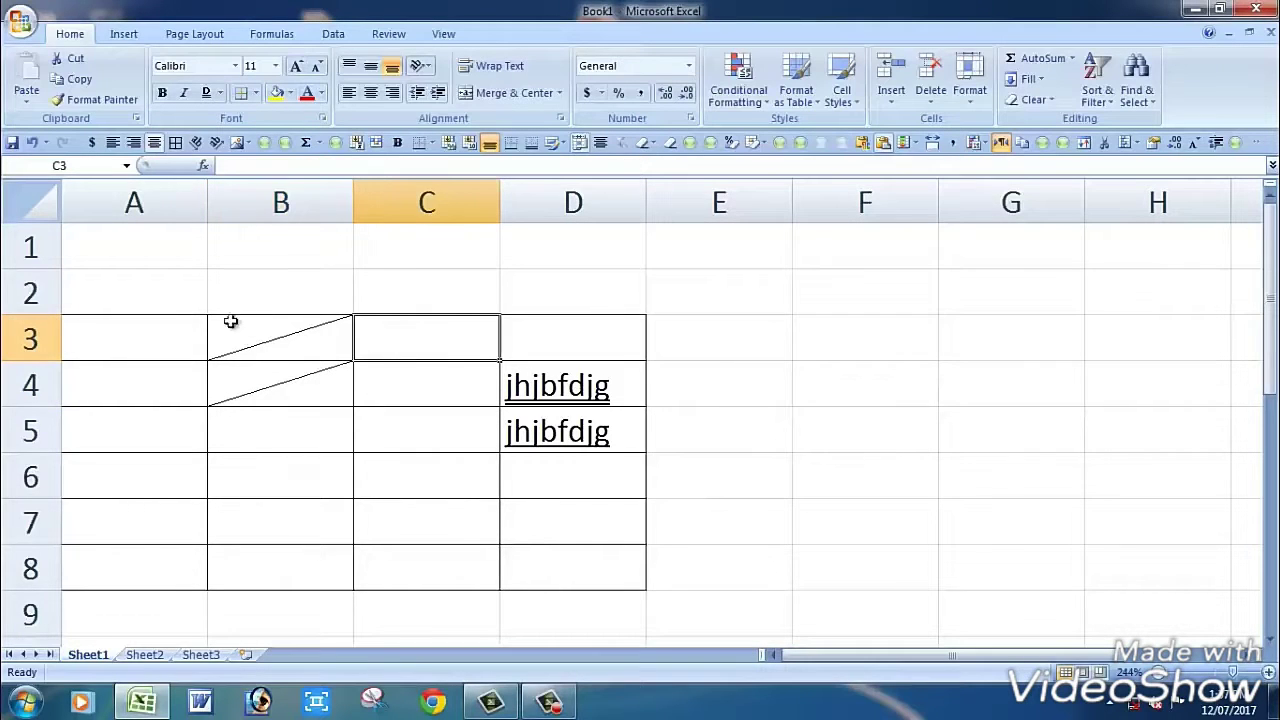
click(358, 396)
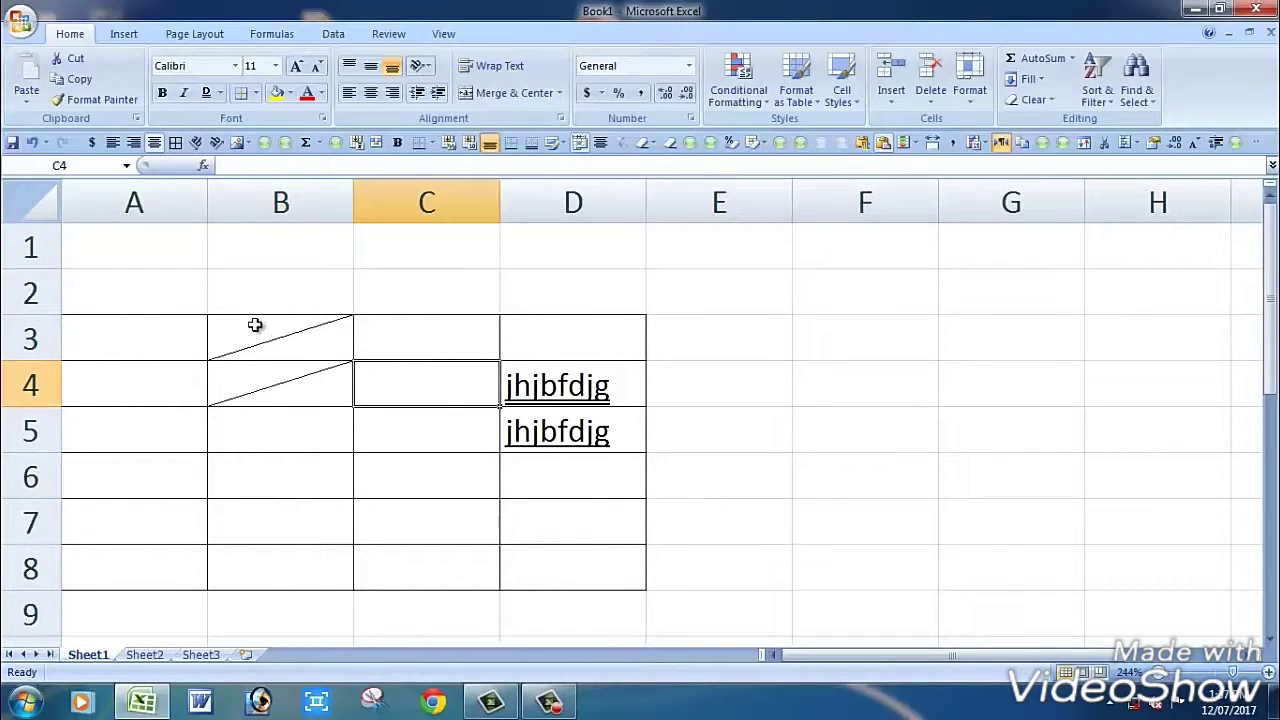
drag(255, 325, 320, 397)
click(363, 389)
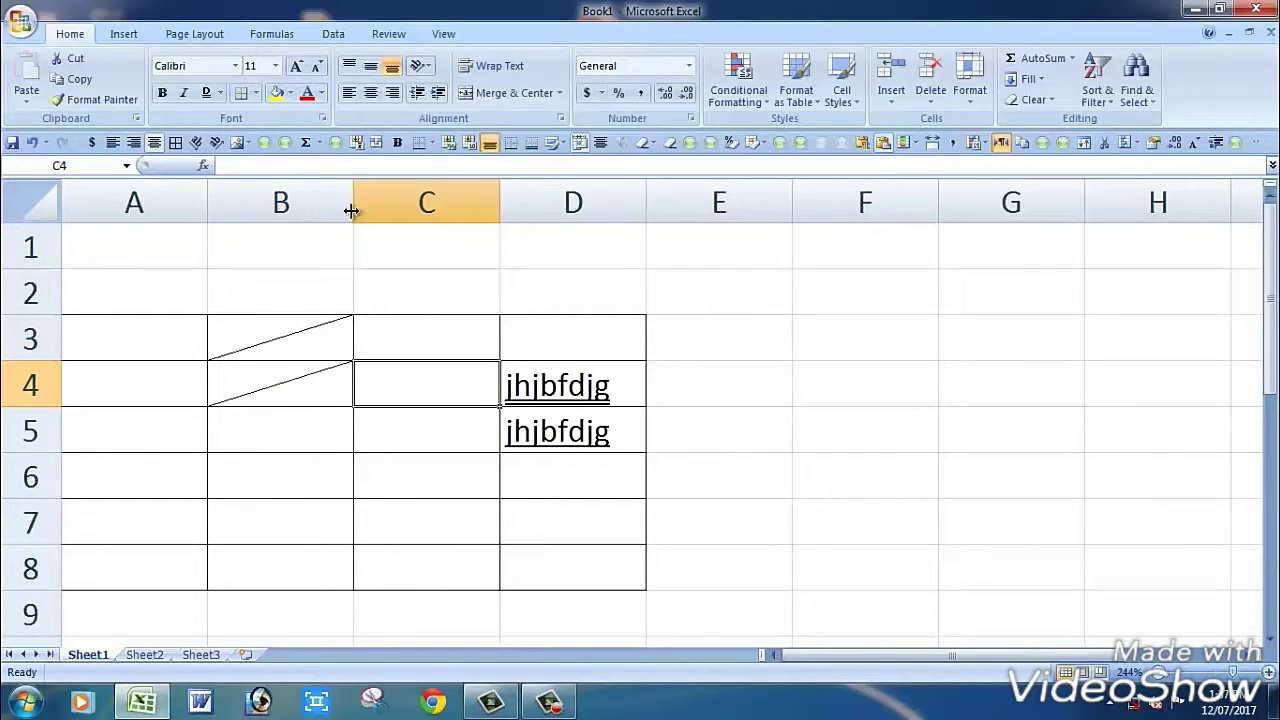
Step: Fill cell D5 with the standard red color
click(290, 93)
click(407, 437)
click(527, 432)
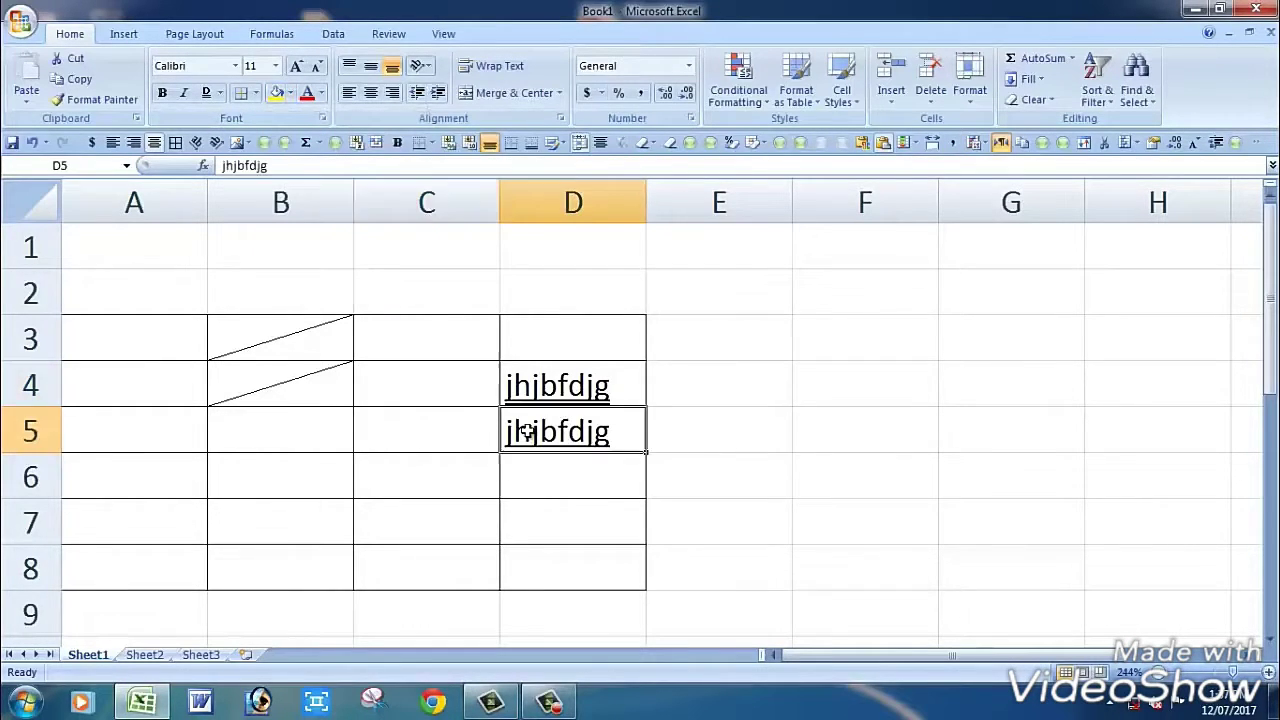
click(290, 93)
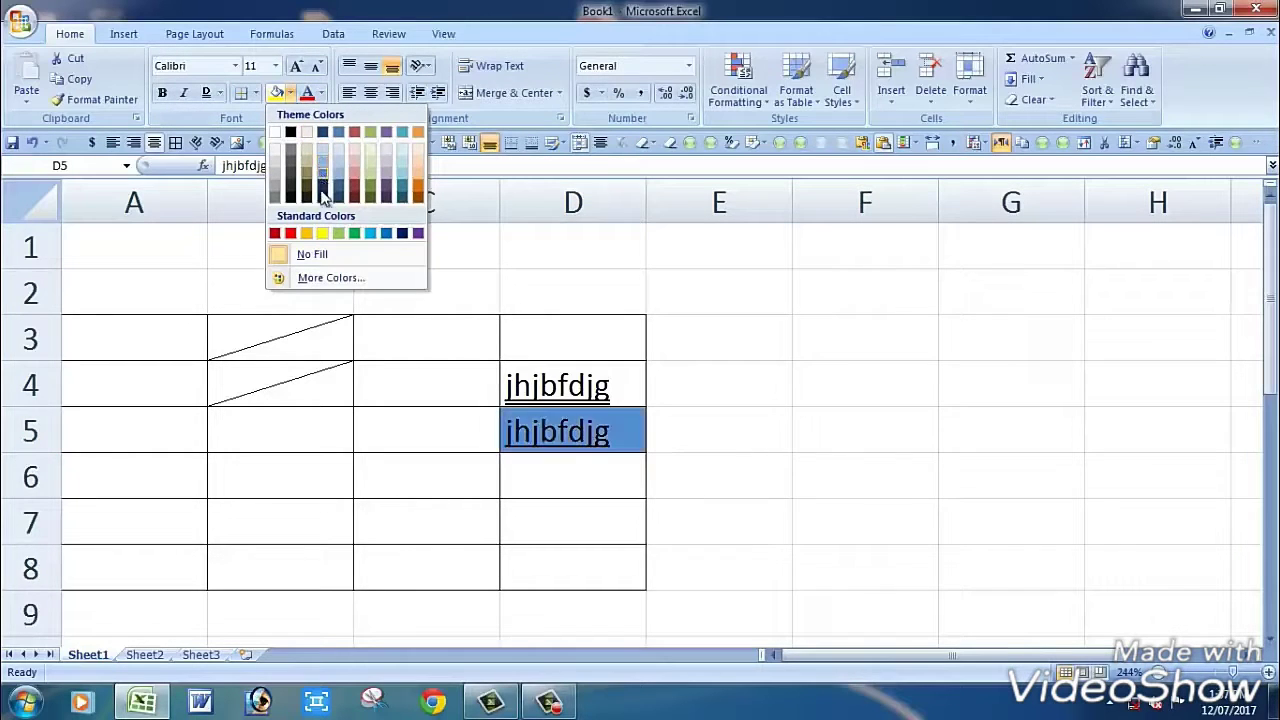
click(290, 233)
click(434, 366)
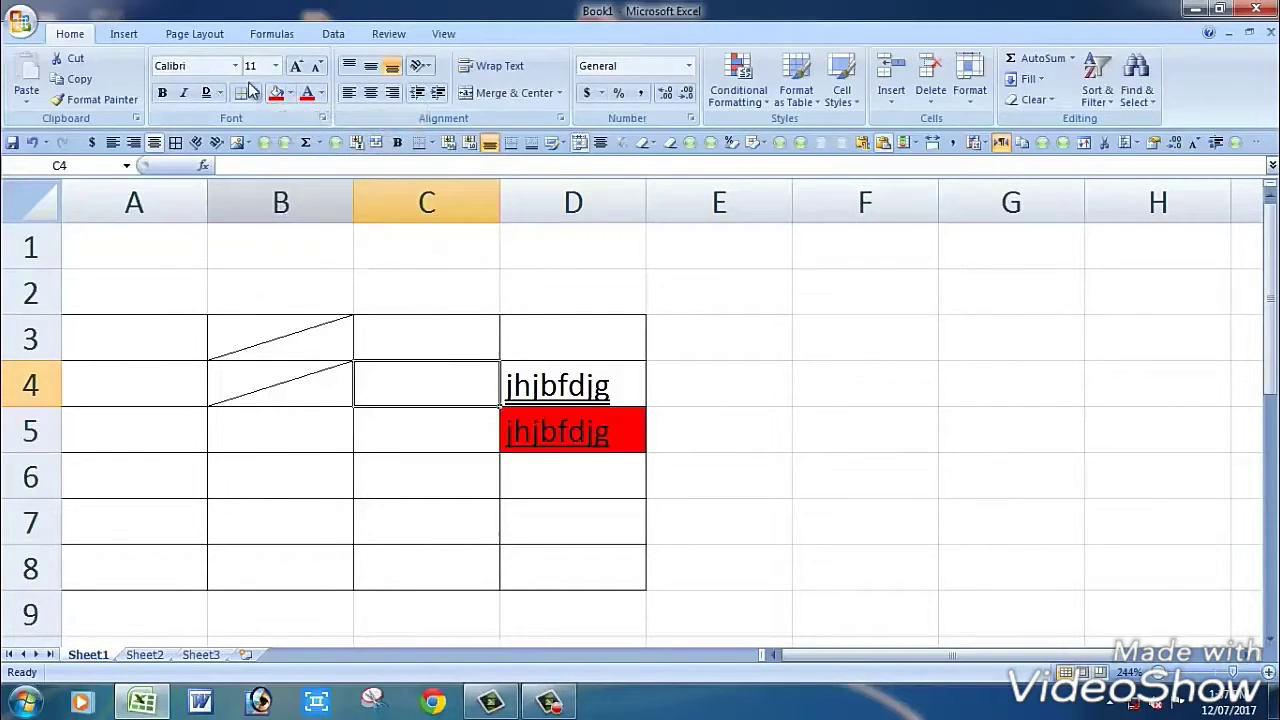
Step: Change the font color of the text in cell D4 to the standard blue
click(323, 94)
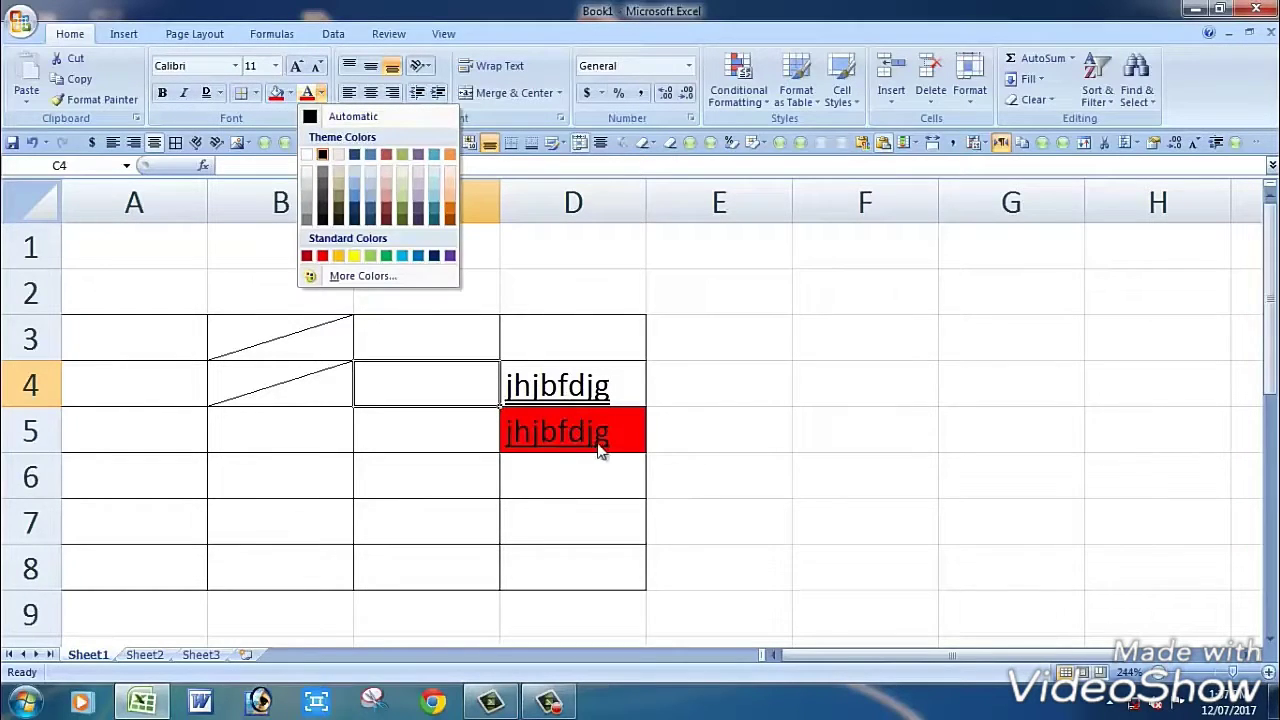
click(580, 398)
click(580, 398)
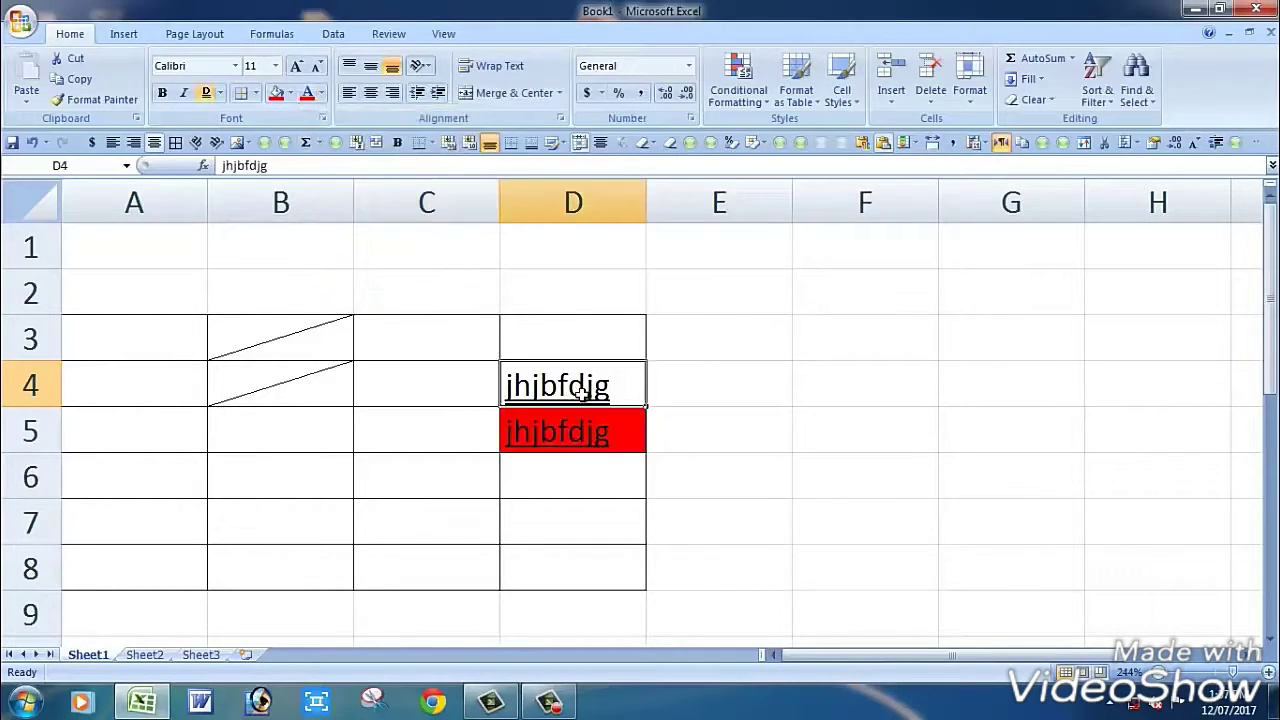
click(323, 94)
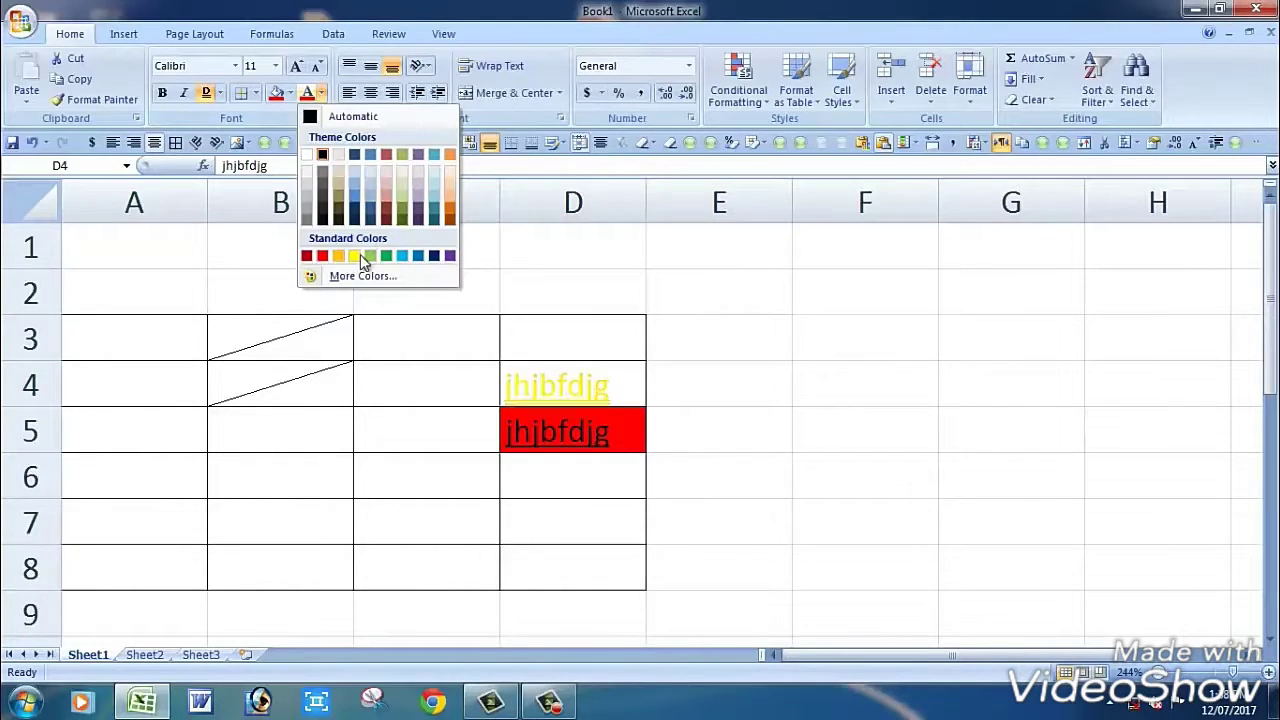
click(420, 255)
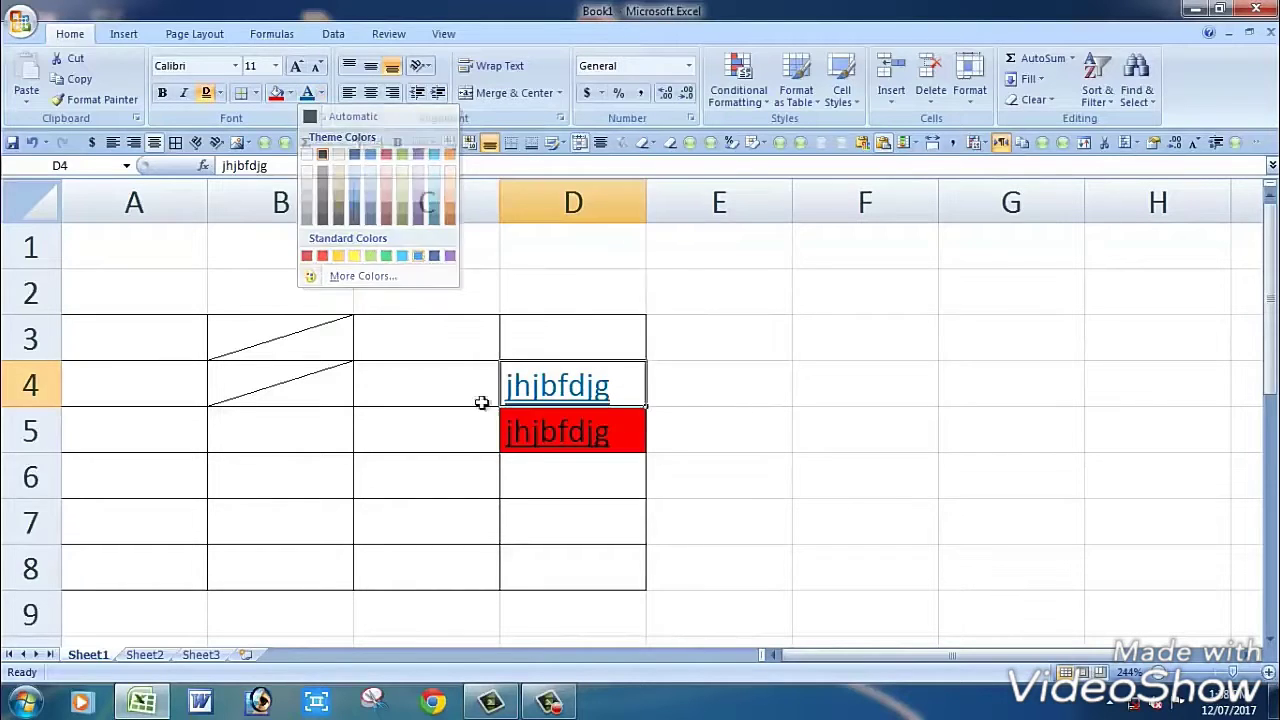
Step: Enter the sample texts fdgdfg, dfgsdfg, gdfgfd and fdgfd in cells C3, C4, C5 and C6
click(472, 427)
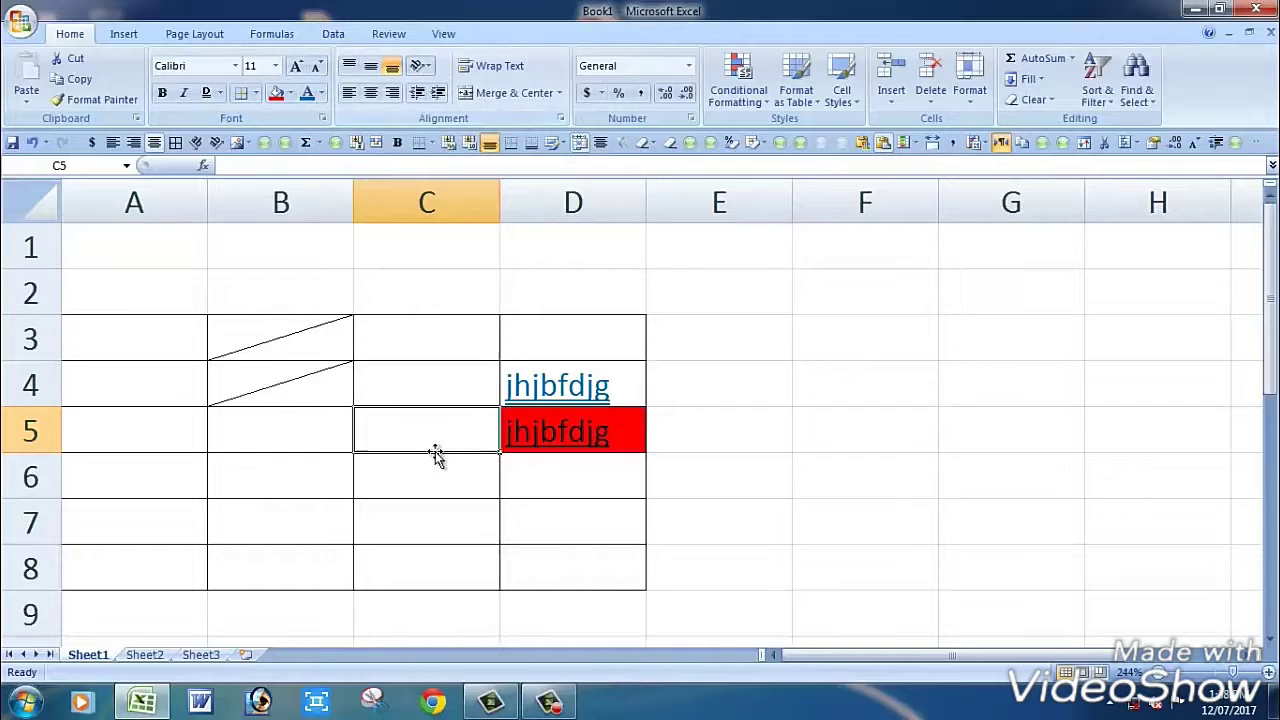
text(gdfgfd)
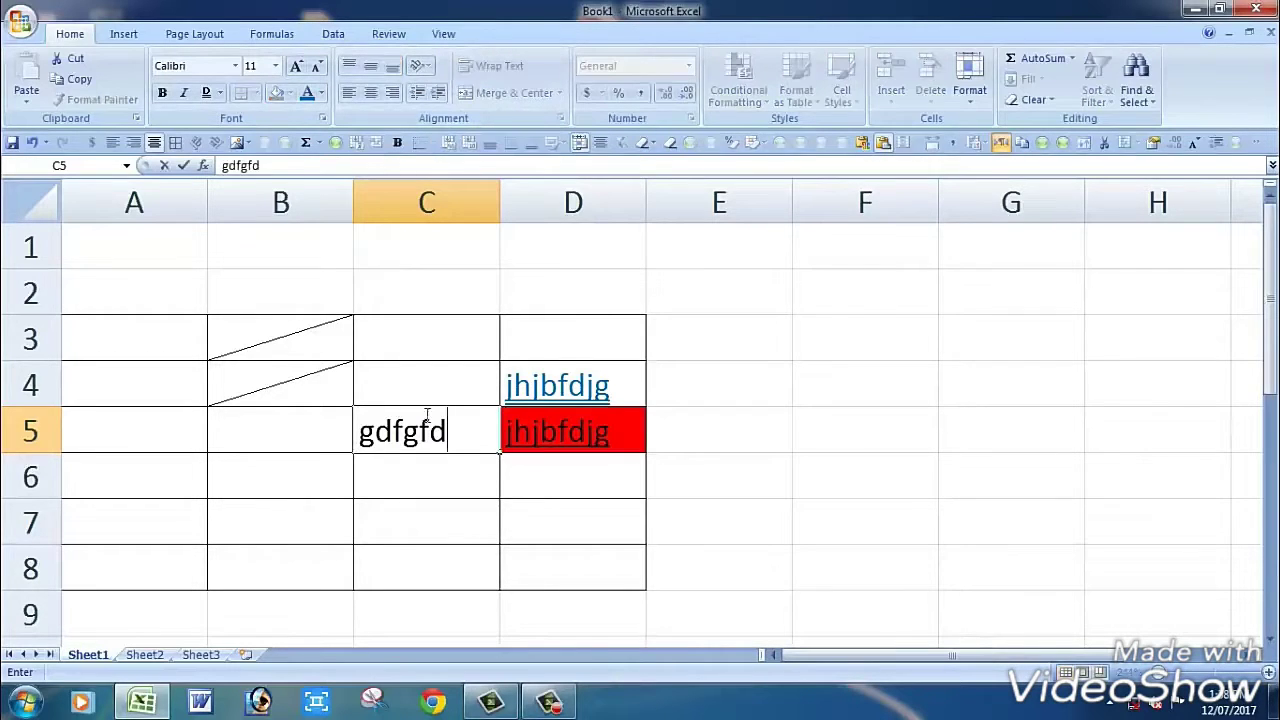
click(426, 381)
text(dfgsdfg)
click(426, 347)
text(fdgdfg)
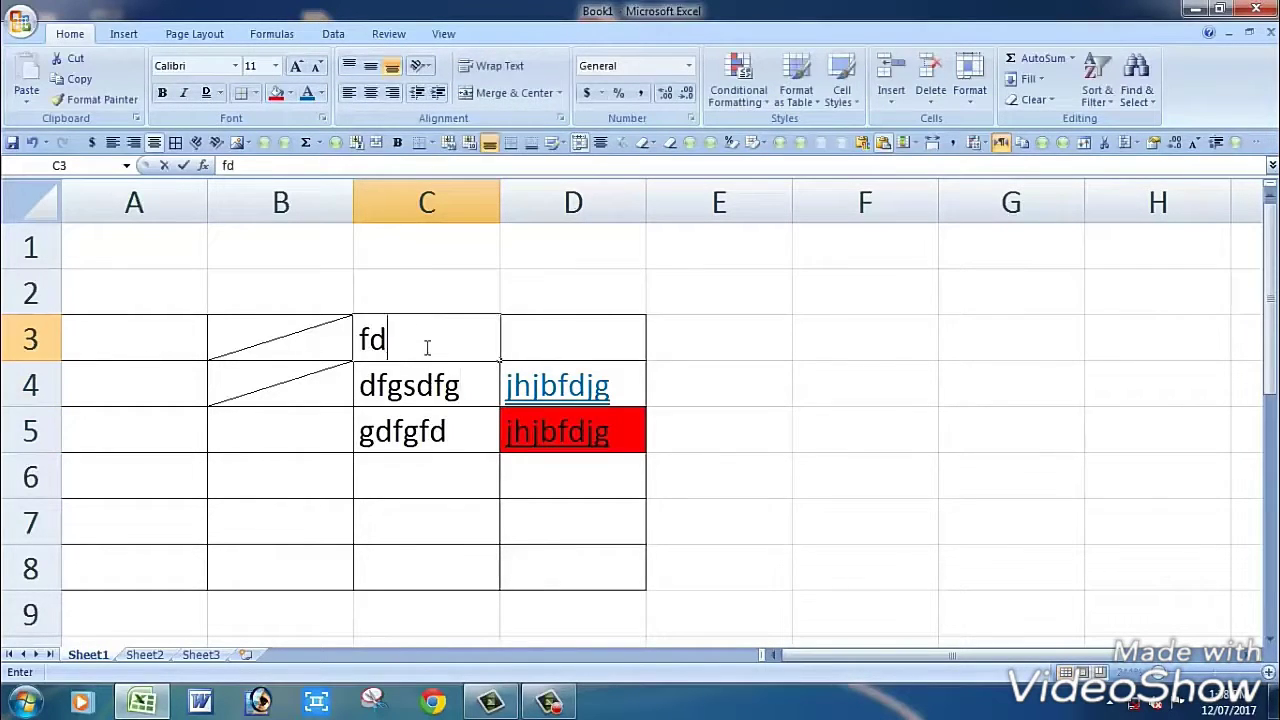
click(445, 491)
text(fdgfd)
key(Return)
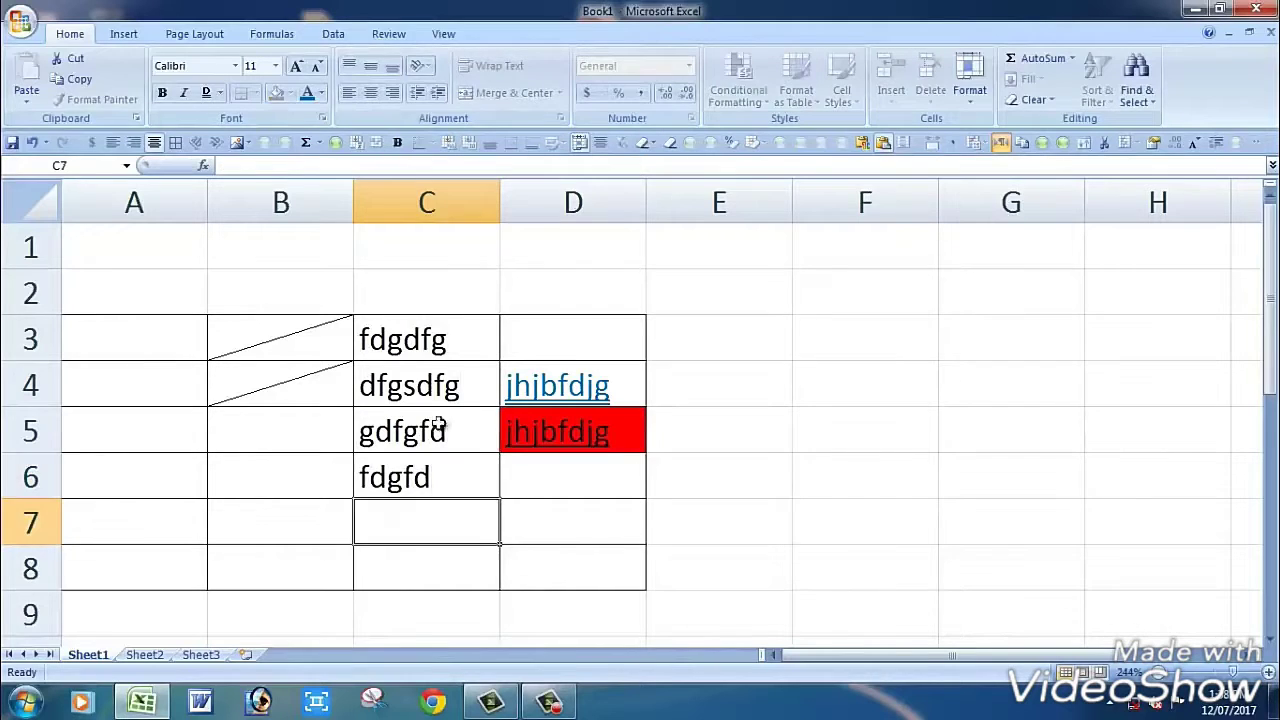
Step: Run the text in C3:C6 through top-left and middle-center alignment, ending with bottom-right alignment
drag(430, 343, 464, 494)
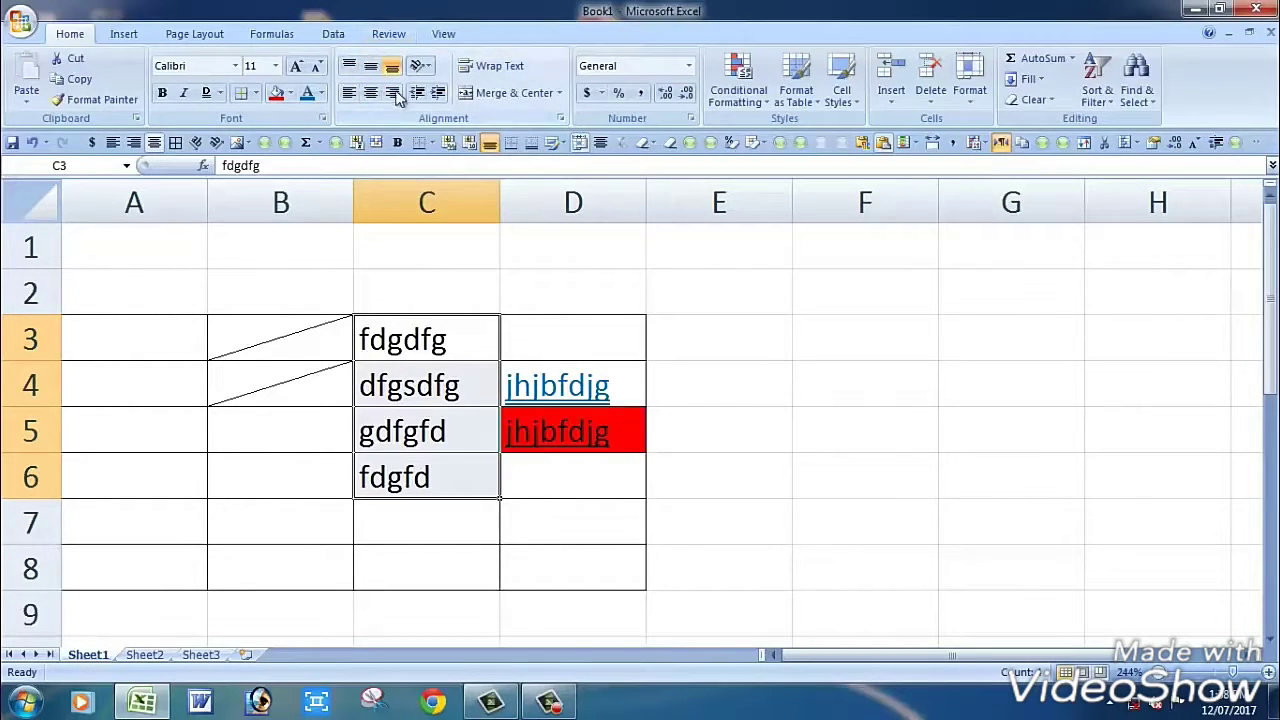
click(350, 68)
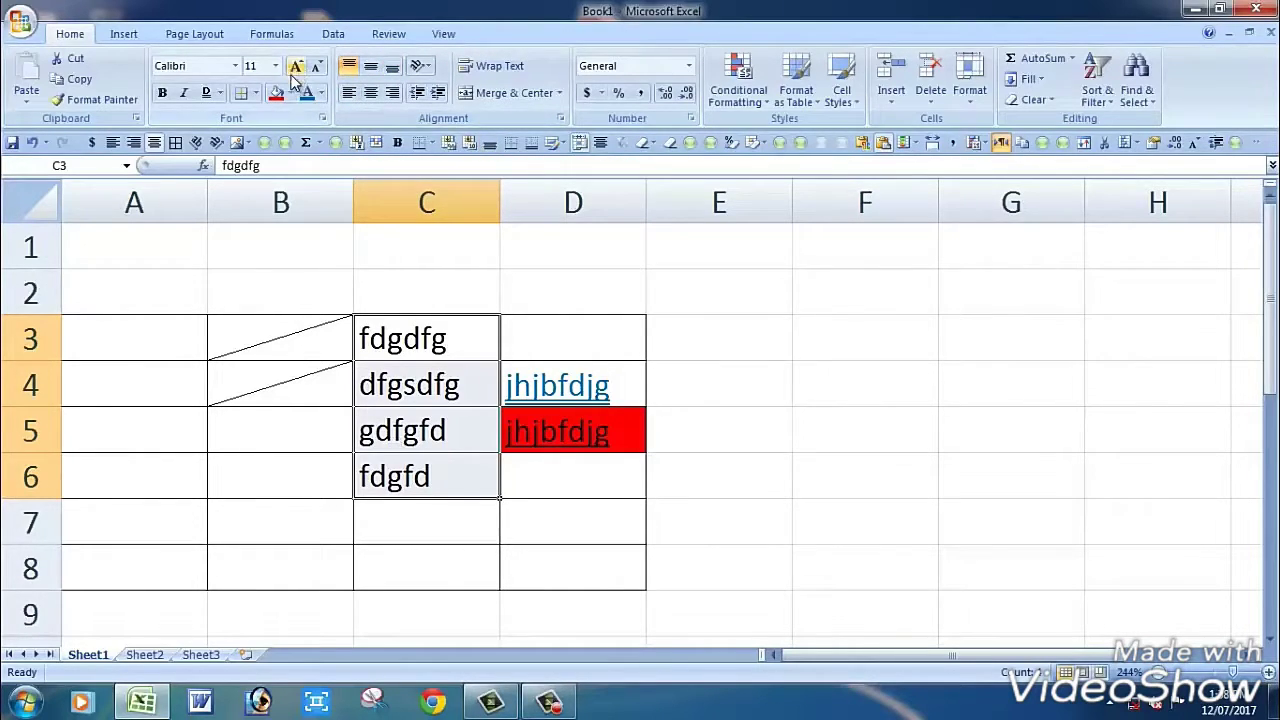
click(349, 96)
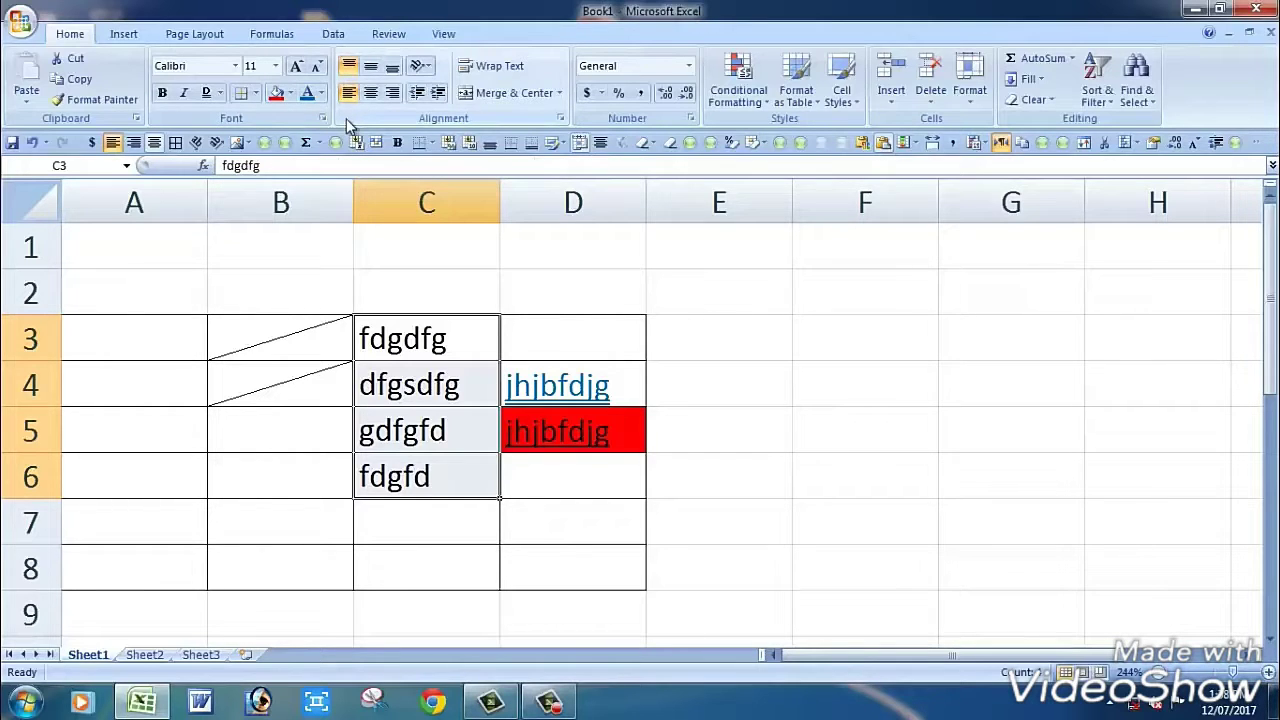
click(373, 73)
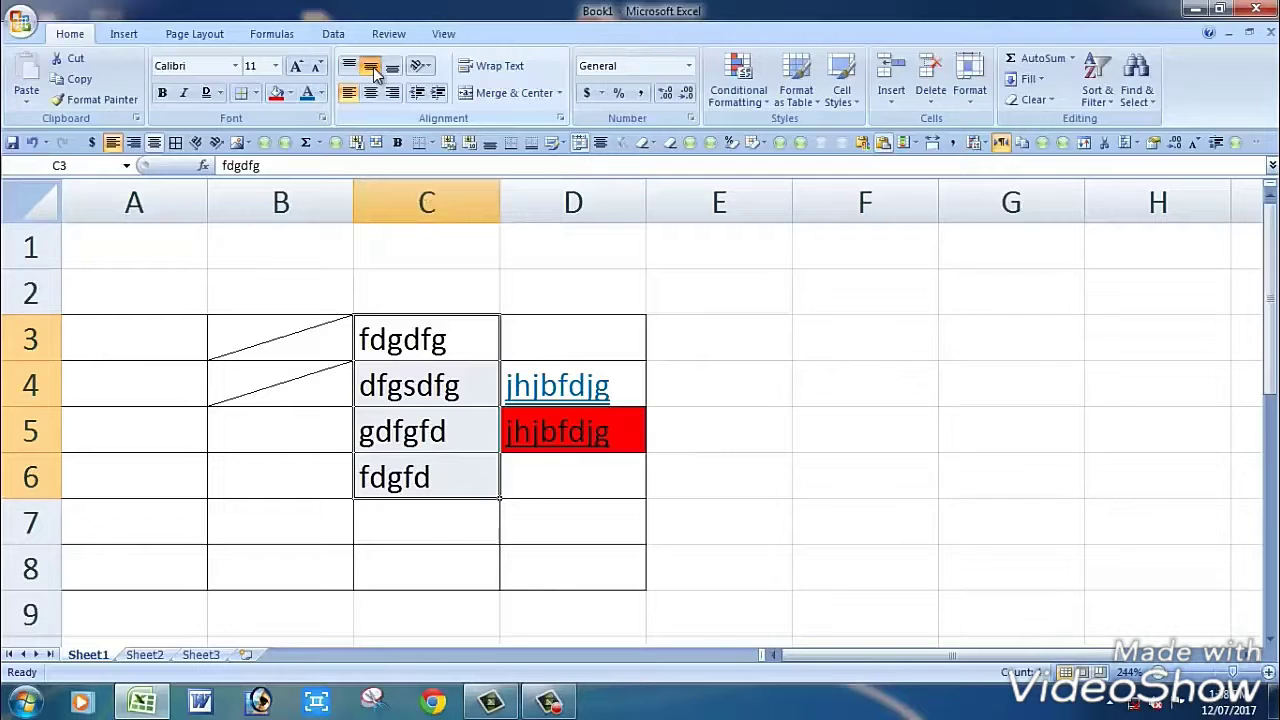
click(372, 93)
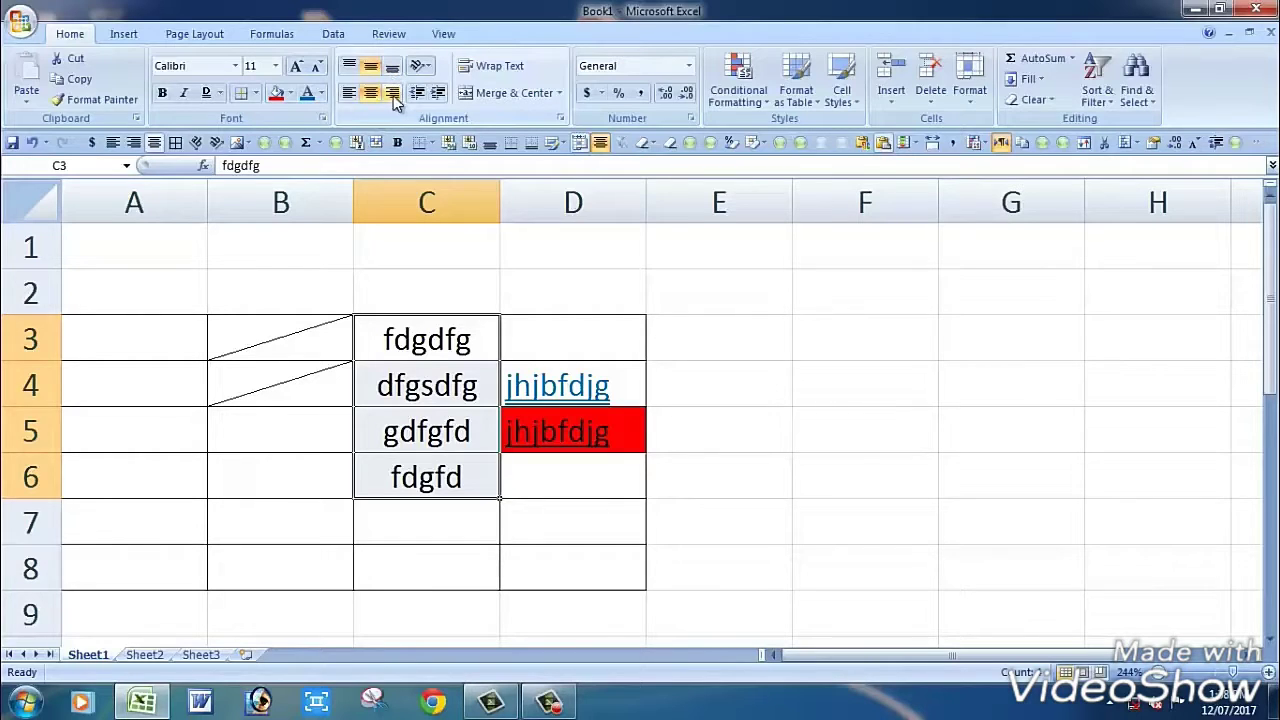
click(393, 95)
click(393, 70)
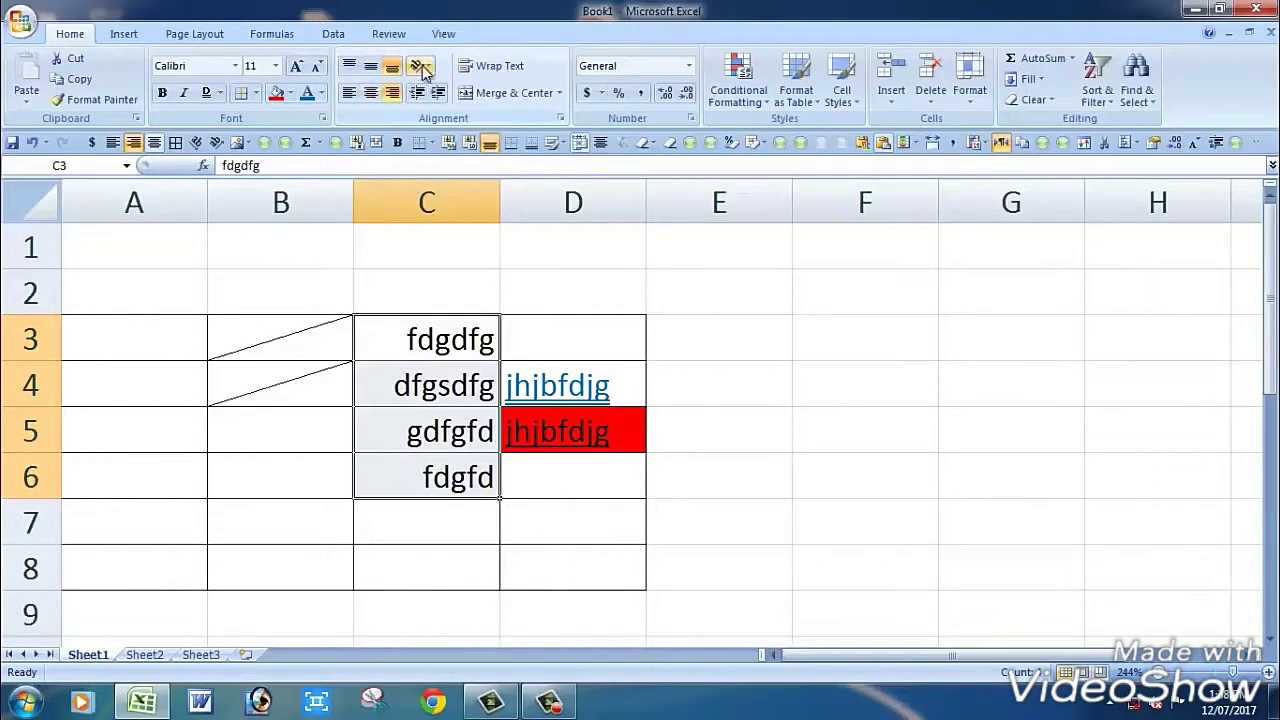
Step: Rotate the text in cells C3:C6 with the Angle Counterclockwise orientation
click(424, 68)
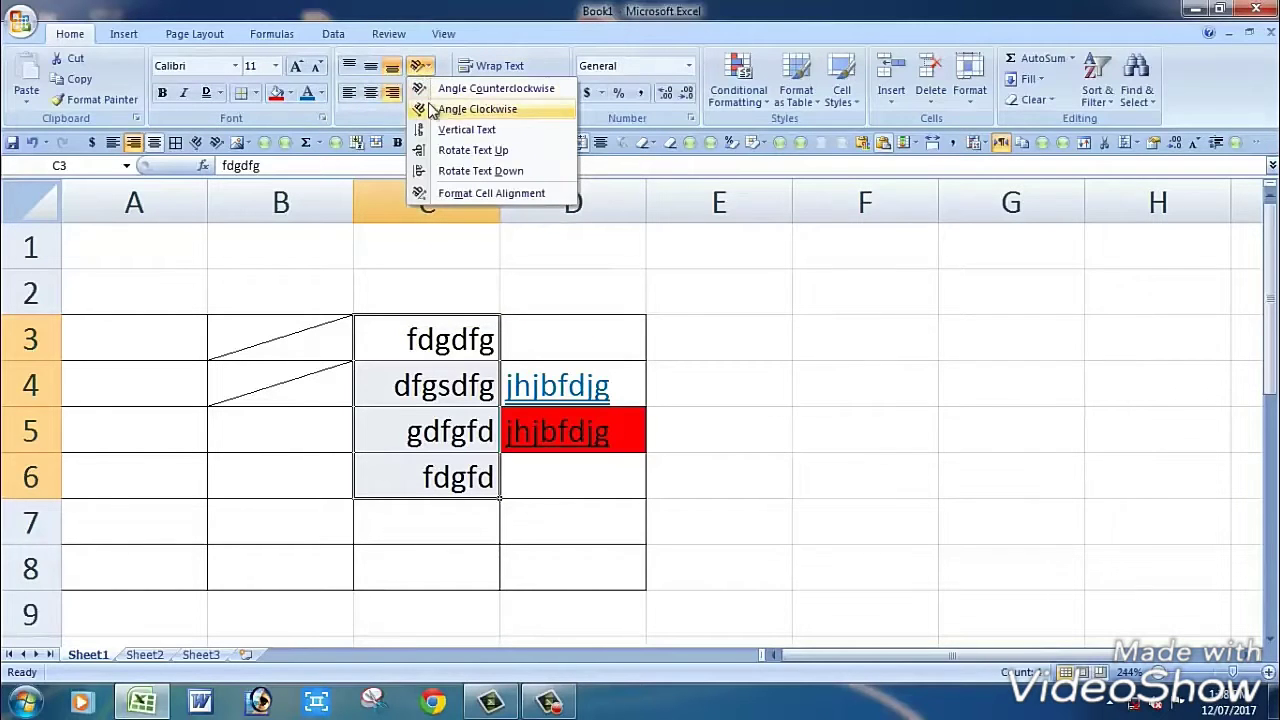
click(422, 88)
scroll(513, 386, down, 4)
scroll(513, 386, up, 4)
scroll(515, 370, down, 1)
scroll(500, 330, up, 1)
scroll(488, 302, down, 1)
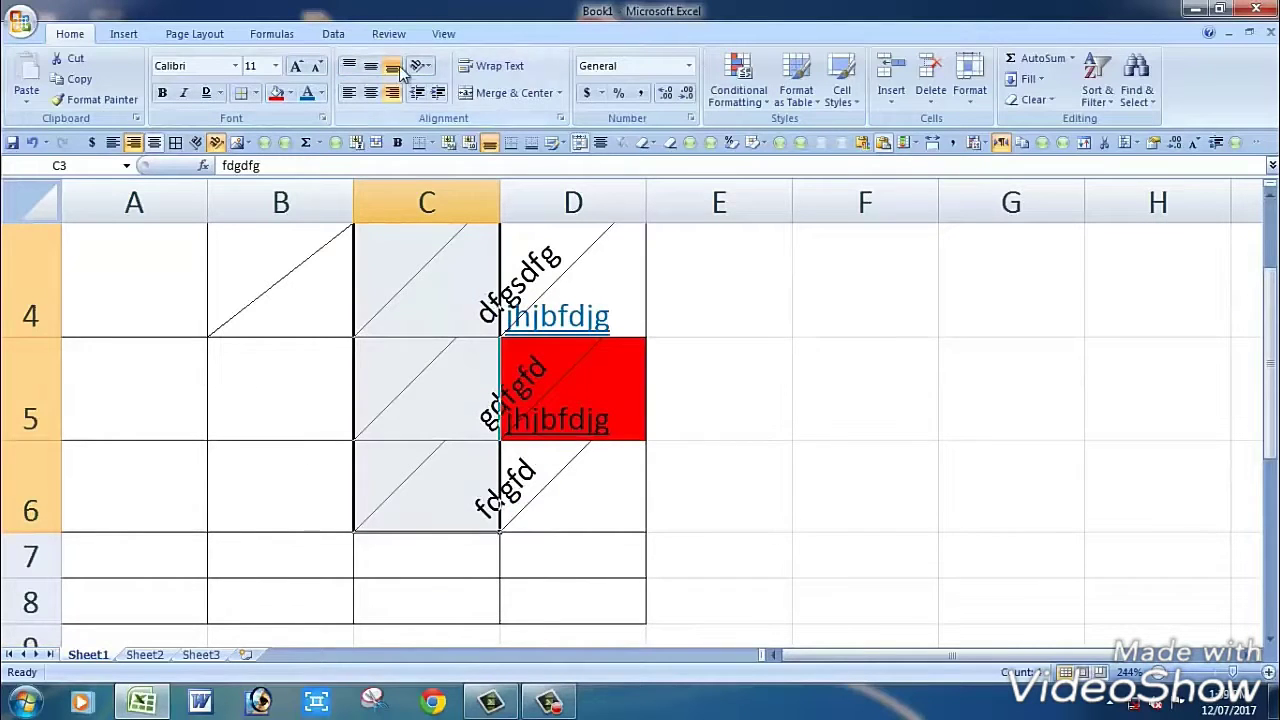
double_click(557, 366)
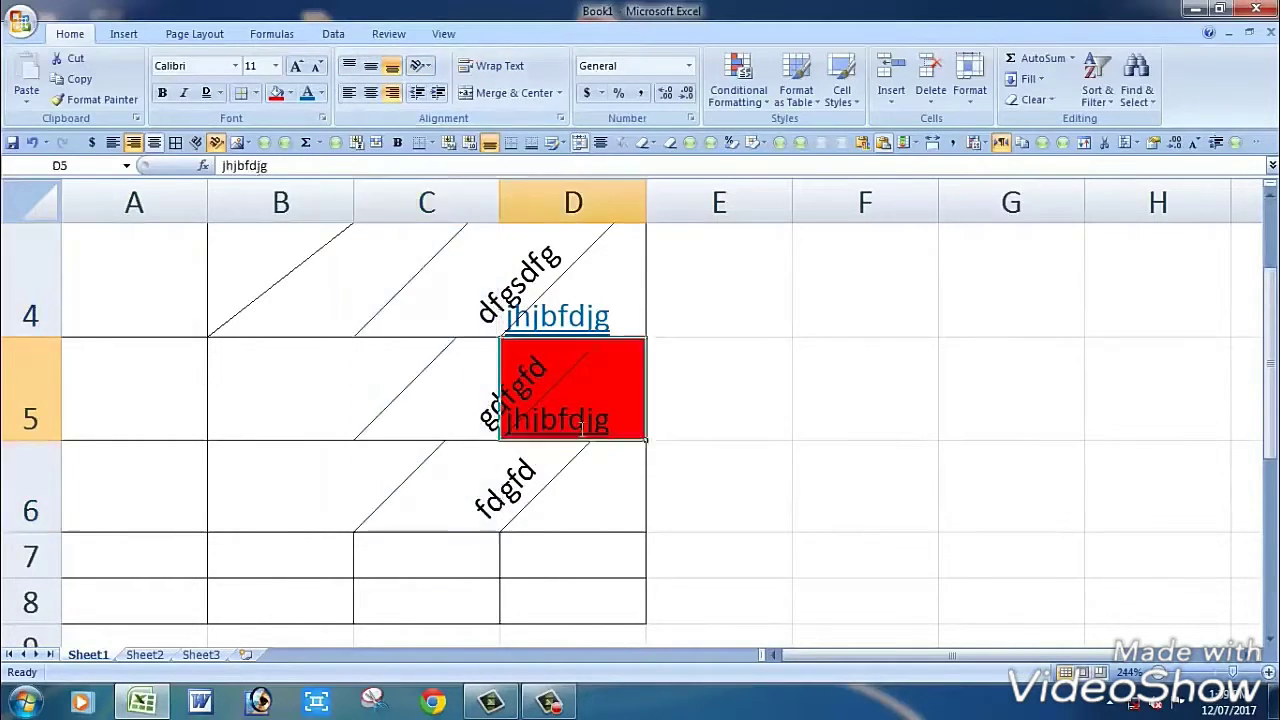
Step: Enter the long text gshfgdhsfghdgf in cell C8 and apply Wrap Text to it
scroll(654, 494, down, 3)
scroll(559, 431, up, 2)
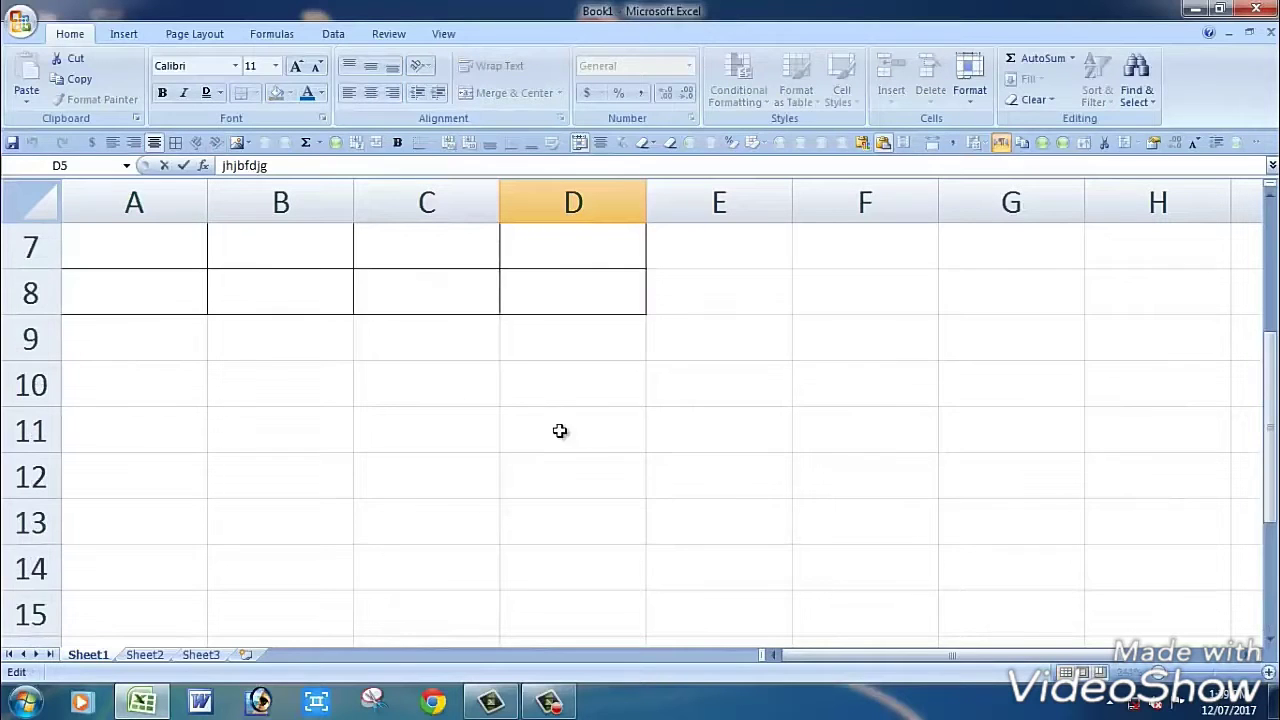
click(392, 291)
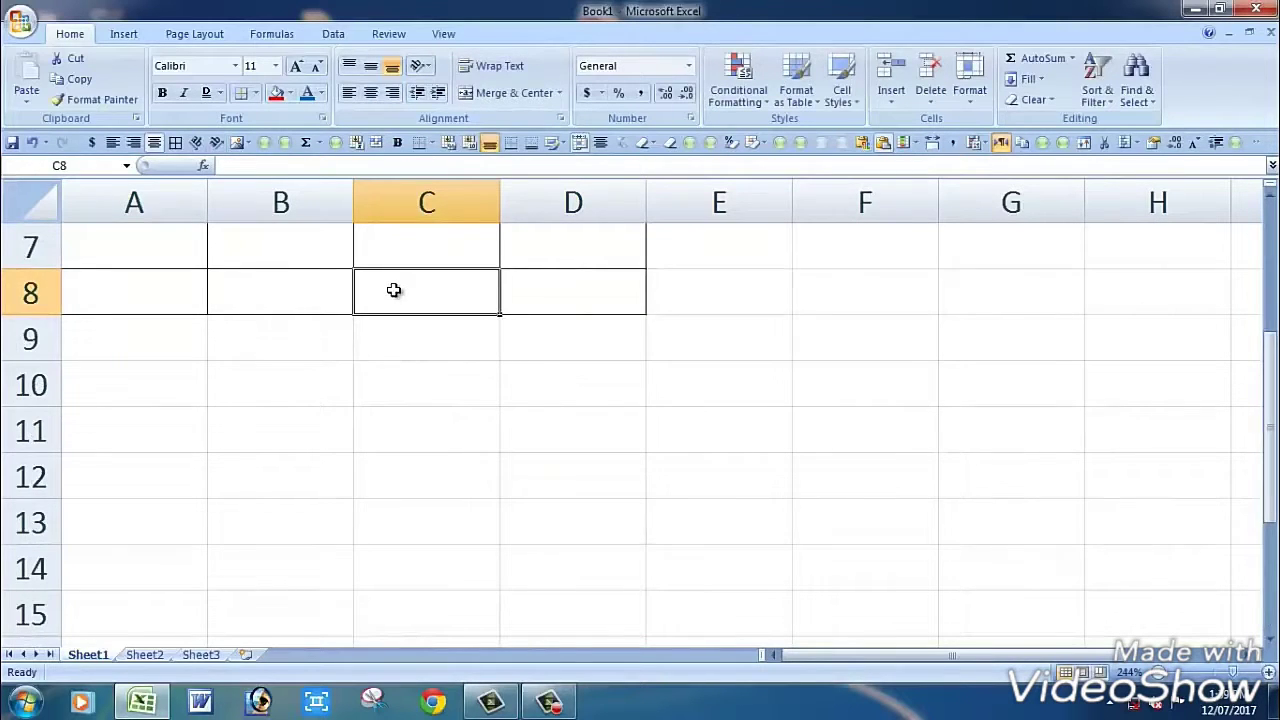
text(gshfgdhsfghdgf)
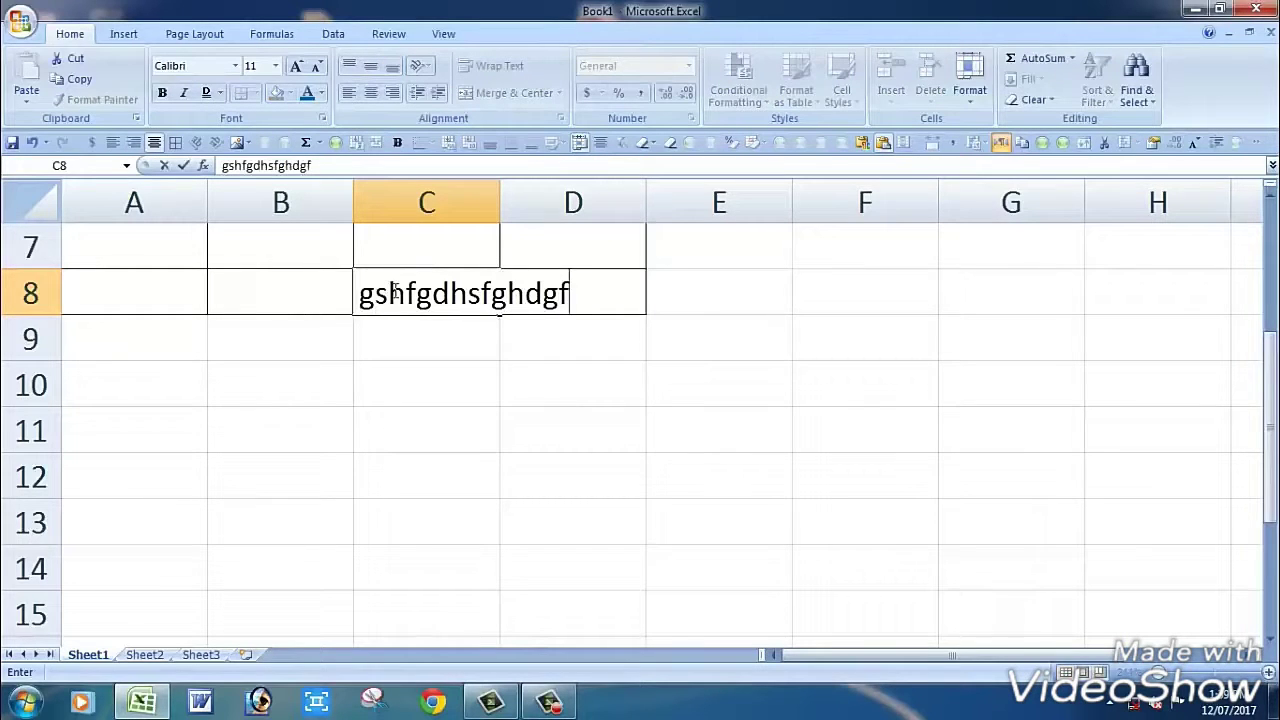
click(414, 330)
click(422, 297)
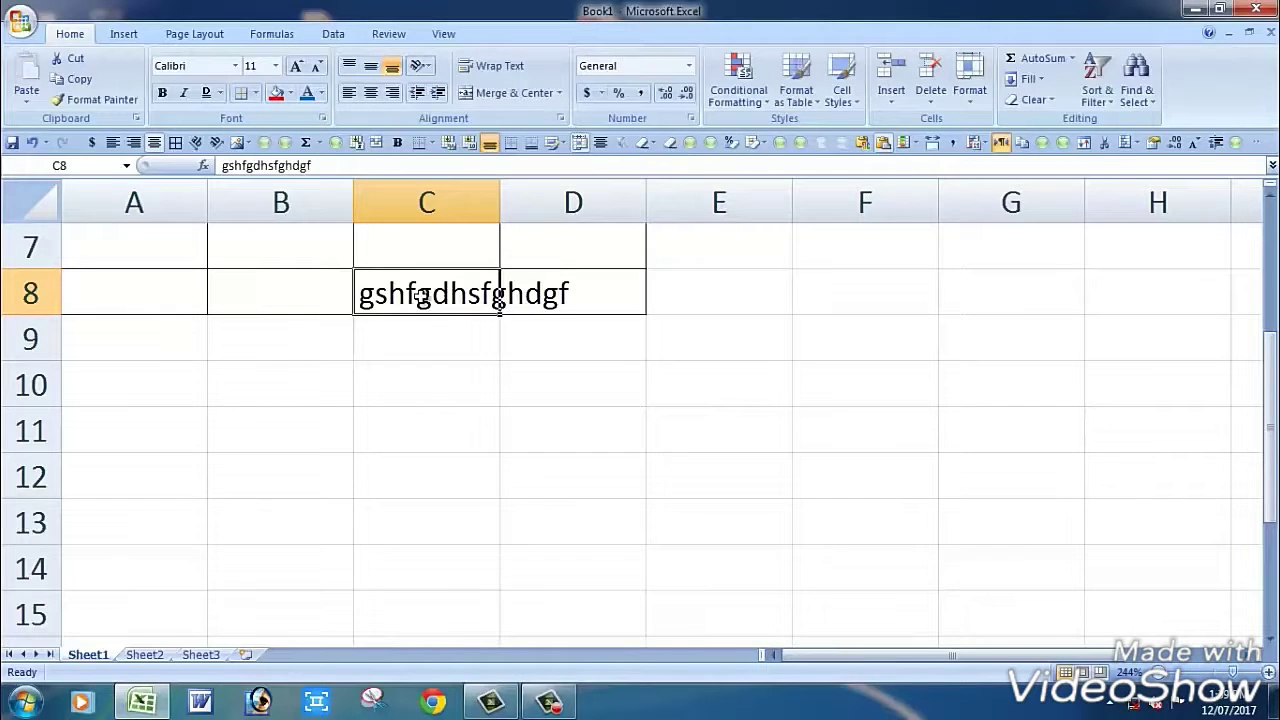
click(493, 65)
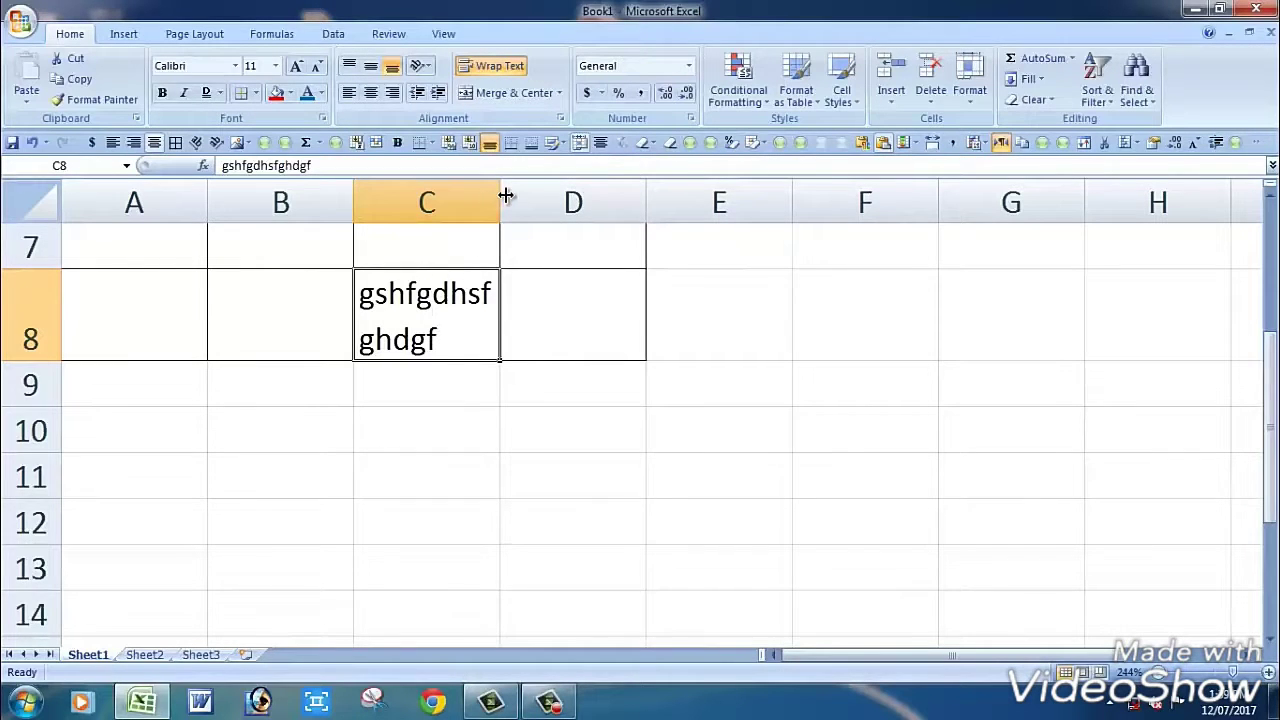
Step: Widen column C slightly and reduce the height of row 8, keeping the wrapped text in C8 on two lines
drag(503, 188, 698, 200)
mouse_move(46, 362)
mouse_down()
mouse_move(41, 322)
mouse_move(46, 345)
mouse_up()
drag(697, 185, 550, 203)
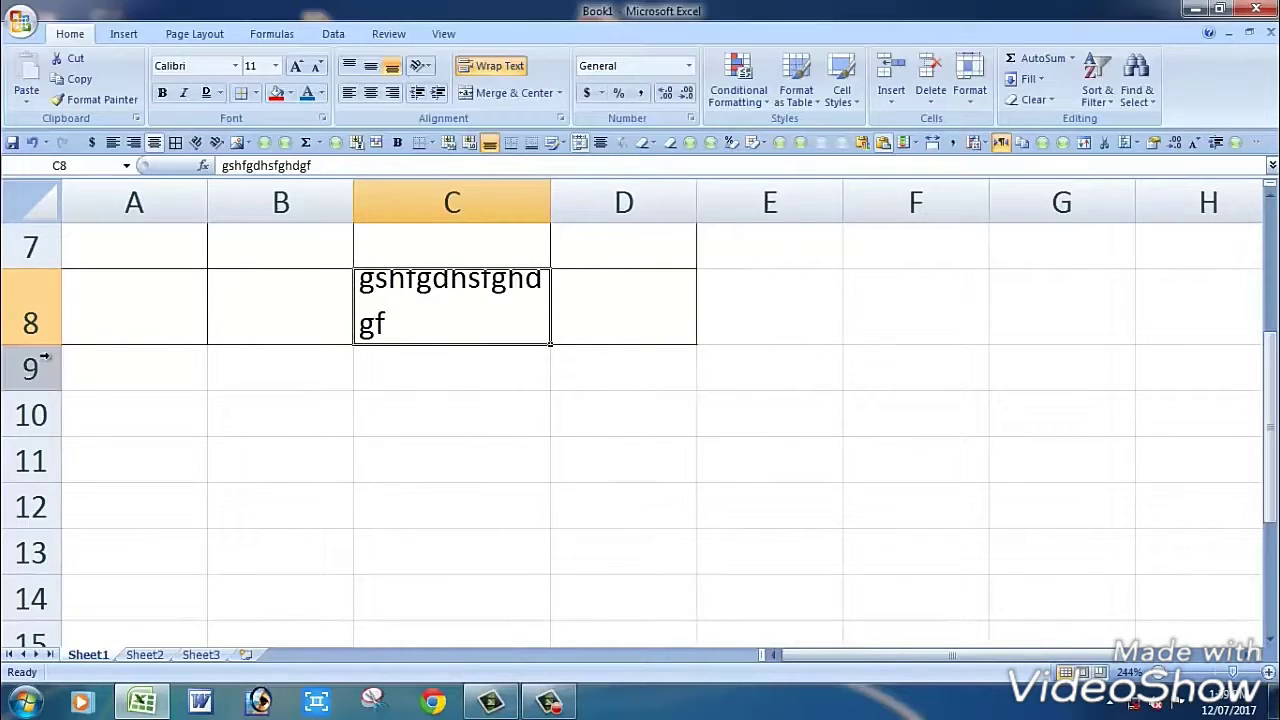
drag(46, 343, 50, 349)
click(357, 386)
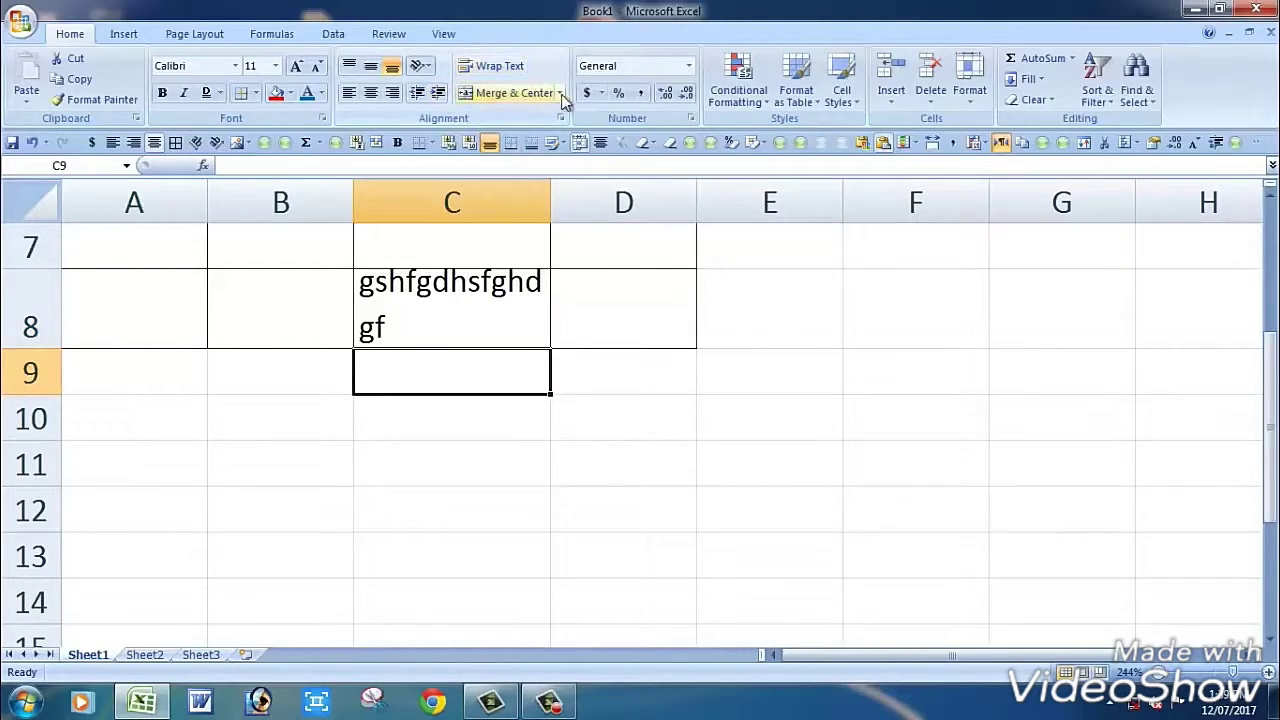
Step: Merge and center the cells B8:D8 around the text gshfgdhsfghdgf
scroll(592, 426, up, 2)
scroll(668, 397, down, 1)
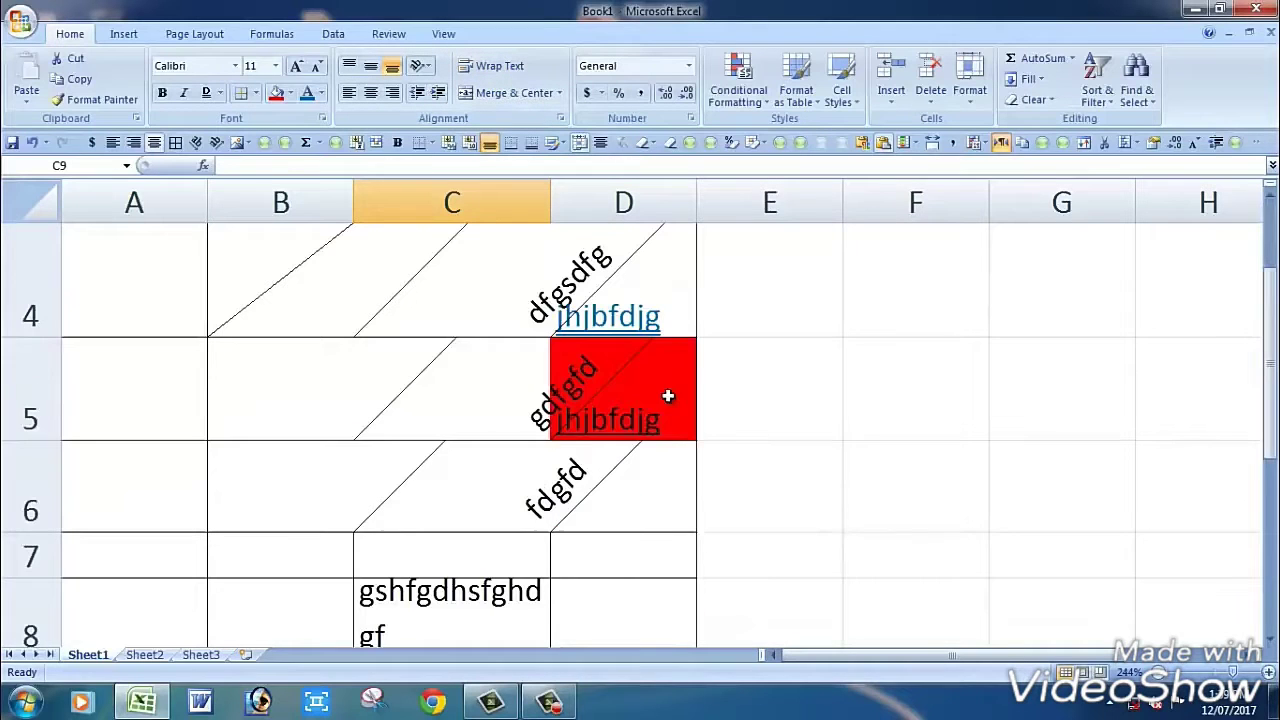
click(860, 408)
scroll(840, 412, down, 3)
scroll(834, 414, up, 2)
scroll(540, 386, up, 1)
scroll(540, 386, down, 1)
drag(277, 306, 561, 314)
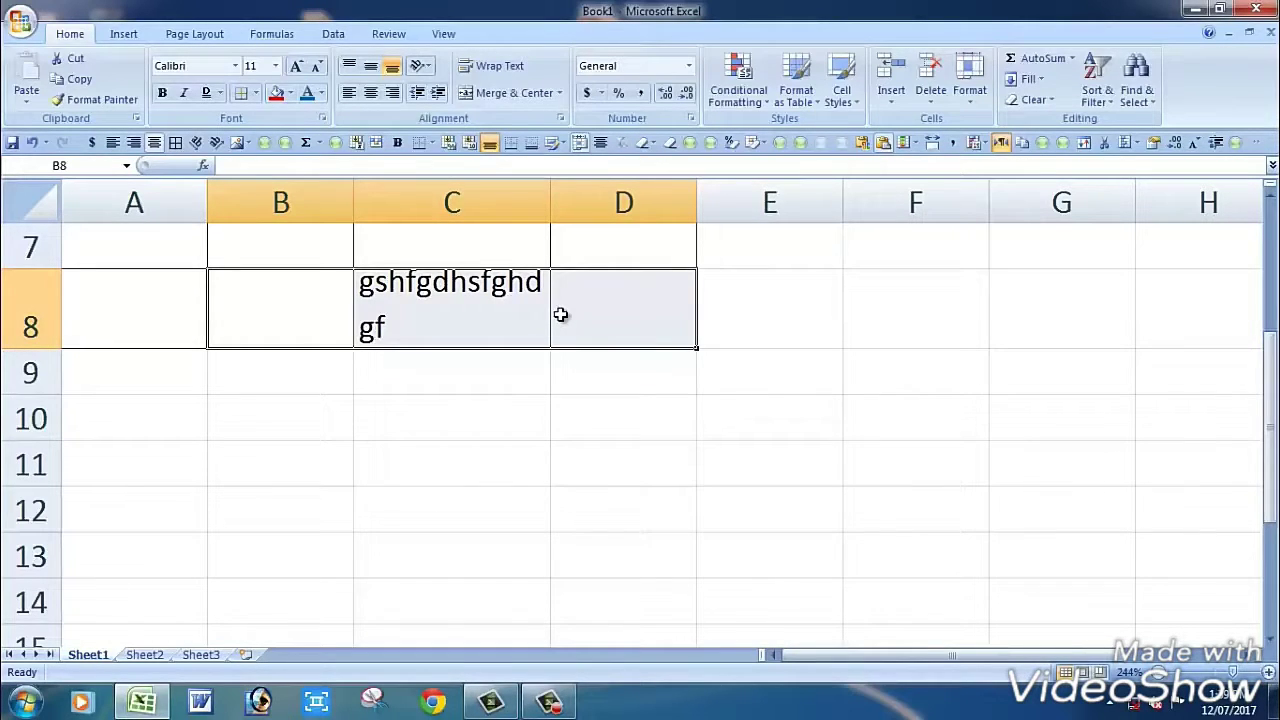
scroll(514, 394, up, 2)
scroll(466, 409, down, 2)
drag(300, 314, 571, 320)
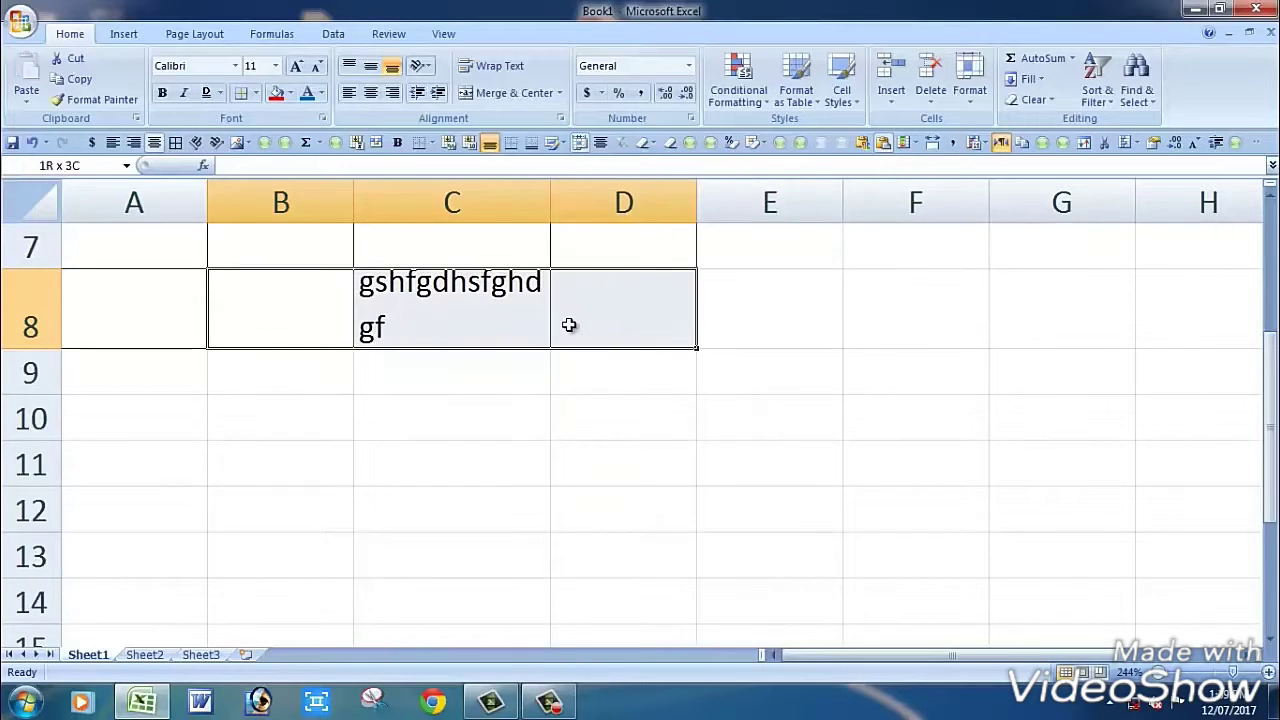
click(492, 92)
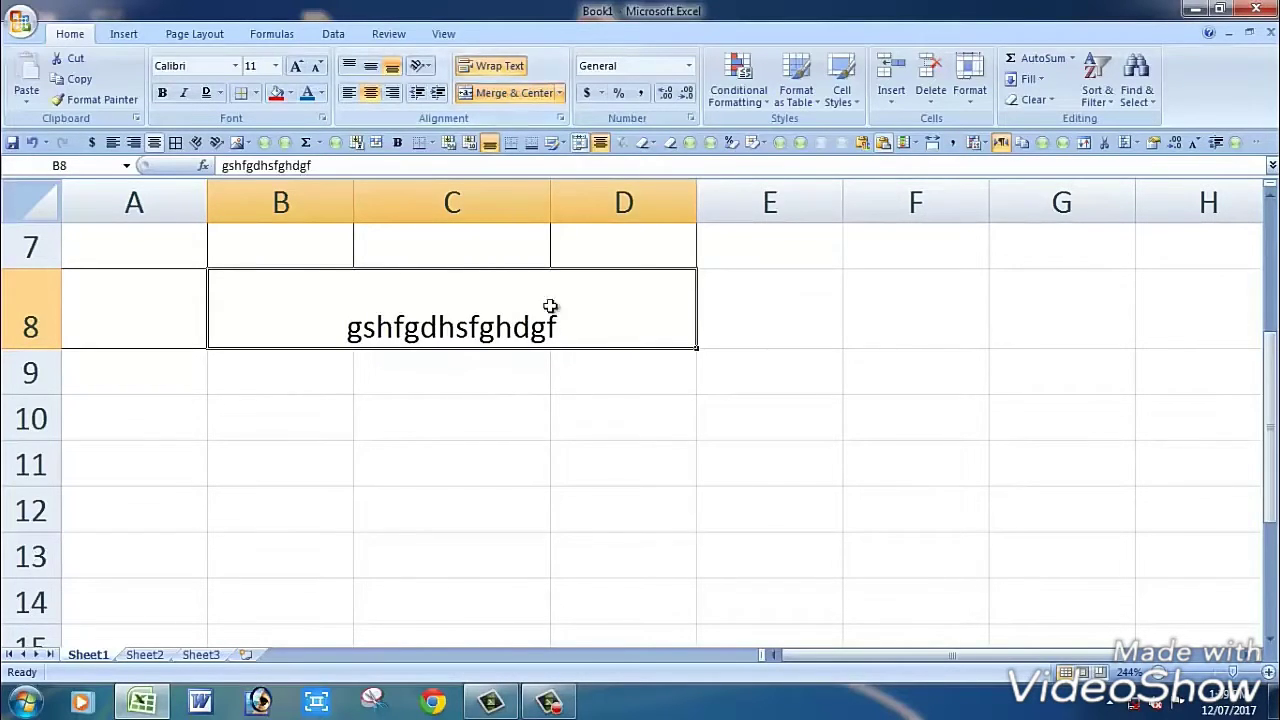
Step: Merge and center the vertical cell pair B5:B6 and view the other available merge options
scroll(517, 403, up, 1)
scroll(514, 403, down, 1)
scroll(452, 382, up, 1)
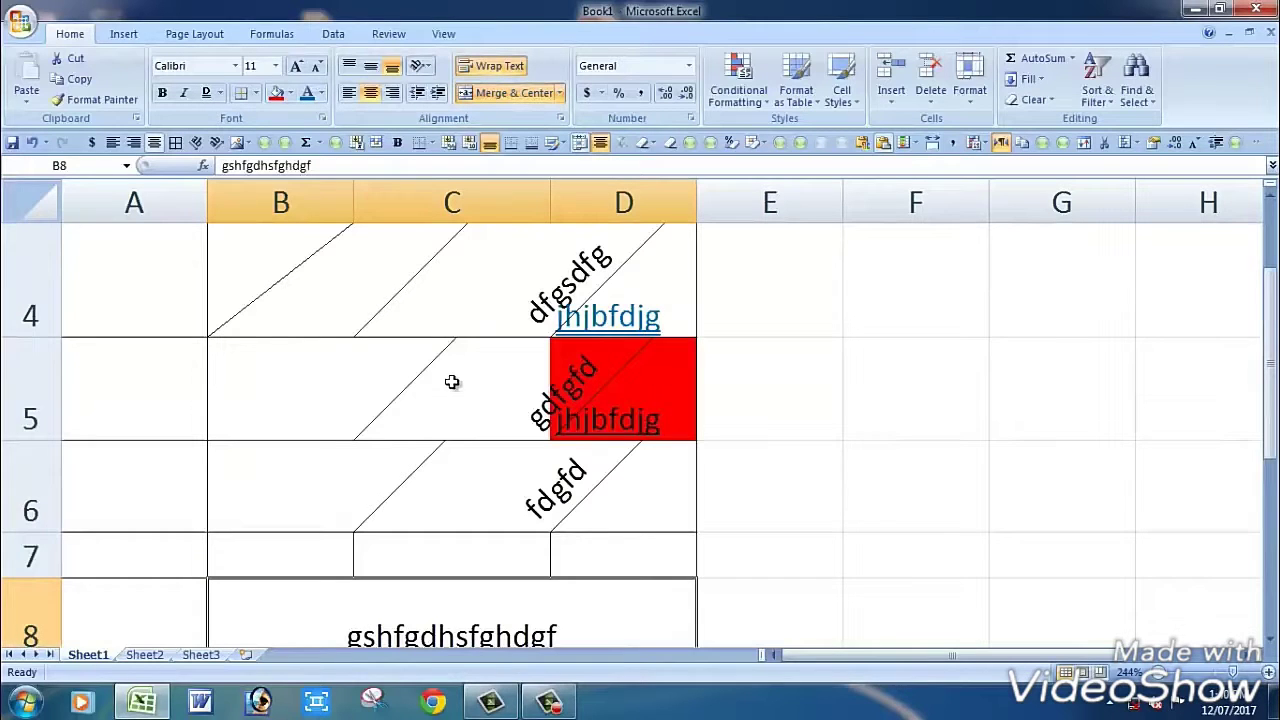
drag(320, 371, 311, 480)
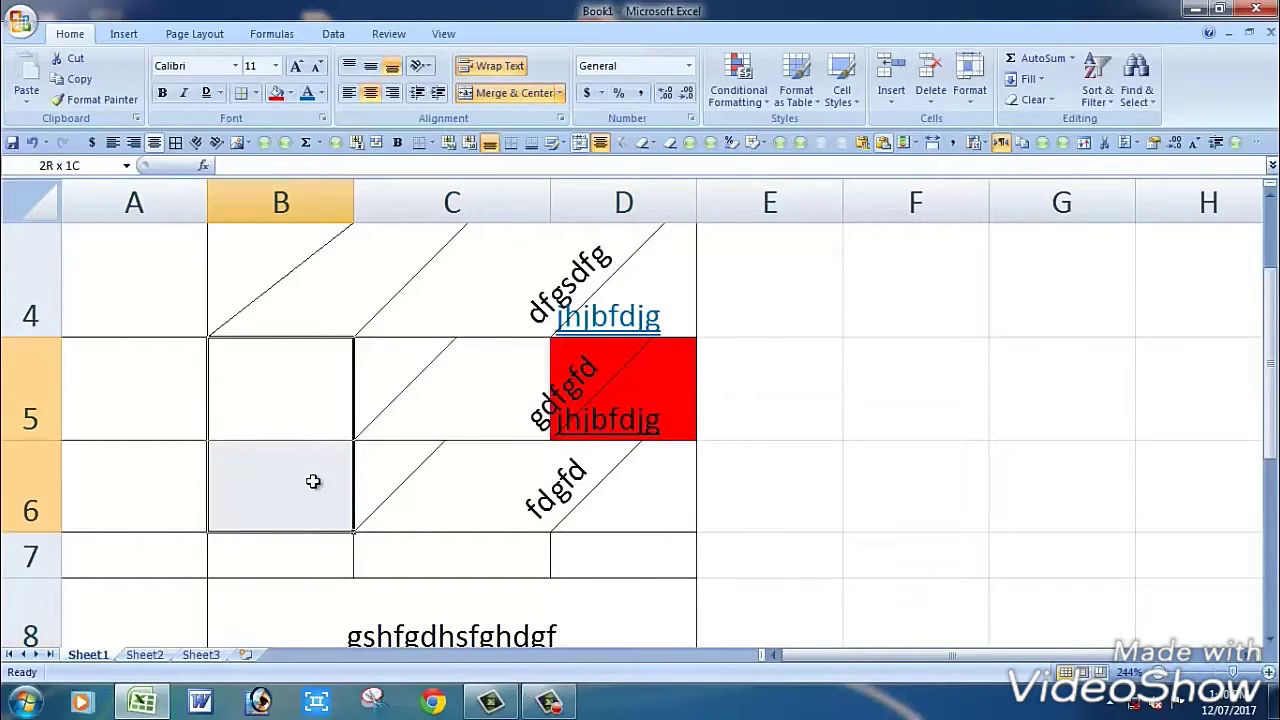
click(500, 93)
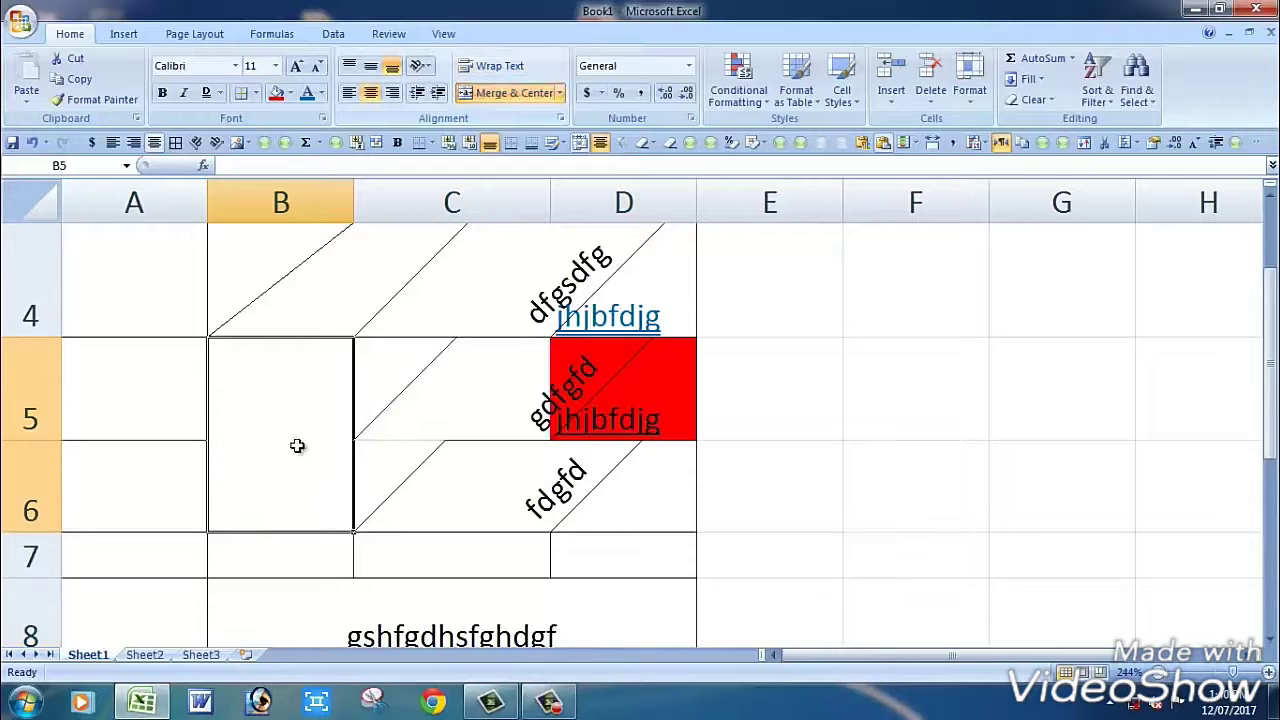
scroll(420, 360, down, 1)
scroll(400, 357, up, 1)
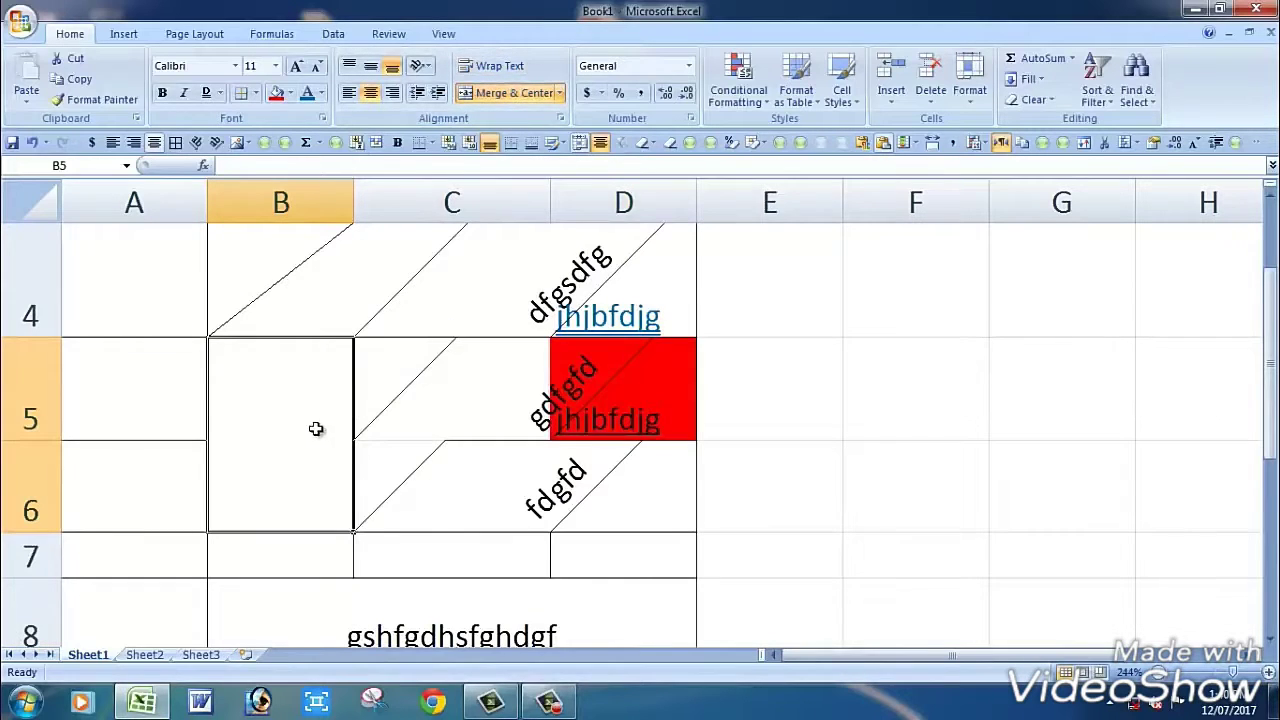
click(560, 93)
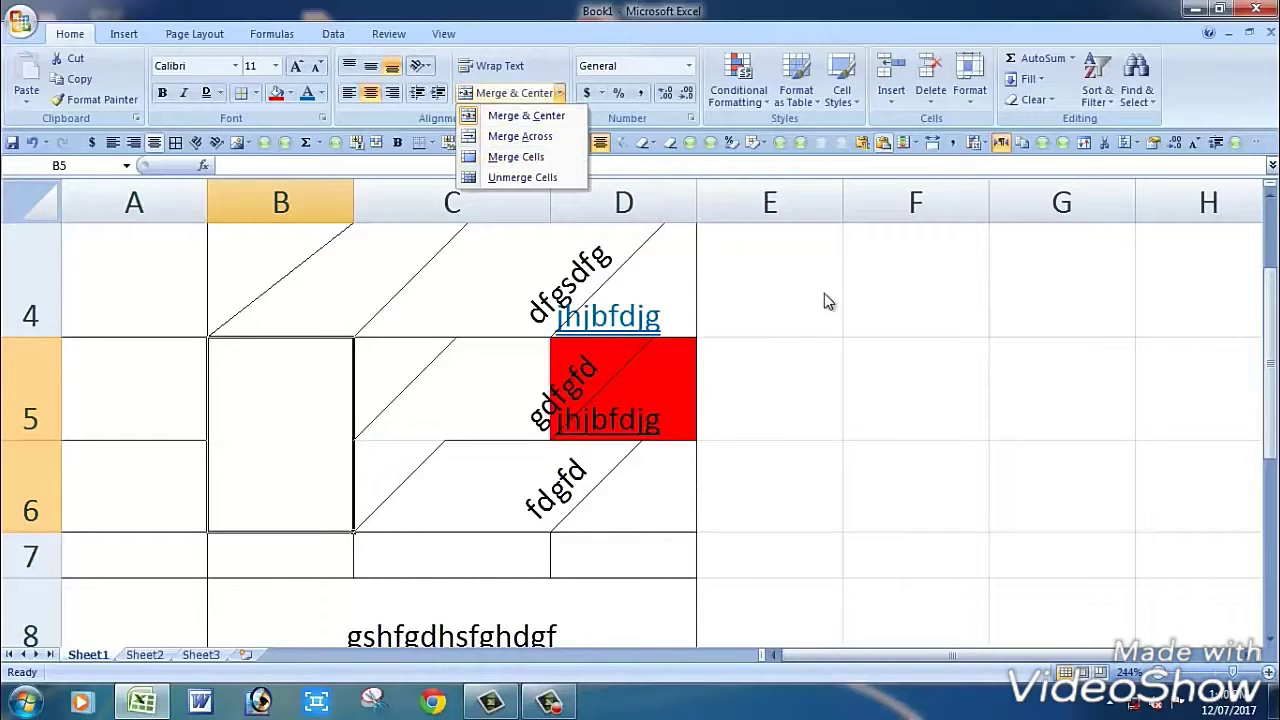
Step: Apply All Borders to the empty cell range B14:E18 below the earlier examples
scroll(726, 448, down, 3)
drag(300, 297, 702, 474)
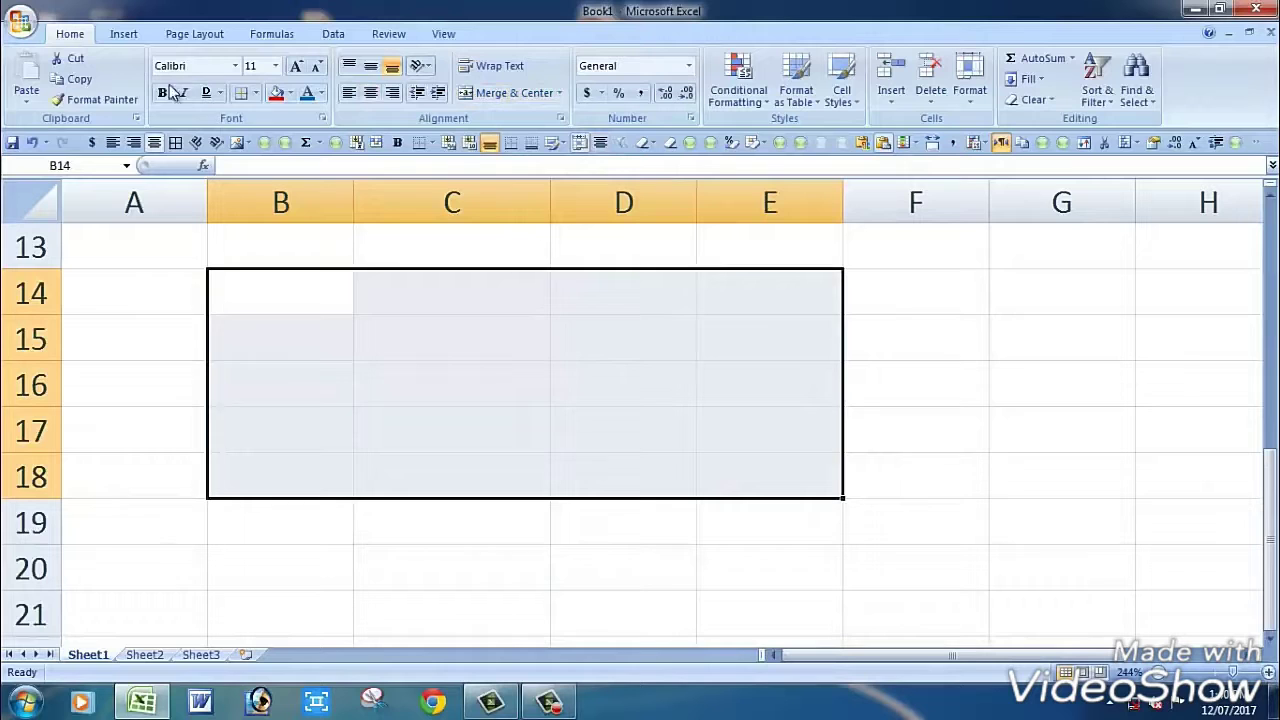
click(255, 92)
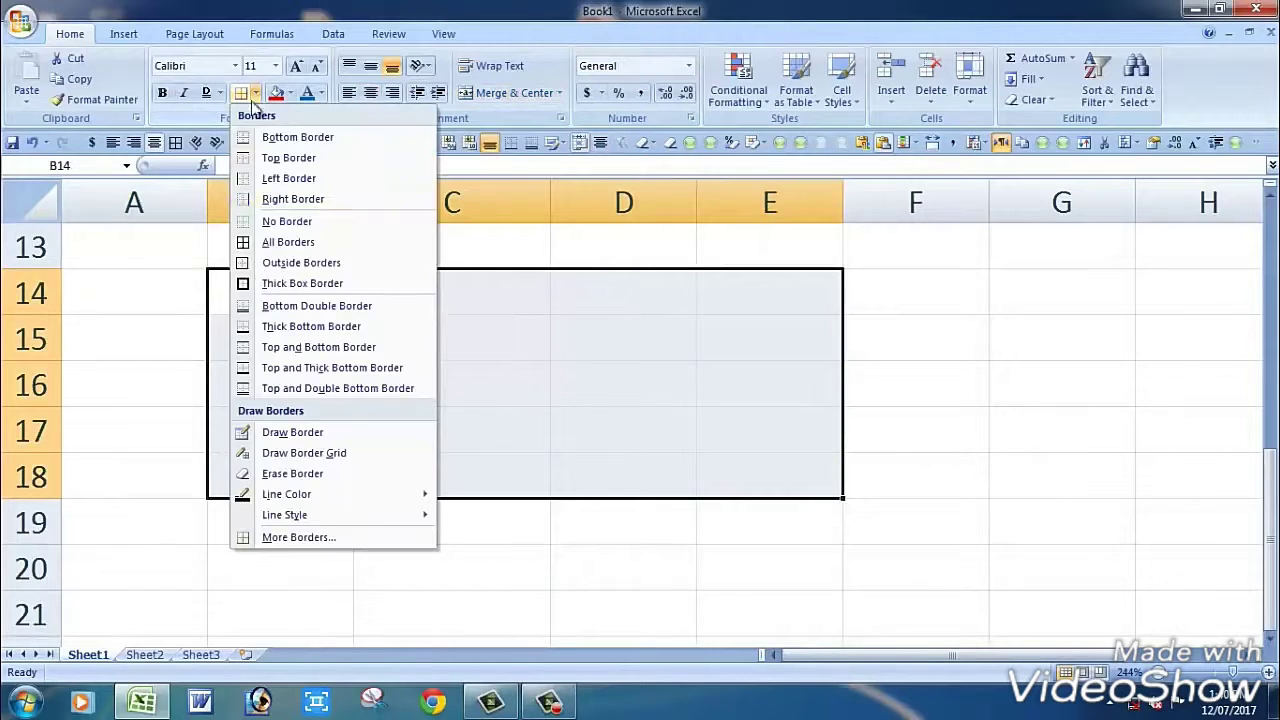
click(265, 244)
click(634, 391)
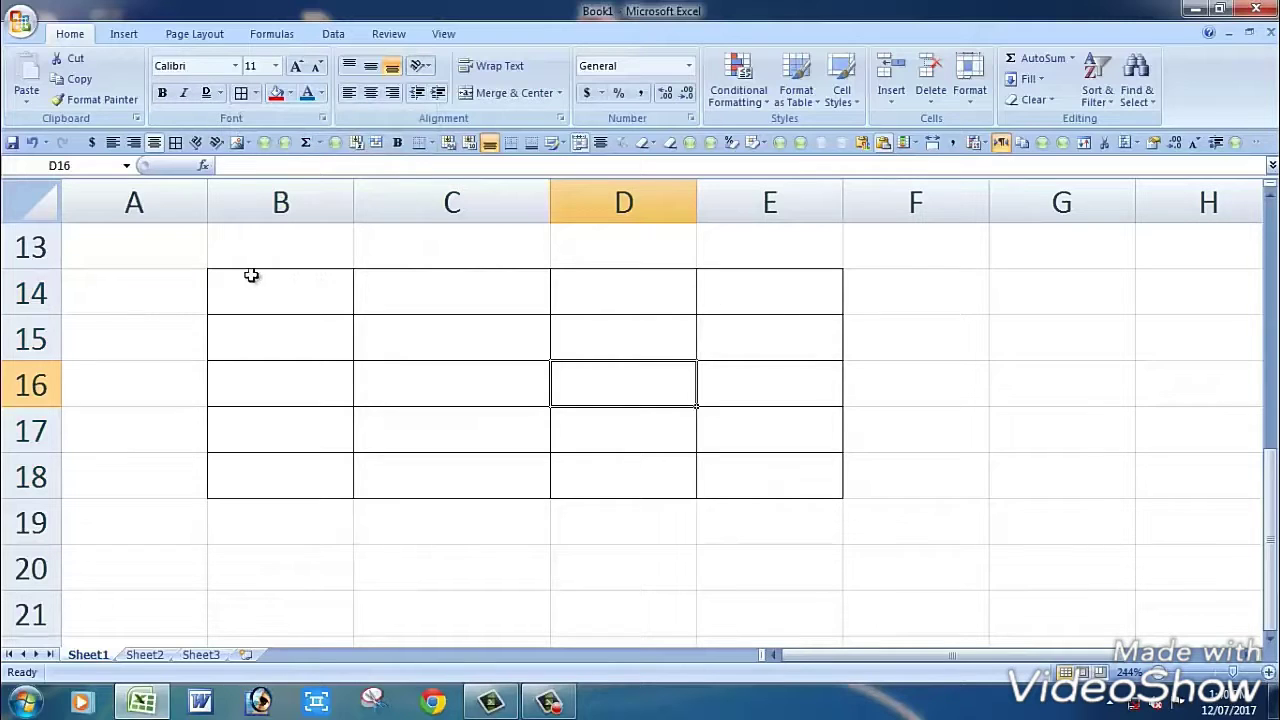
Step: Merge the bordered range B14:E18 row by row with Merge Across
drag(292, 287, 765, 474)
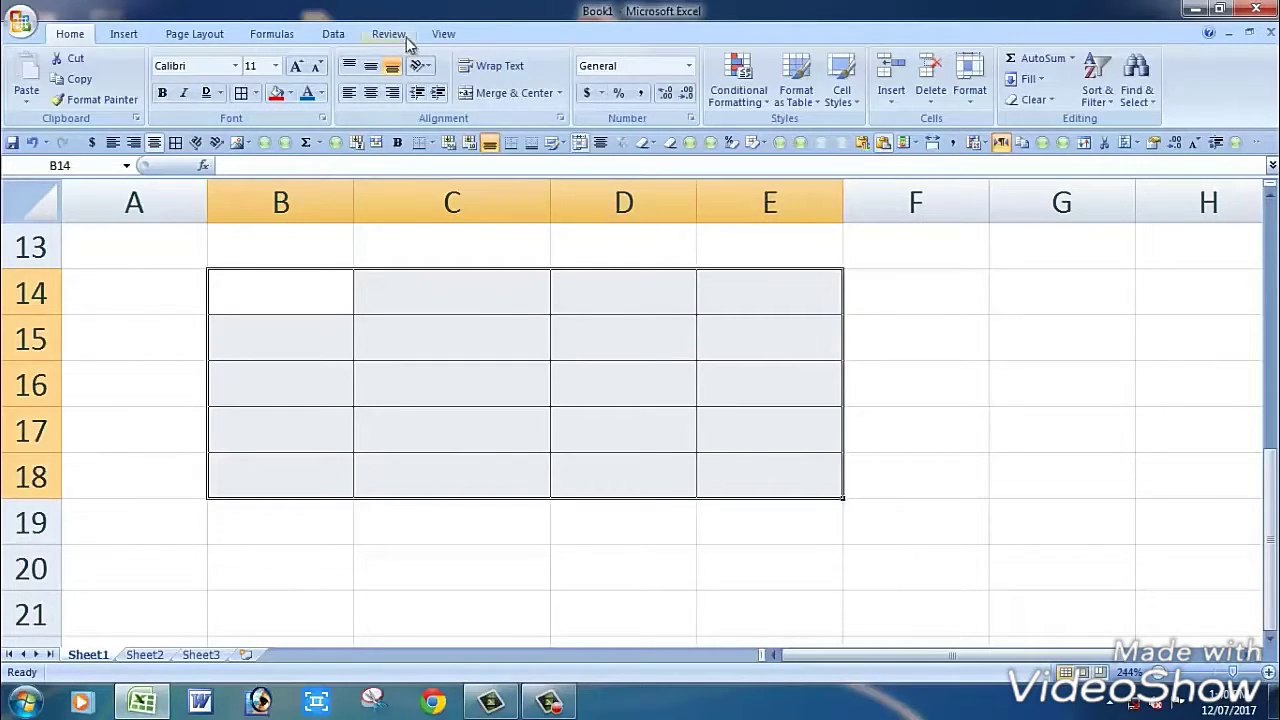
click(558, 93)
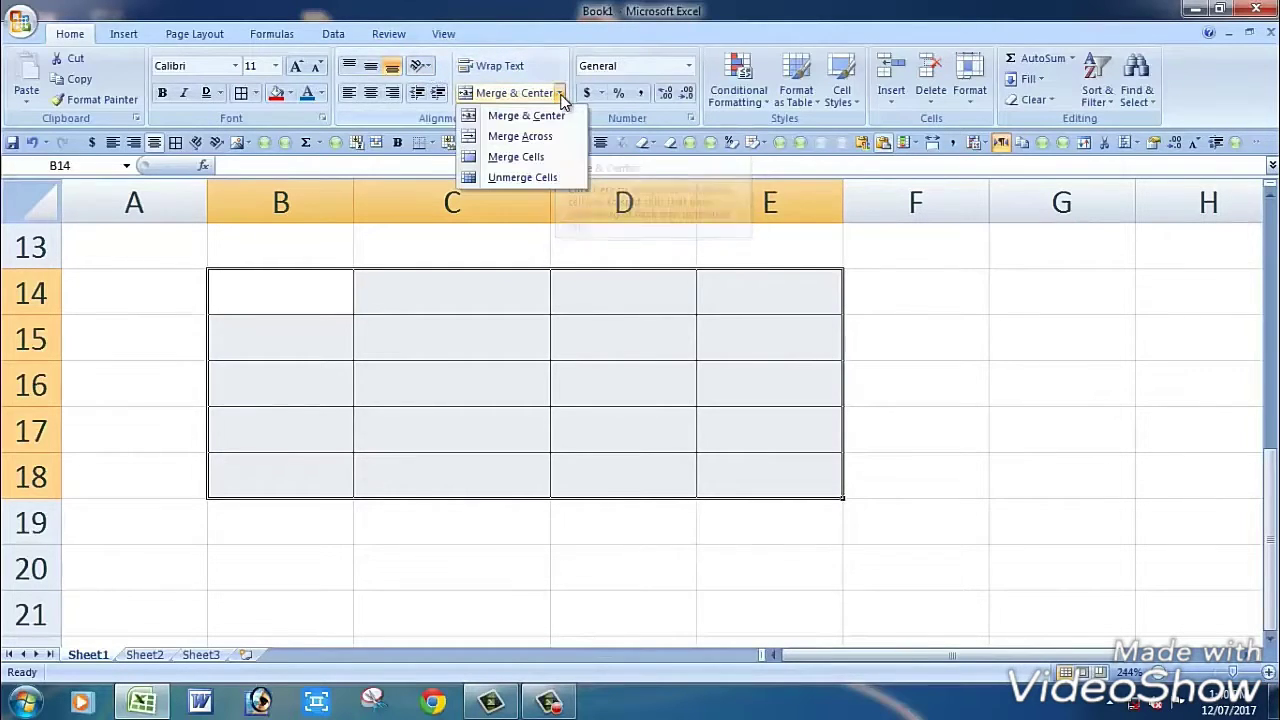
click(530, 137)
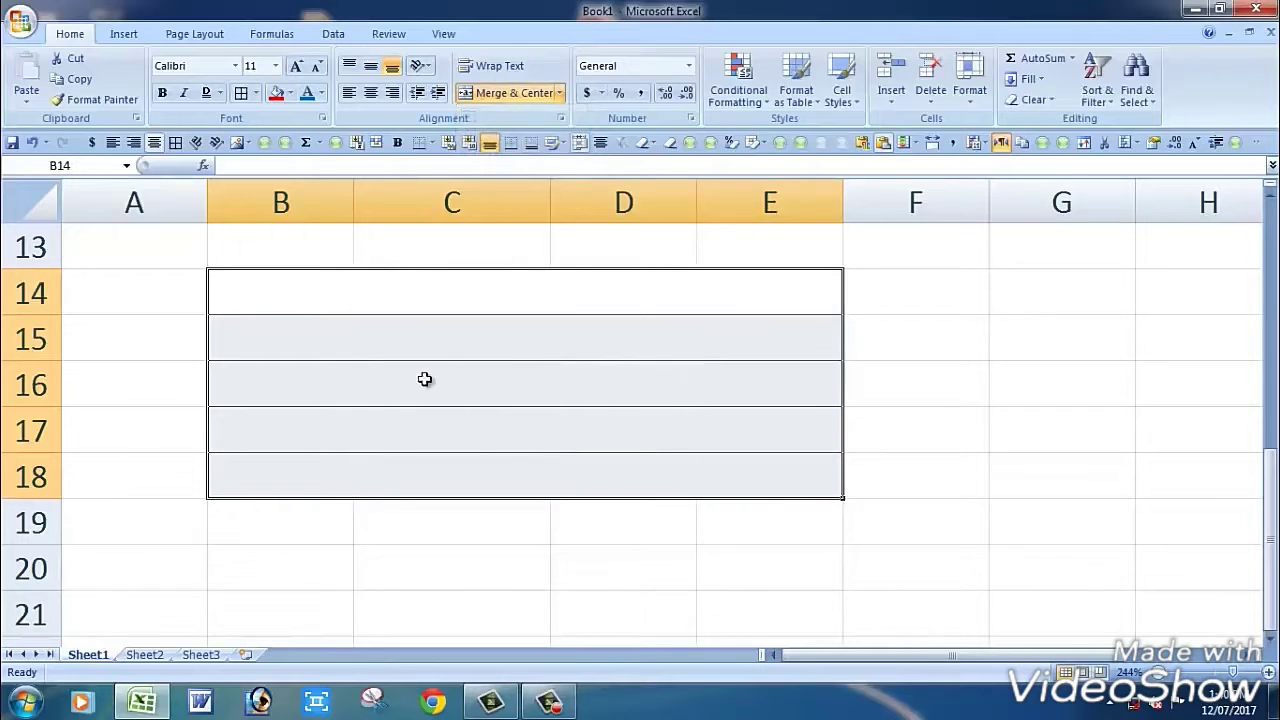
click(451, 406)
drag(406, 300, 420, 349)
click(476, 413)
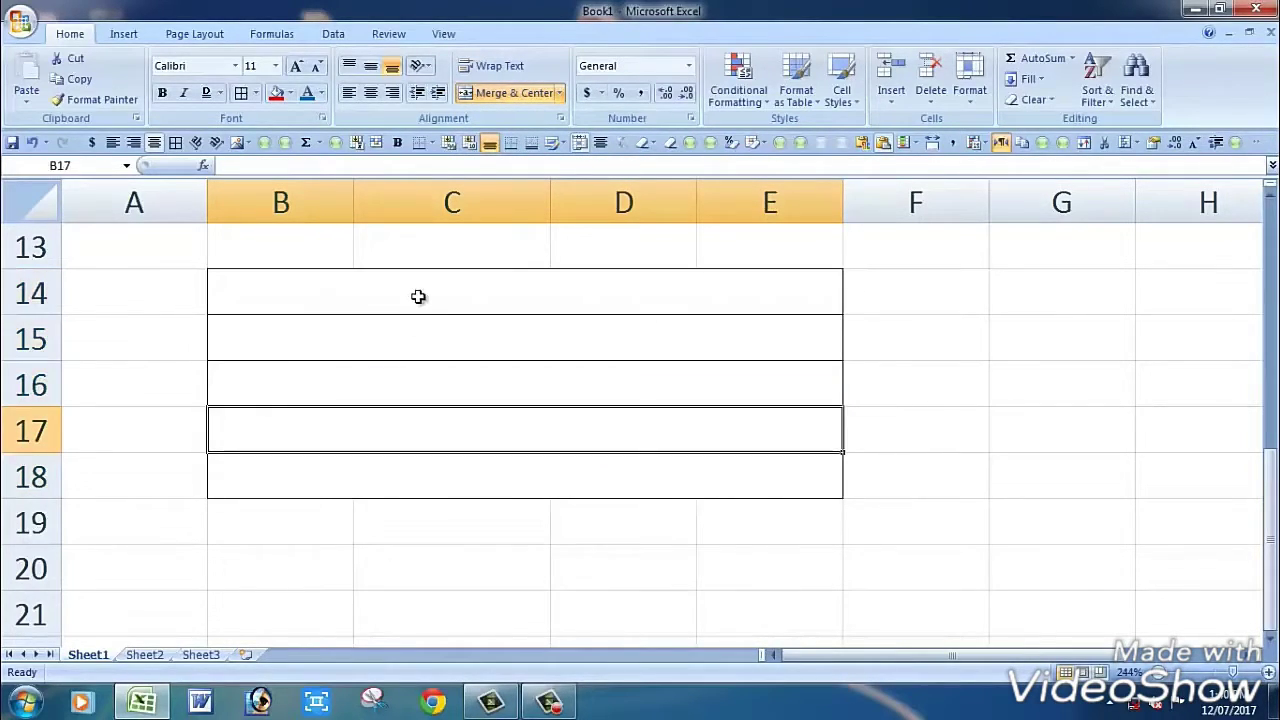
Step: Unmerge the rows in B14:E18 and reapply all borders to restore the full cell grid
drag(420, 294, 436, 478)
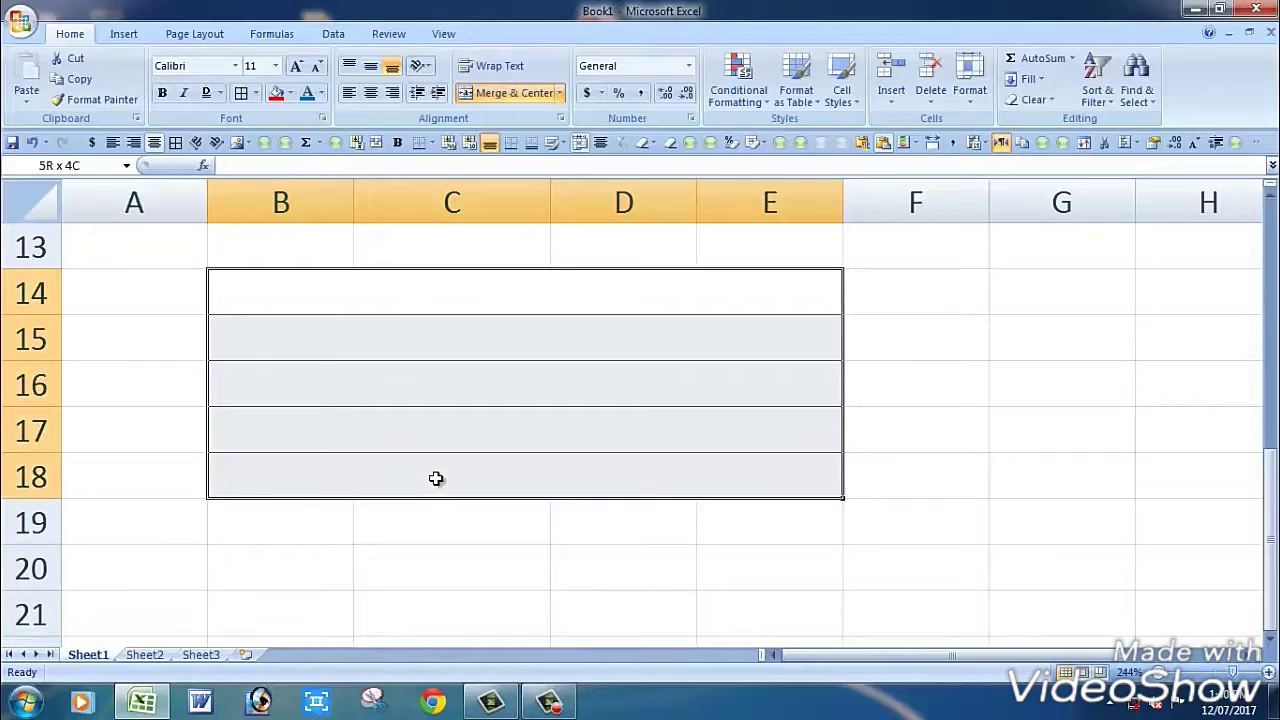
click(518, 95)
click(509, 351)
drag(337, 289, 743, 460)
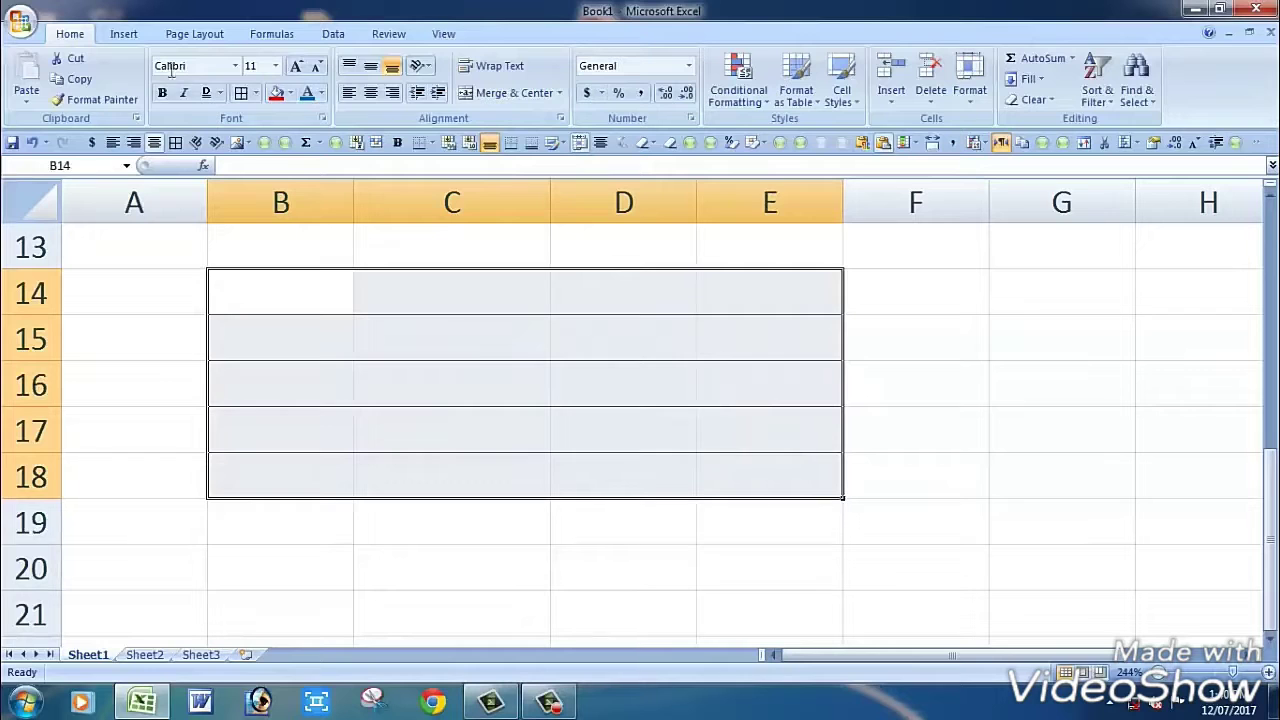
click(243, 93)
click(608, 366)
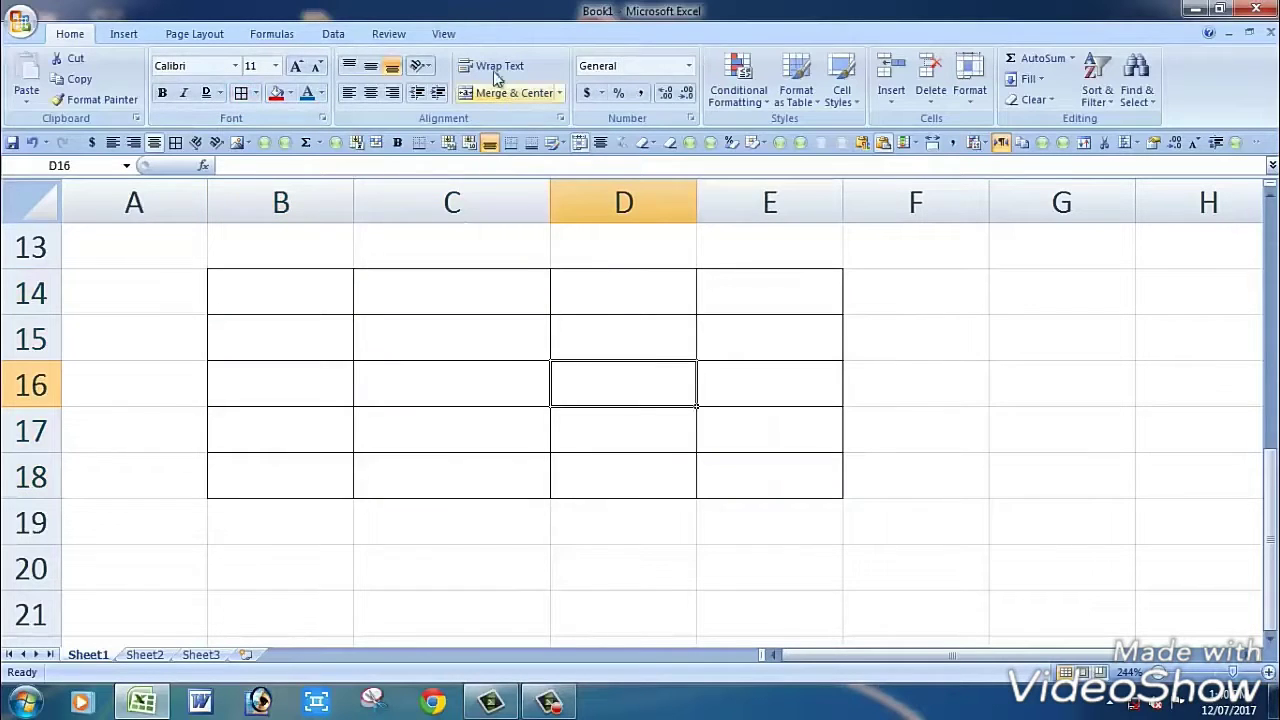
Step: Examine the list of available number formats, with cell C14 selected for the second look
click(688, 65)
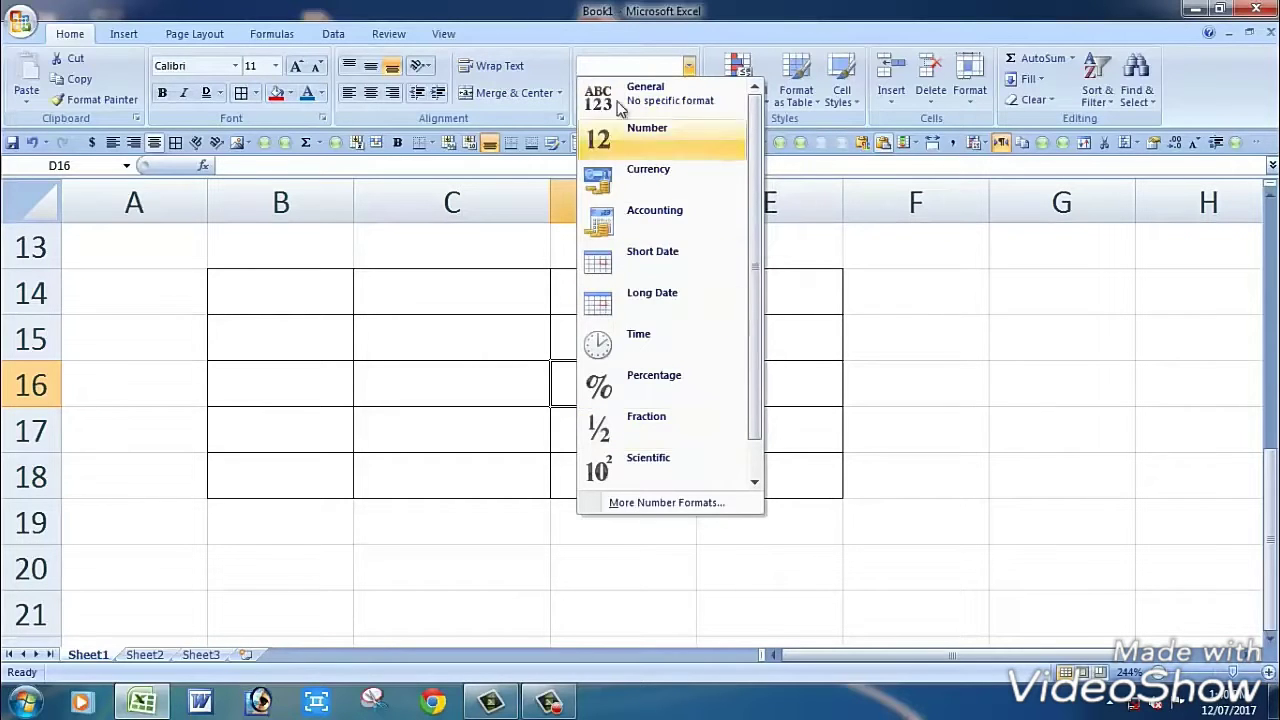
click(935, 347)
click(494, 280)
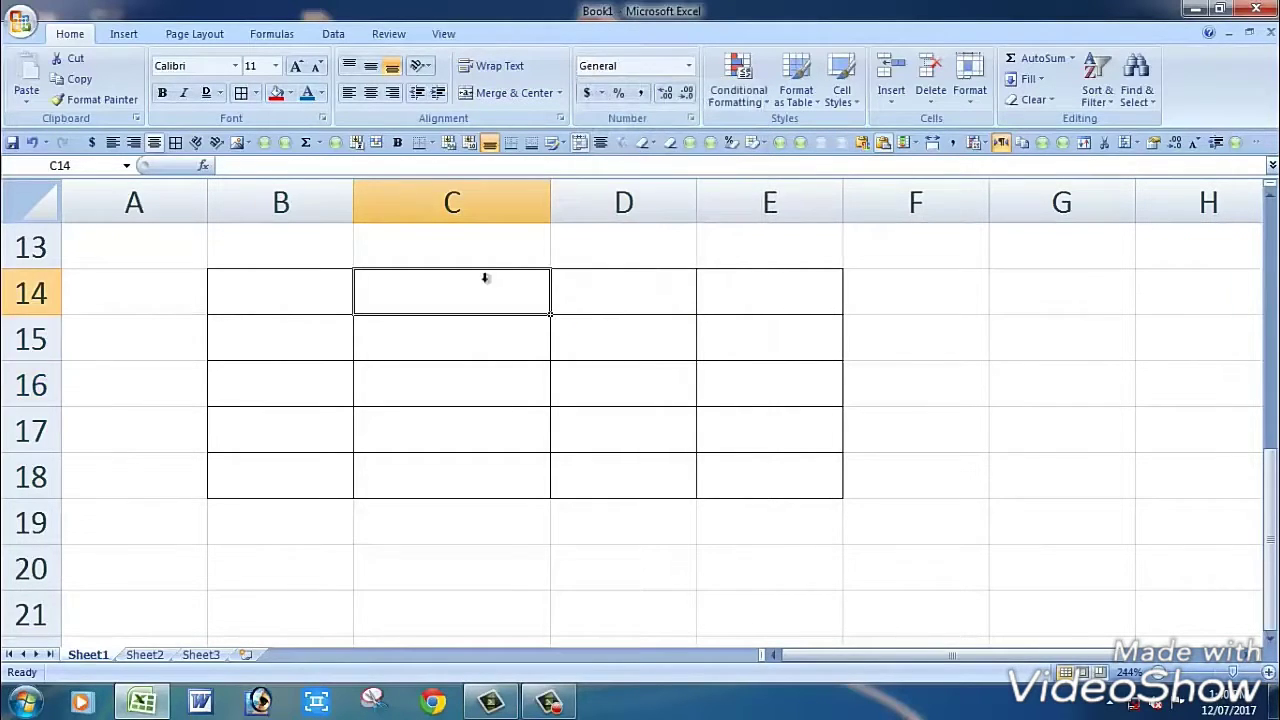
click(688, 66)
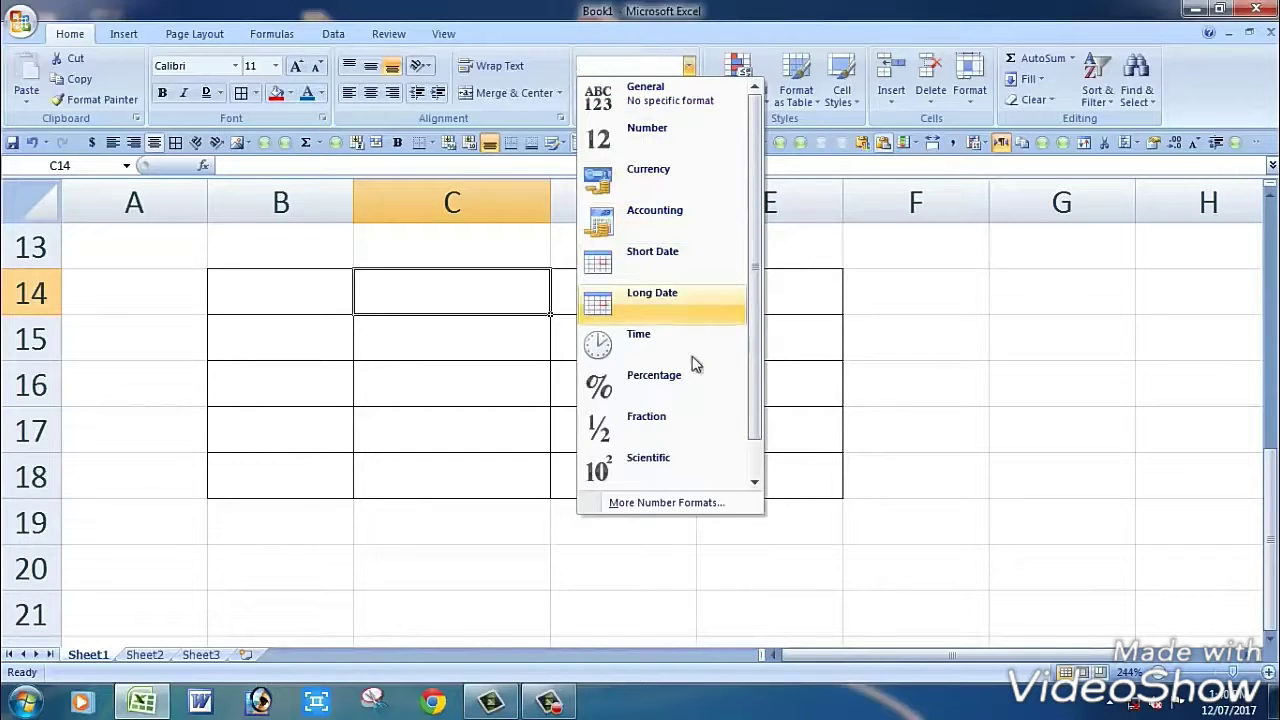
Step: Enter 56 in cell C14 and apply the Euro (€ 123) accounting format to it
click(488, 292)
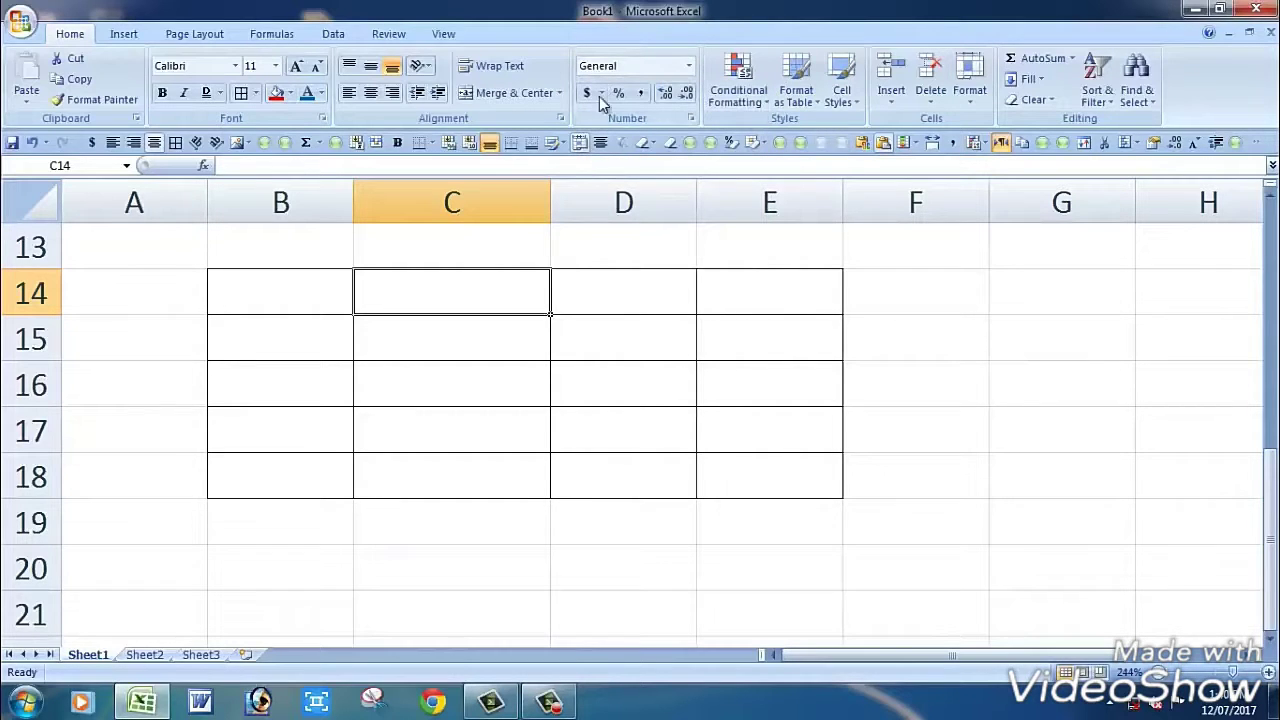
text(56)
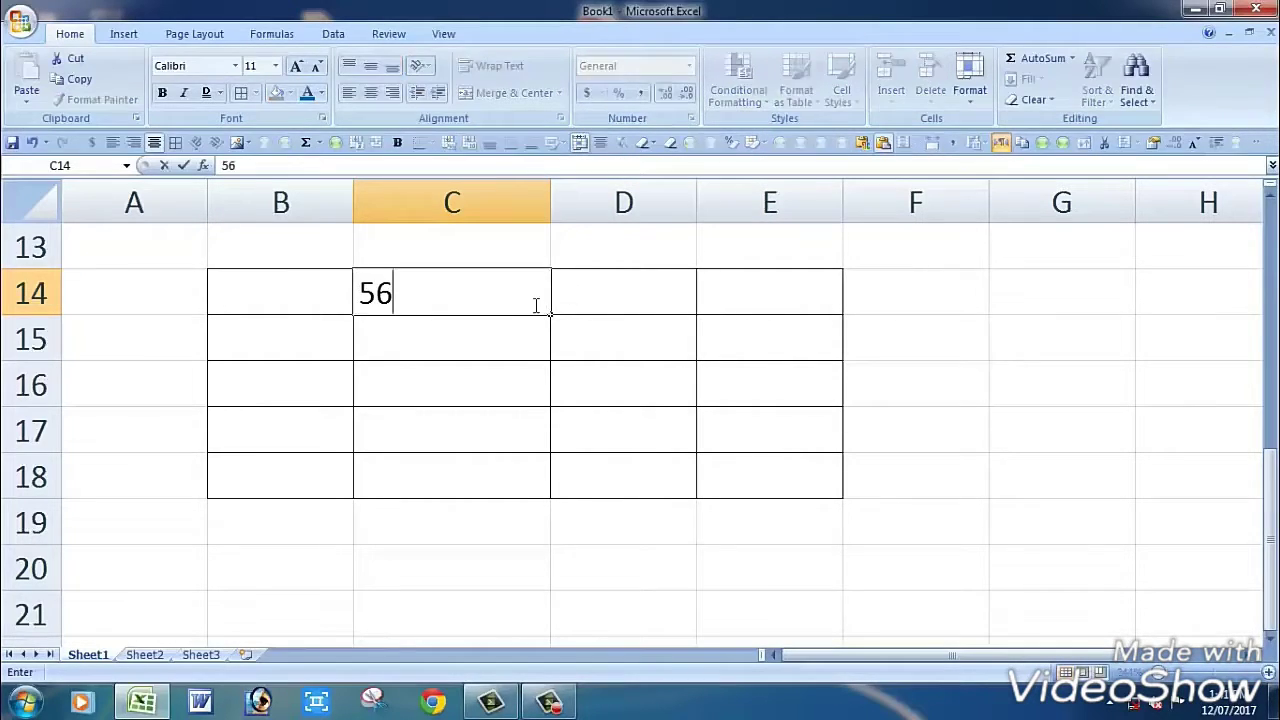
key(Return)
click(494, 295)
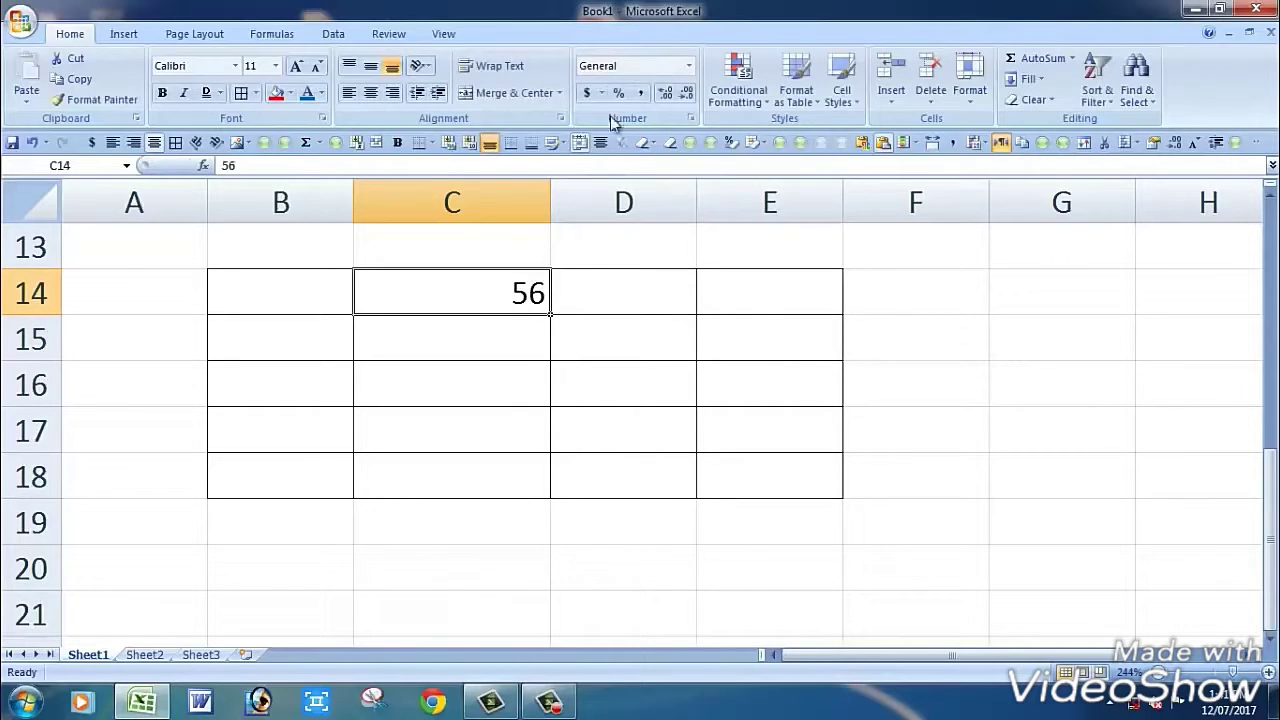
click(598, 93)
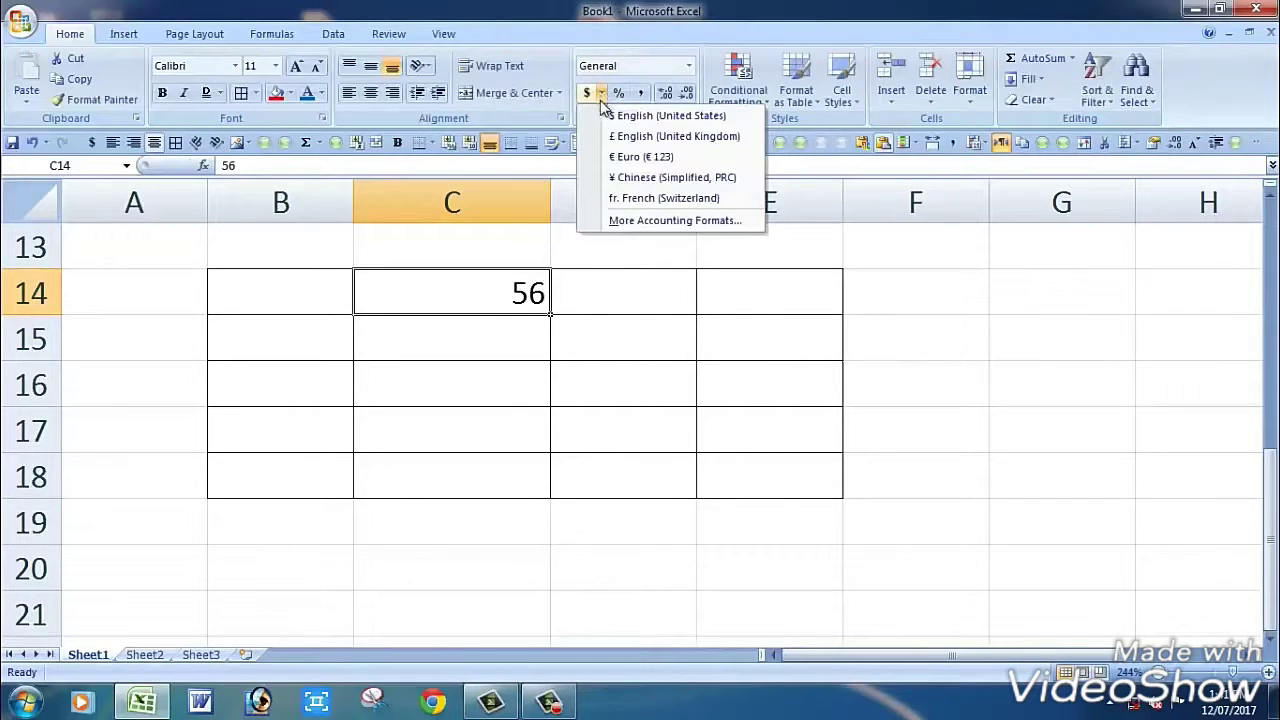
click(621, 157)
click(583, 334)
Step: Enter 53 in cell C15 and apply the $ English (United States) accounting format to it
click(471, 334)
text(53)
click(570, 330)
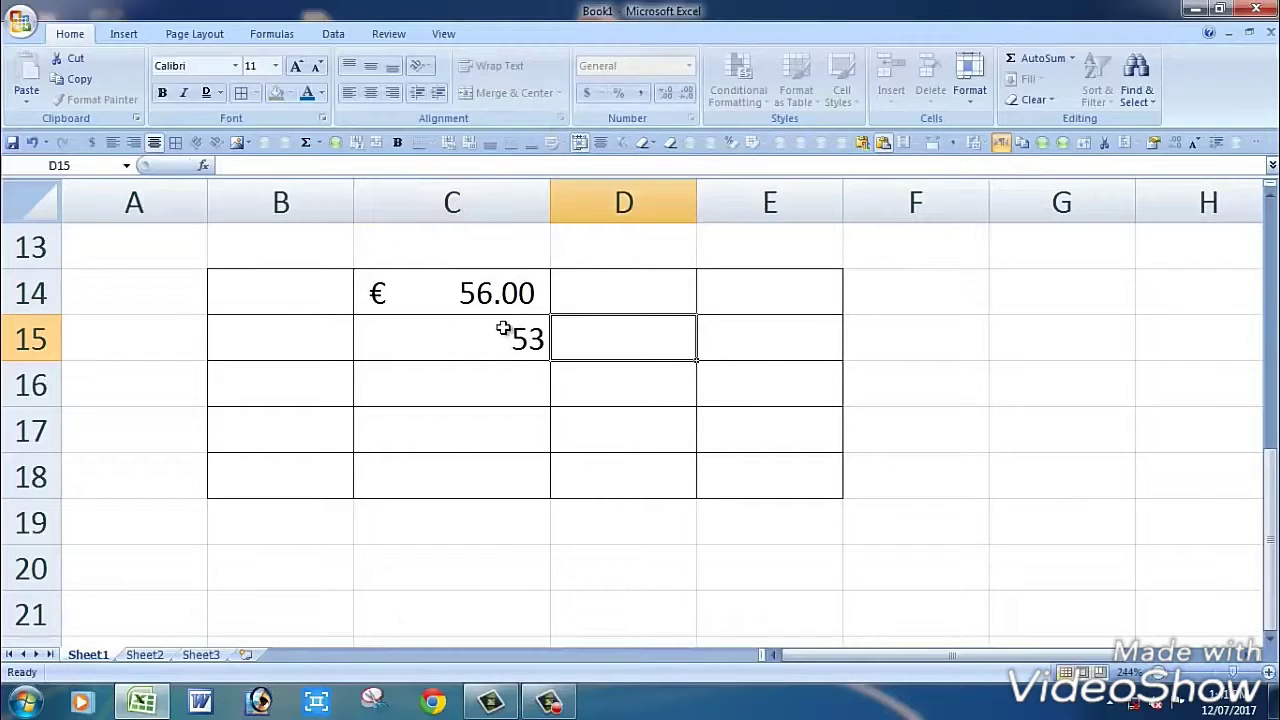
click(503, 329)
click(601, 92)
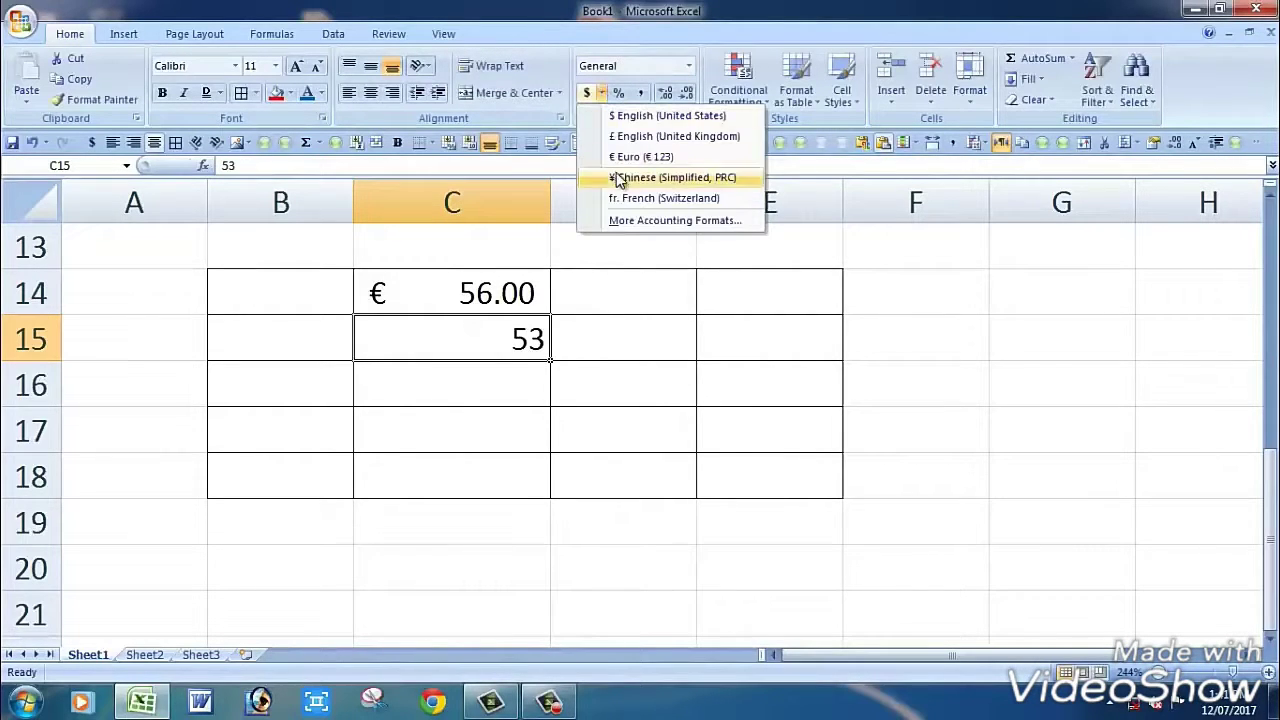
click(632, 116)
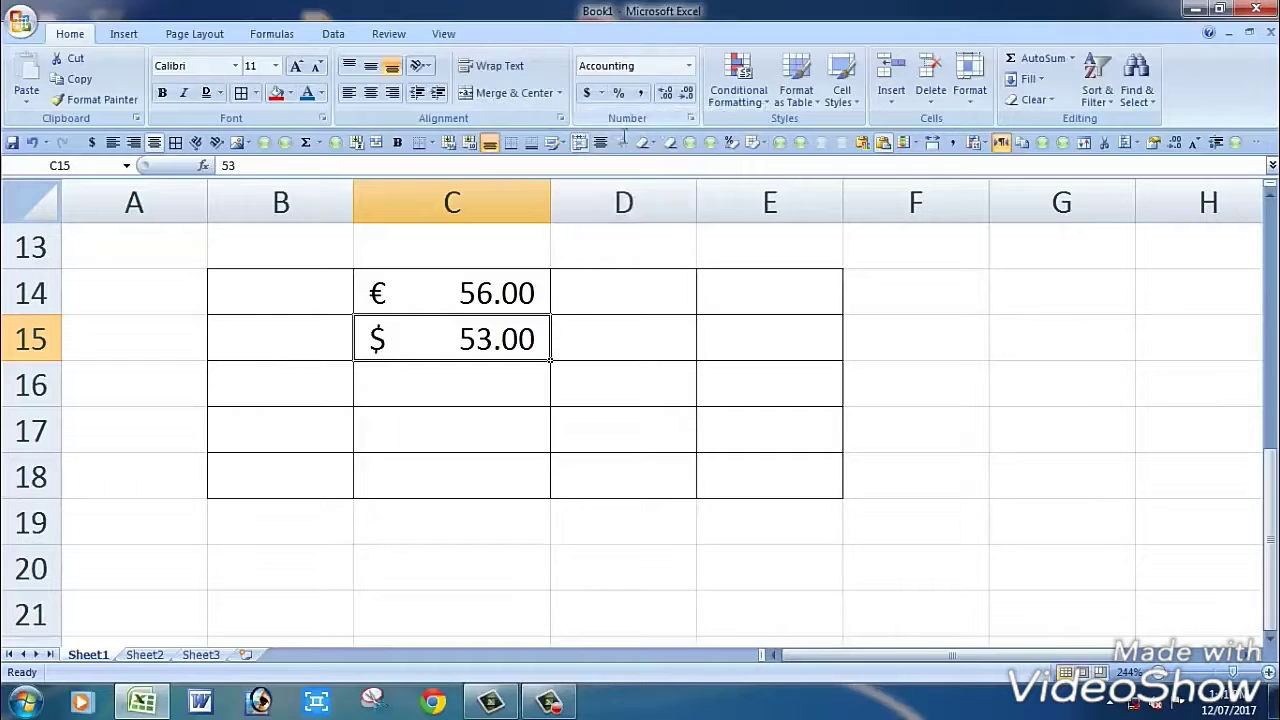
Step: Increase the euro amount in C14 to four decimal places and bring it back to two
click(586, 306)
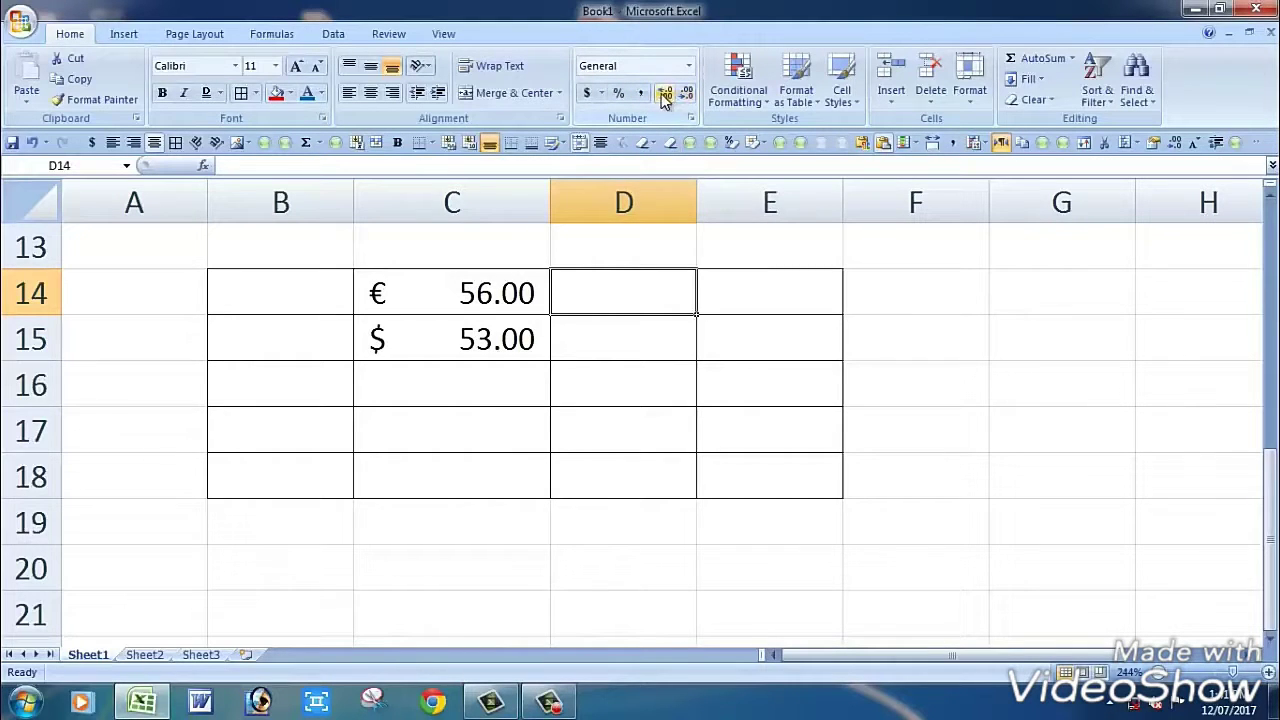
click(563, 340)
click(495, 292)
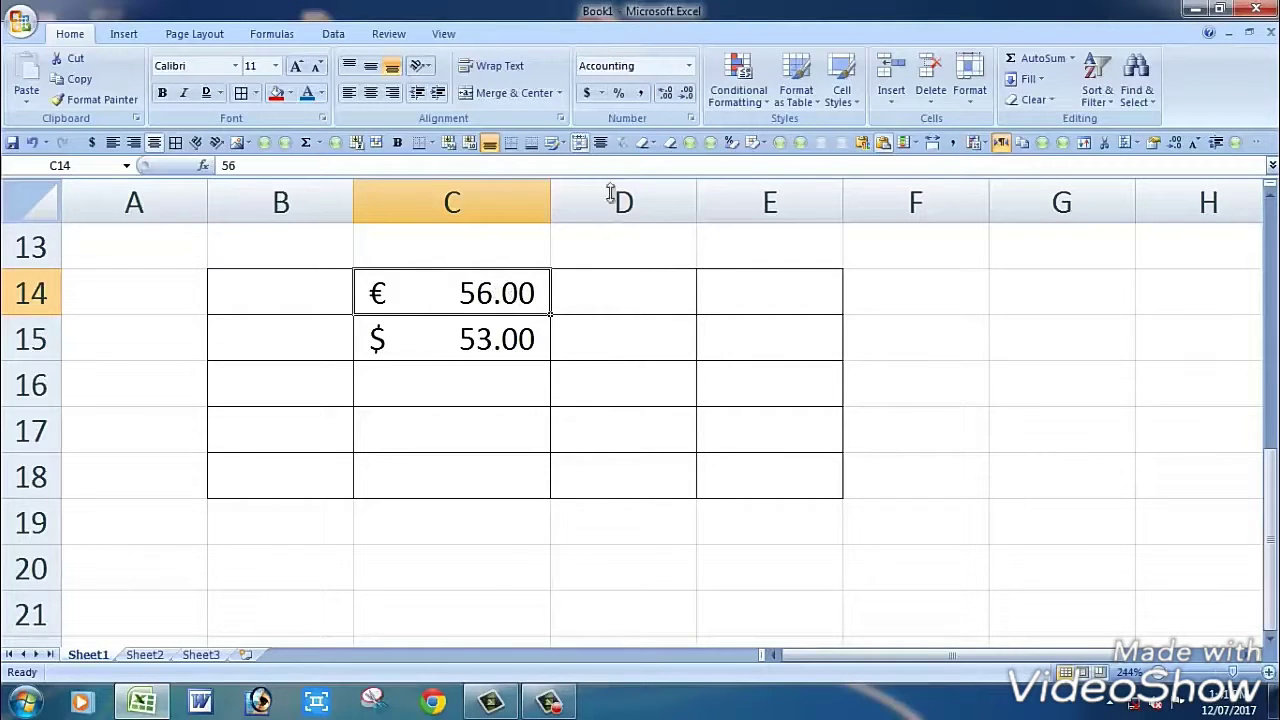
click(667, 95)
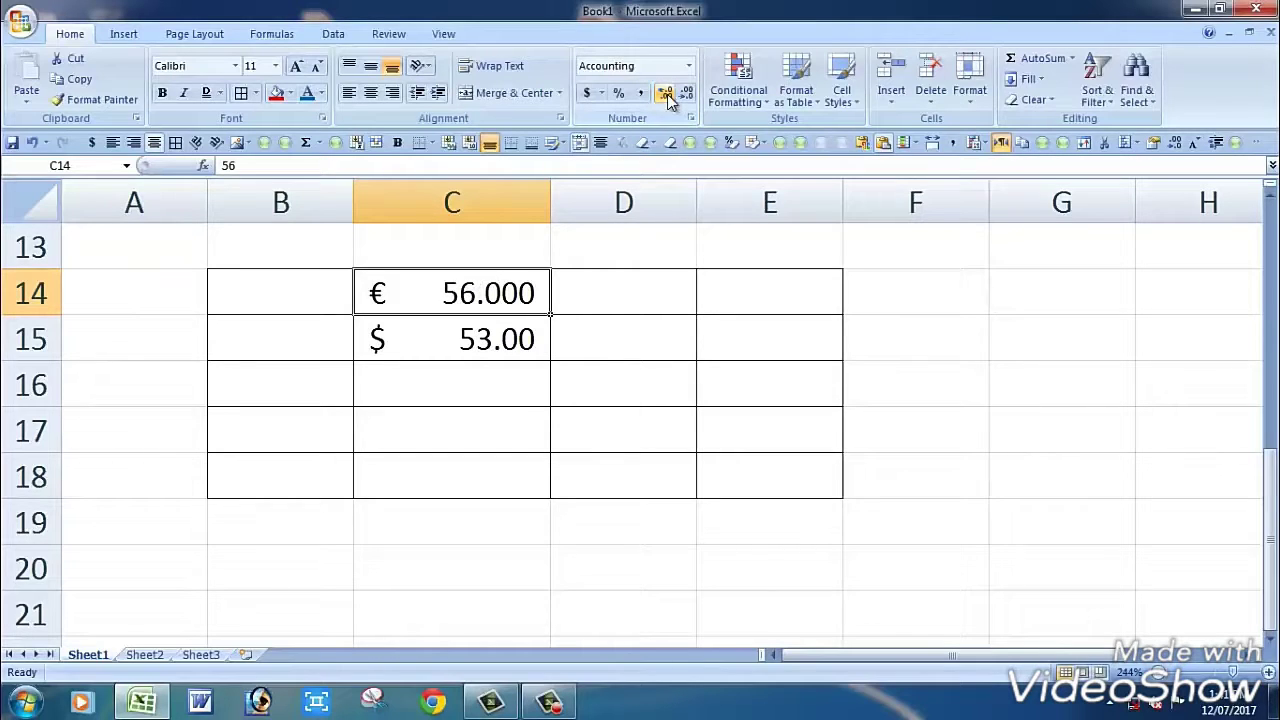
click(667, 95)
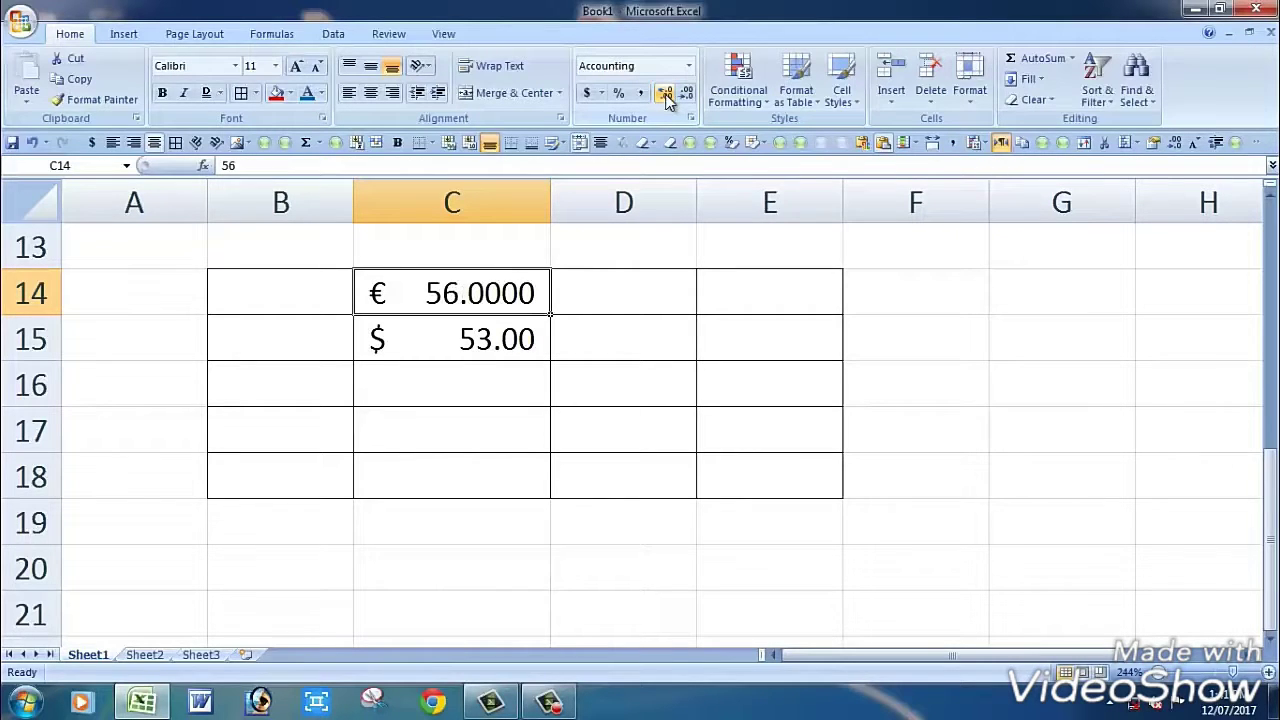
click(687, 94)
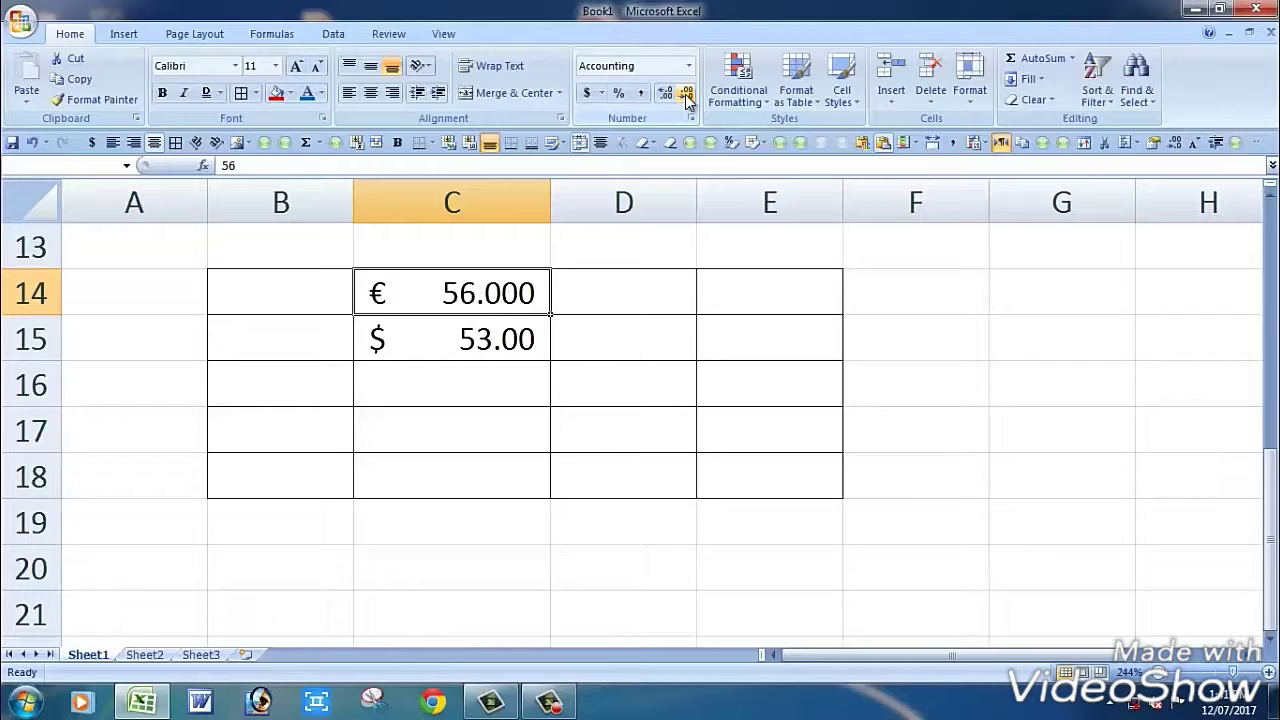
triple_click(687, 95)
click(666, 94)
click(666, 94)
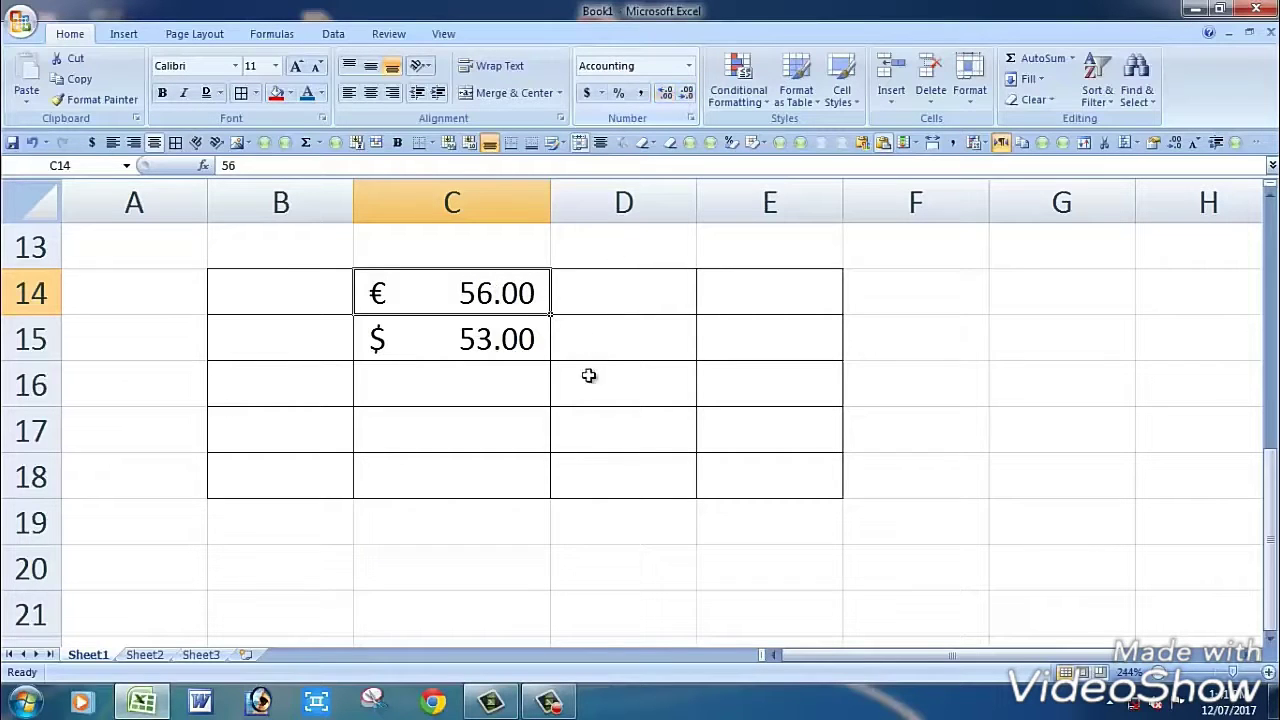
click(592, 380)
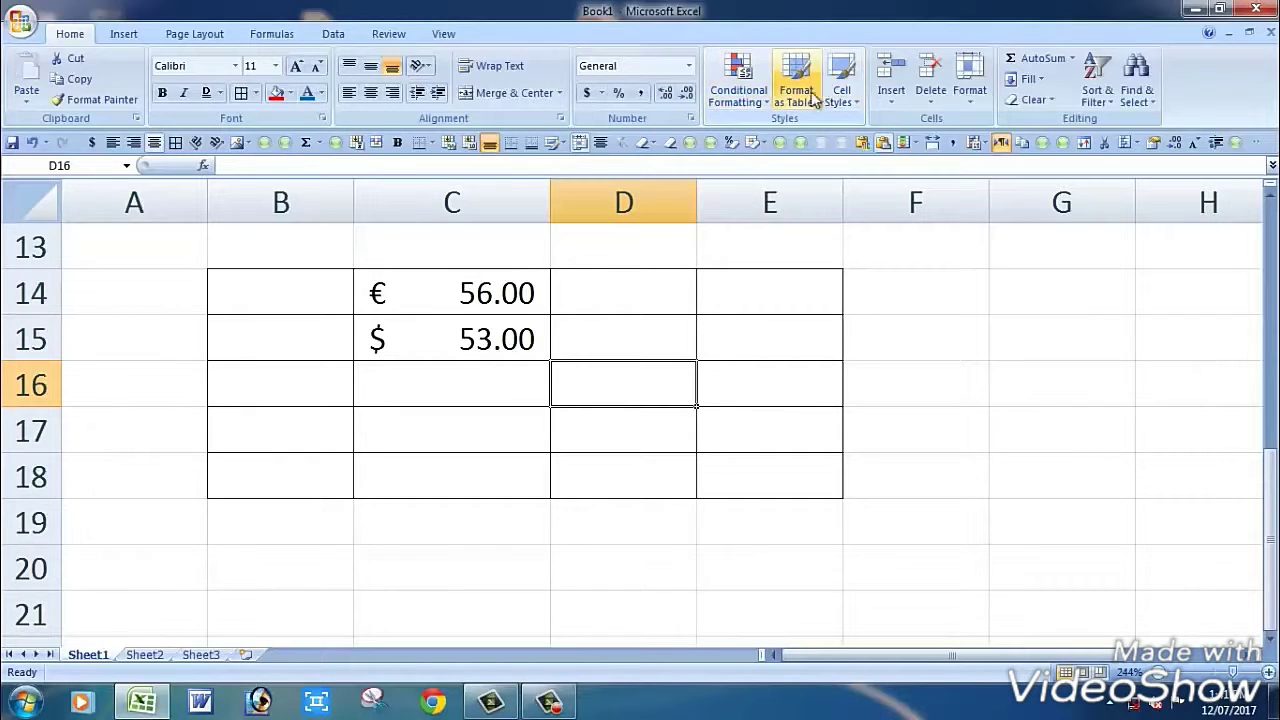
click(724, 481)
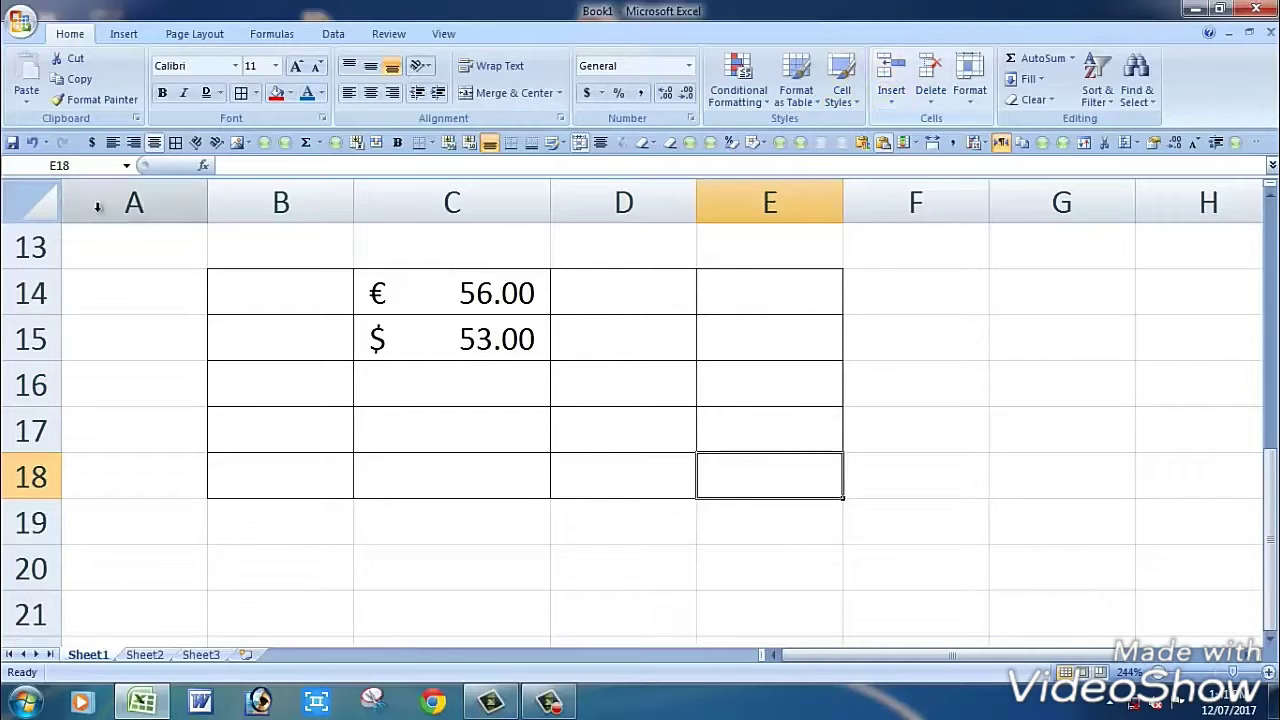
scroll(240, 385, up, 2)
scroll(248, 387, down, 2)
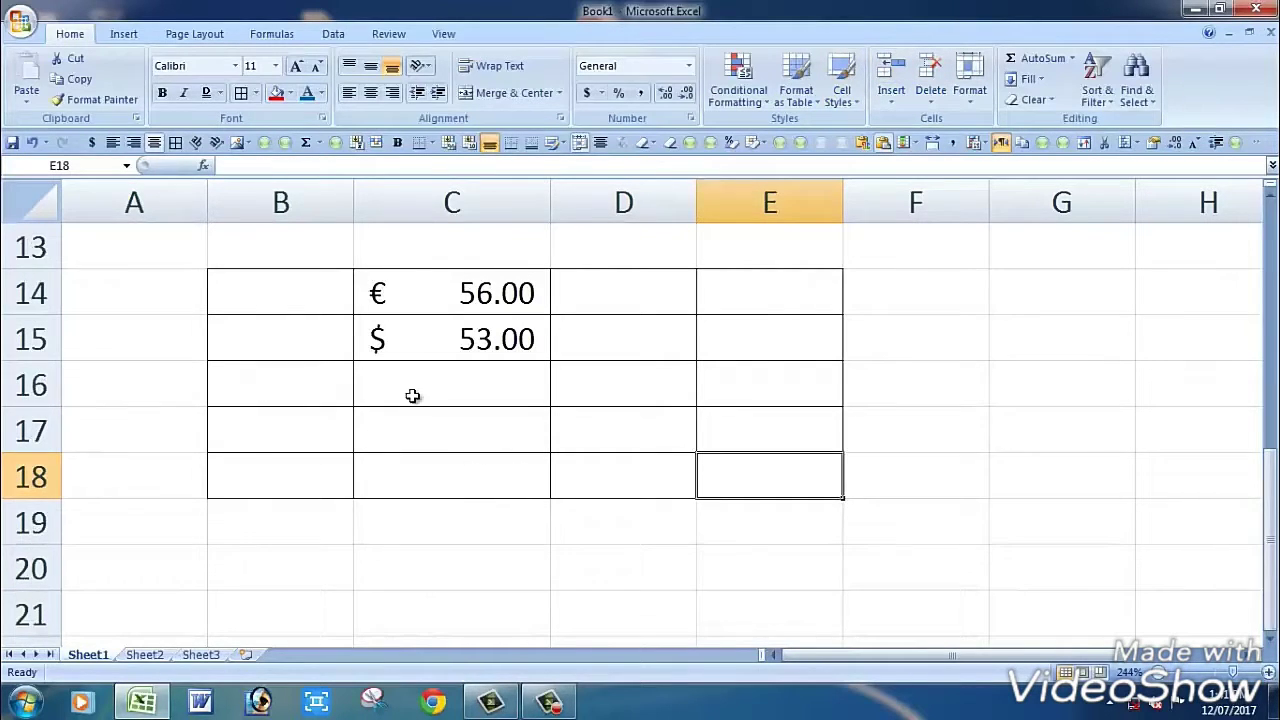
Step: Enter the sample text gjhgj in cell C16
click(412, 396)
text(gjhgj)
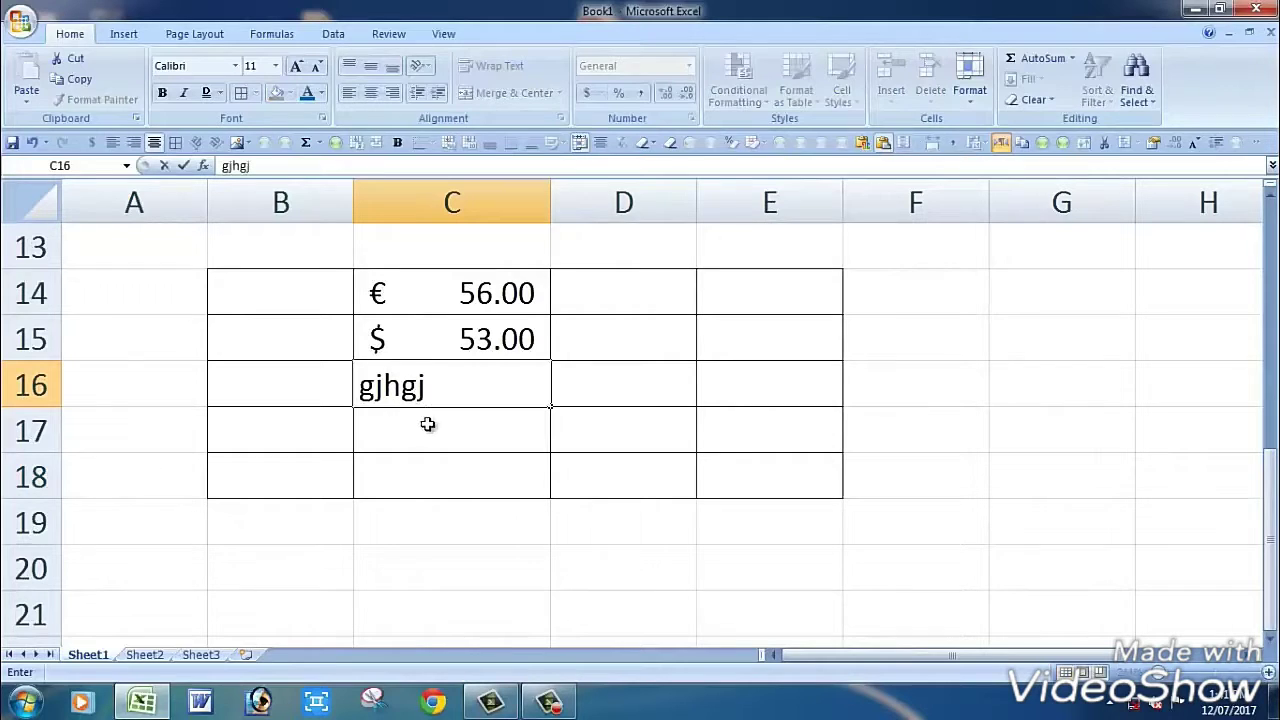
key(Return)
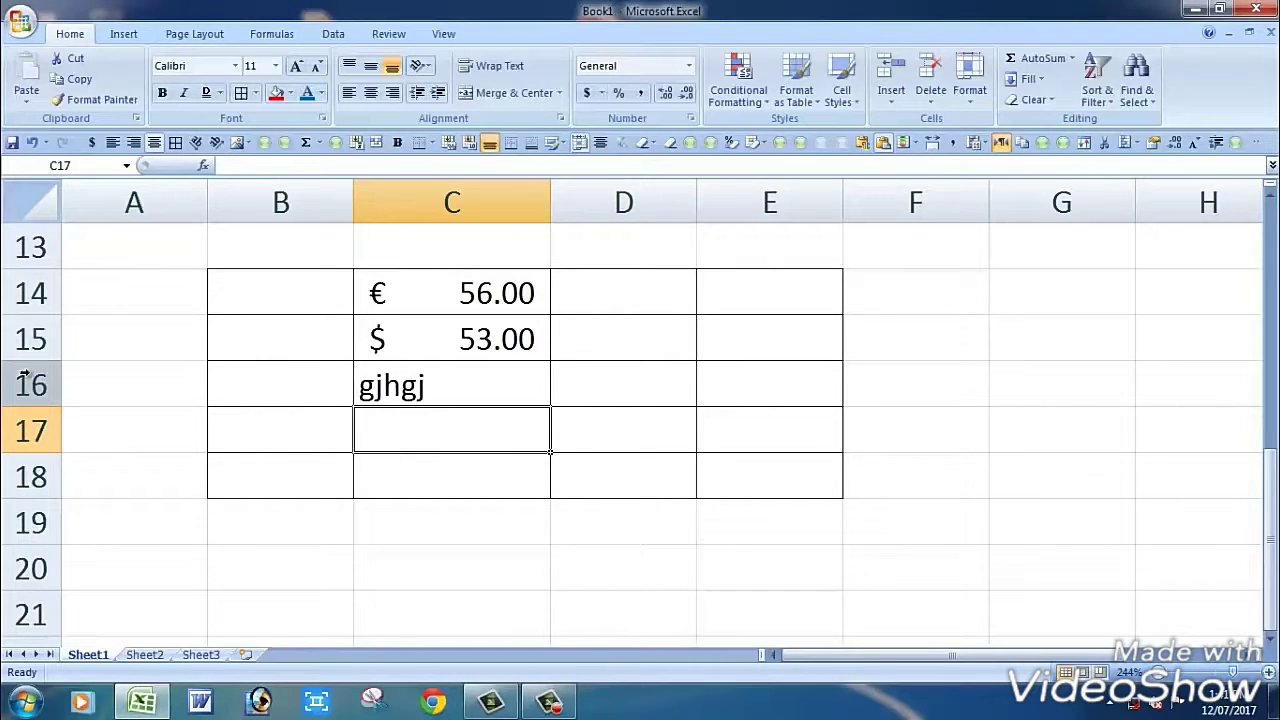
Step: Insert a blank row above row 16, which holds the text gjhgj
click(6, 387)
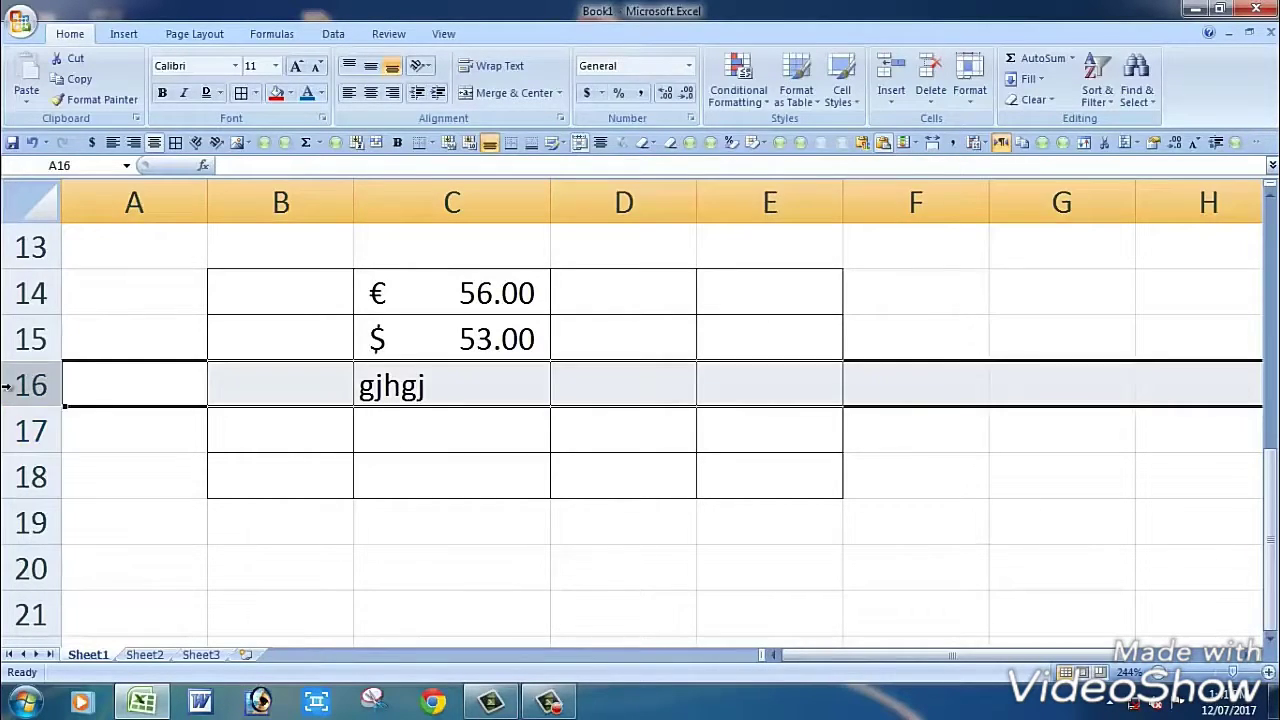
click(74, 425)
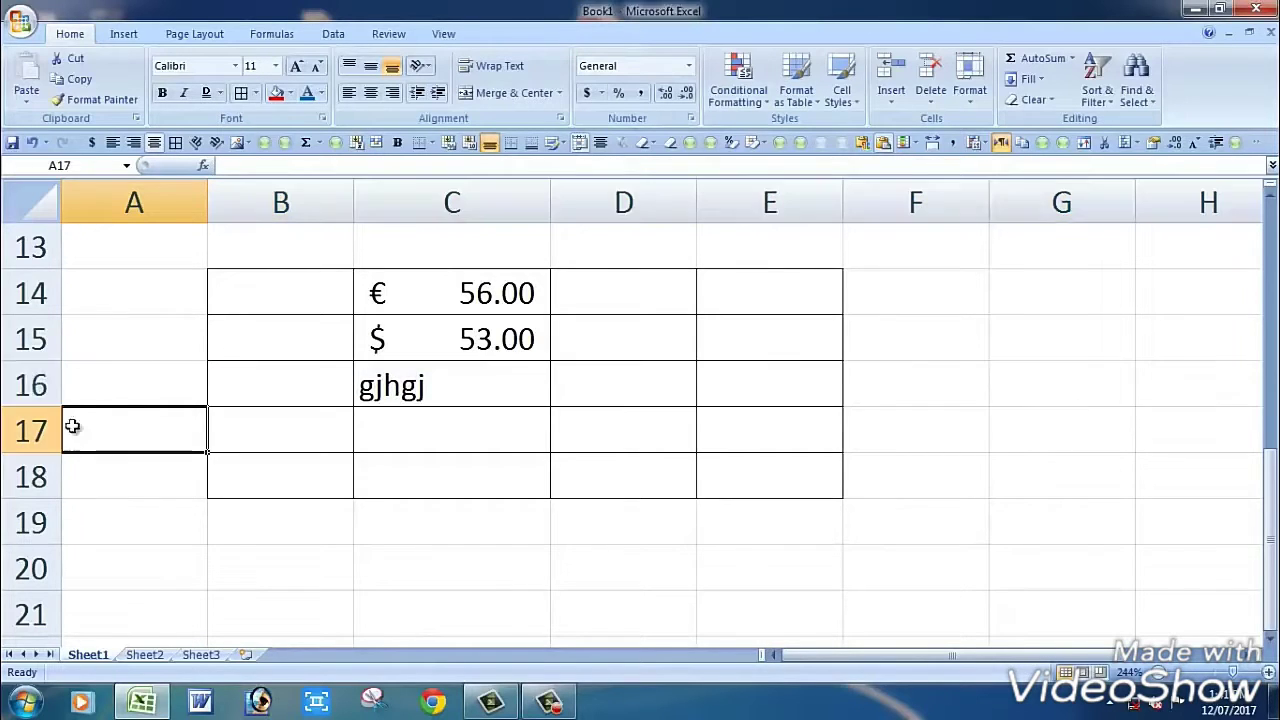
click(29, 386)
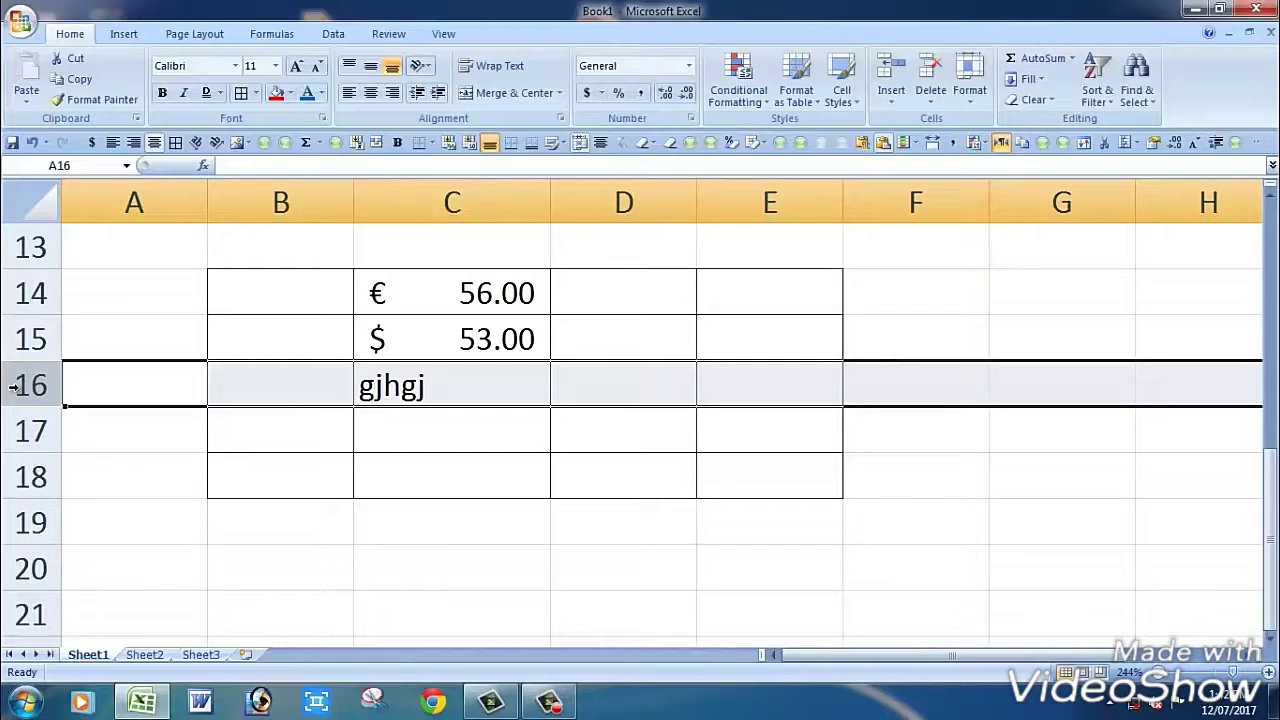
click(198, 394)
click(20, 386)
click(890, 72)
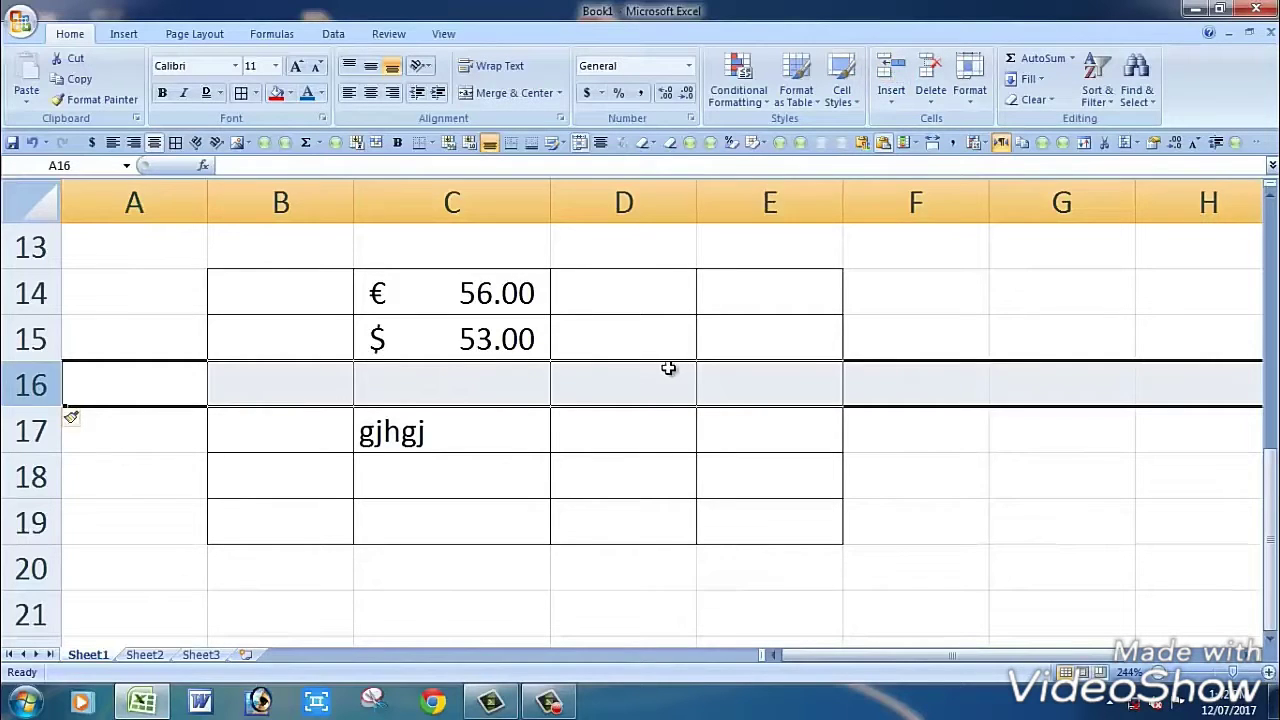
Step: Insert a blank column before column C, which holds the currency amounts
click(668, 369)
click(452, 202)
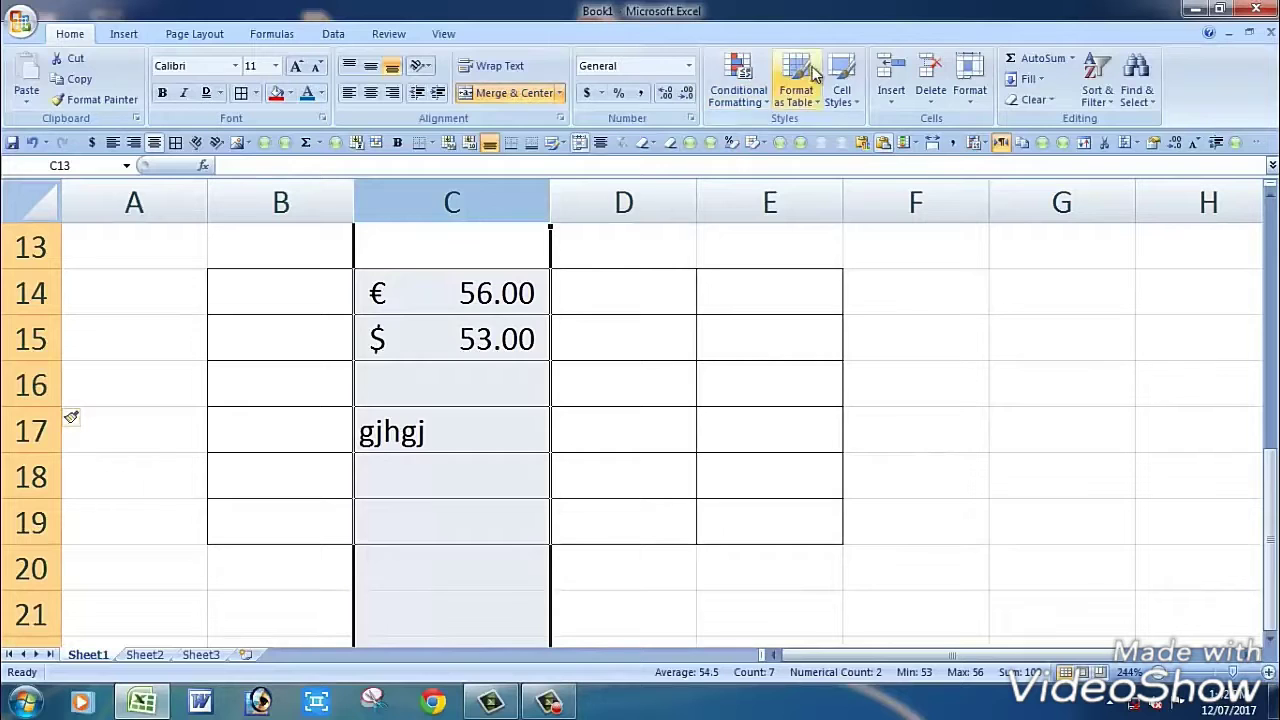
click(892, 75)
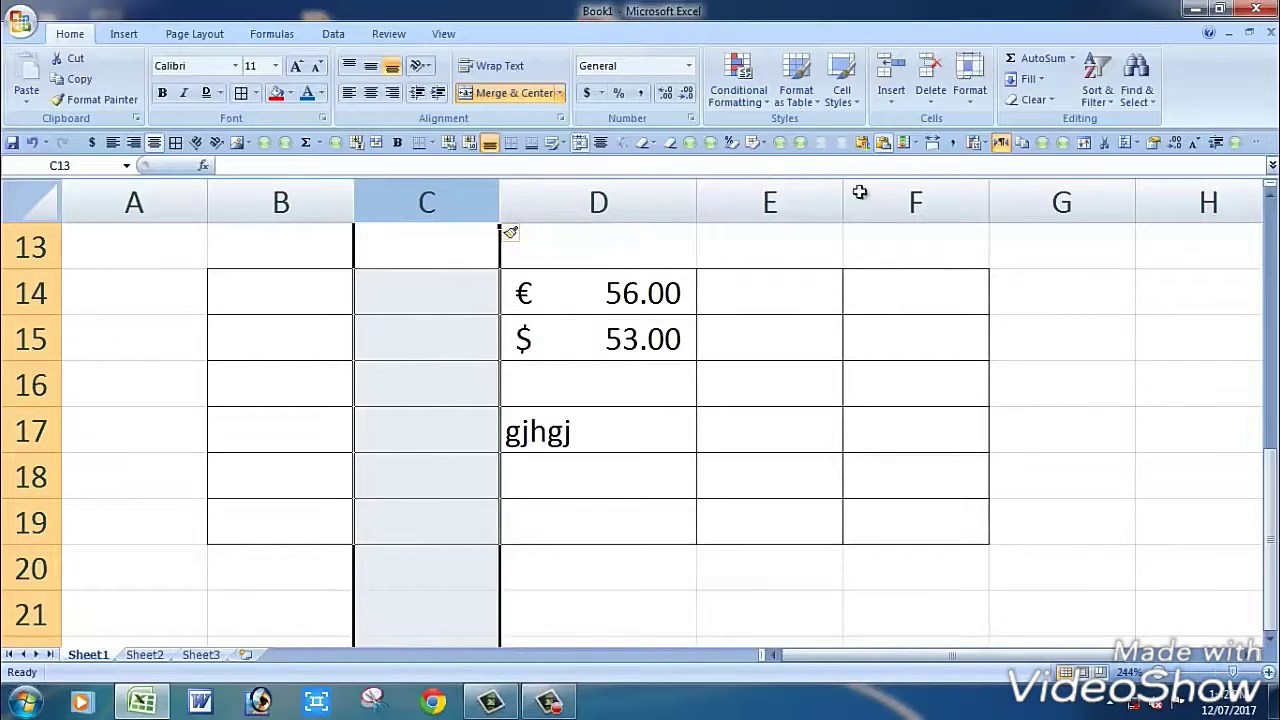
click(795, 327)
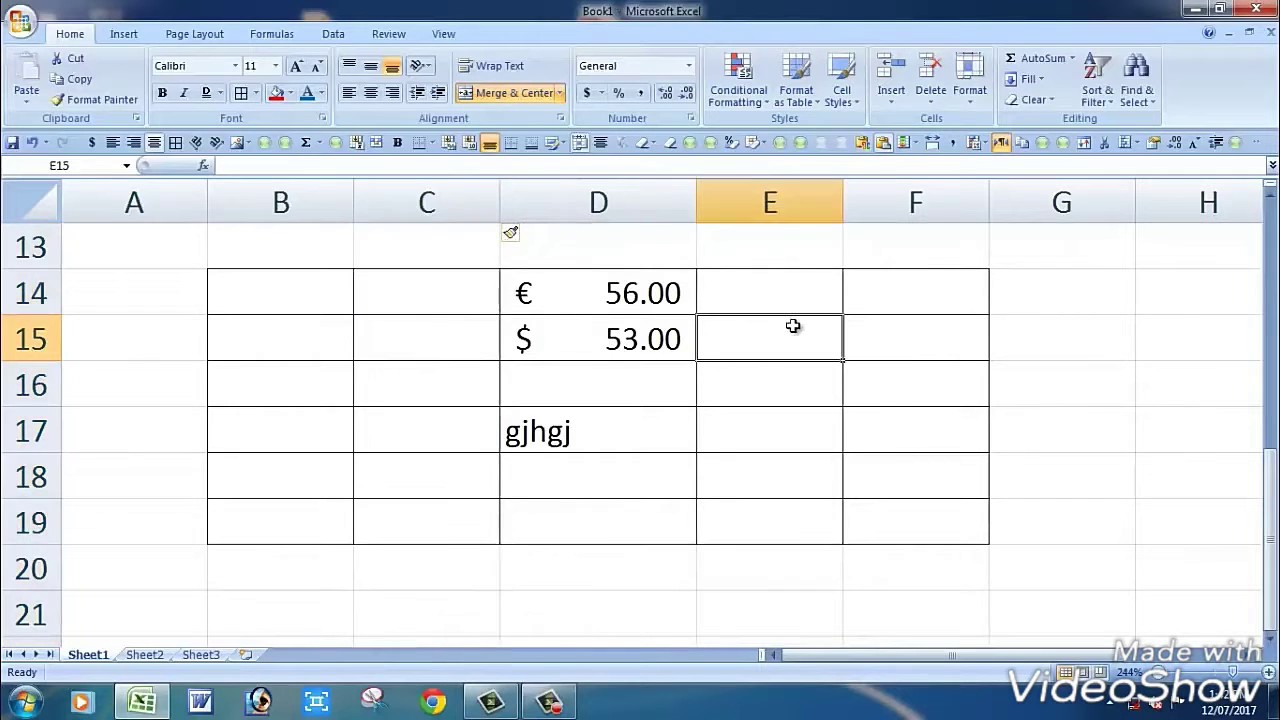
Step: Delete row 17, which holds the text gjhgj
click(31, 430)
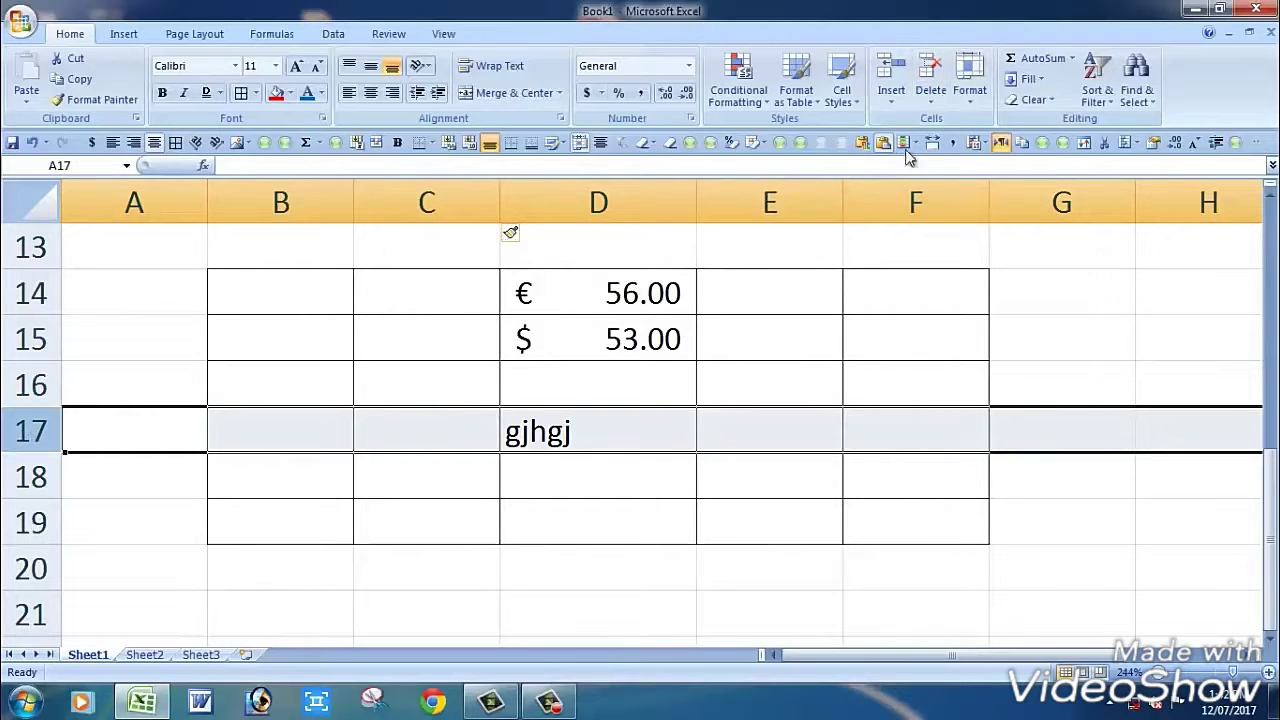
click(363, 477)
click(10, 432)
click(929, 78)
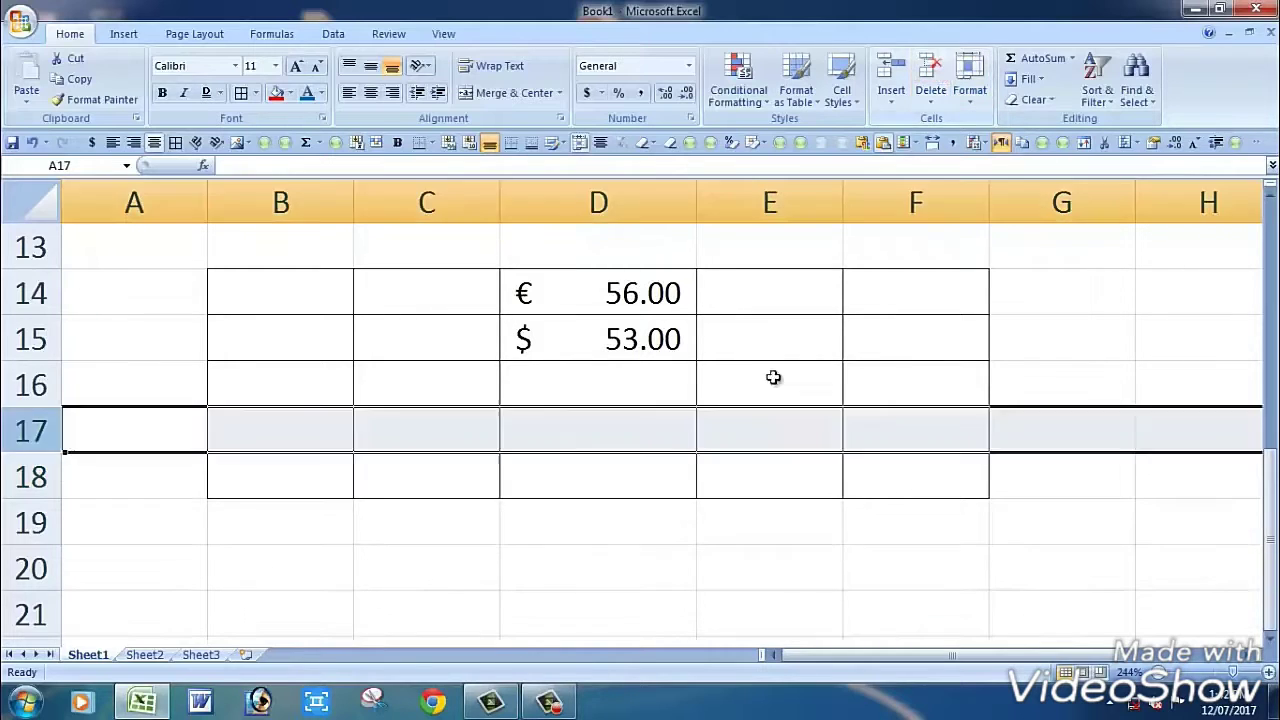
Step: Delete the blank column C inside the bordered table
click(700, 378)
click(432, 203)
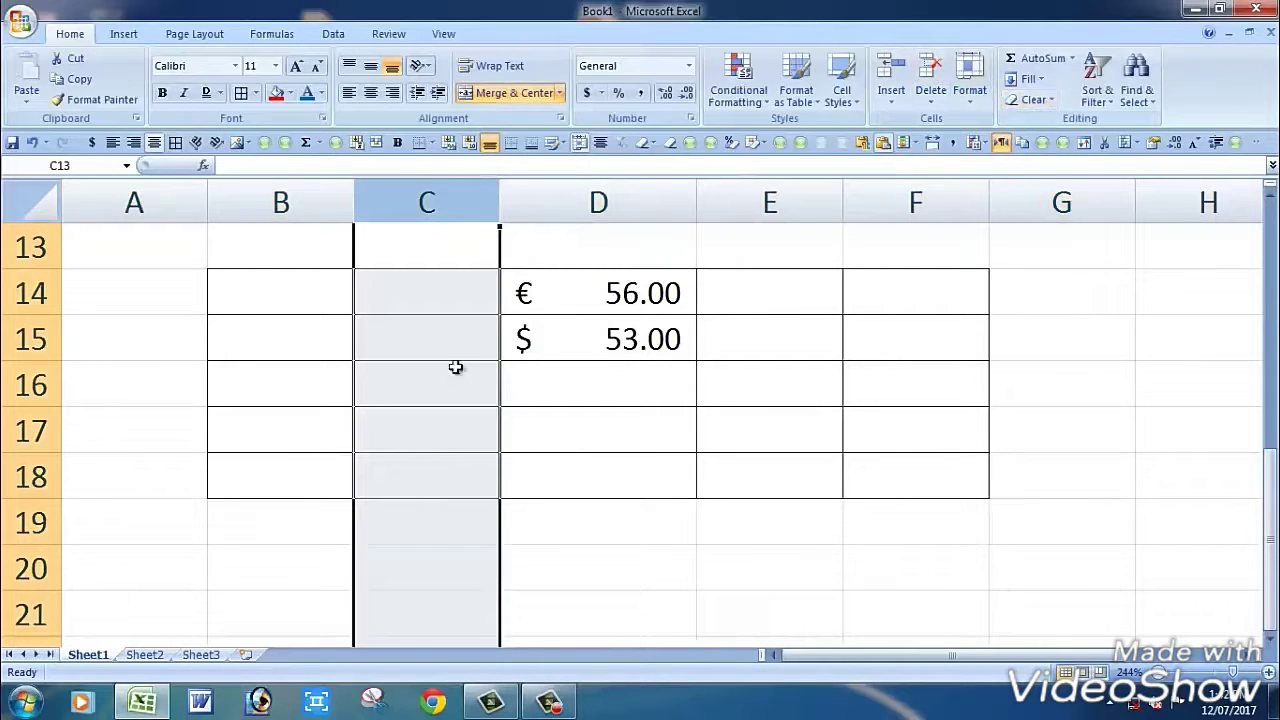
click(929, 68)
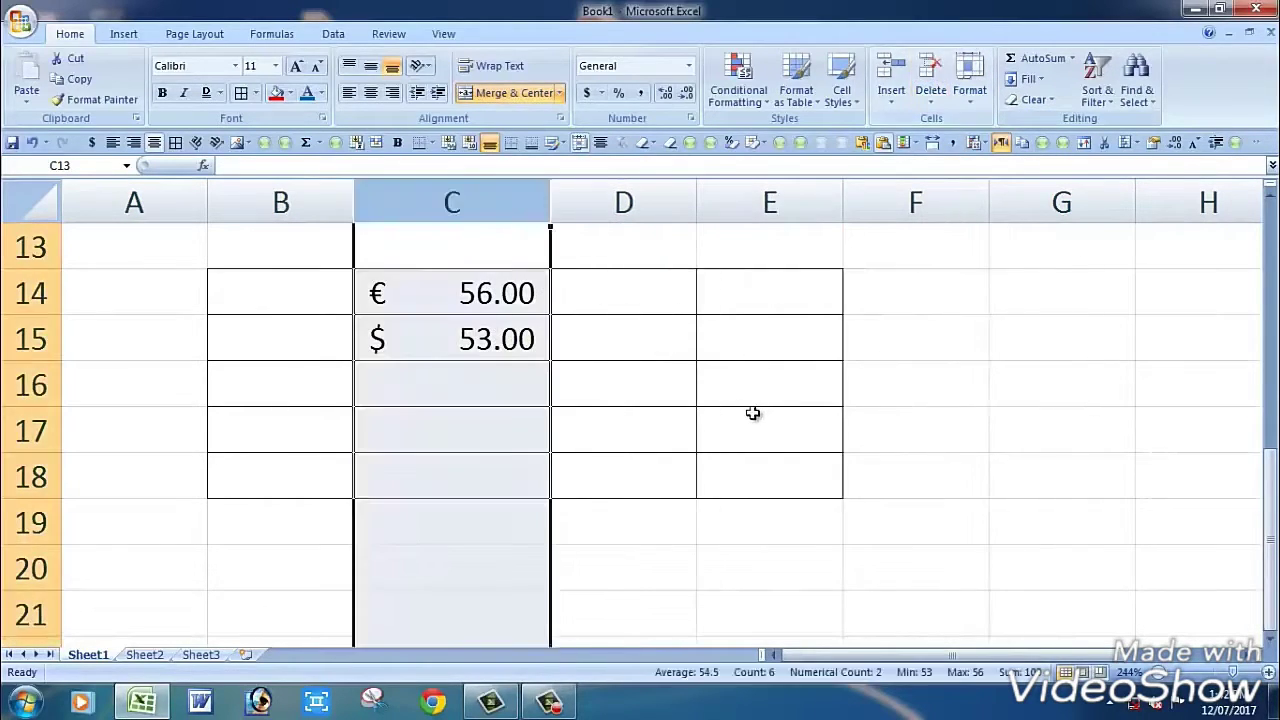
click(751, 414)
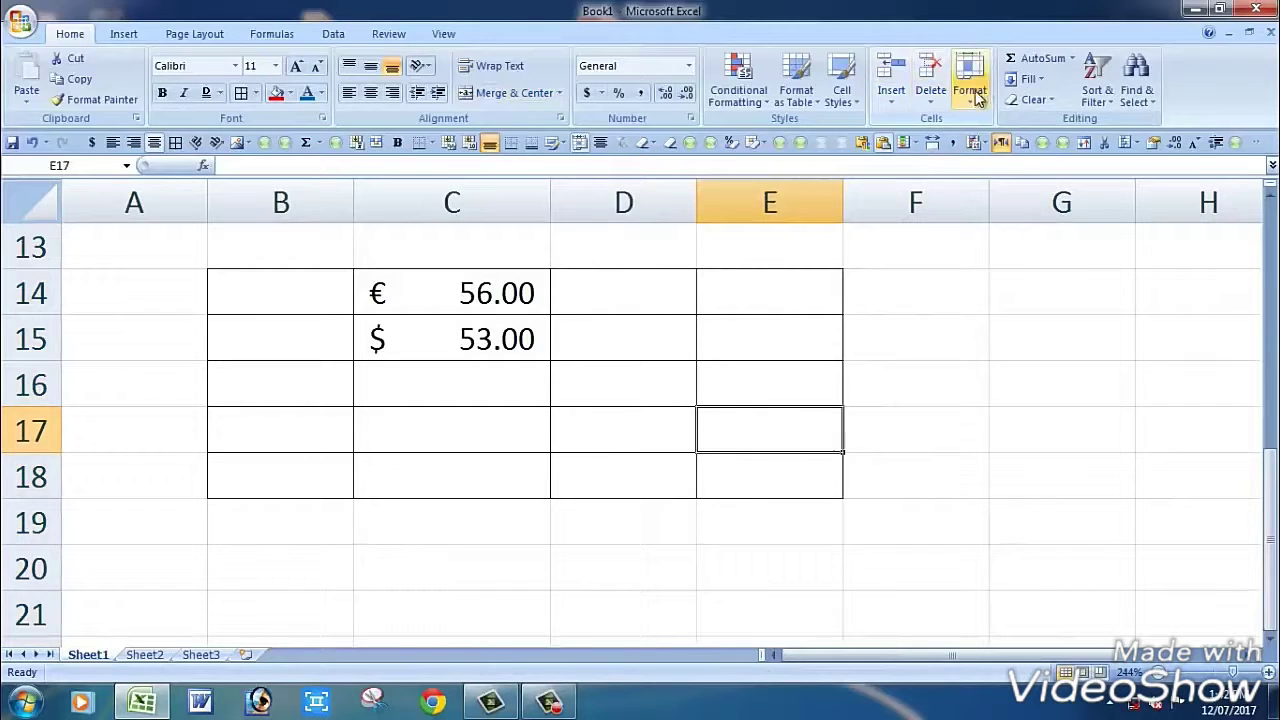
Step: Look through the cell Format options and the list of AutoSum functions
click(978, 104)
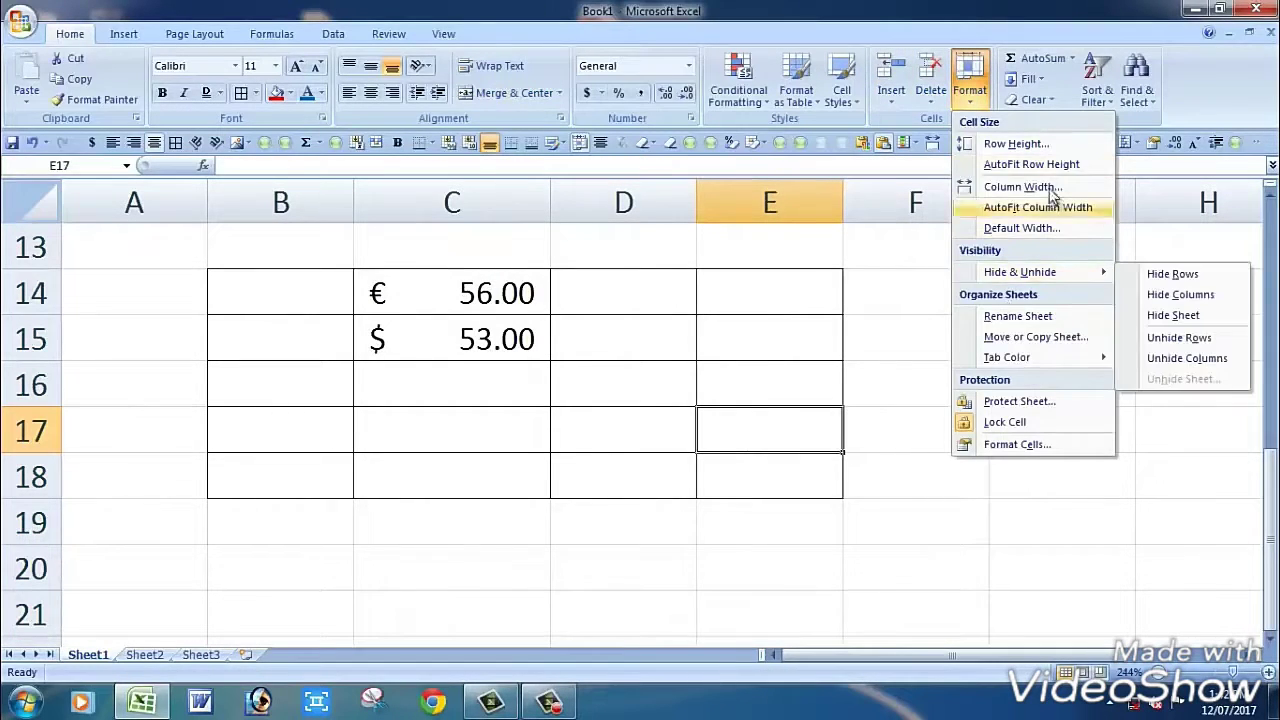
click(757, 402)
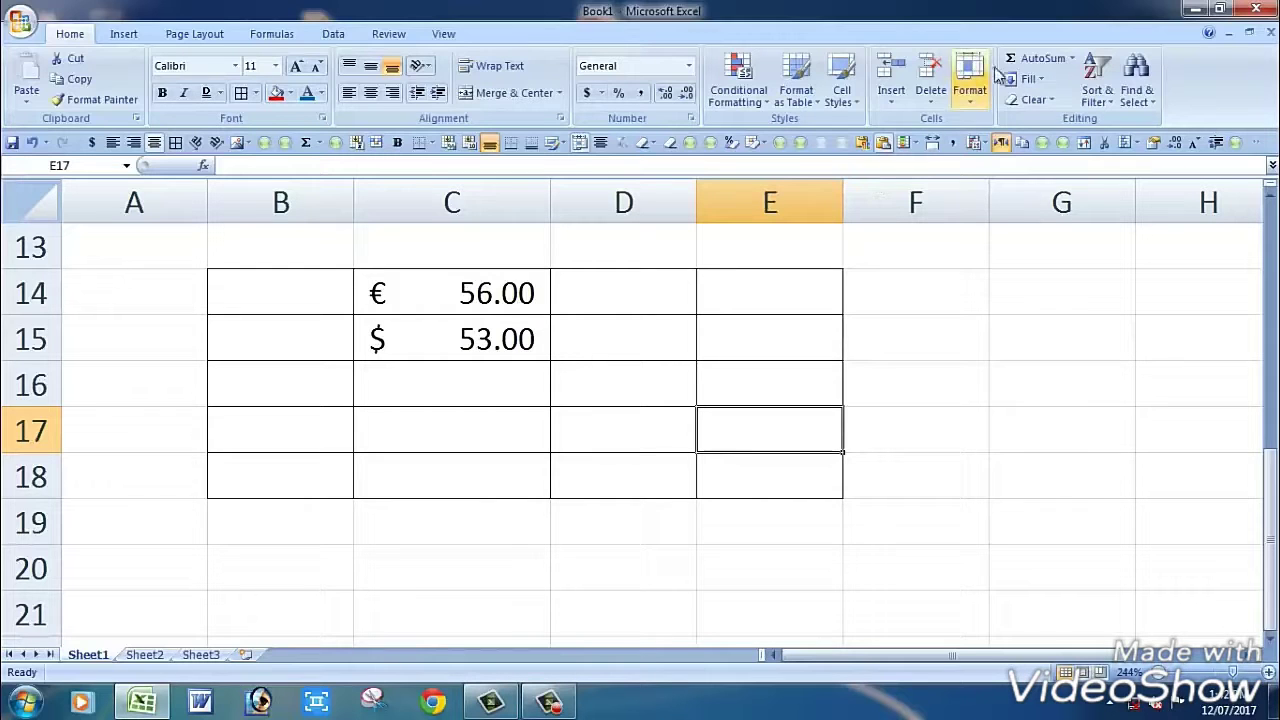
click(1071, 60)
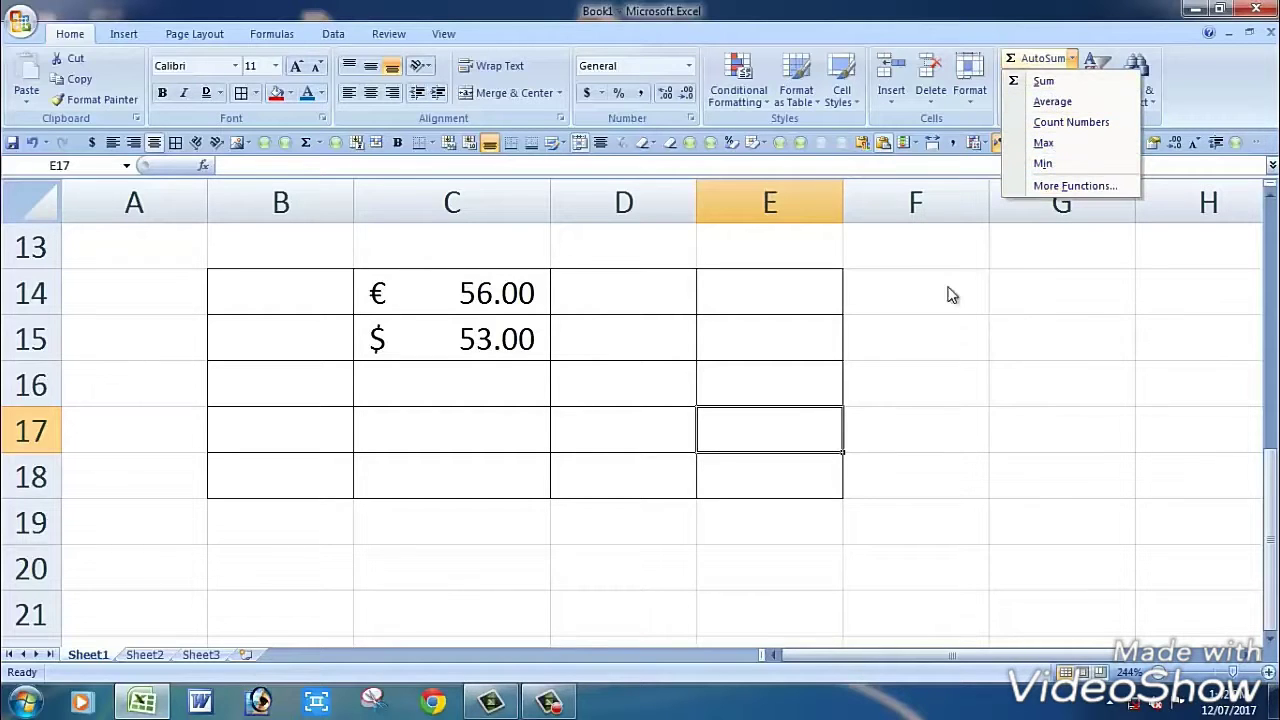
click(800, 362)
drag(491, 289, 543, 357)
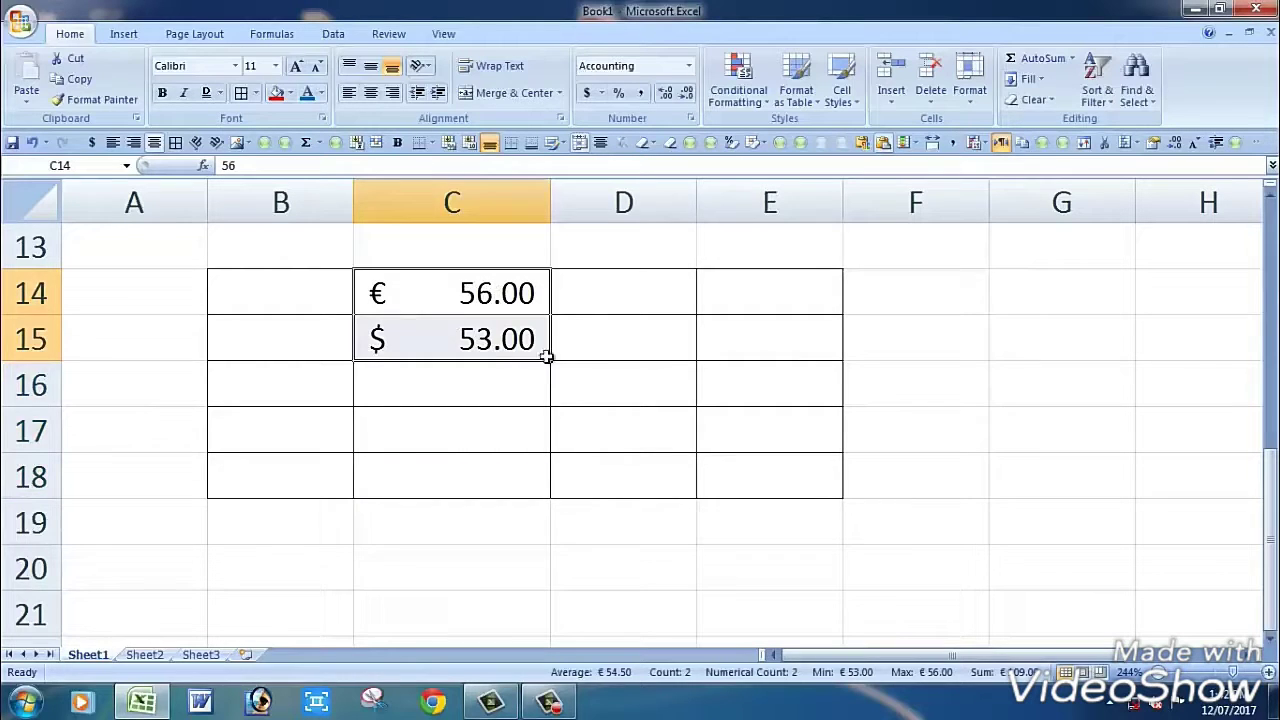
click(614, 371)
scroll(614, 372, up, 1)
scroll(614, 372, down, 1)
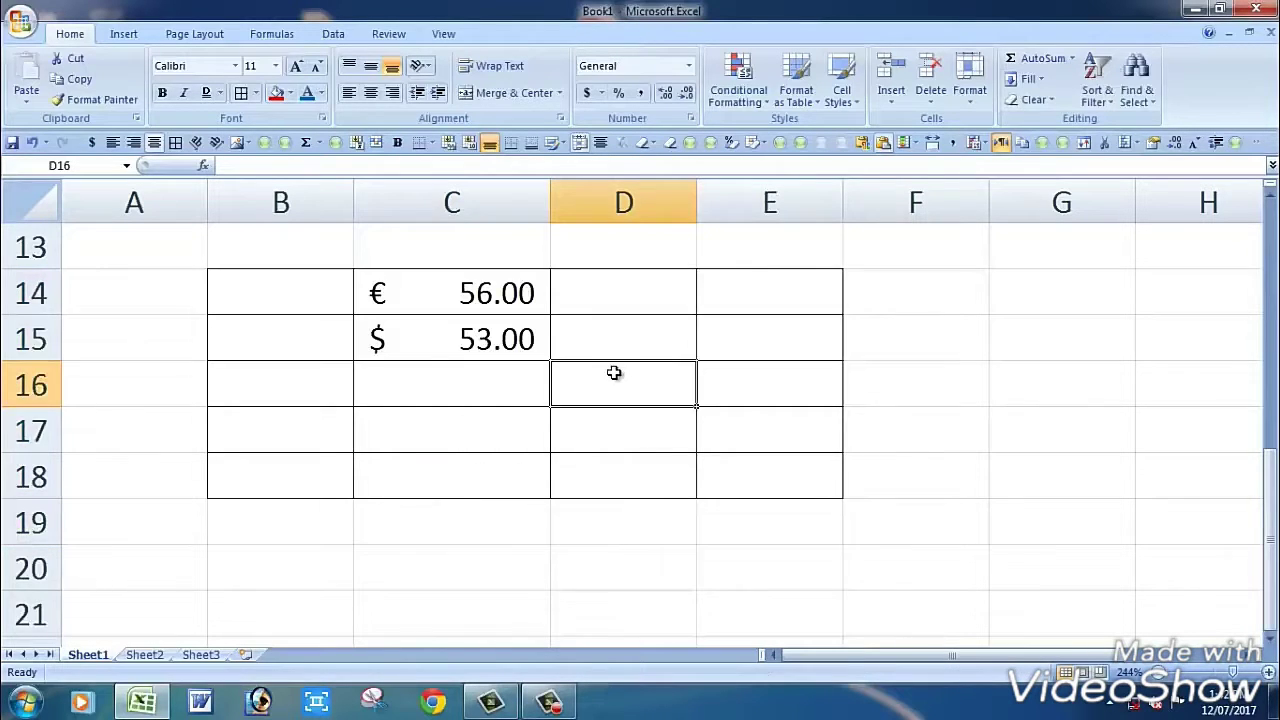
Step: Enter 5365 in cell C16 and 5354 in cell C17
click(427, 392)
text(5365)
key(Return)
text(5354)
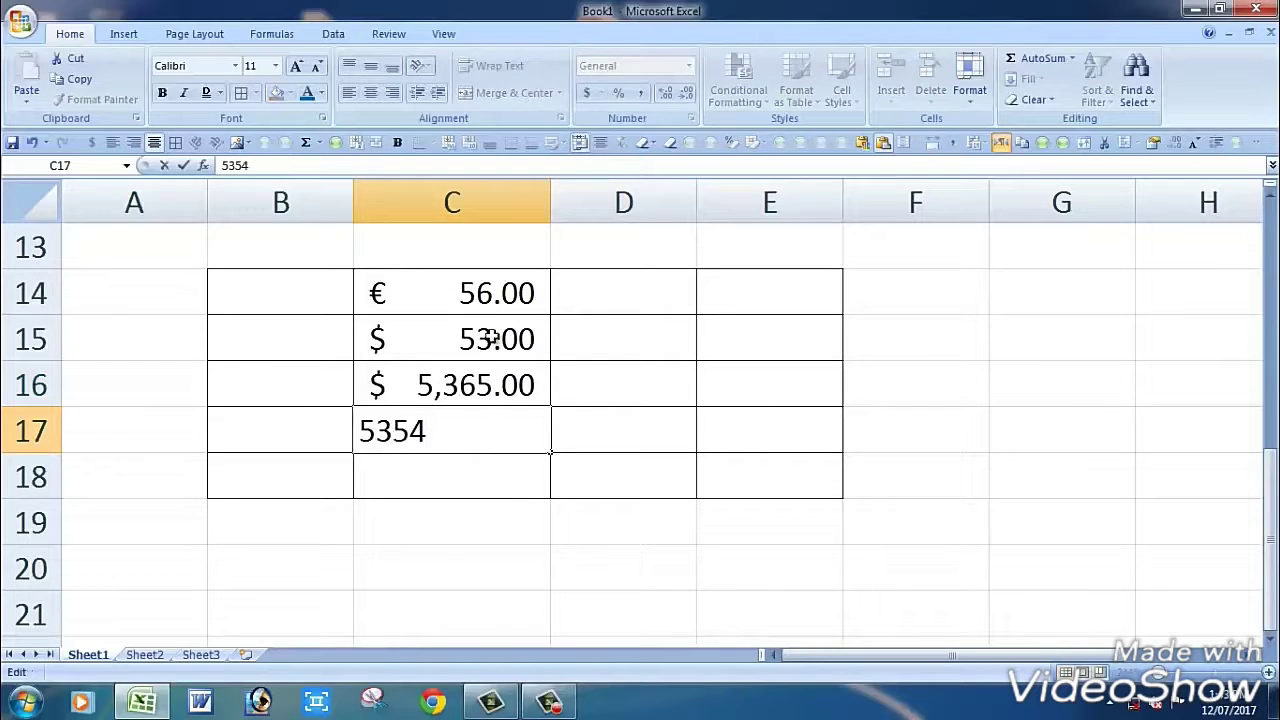
click(608, 426)
Step: Total the amounts in C14:C17 into cell C18 with AutoSum
drag(455, 292, 455, 425)
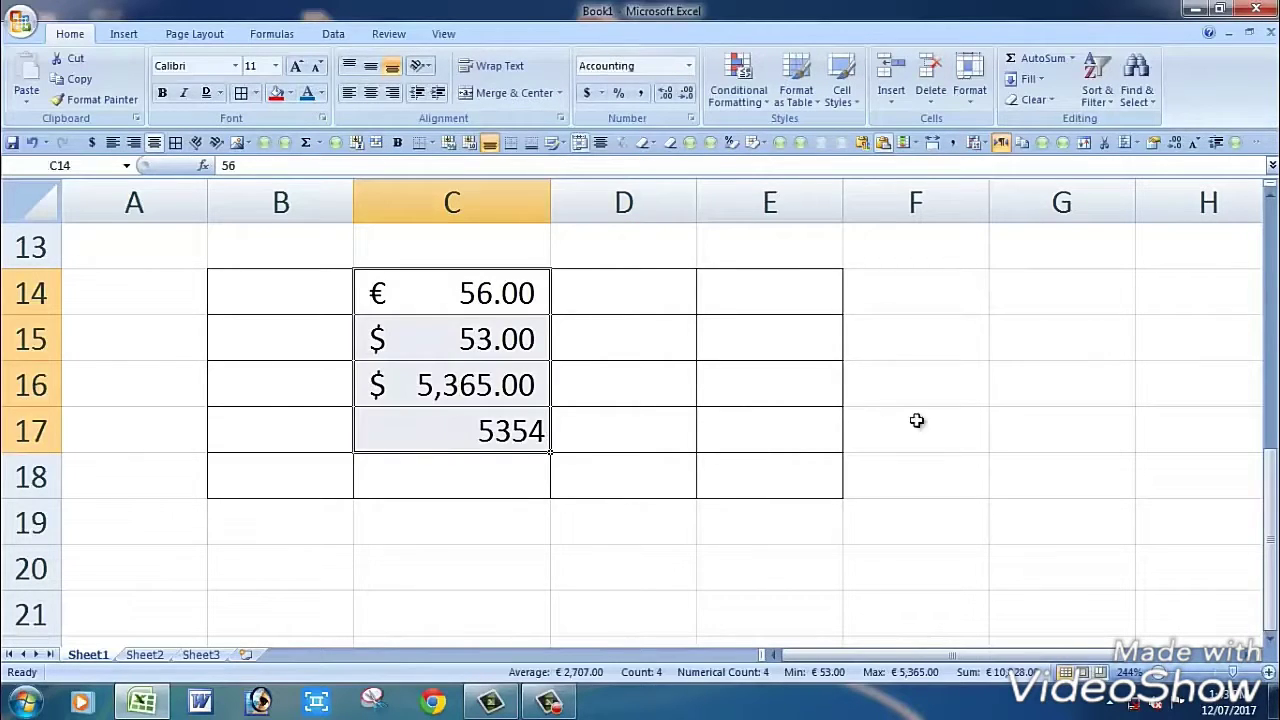
click(706, 390)
drag(448, 292, 438, 471)
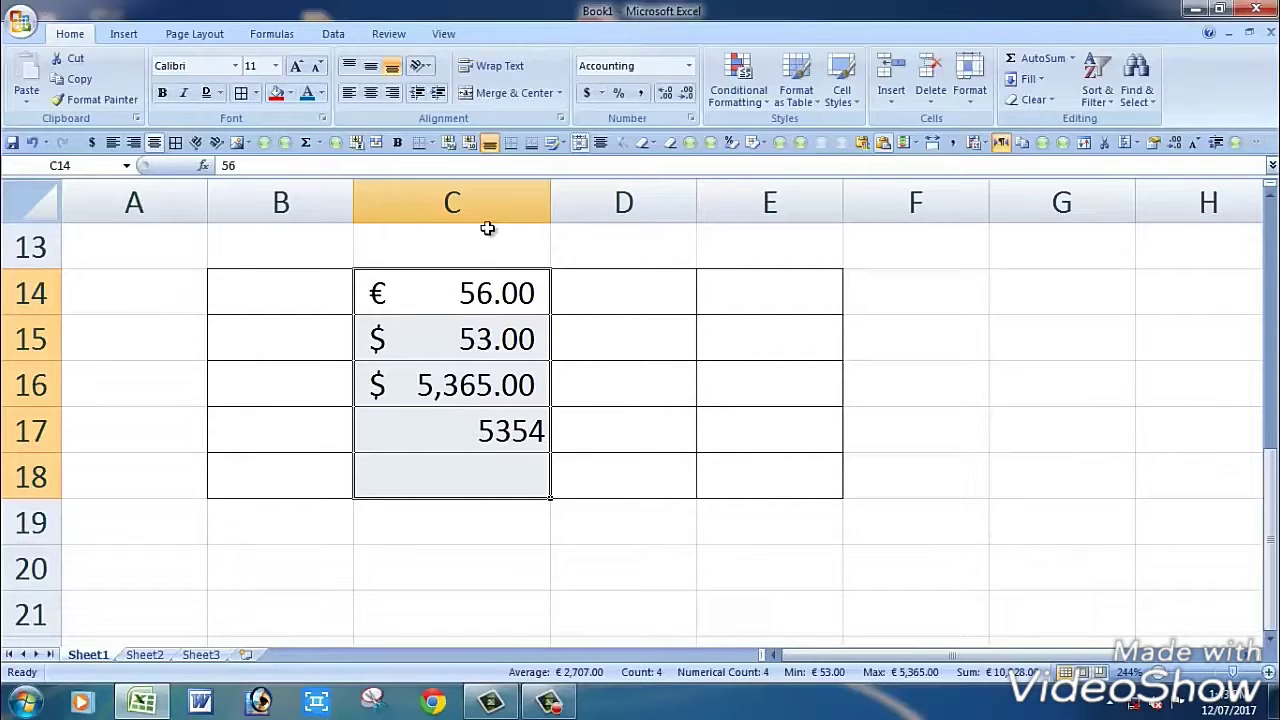
click(1035, 58)
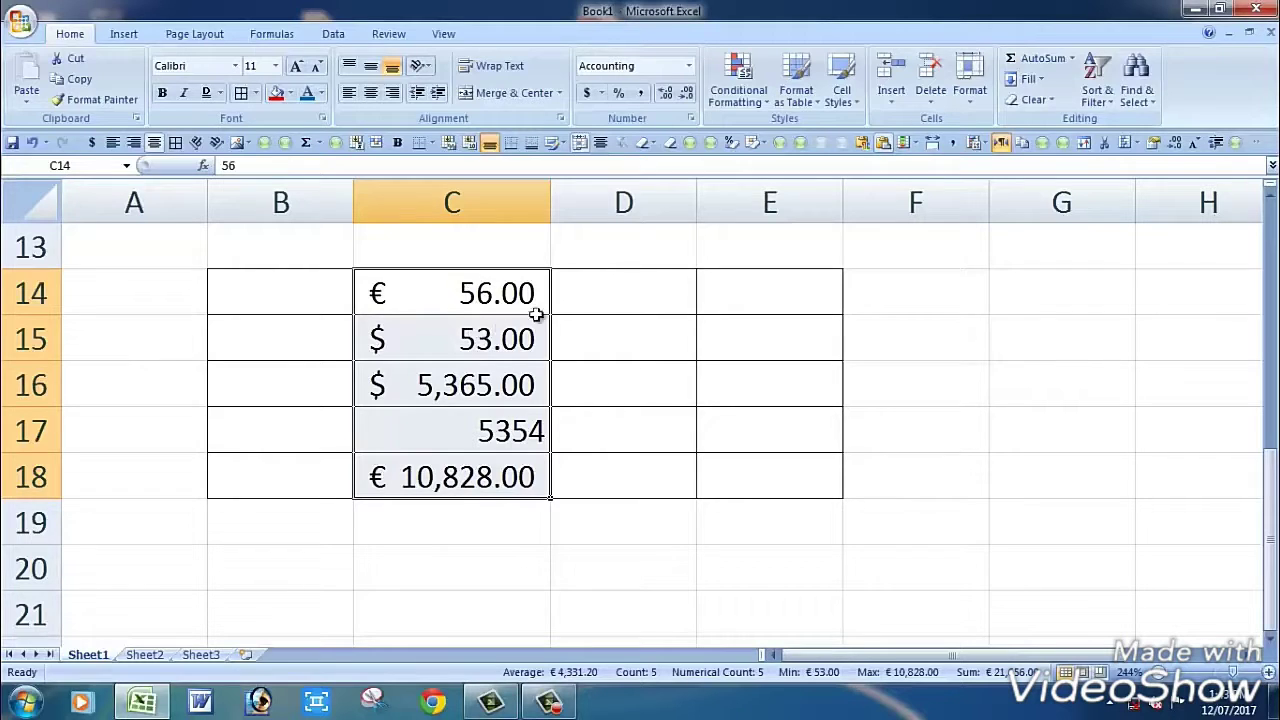
Step: Replace the content of cell C18 with the formula =C14+C15-C16+C17
click(478, 480)
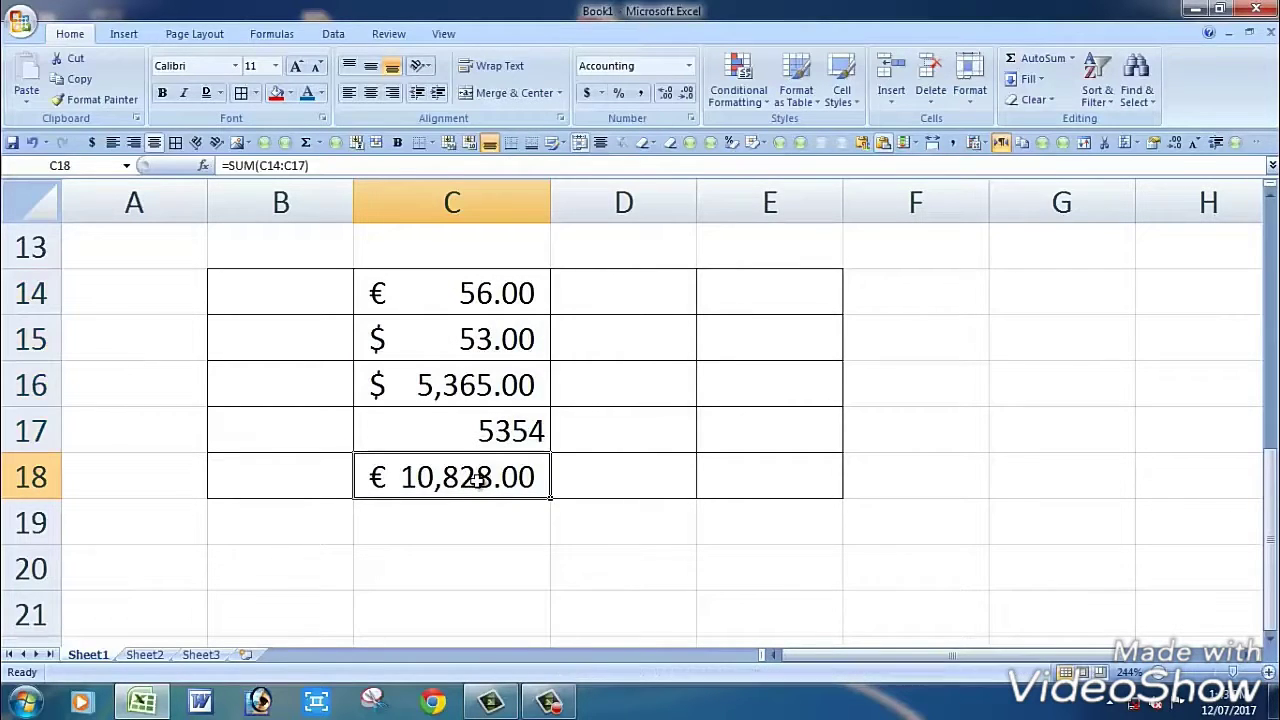
key(BackSpace)
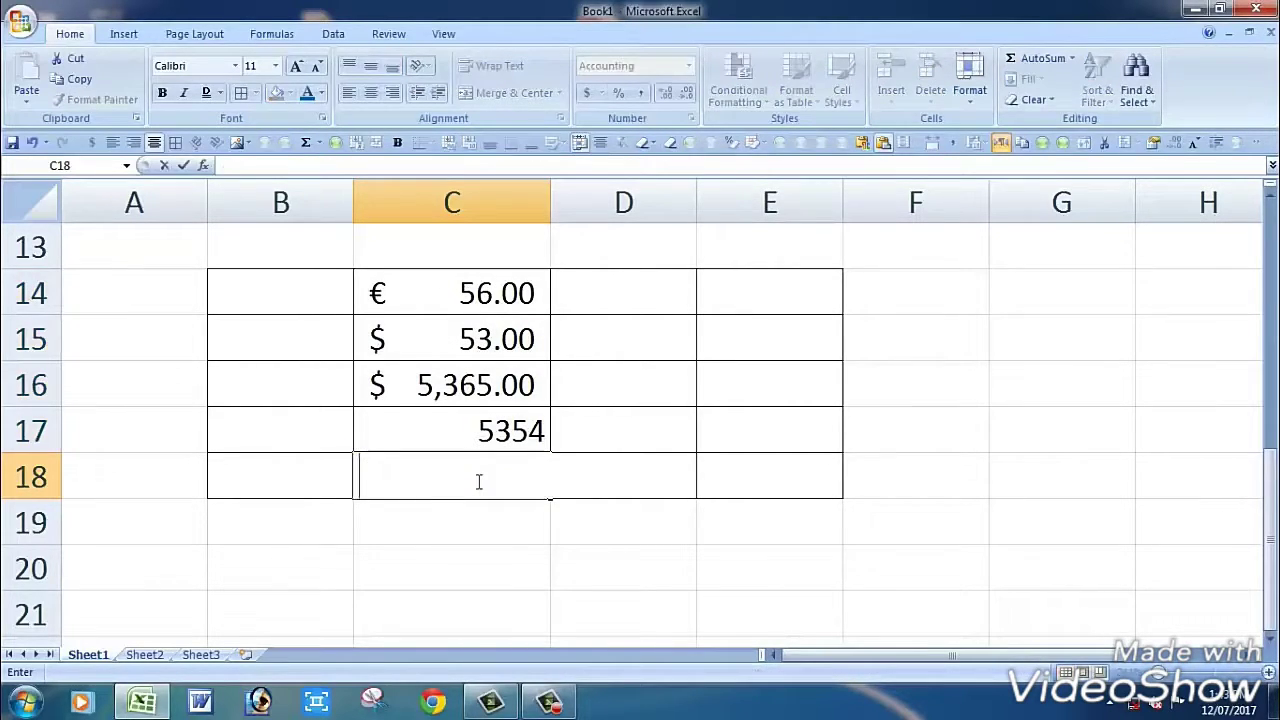
click(463, 297)
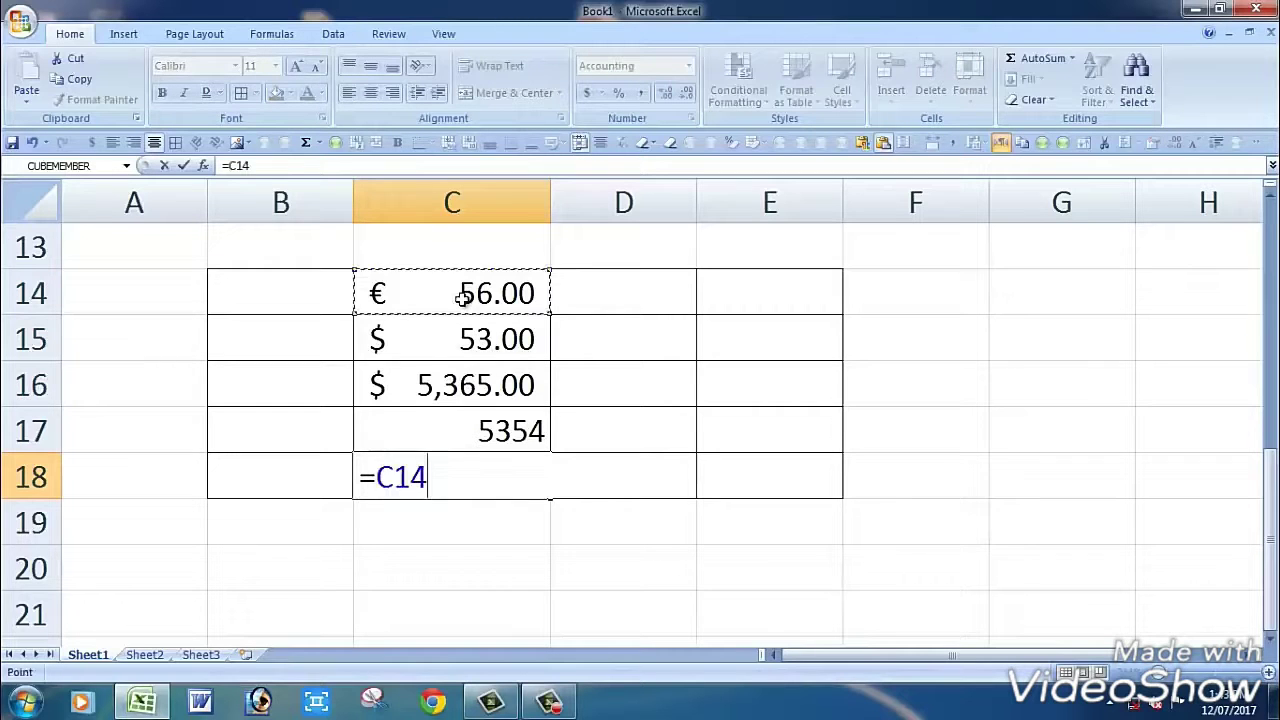
text(+)
click(463, 340)
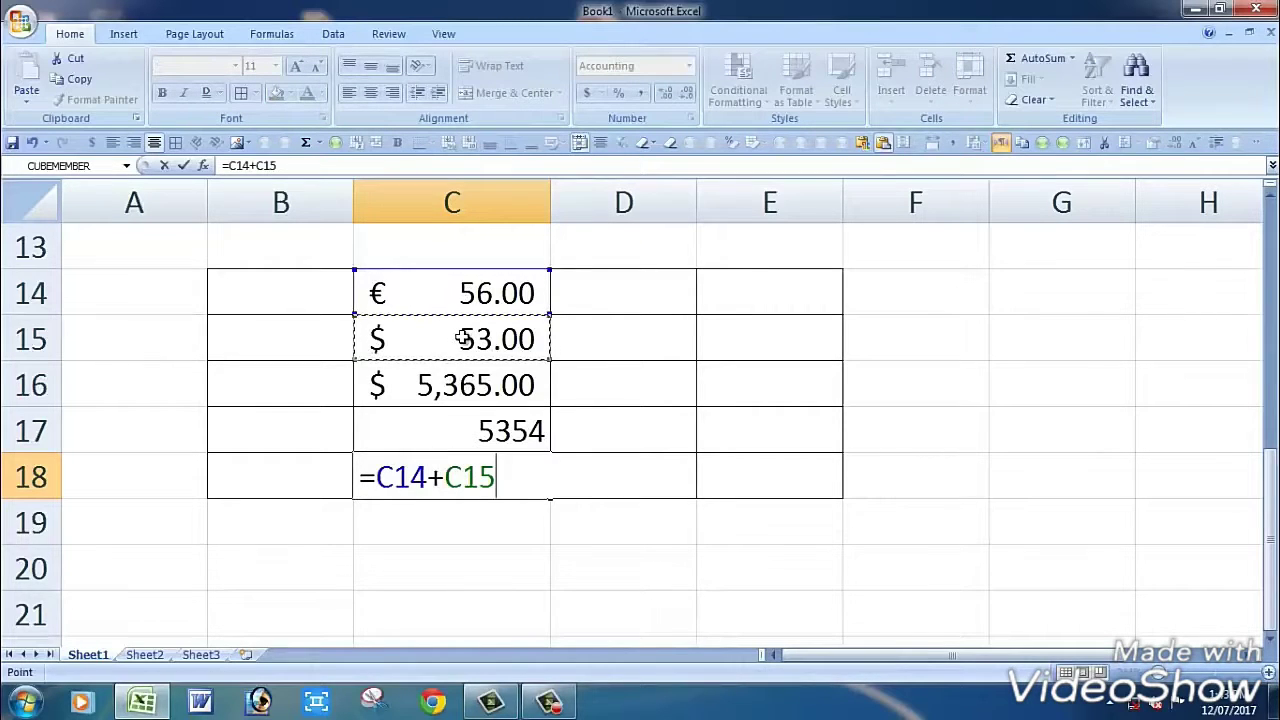
text(-)
click(470, 386)
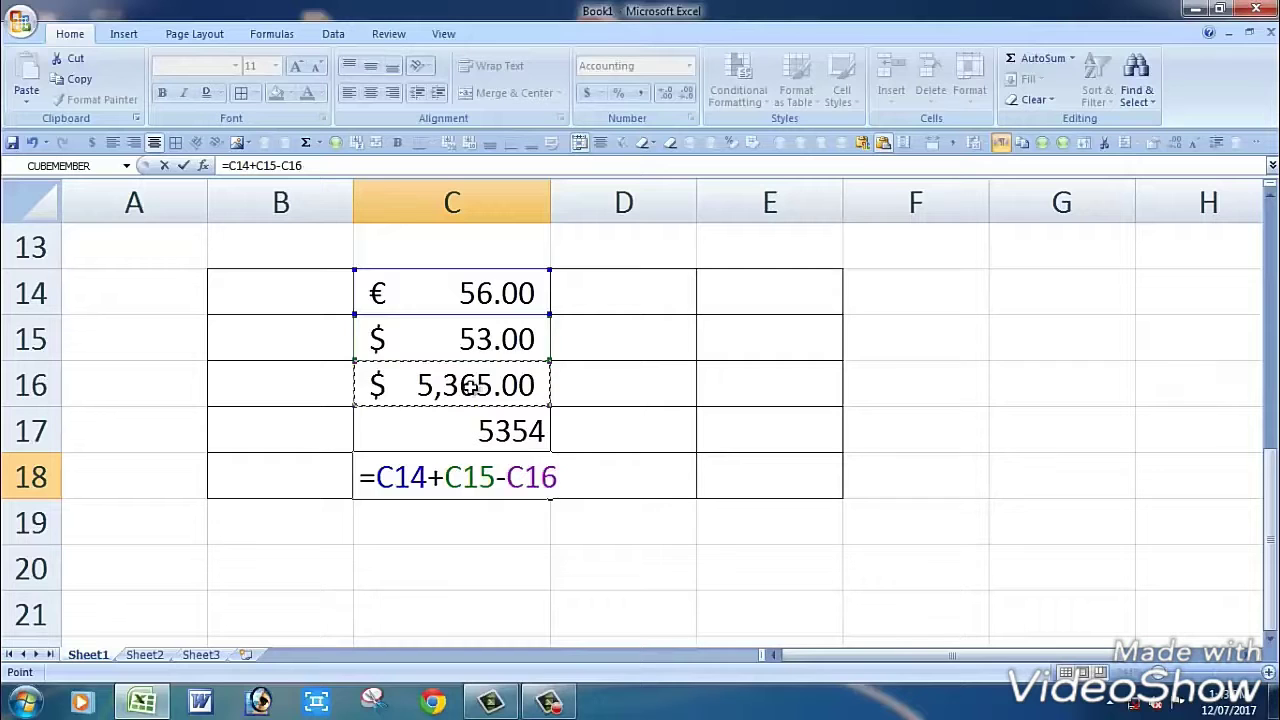
text(+)
click(478, 425)
key(Return)
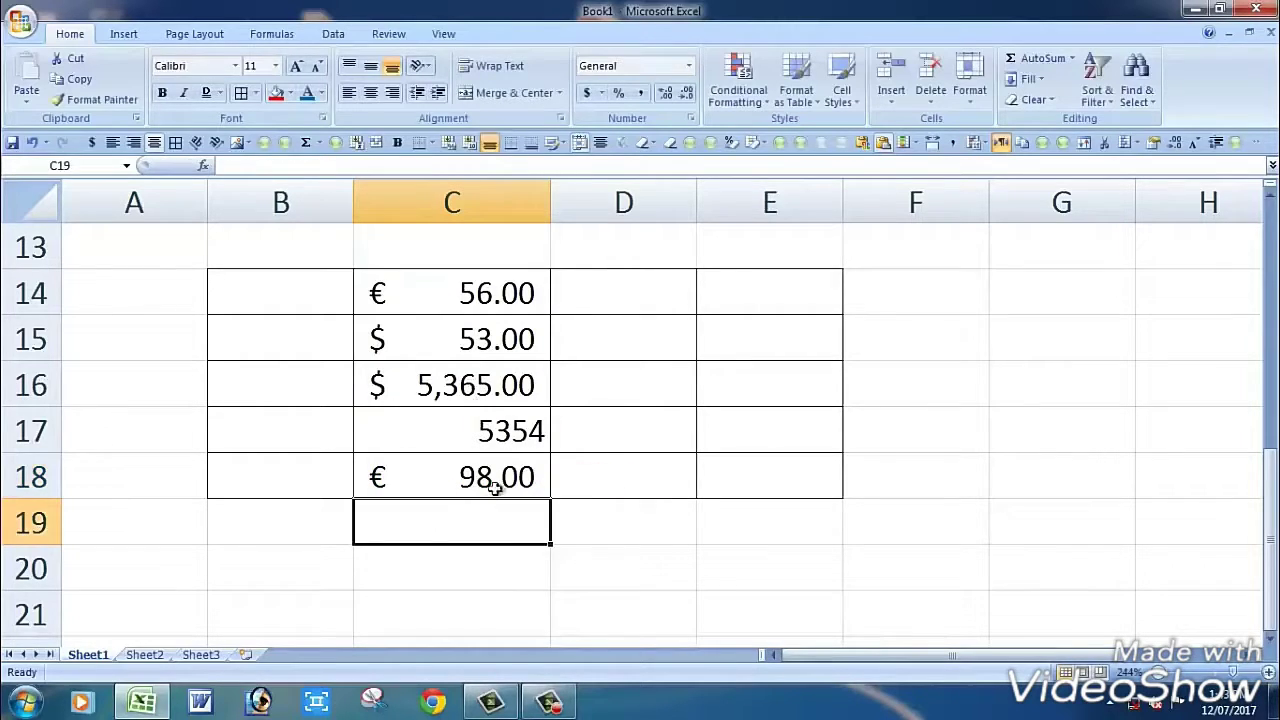
click(458, 476)
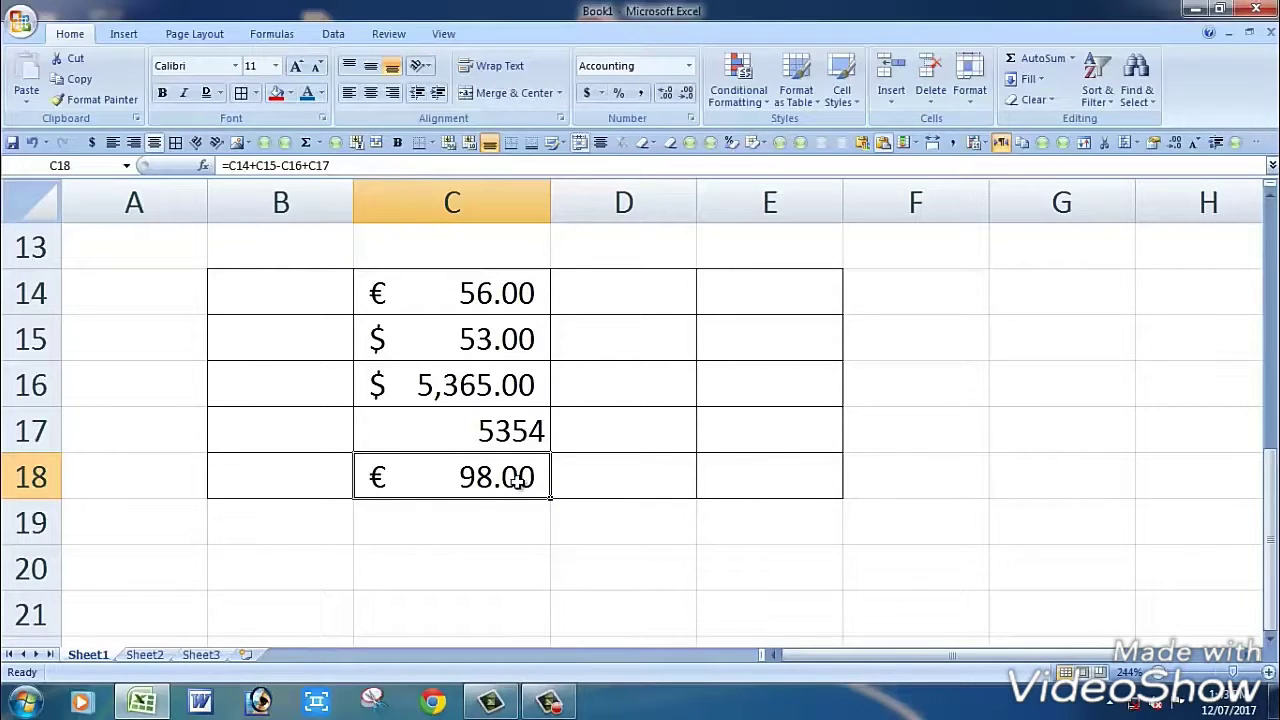
Step: Look through the Fill directions and the Sort & Filter options for the empty cell D17
click(642, 430)
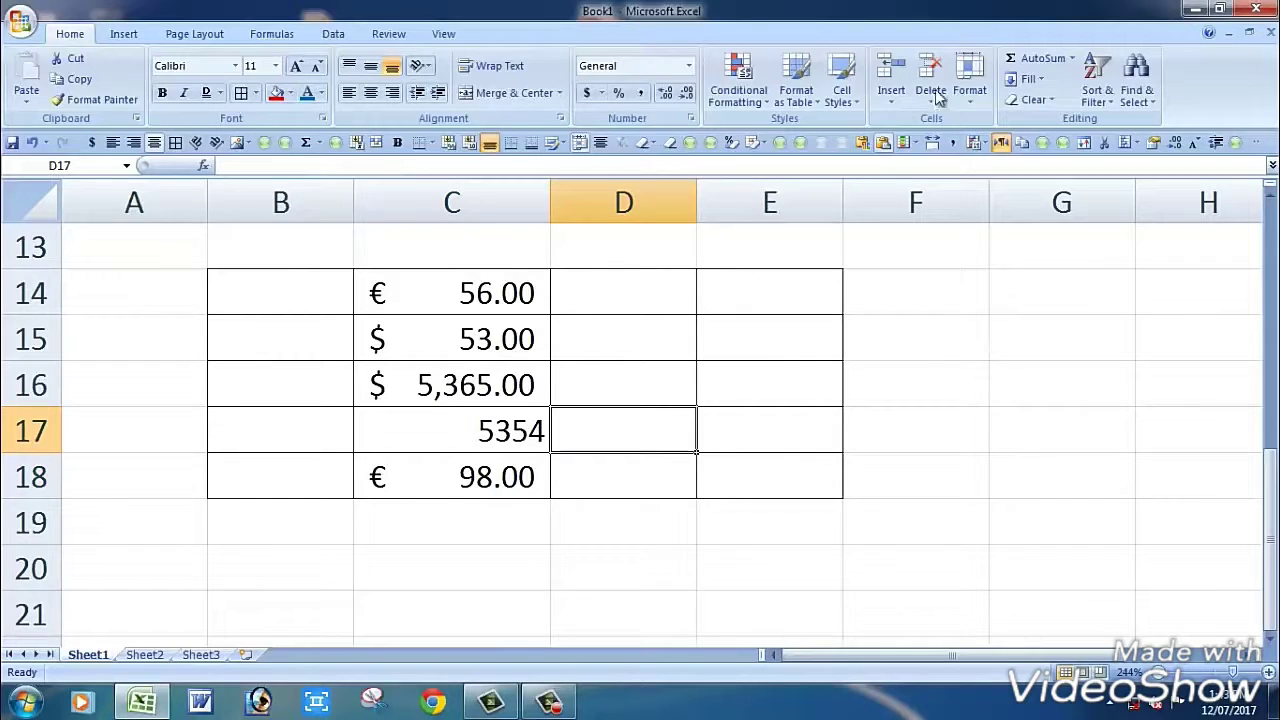
click(1030, 79)
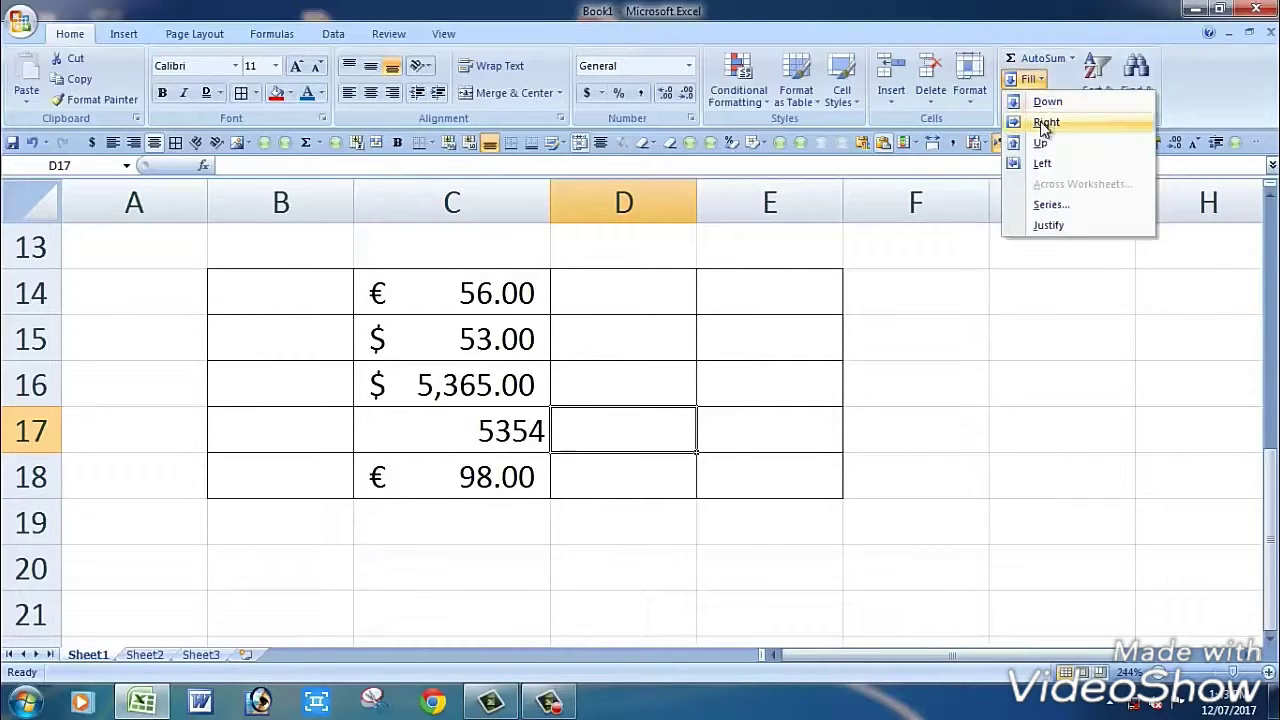
click(622, 367)
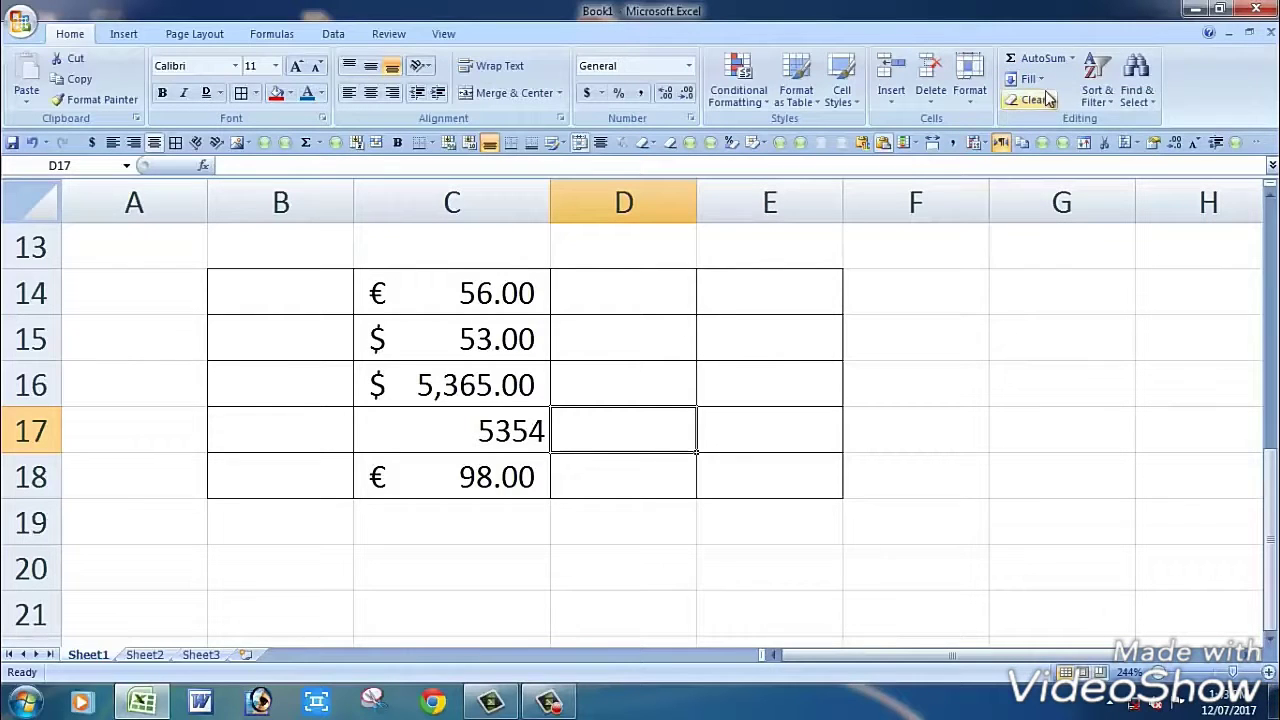
scroll(646, 409, up, 1)
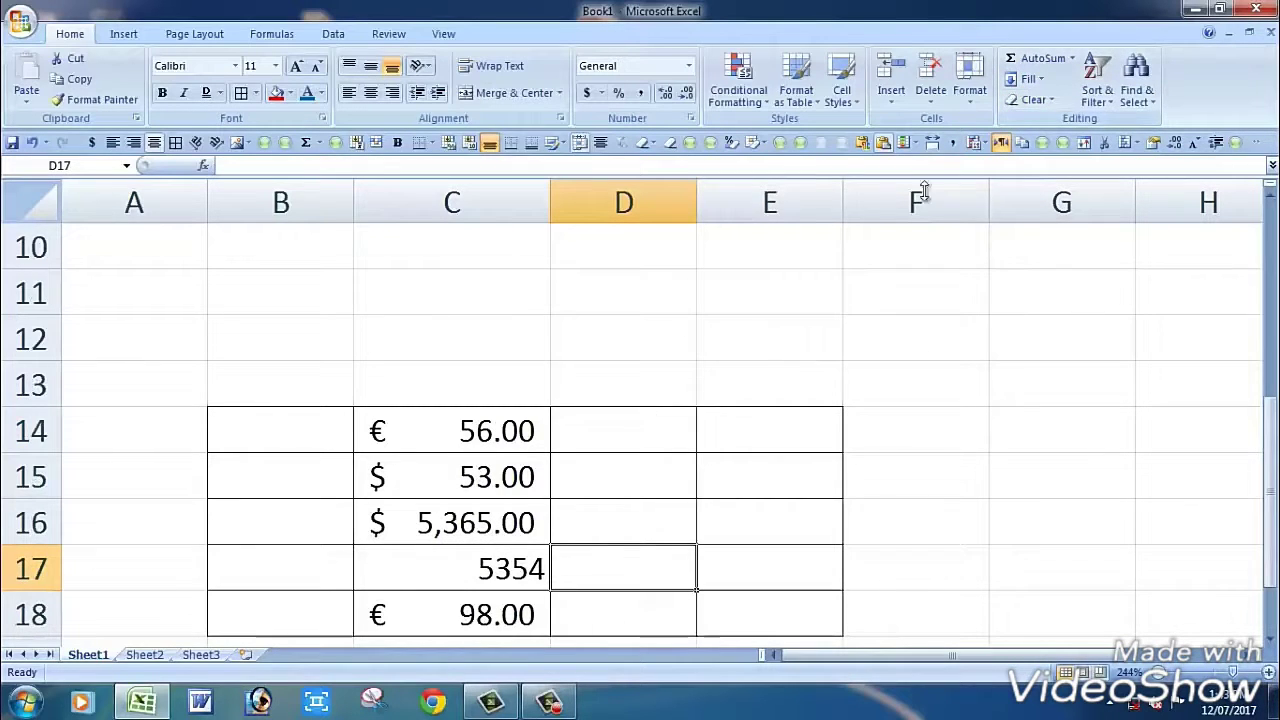
click(1095, 98)
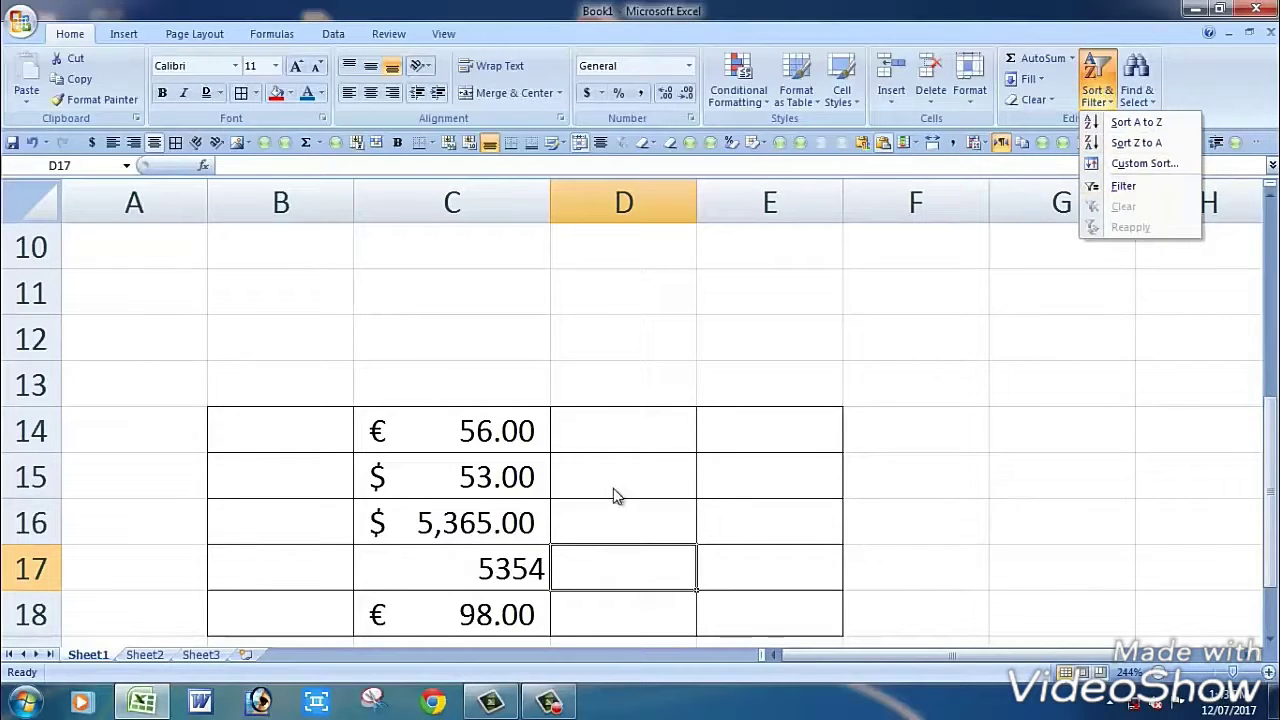
click(630, 440)
scroll(551, 451, down, 1)
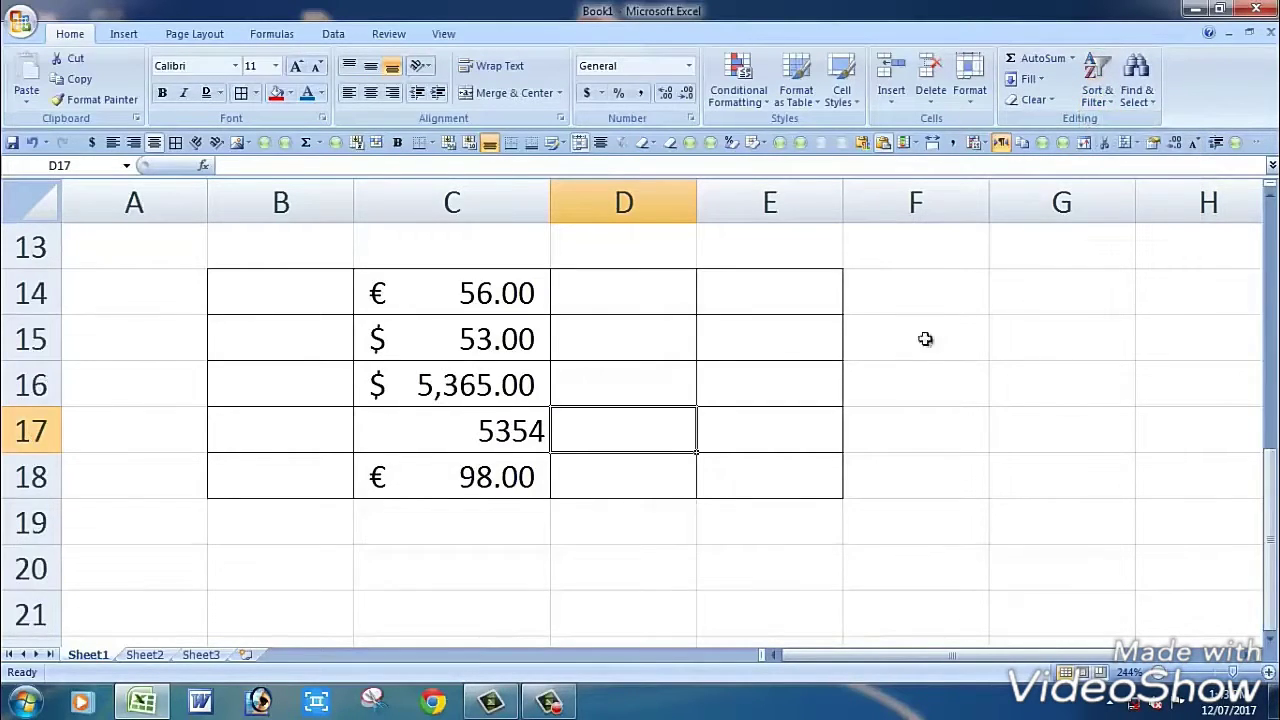
Step: Compare the Sort & Filter options for the empty D17 and the number in C17, and view the Find & Select options
click(1110, 100)
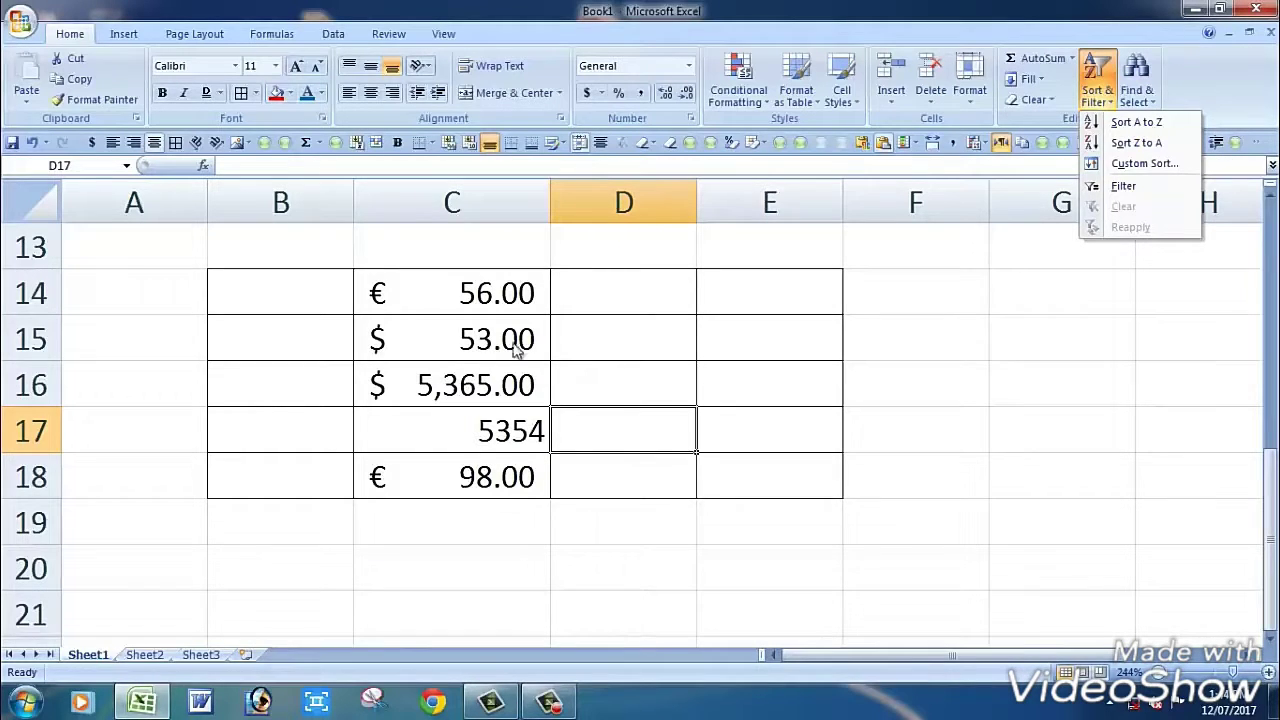
click(1100, 95)
click(1108, 100)
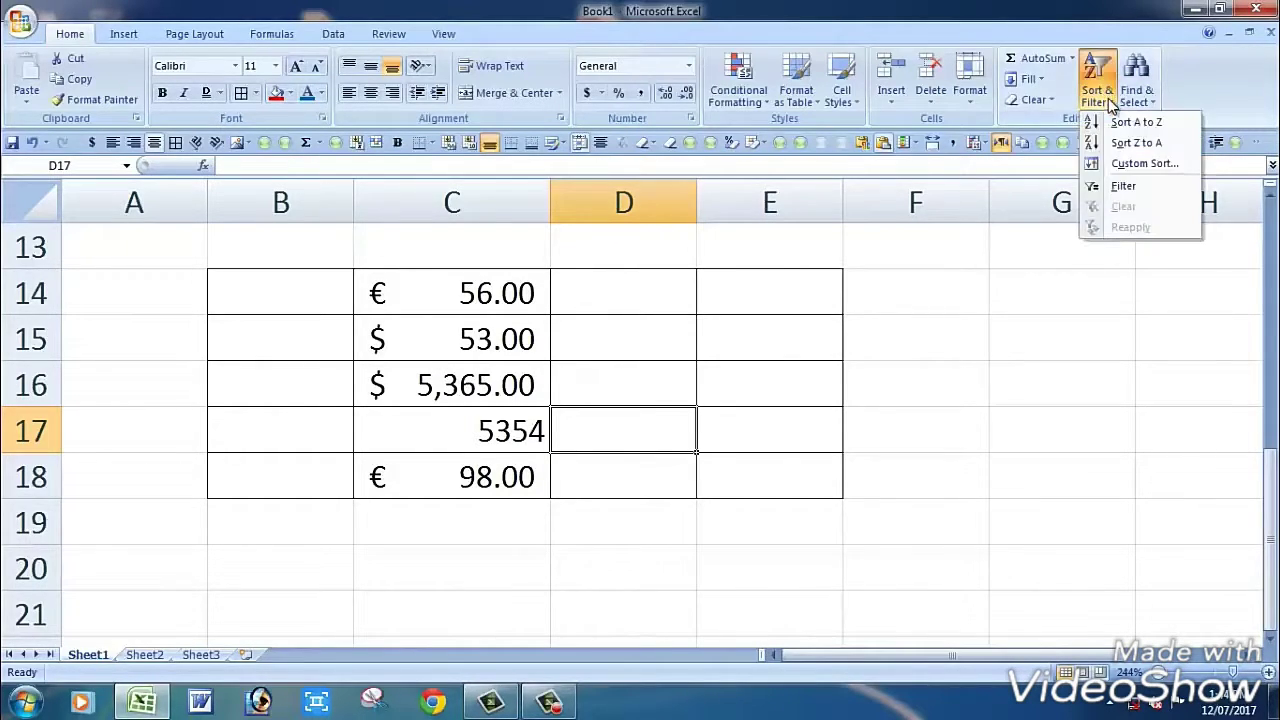
click(458, 431)
click(493, 428)
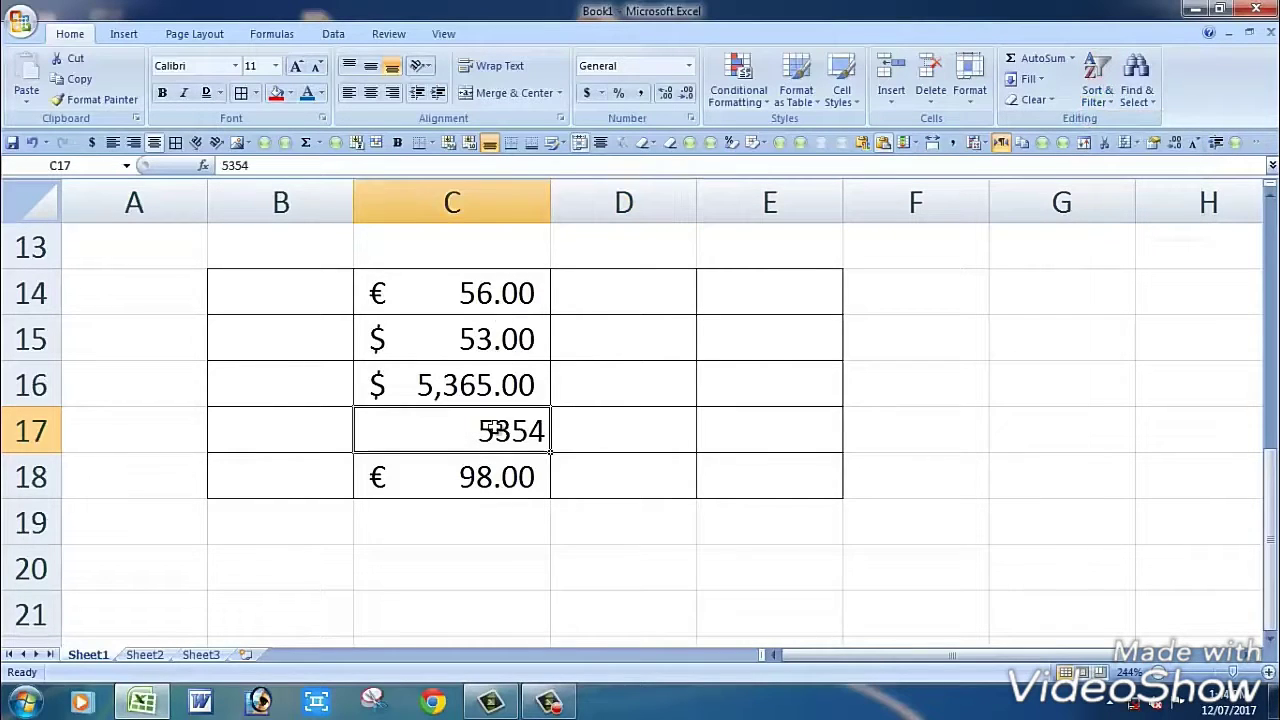
click(1110, 98)
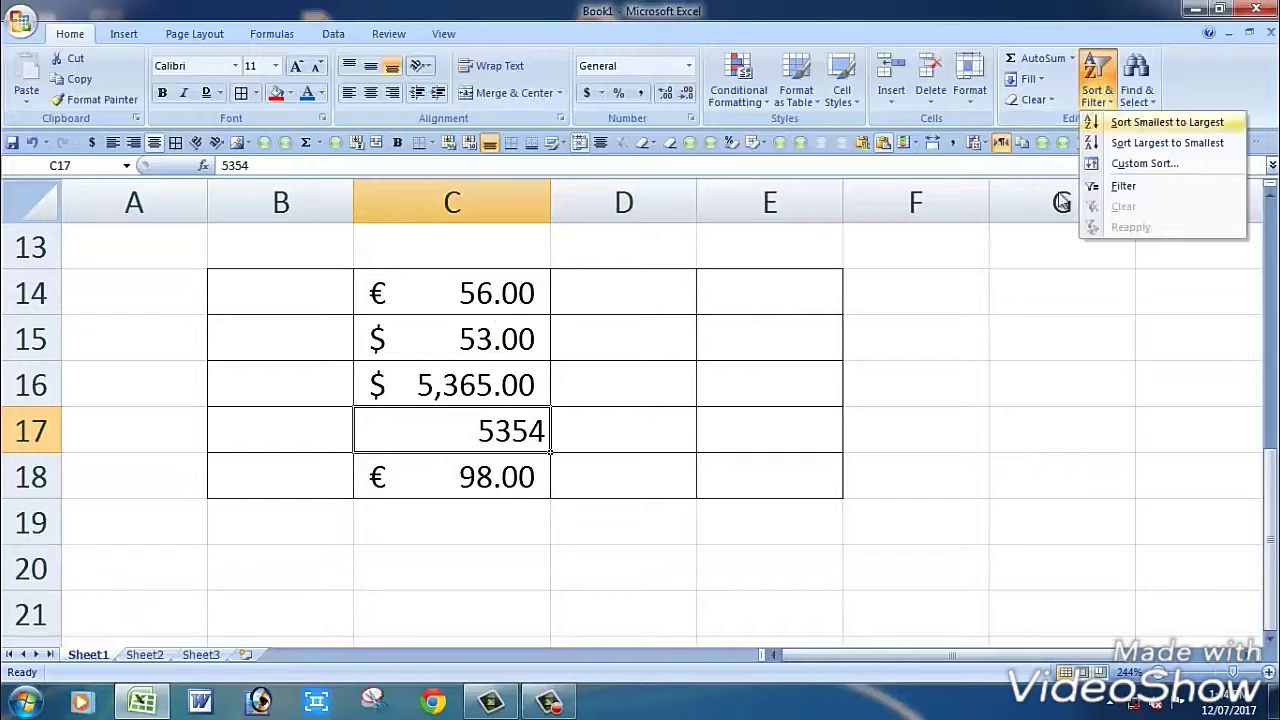
click(1115, 98)
click(1147, 108)
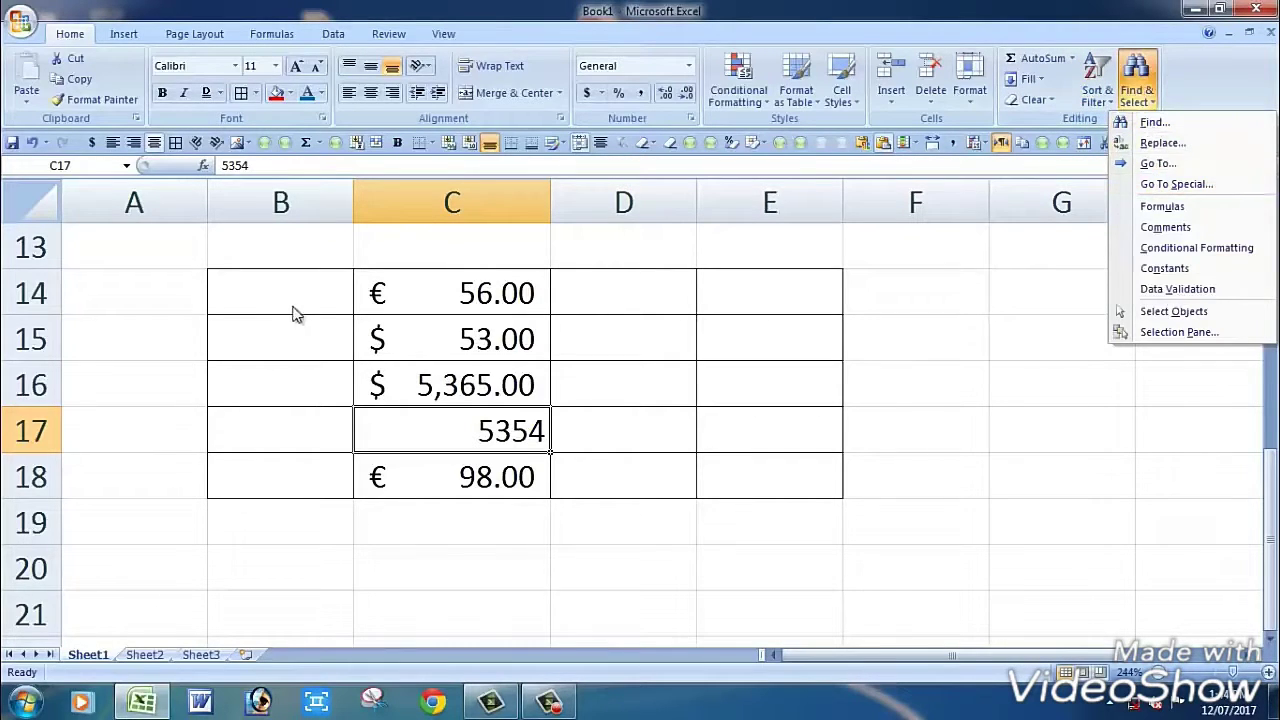
Step: View the Find and the Replace options of Find and Replace, enter dfd in the dialog, and close it without replacing anything
scroll(518, 333, up, 4)
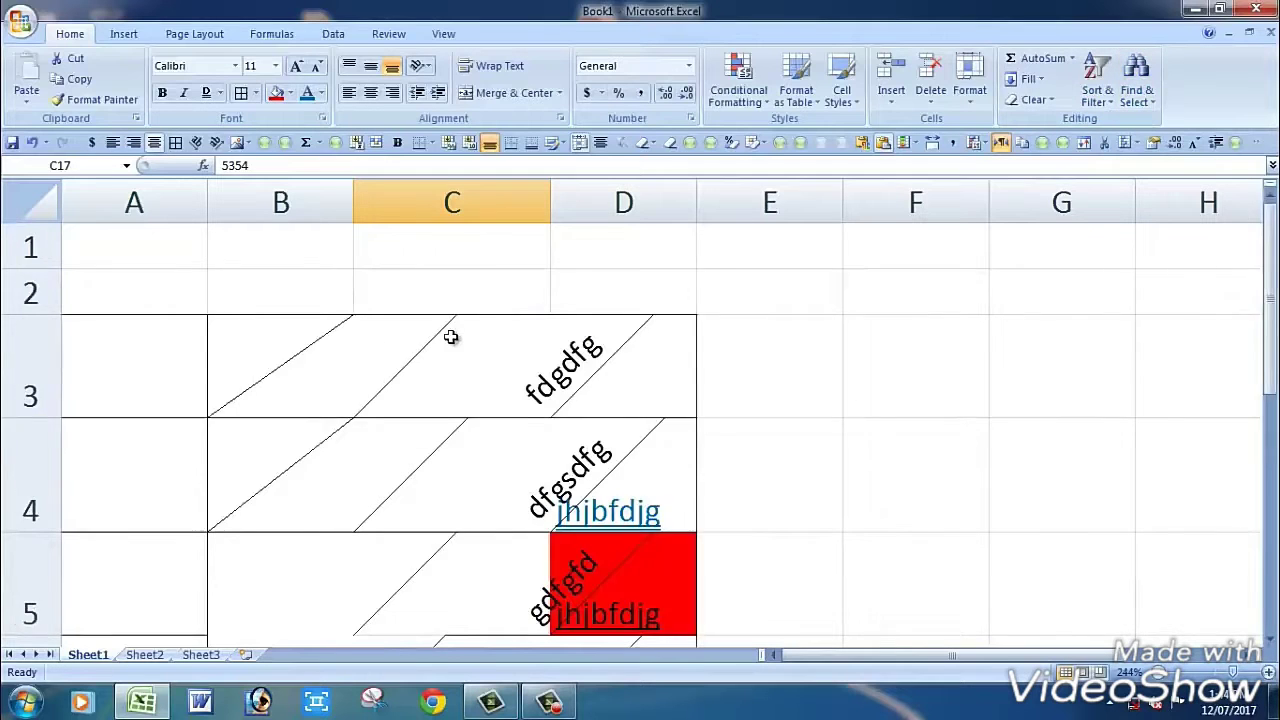
scroll(617, 346, down, 2)
scroll(617, 364, up, 2)
scroll(617, 364, down, 4)
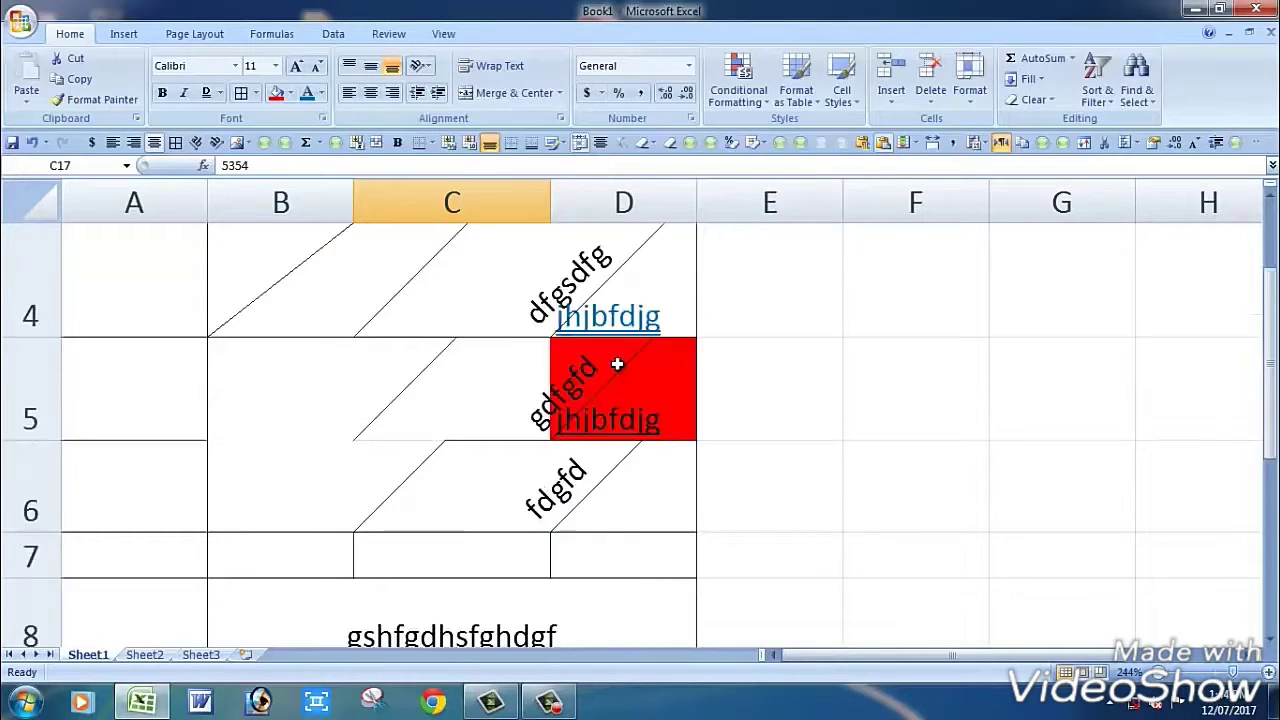
scroll(617, 364, up, 2)
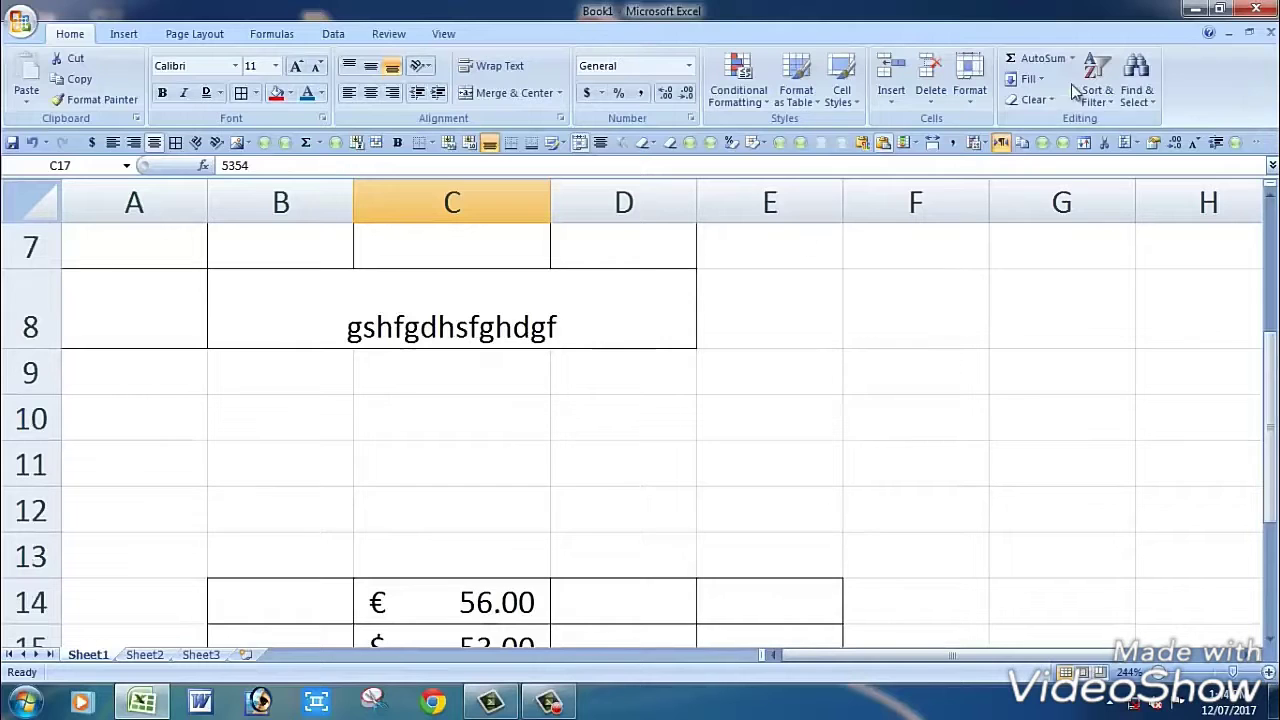
click(1147, 95)
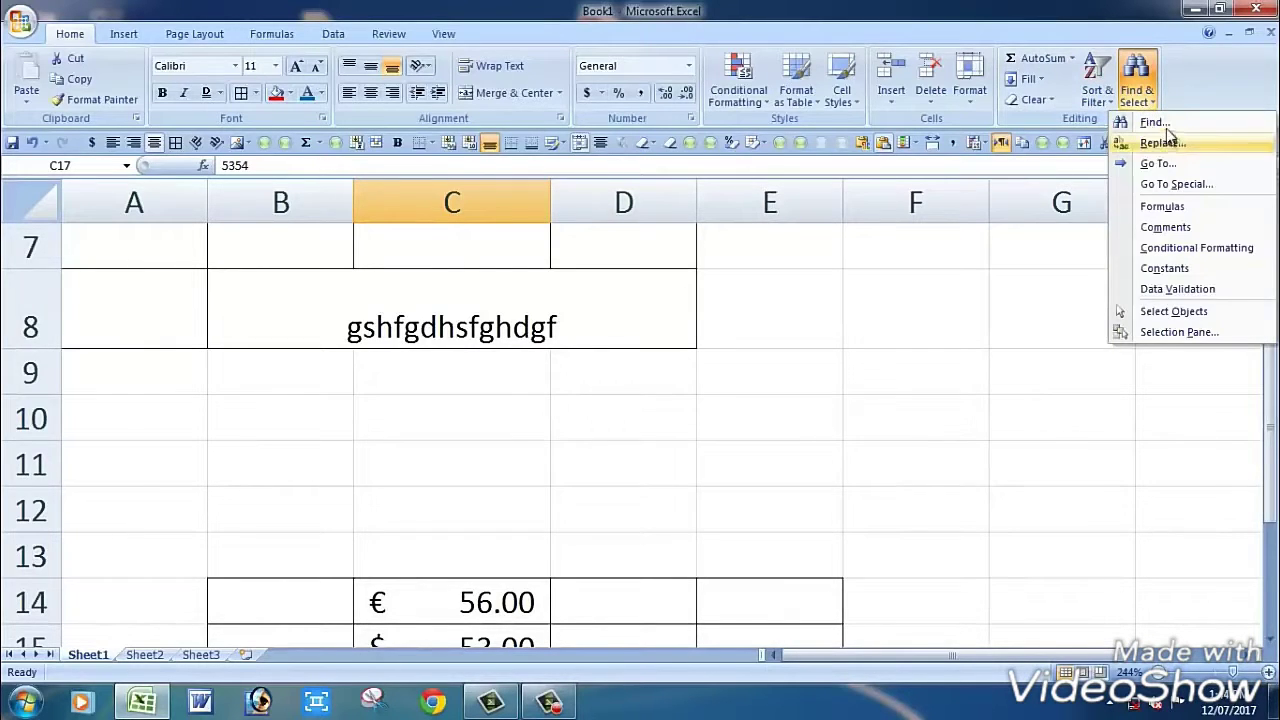
scroll(1150, 125, down, 2)
click(1150, 121)
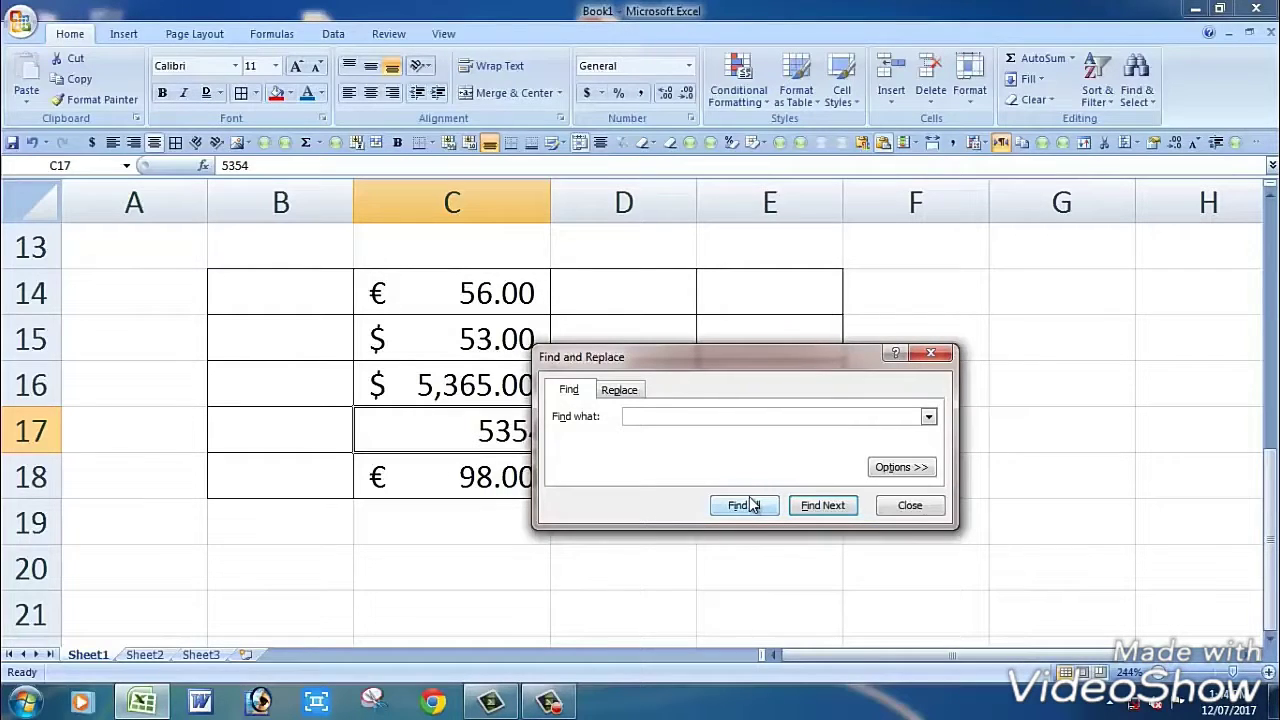
click(620, 390)
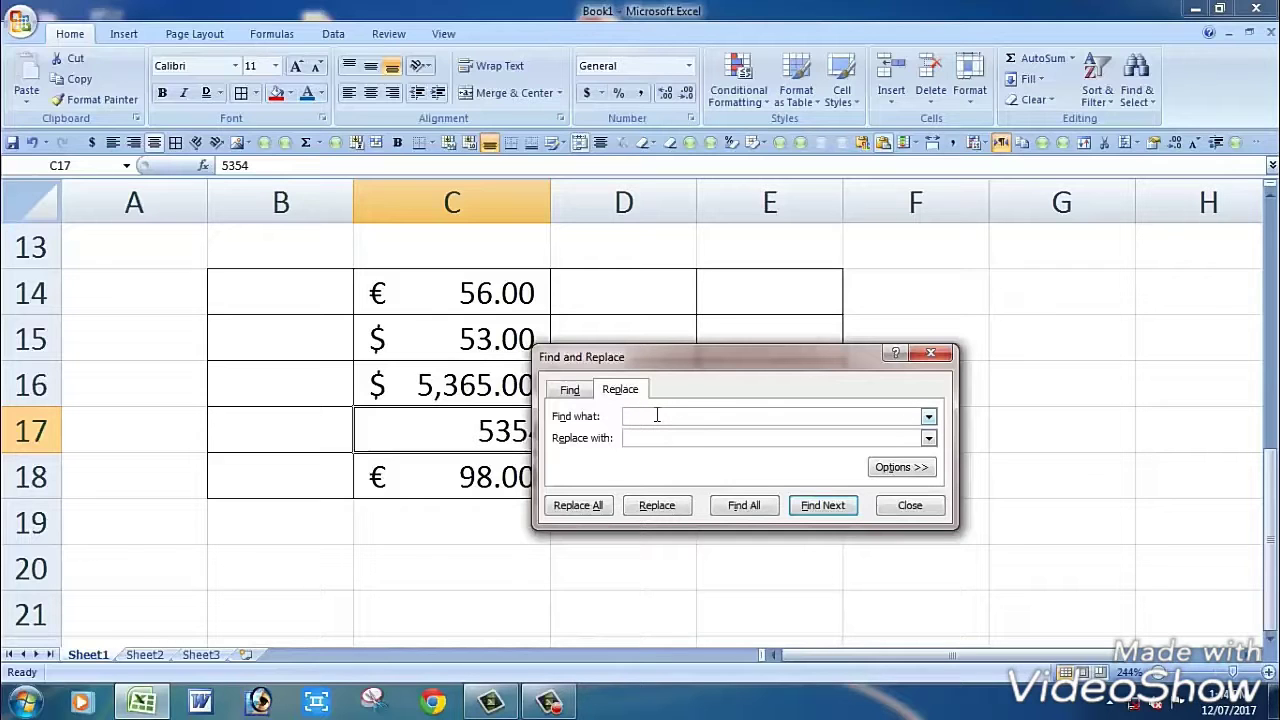
text(dfd)
click(931, 353)
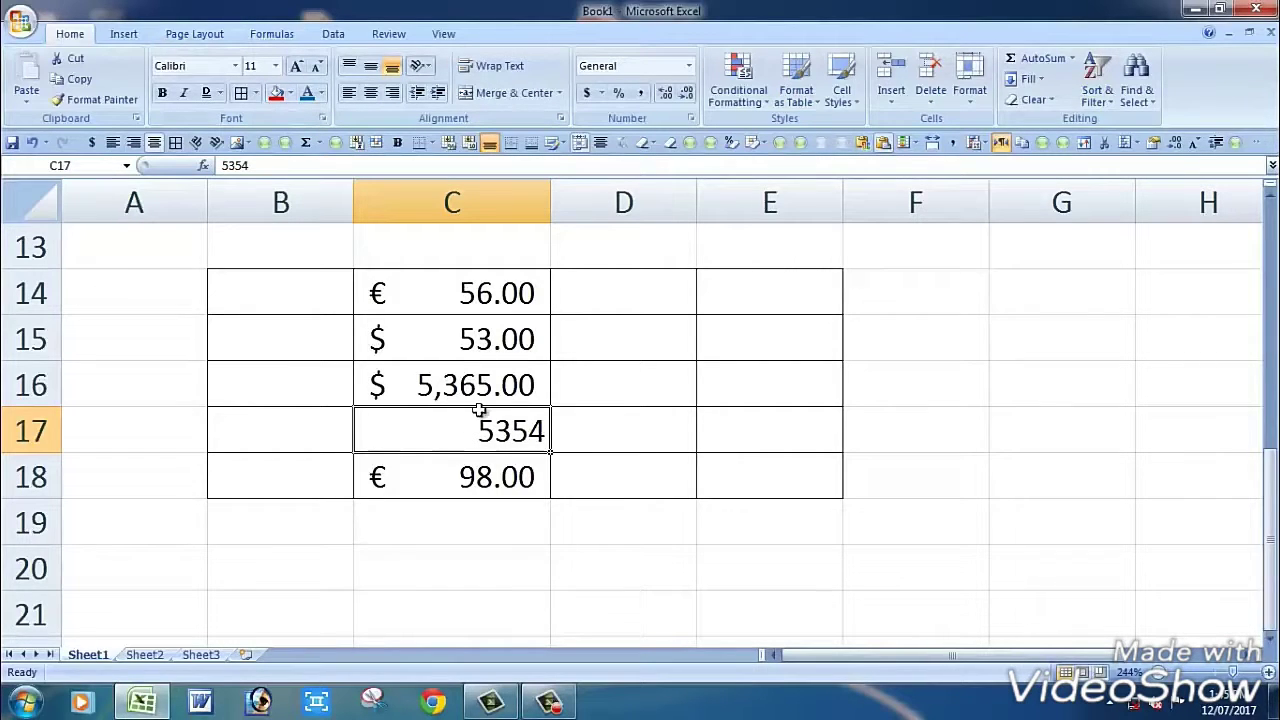
Step: Insert the picture named 1 from the My Pictures folder at cell D15
click(690, 386)
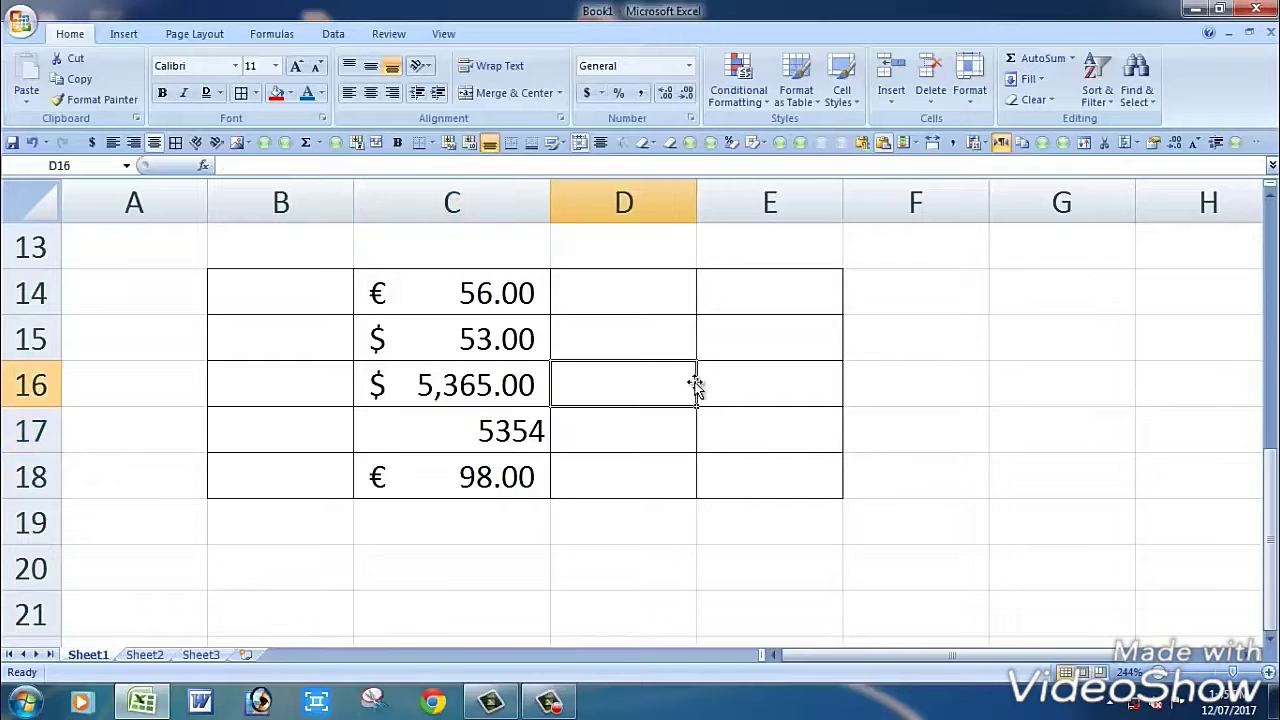
click(645, 316)
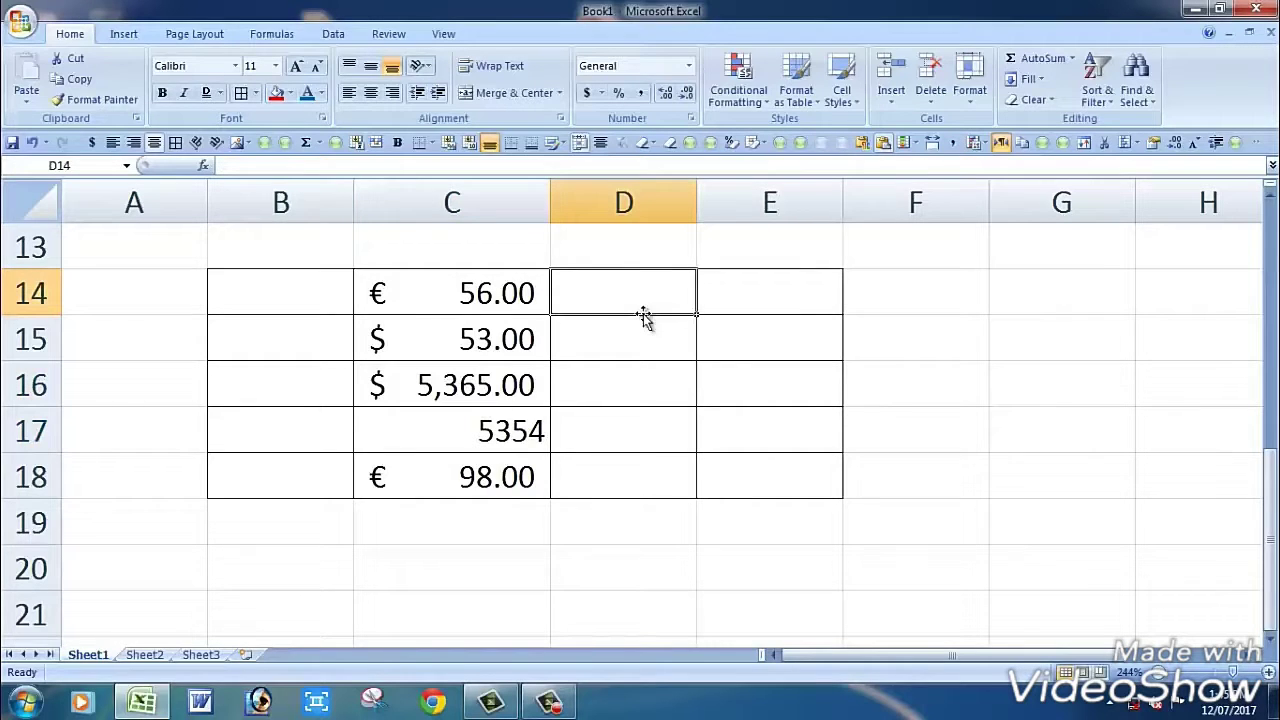
click(124, 36)
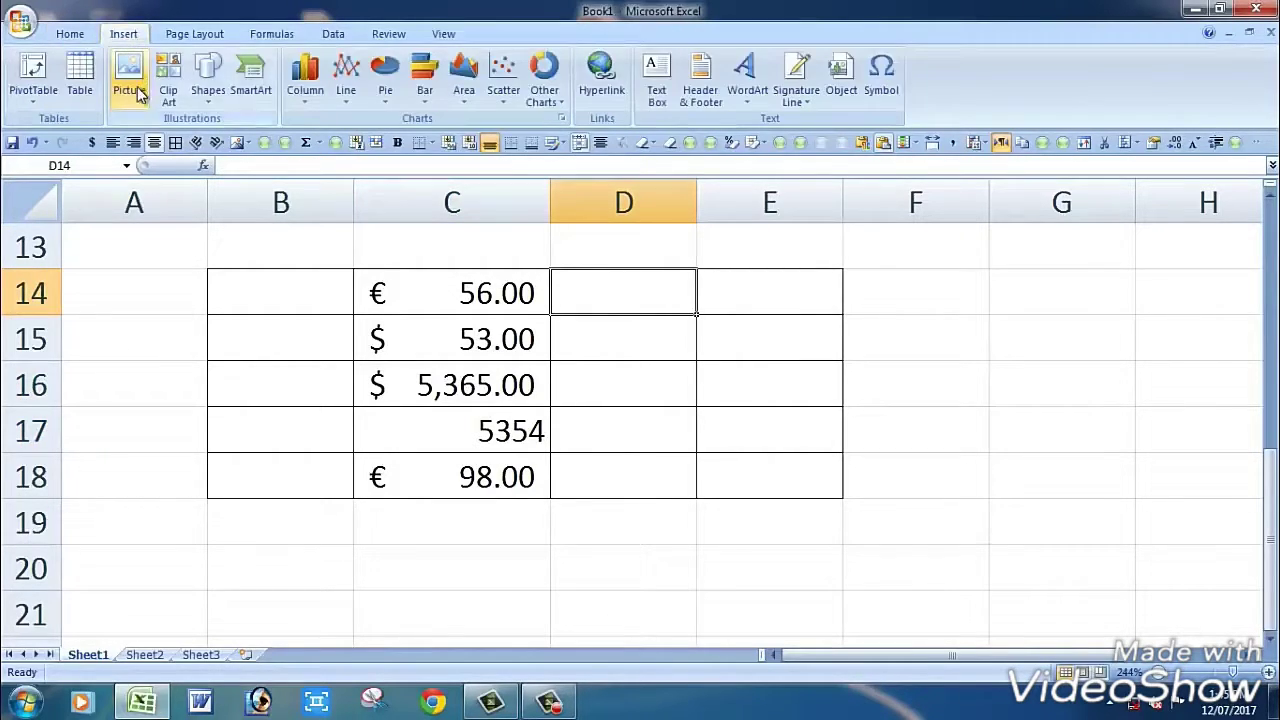
click(645, 352)
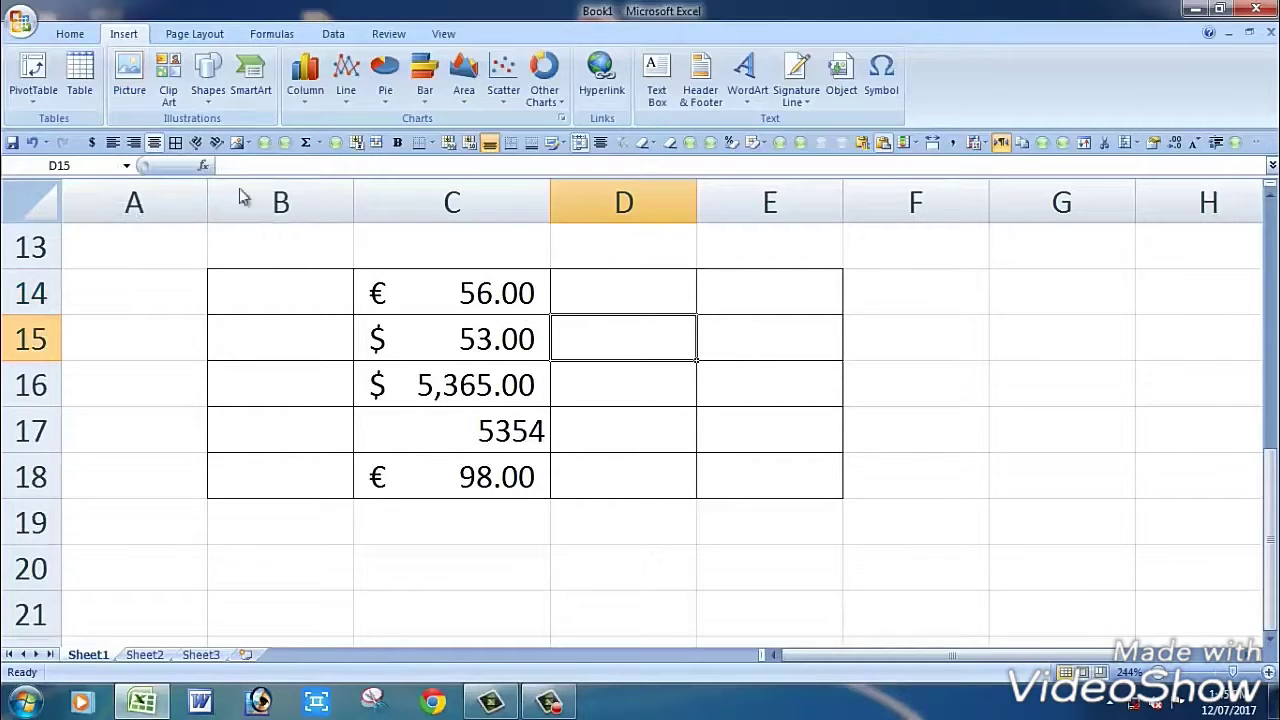
click(130, 80)
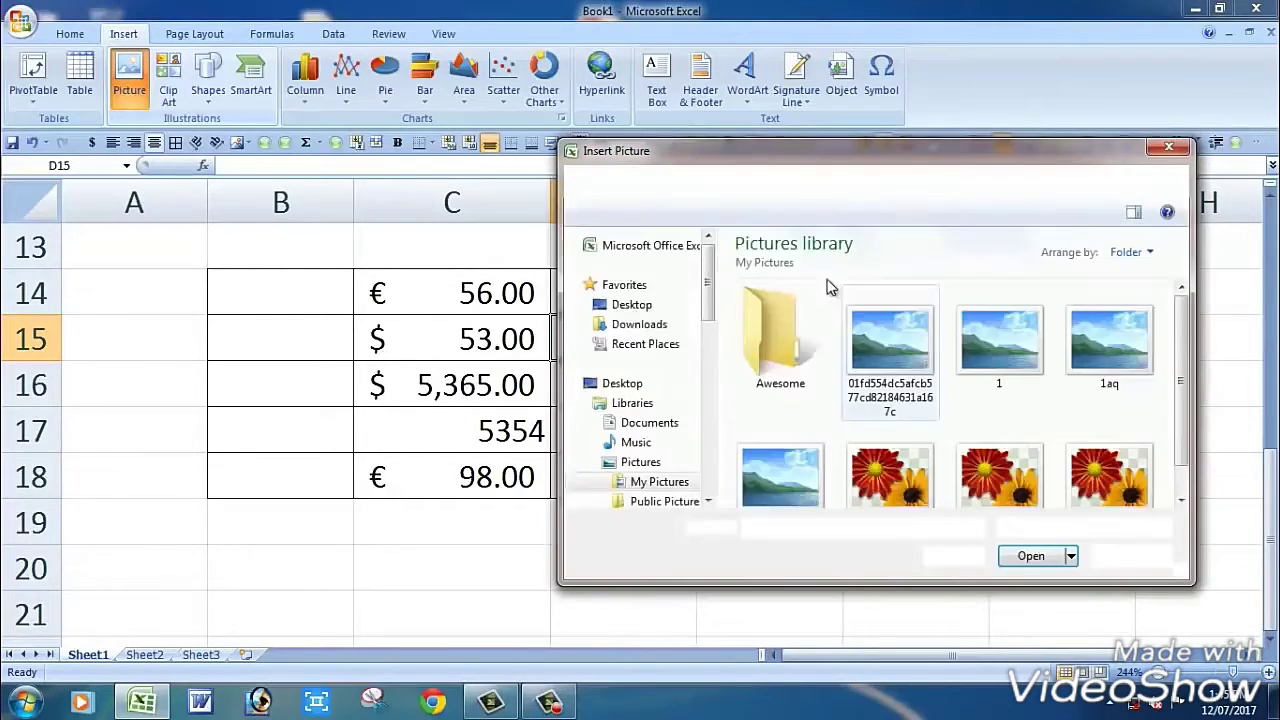
click(994, 350)
click(1031, 556)
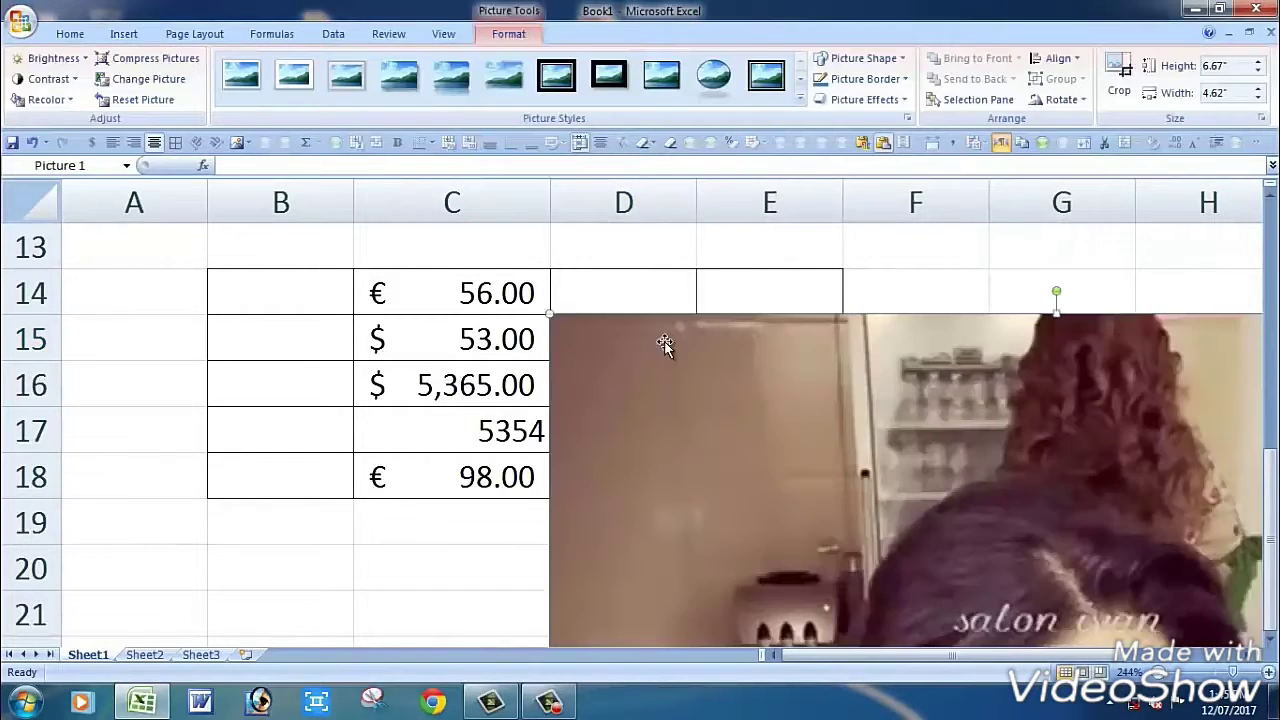
Step: Scale the inserted picture down to about 1.35" high and 0.94" wide and place it over columns D and E beside the amounts
drag(785, 393, 590, 330)
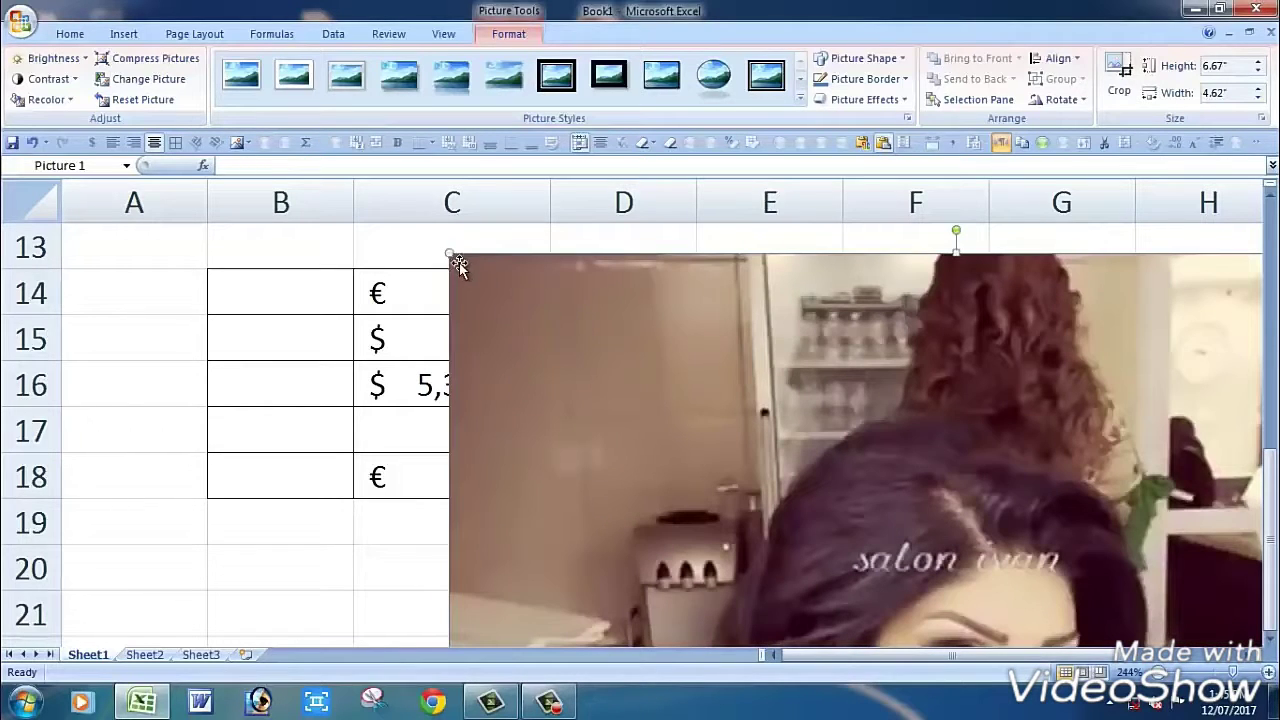
drag(449, 253, 739, 322)
drag(407, 276, 401, 270)
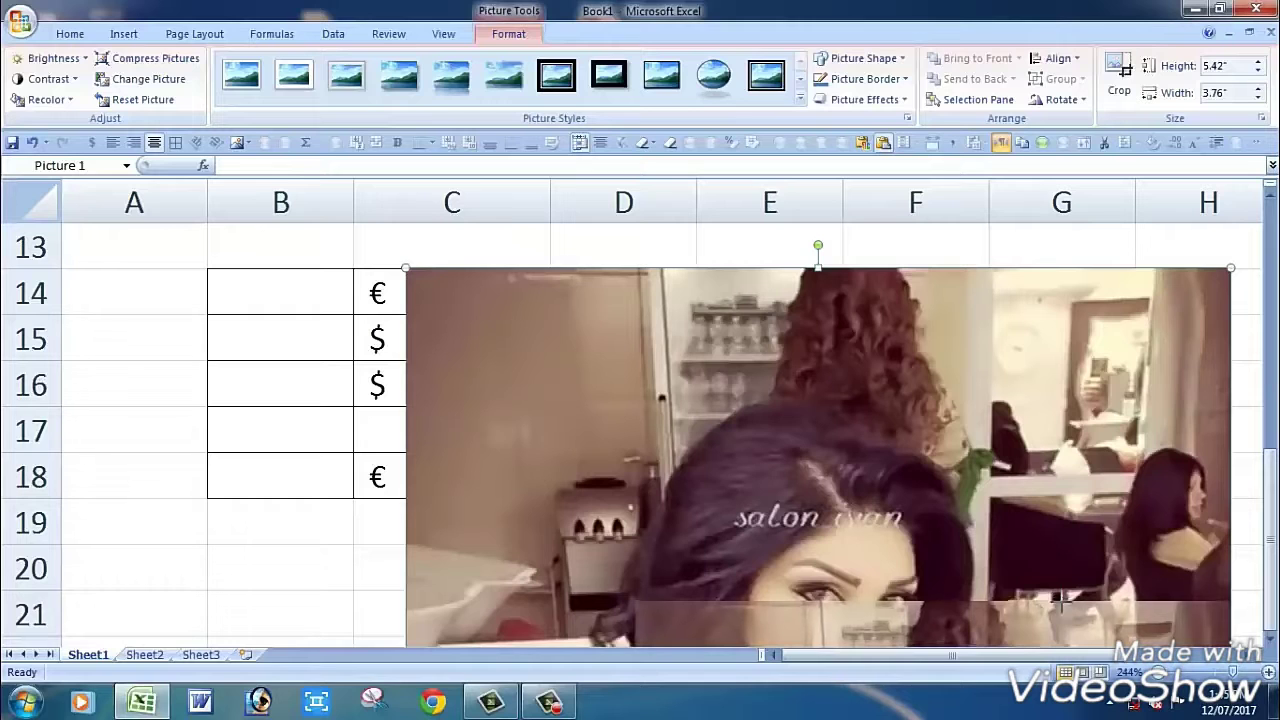
drag(1054, 601, 810, 258)
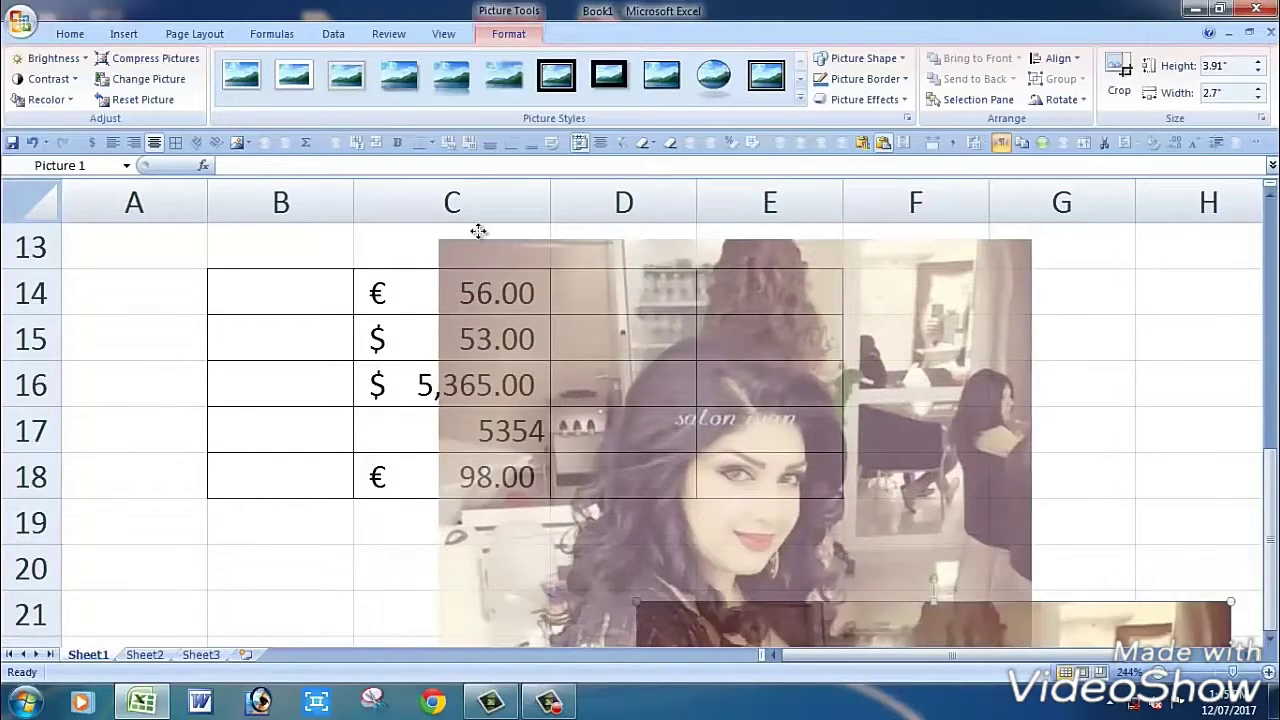
drag(455, 263, 448, 244)
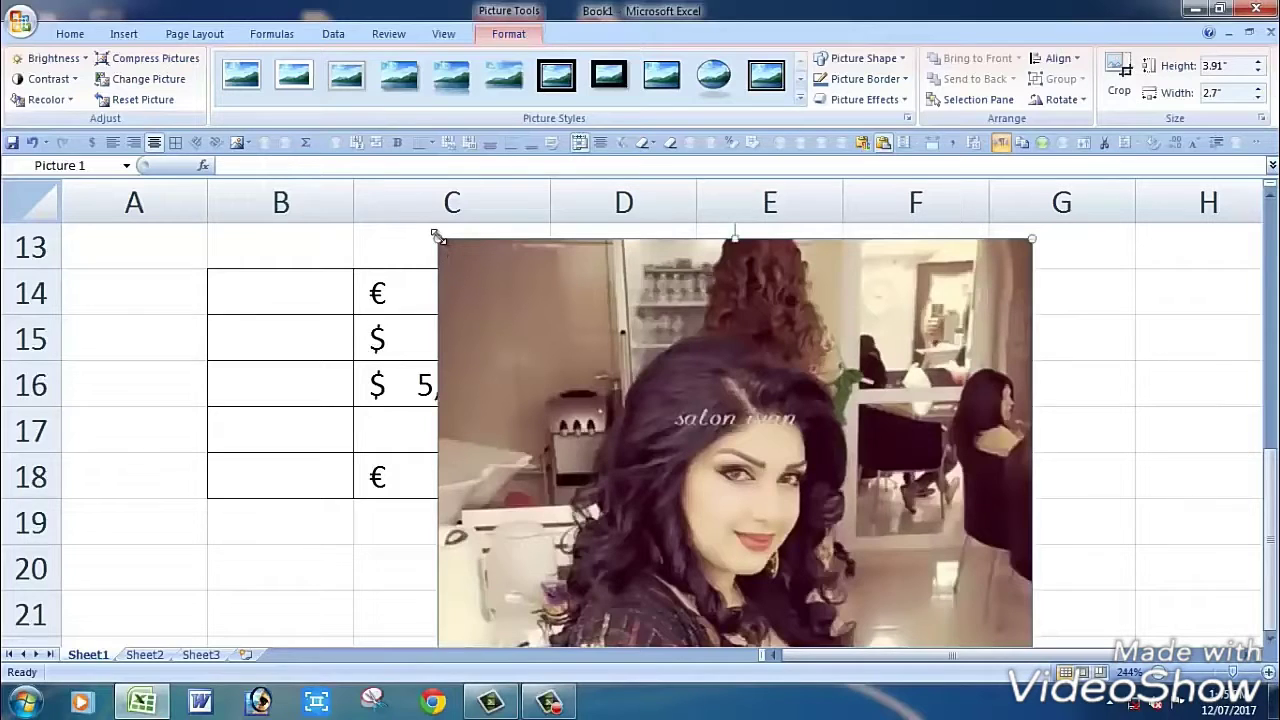
drag(594, 466, 749, 308)
drag(570, 269, 727, 498)
drag(688, 365, 661, 338)
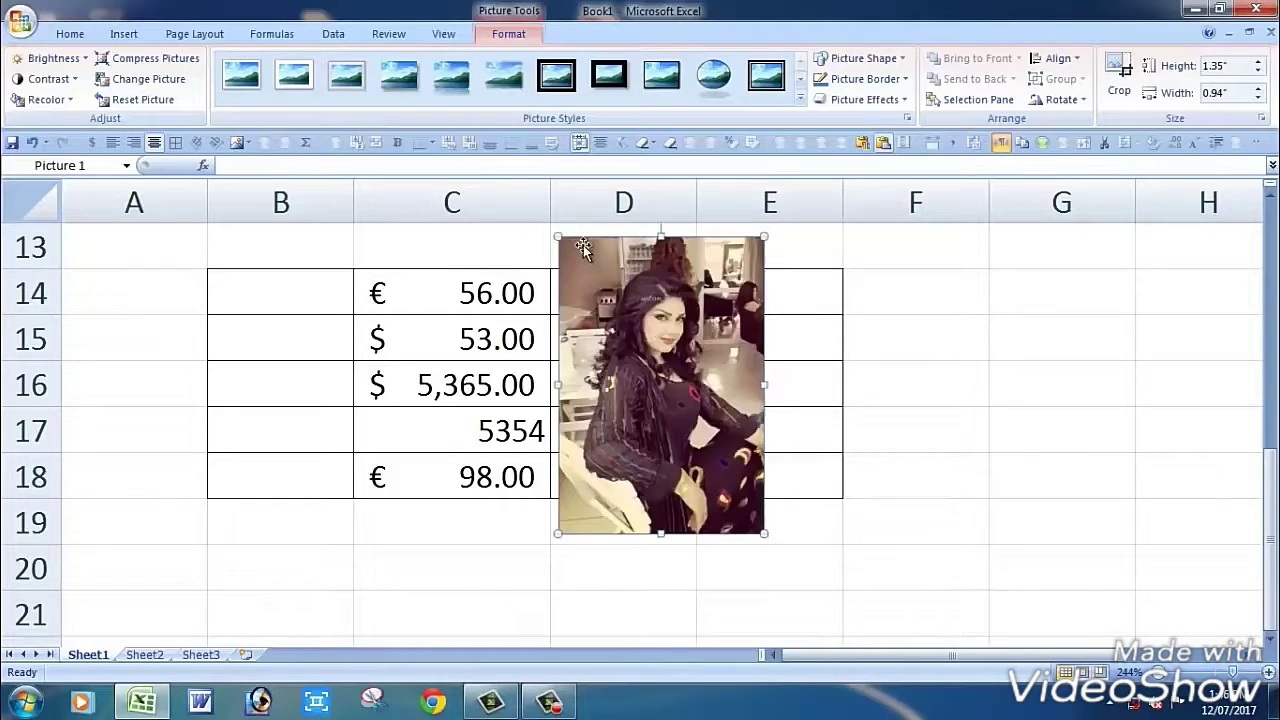
Step: Fit the picture into cell D16, narrowing column D and making row 16 slightly taller to match
drag(668, 458, 597, 395)
drag(697, 181, 638, 177)
drag(51, 407, 52, 418)
click(632, 436)
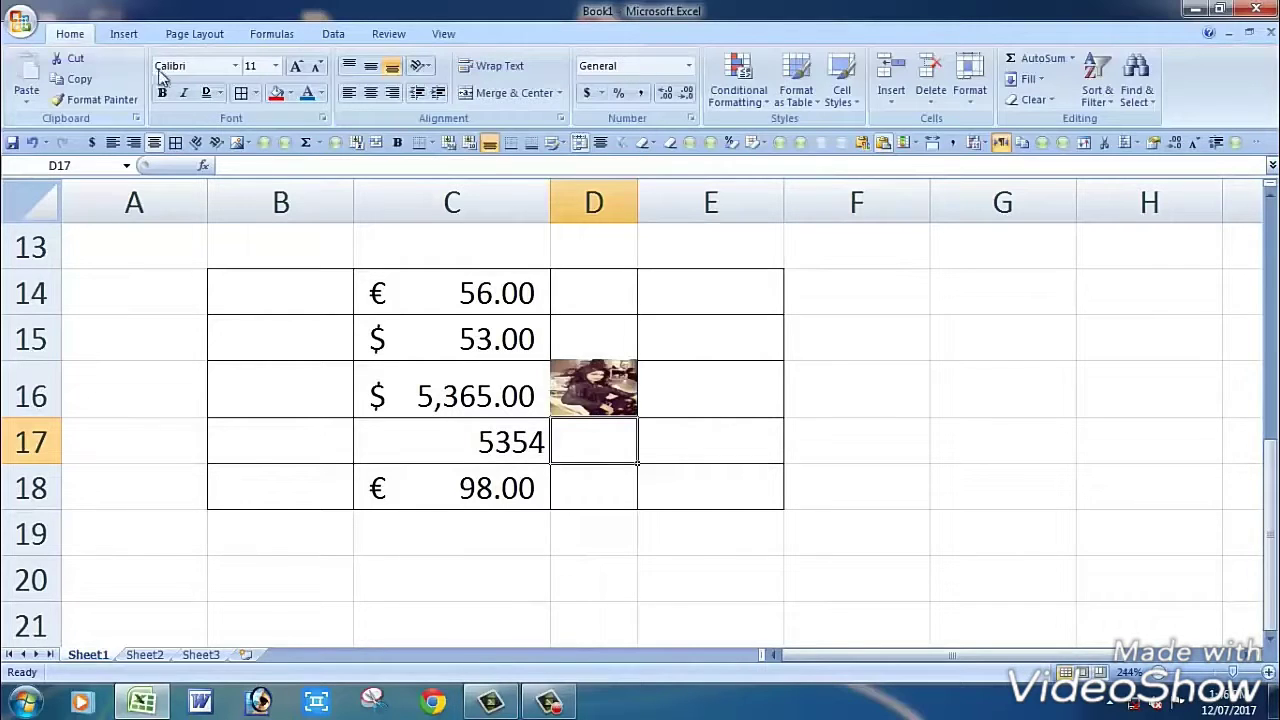
Step: Draw a Smiley Face shape across columns F and G beside the table and stretch it to about 0.51" high and 0.59" wide
click(124, 34)
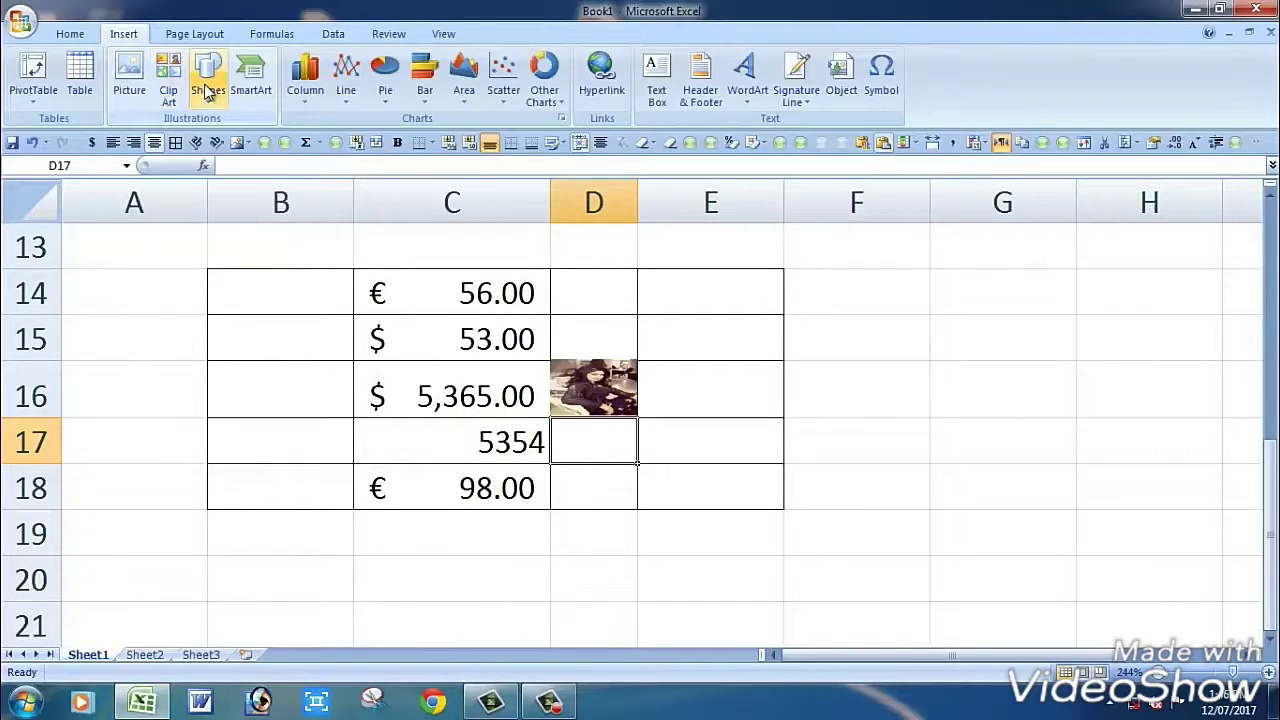
click(207, 91)
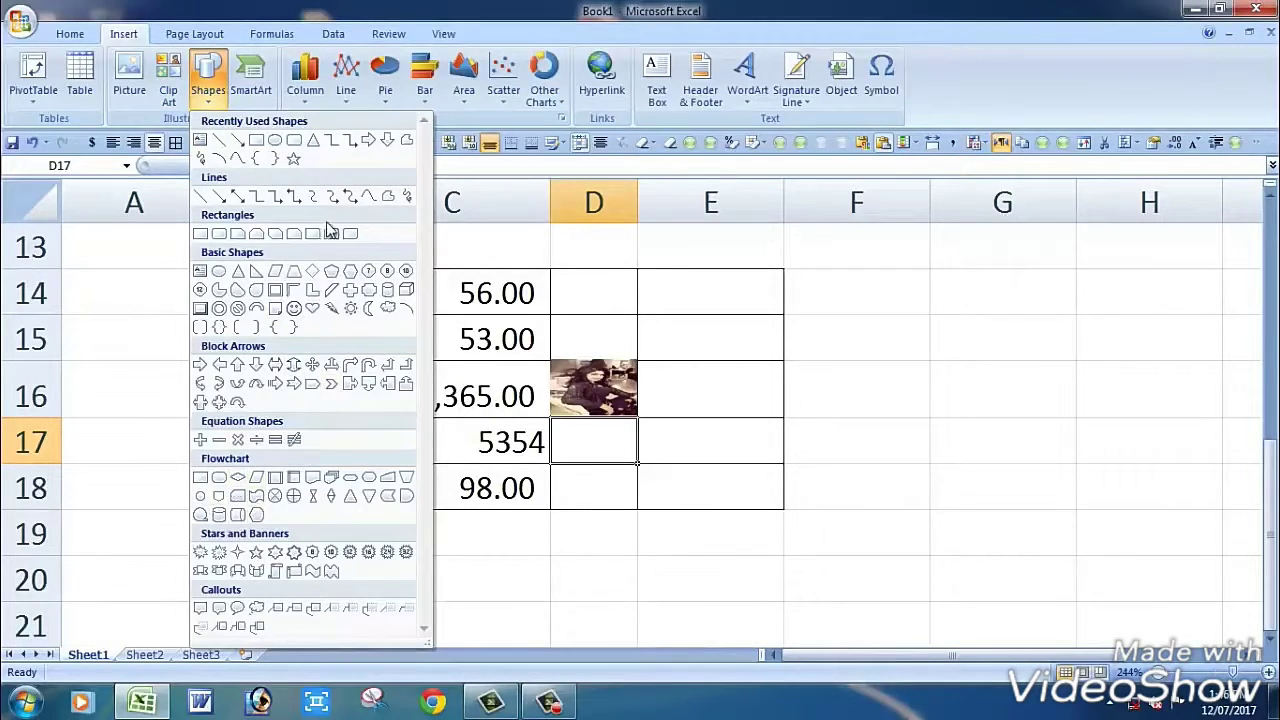
click(291, 304)
drag(842, 326, 955, 436)
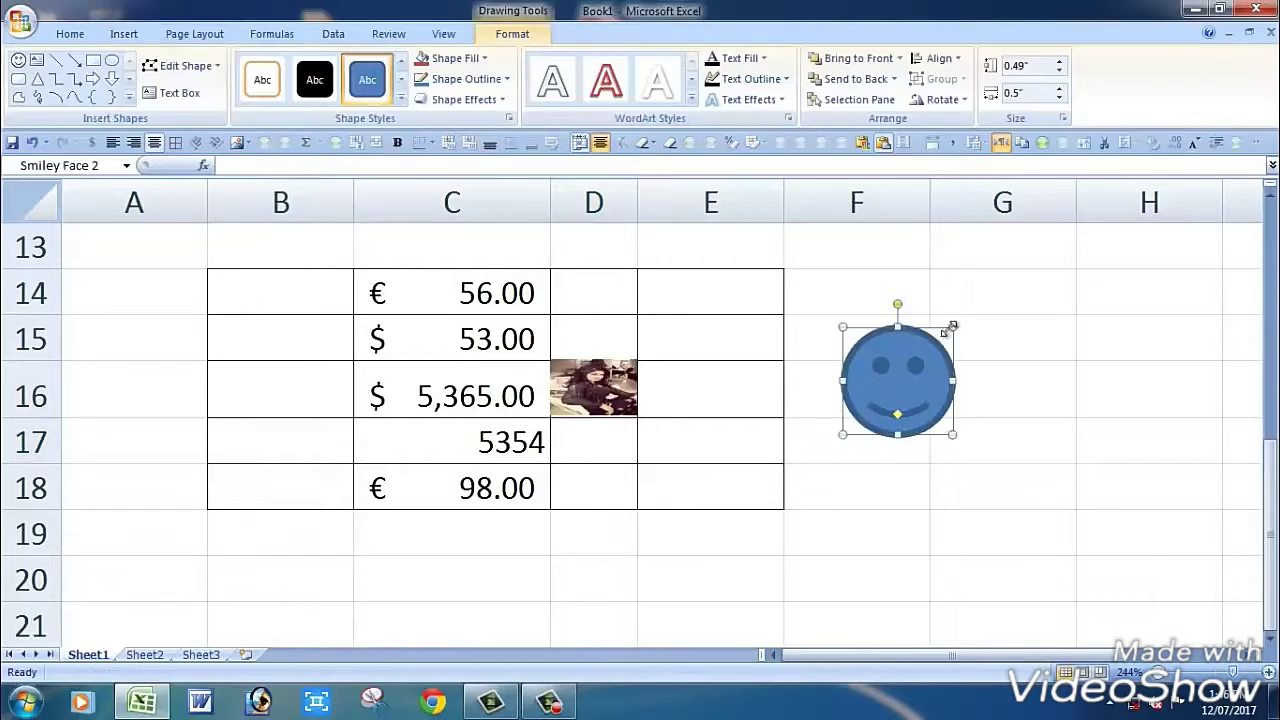
drag(955, 327, 972, 321)
click(909, 280)
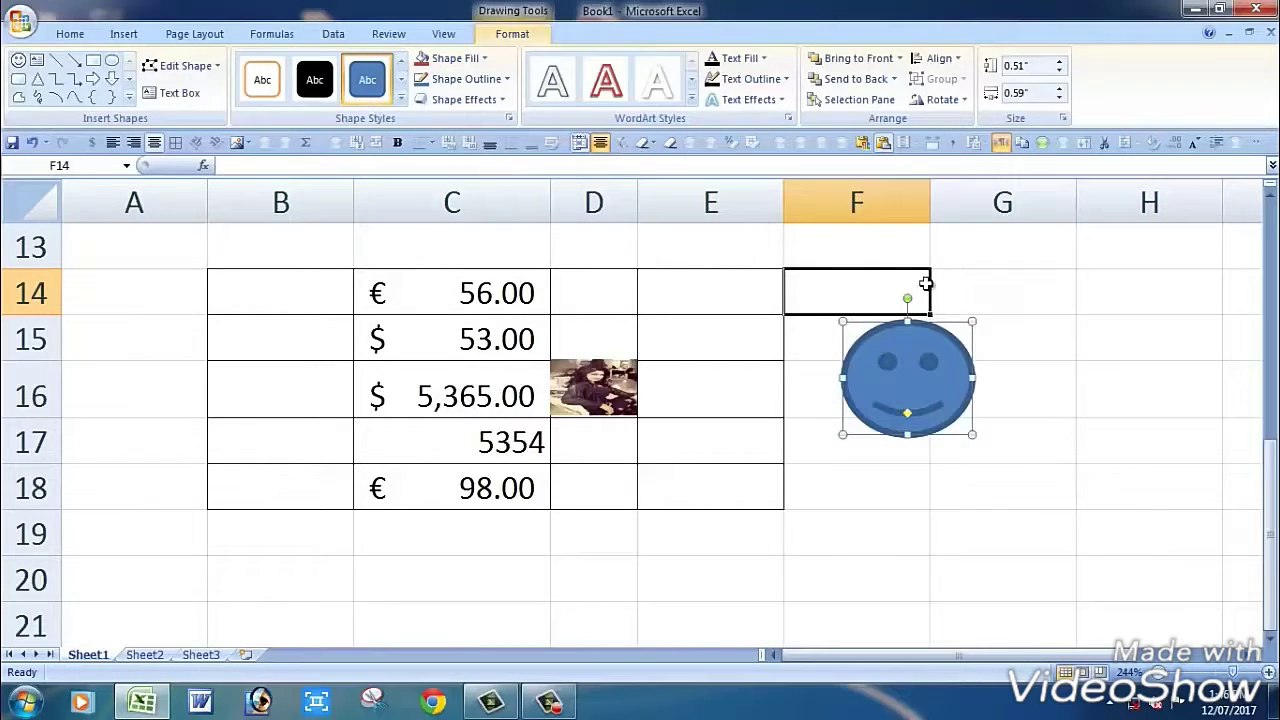
Step: Rotate the smiley face clockwise and move it onto column E of the table, next to the picture
click(907, 297)
drag(909, 298, 955, 316)
drag(921, 375, 720, 385)
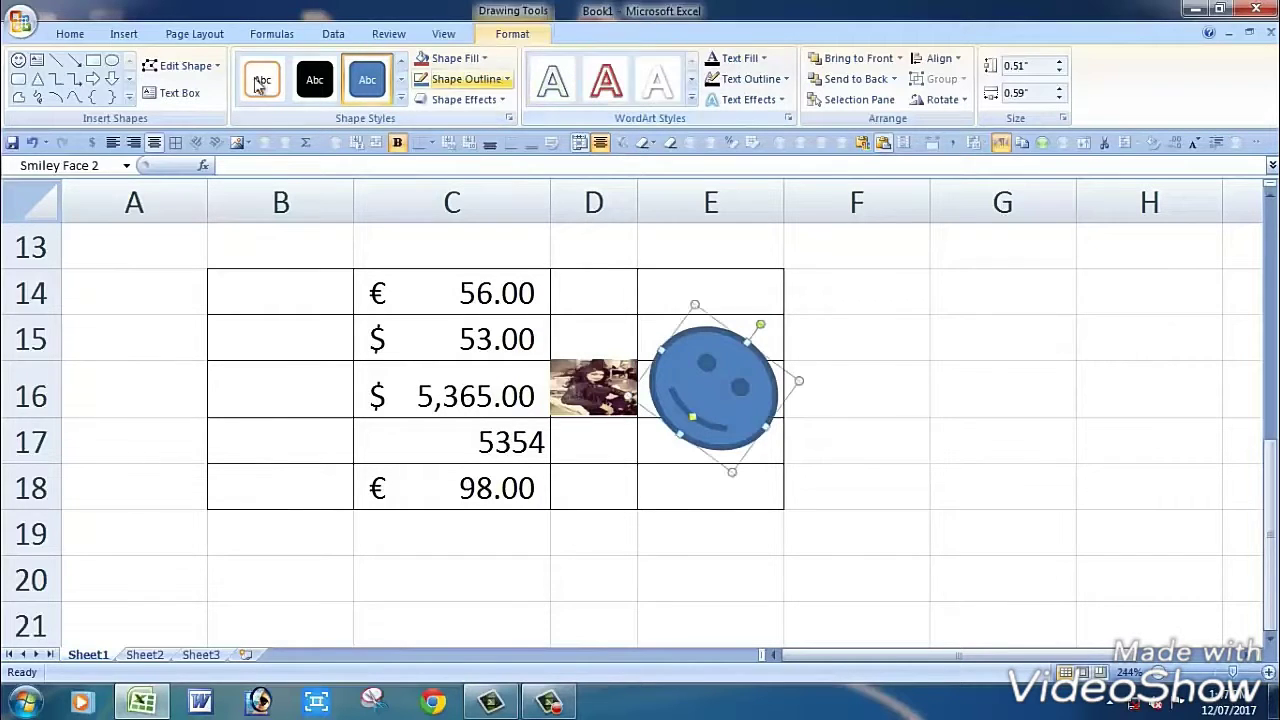
click(812, 388)
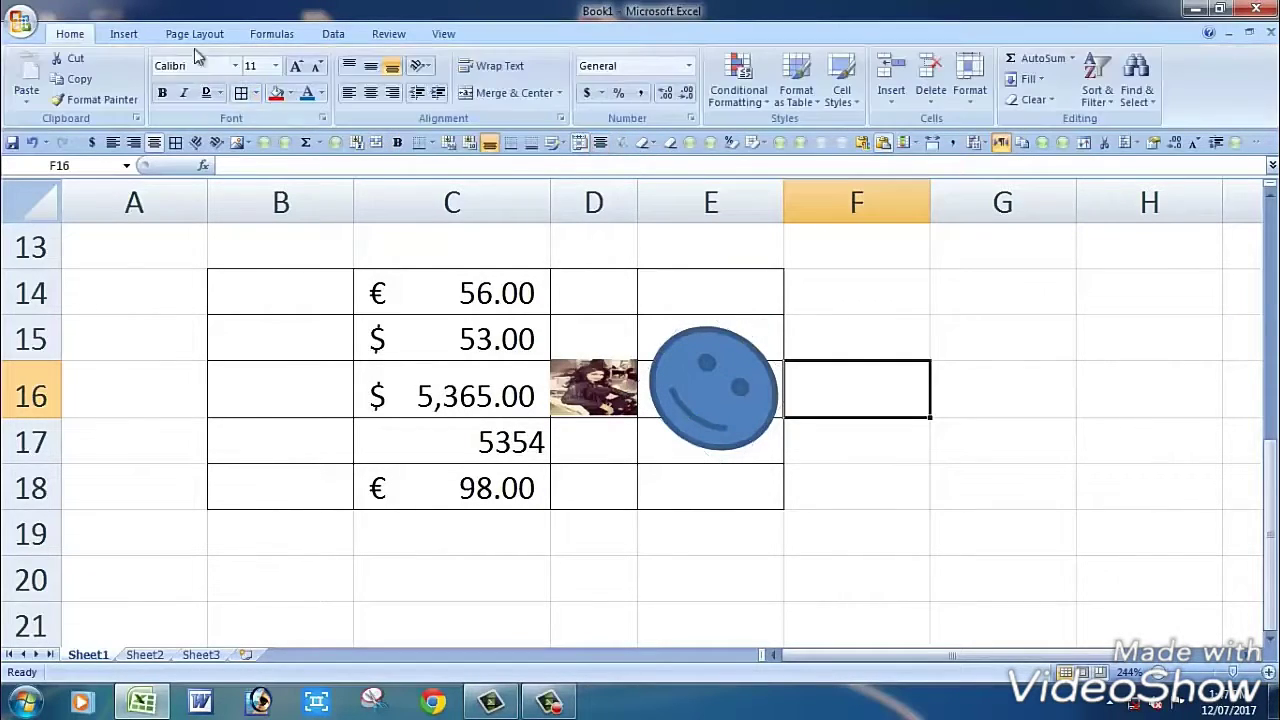
Step: Insert a 2-D clustered column chart from the amounts in C14:C18
click(126, 36)
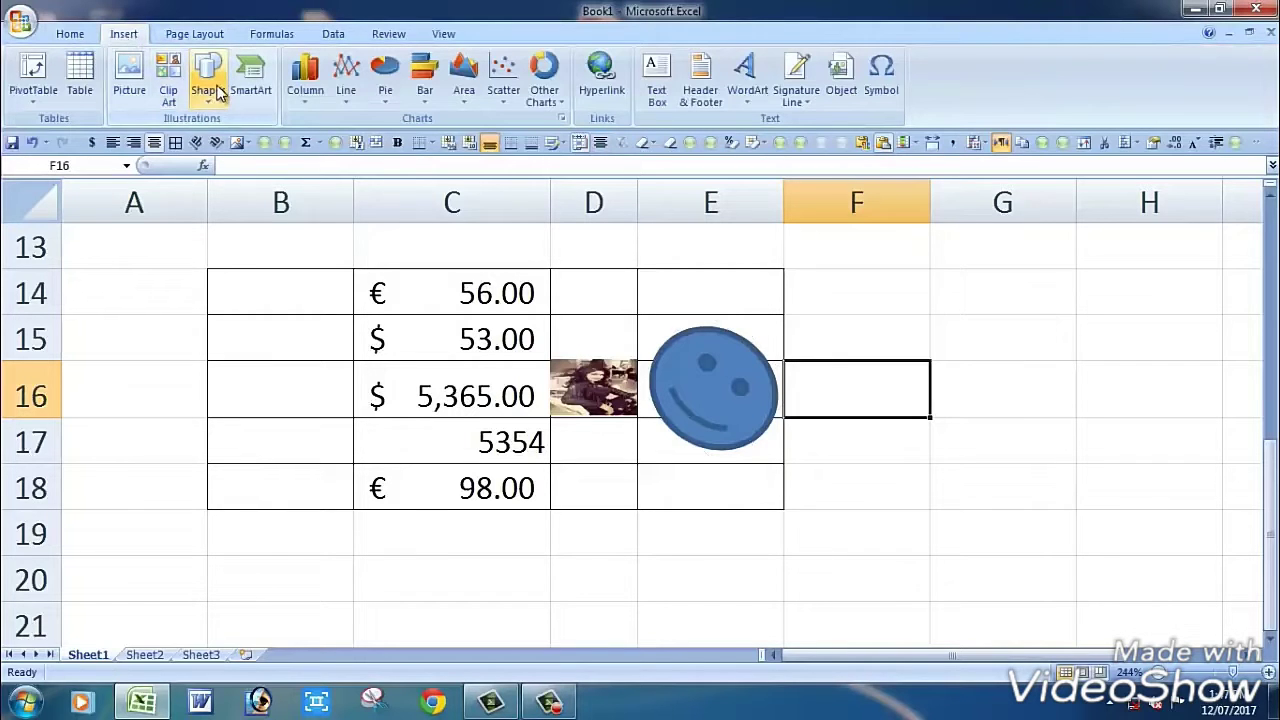
click(605, 469)
drag(423, 290, 433, 494)
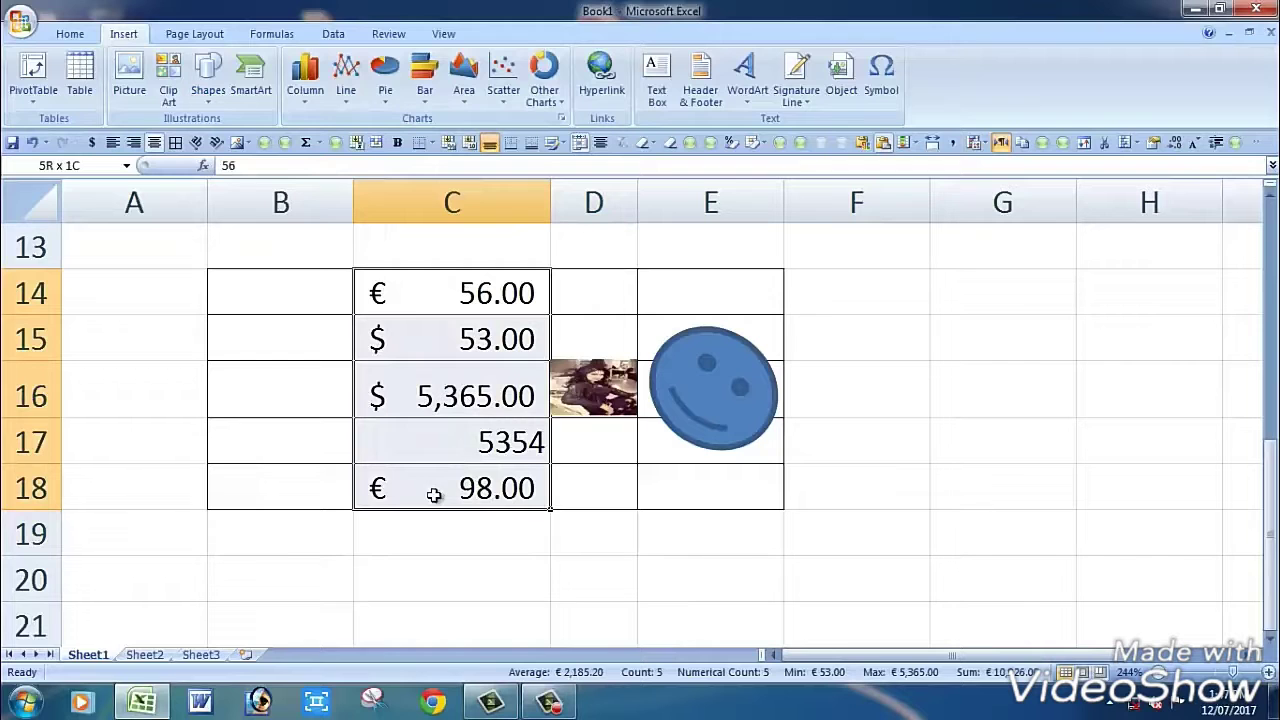
click(308, 86)
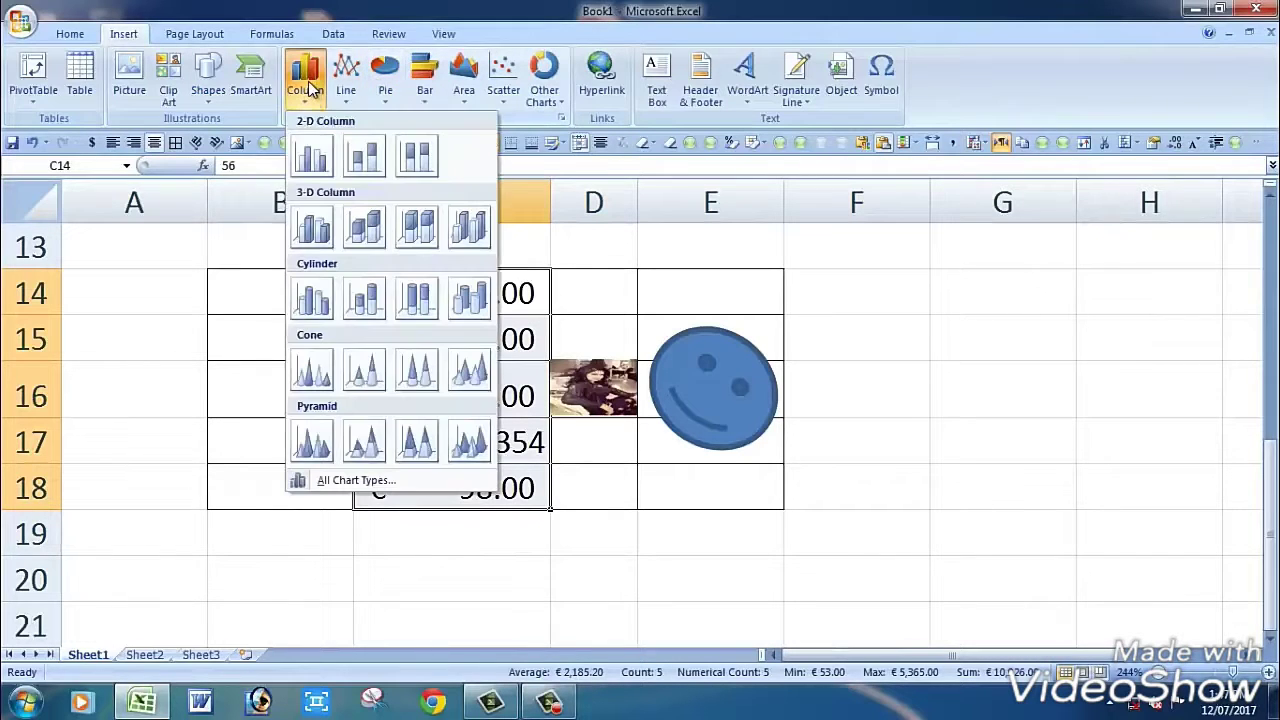
click(316, 157)
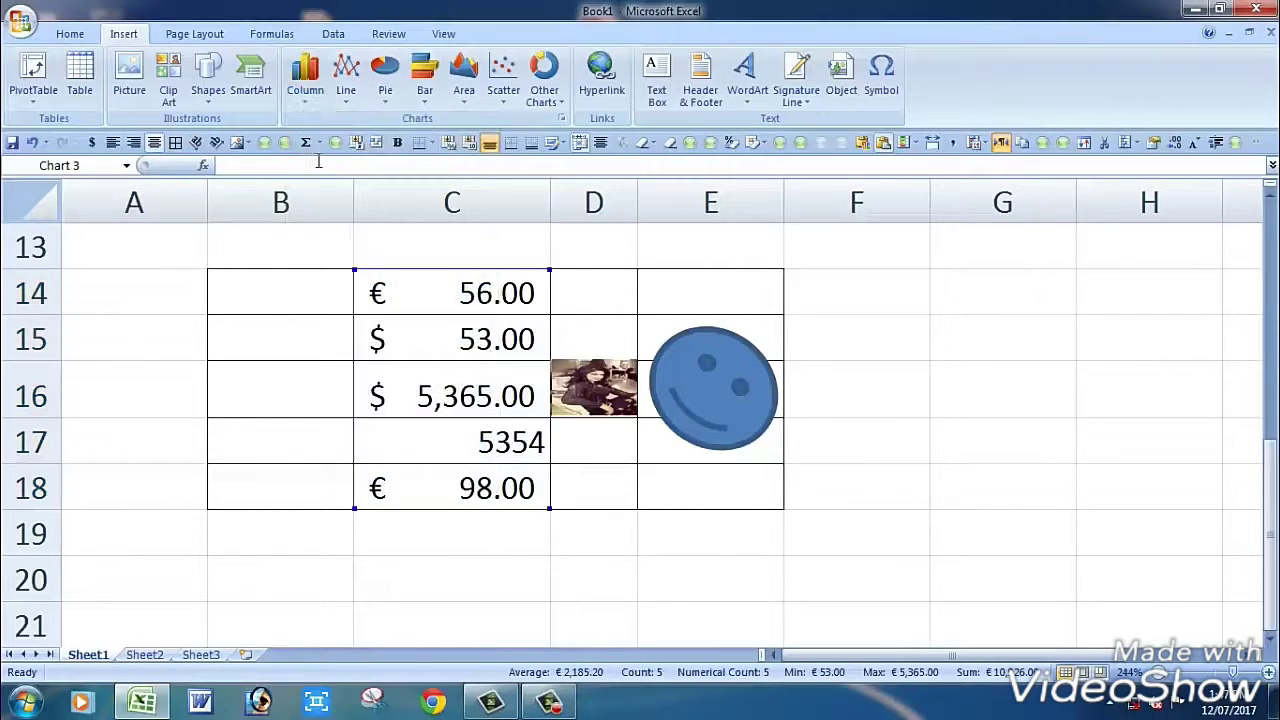
Step: Look over the column chart and shift its plot area toward the chart's right edge, under the legend
scroll(920, 477, down, 4)
scroll(890, 480, up, 2)
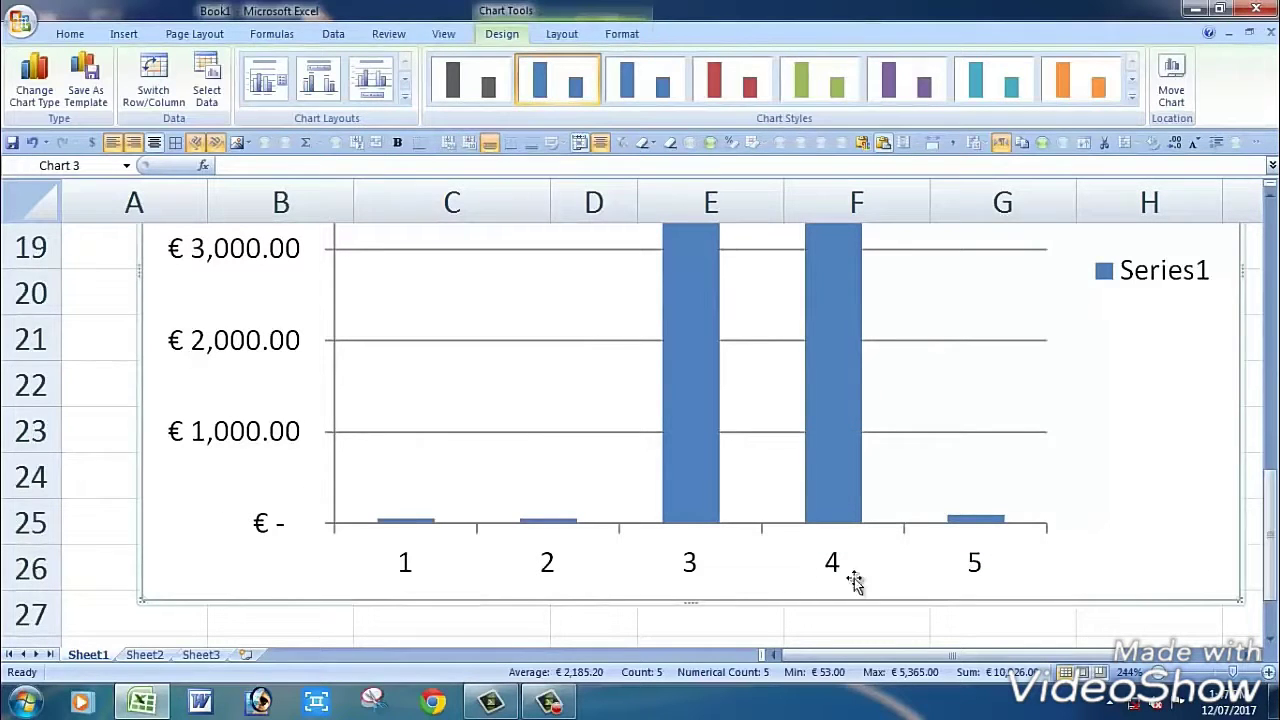
scroll(883, 552, up, 3)
scroll(882, 553, down, 1)
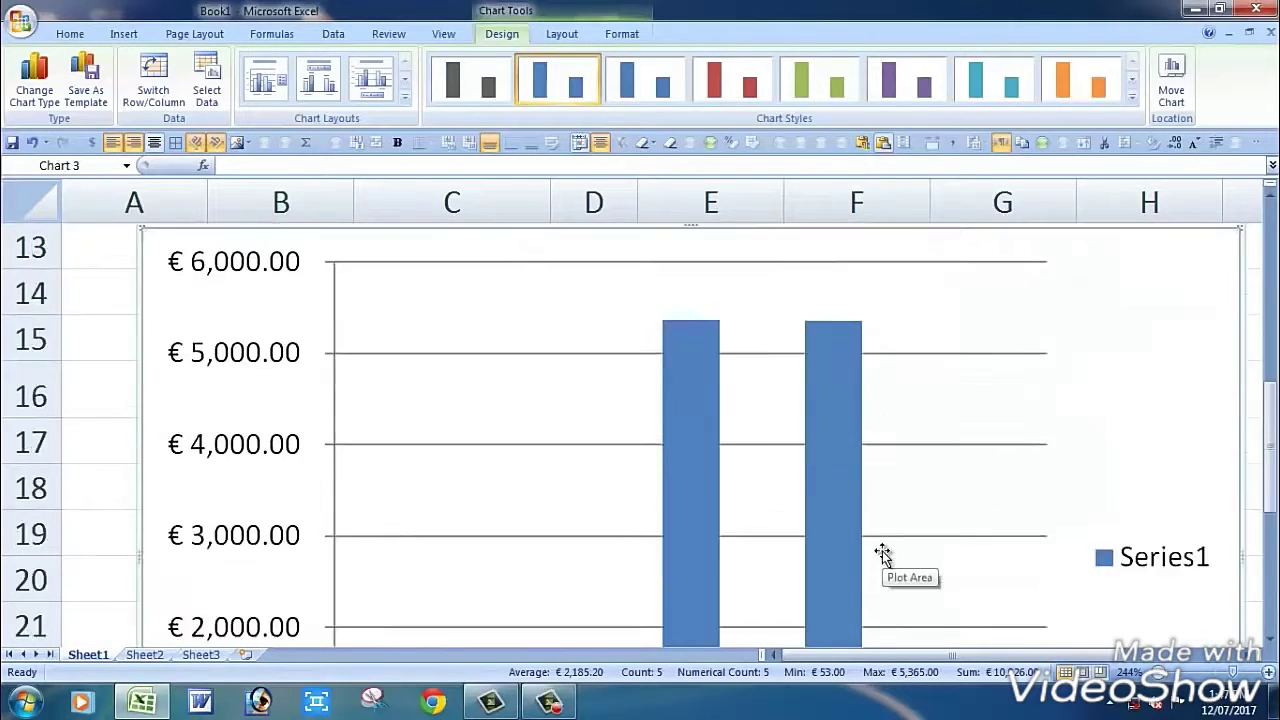
scroll(884, 554, down, 2)
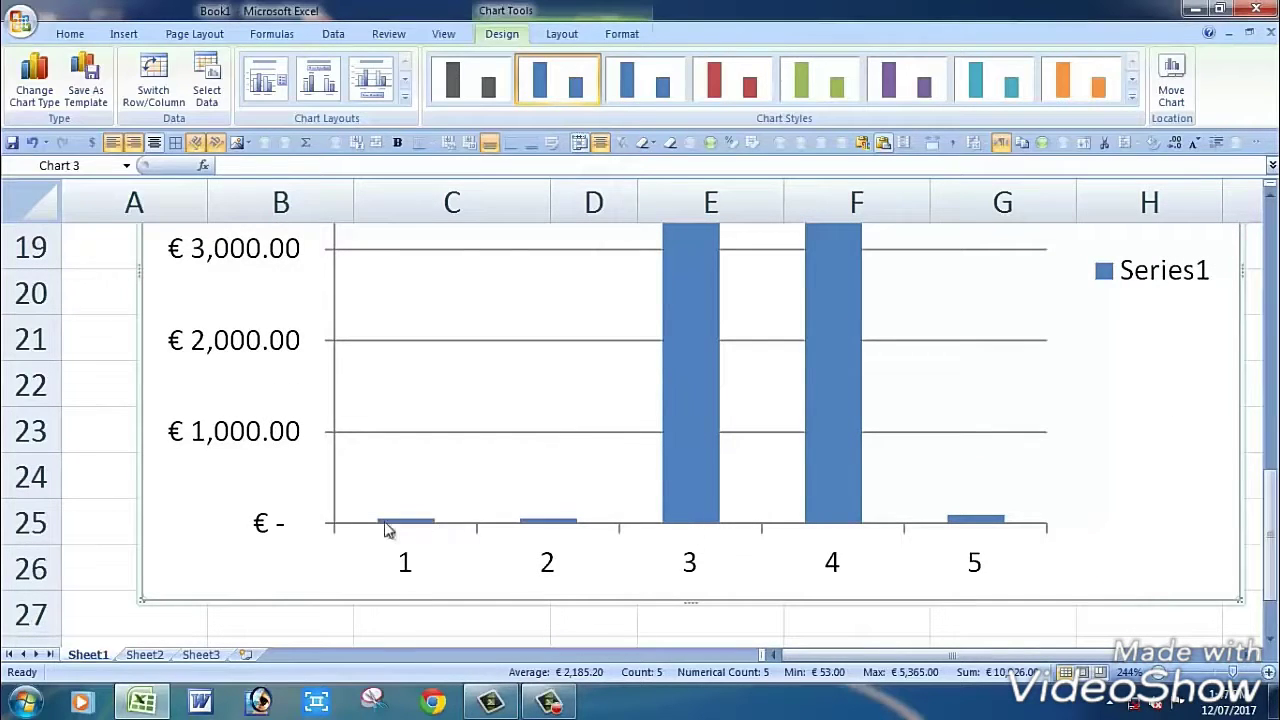
click(589, 497)
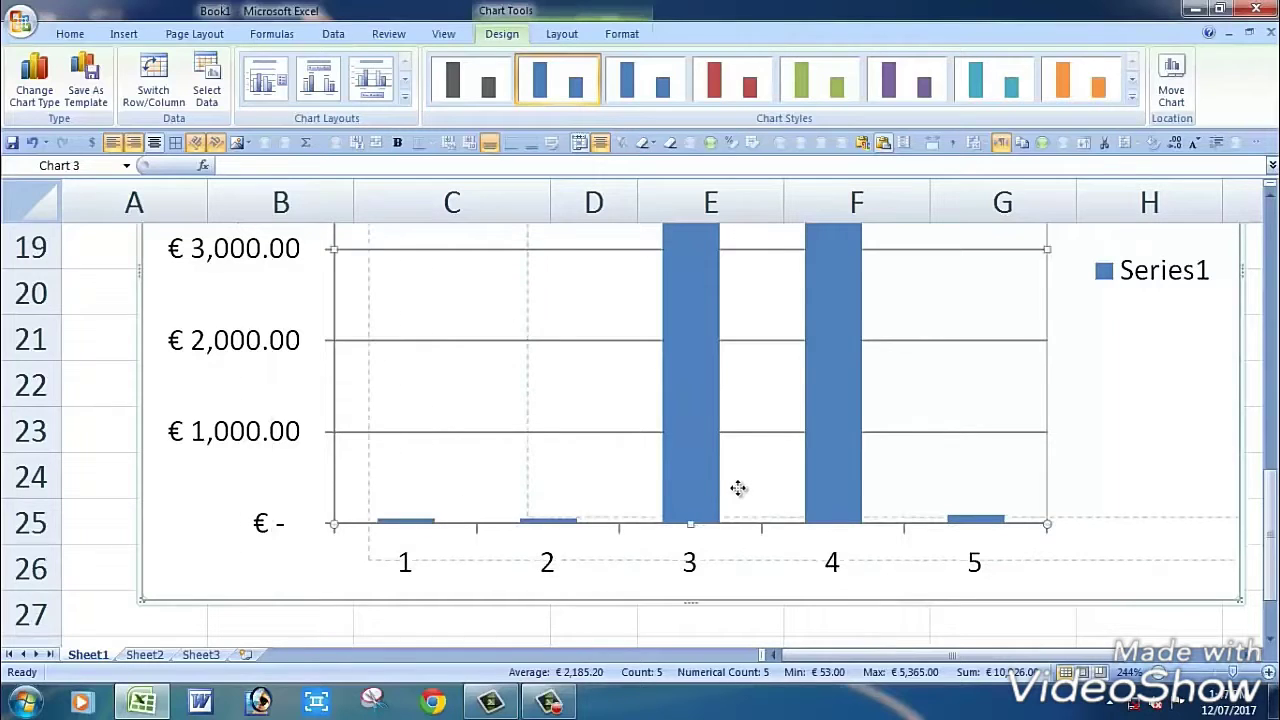
drag(751, 490, 751, 490)
scroll(751, 490, up, 3)
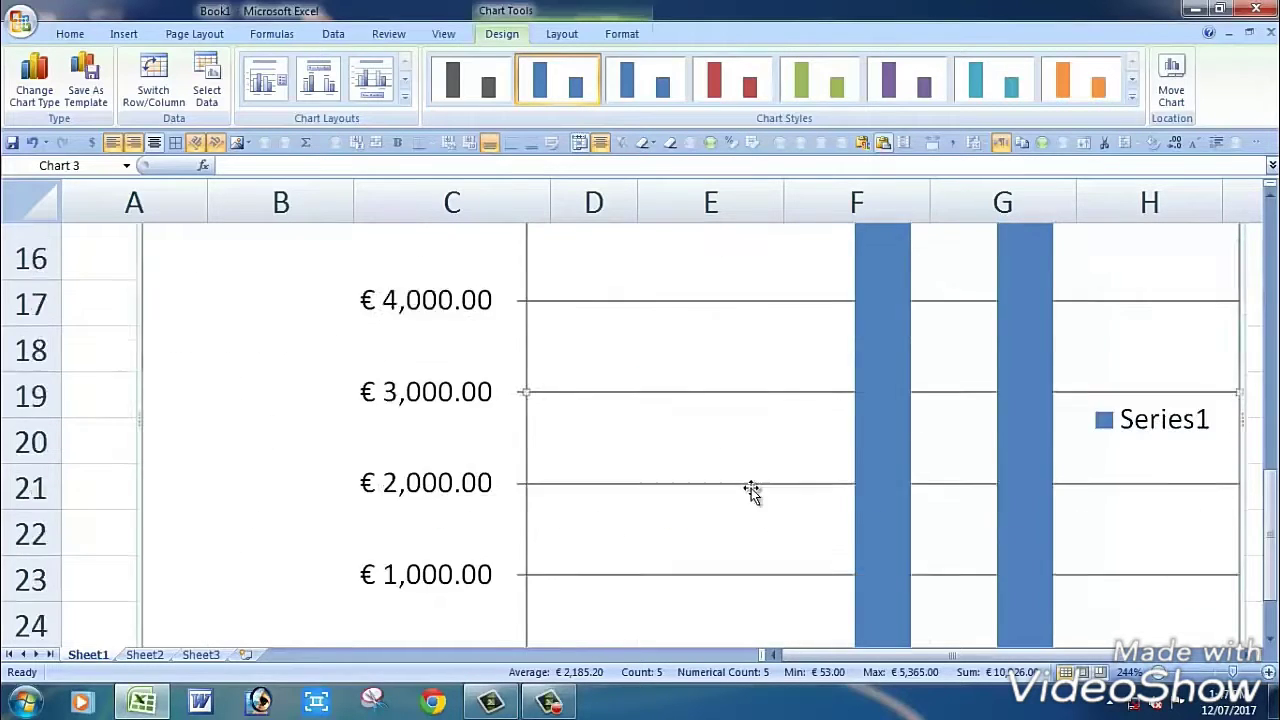
scroll(751, 494, up, 3)
scroll(729, 472, down, 3)
scroll(729, 474, down, 3)
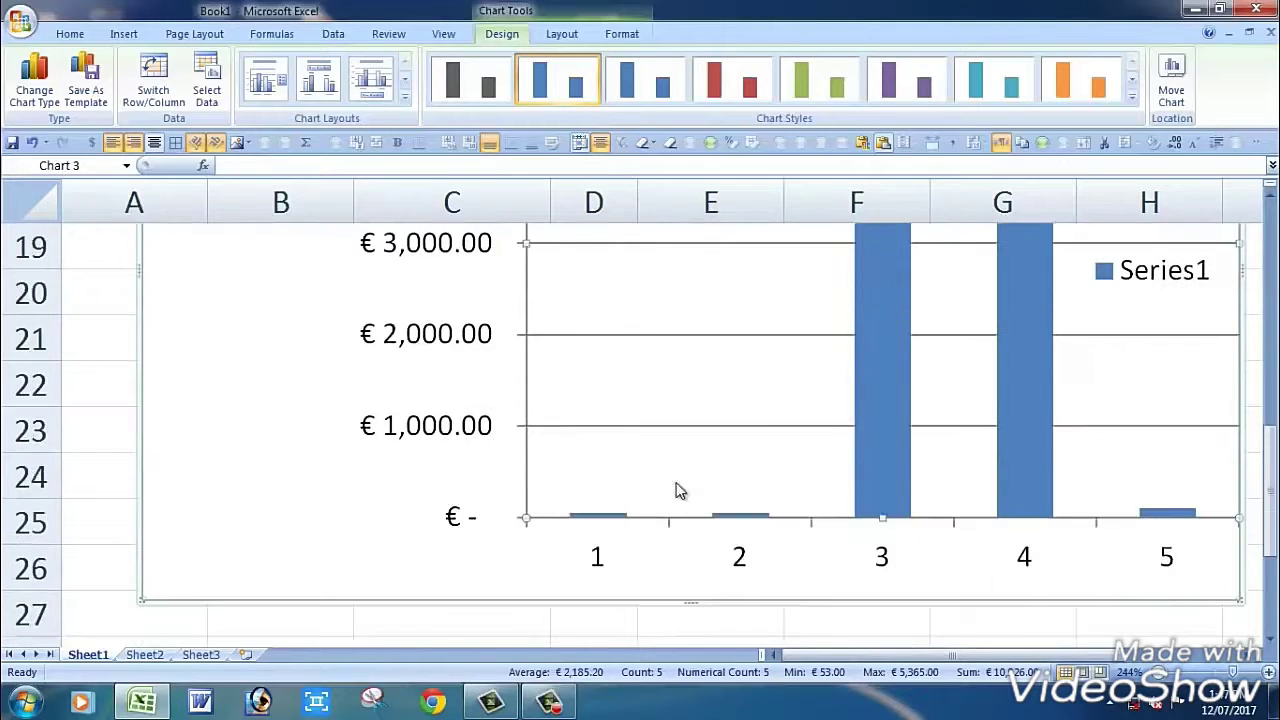
scroll(705, 438, up, 2)
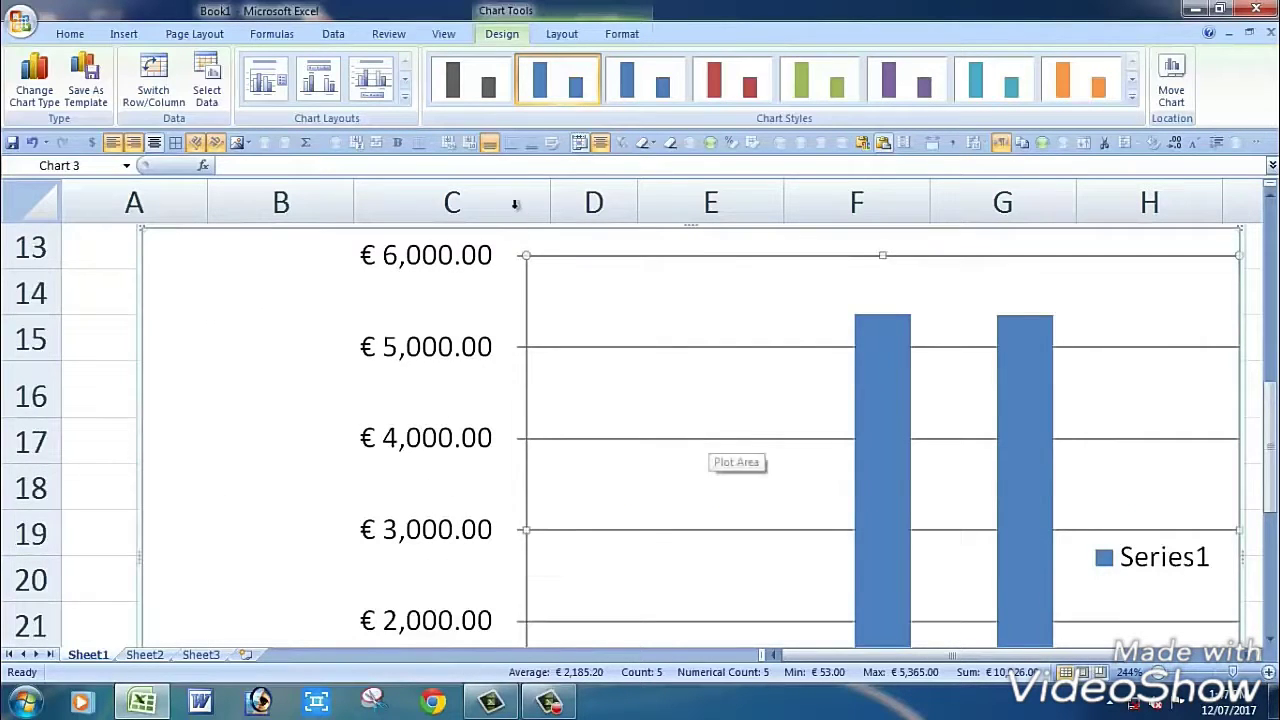
click(124, 38)
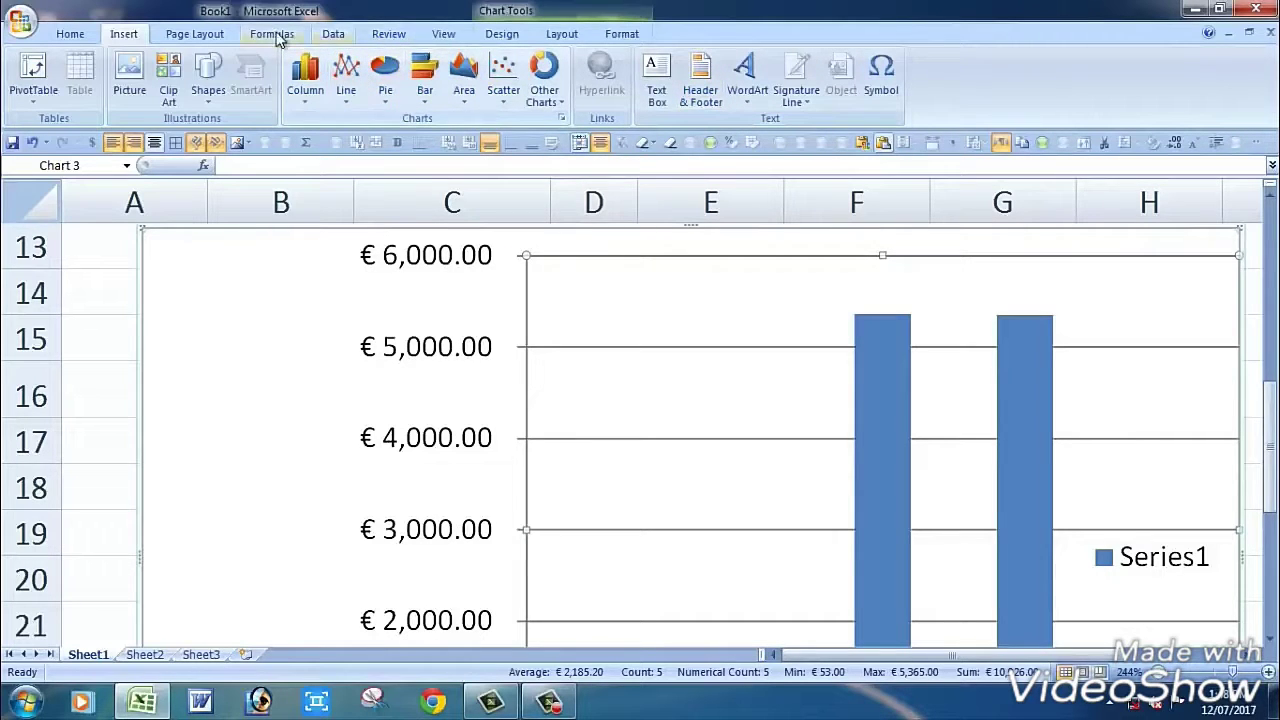
click(195, 34)
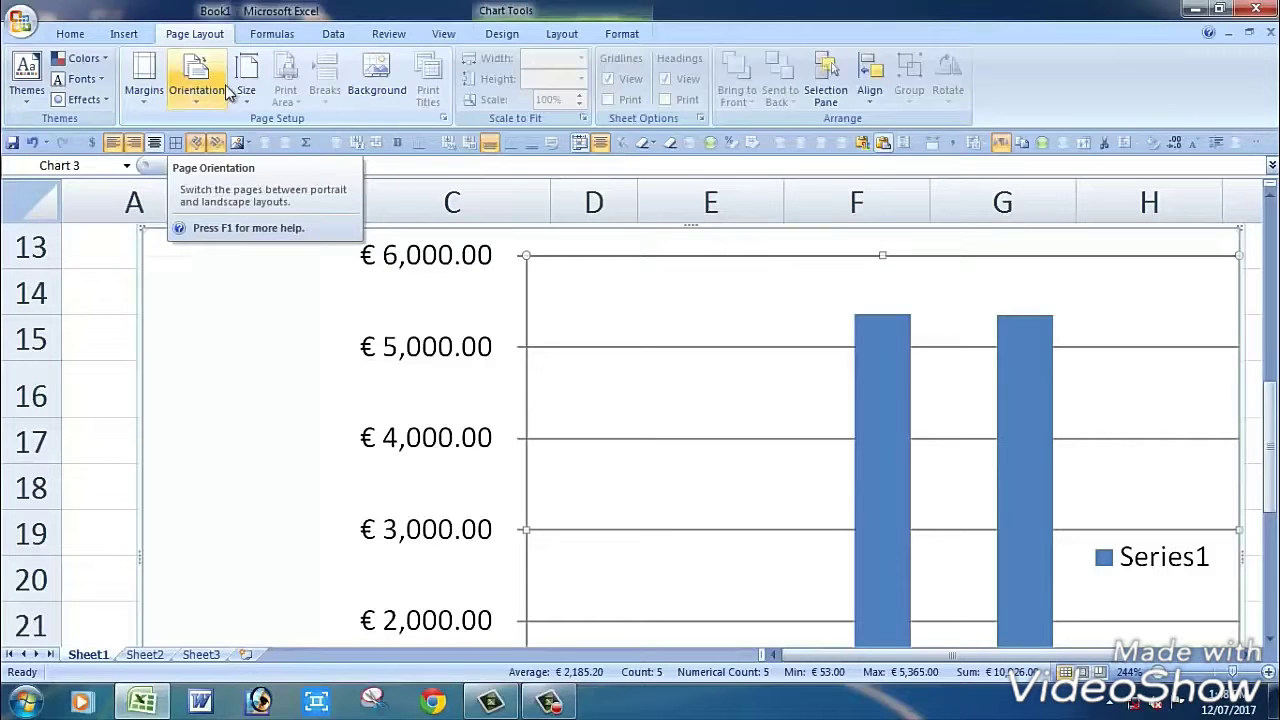
click(265, 38)
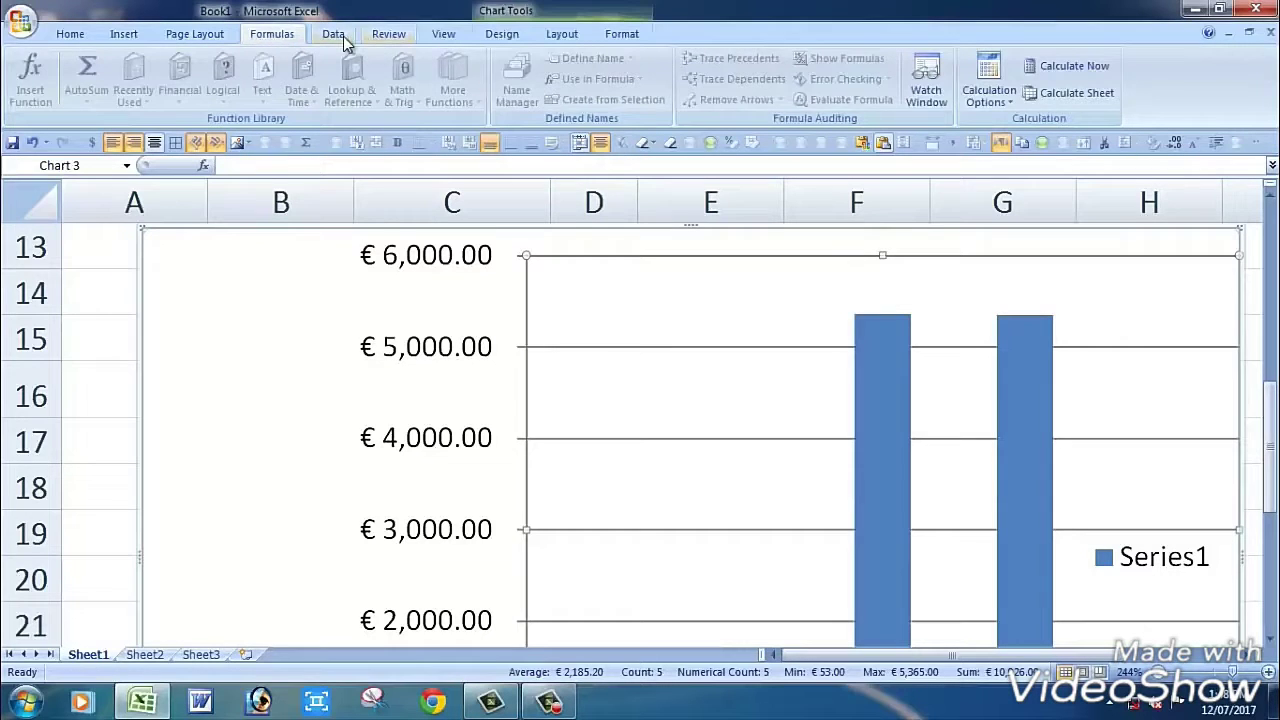
click(343, 38)
click(446, 36)
click(505, 36)
click(562, 36)
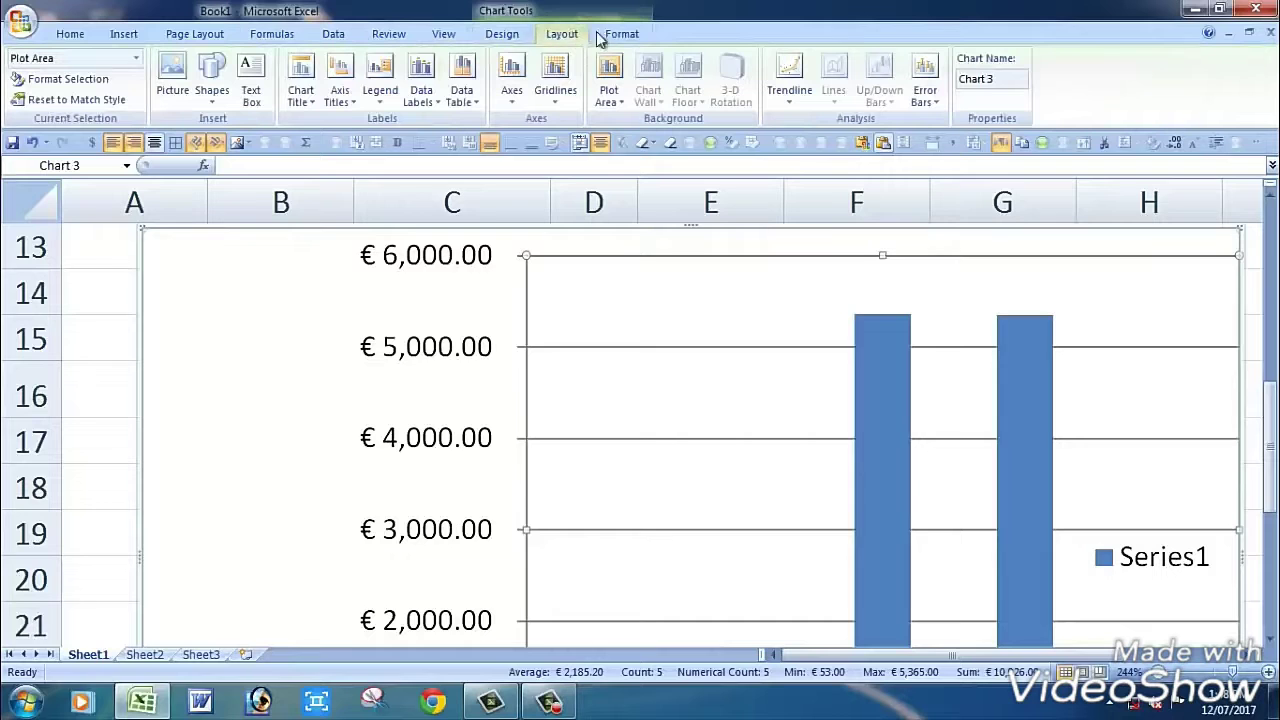
click(606, 35)
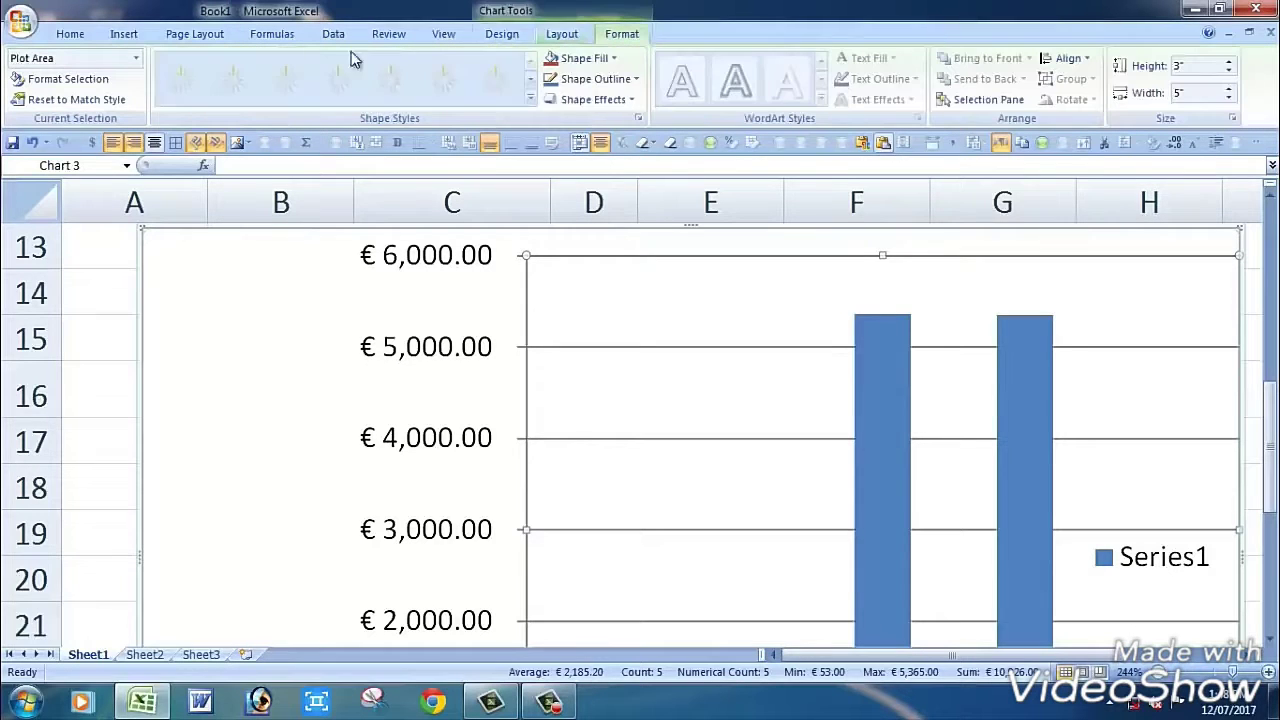
click(125, 36)
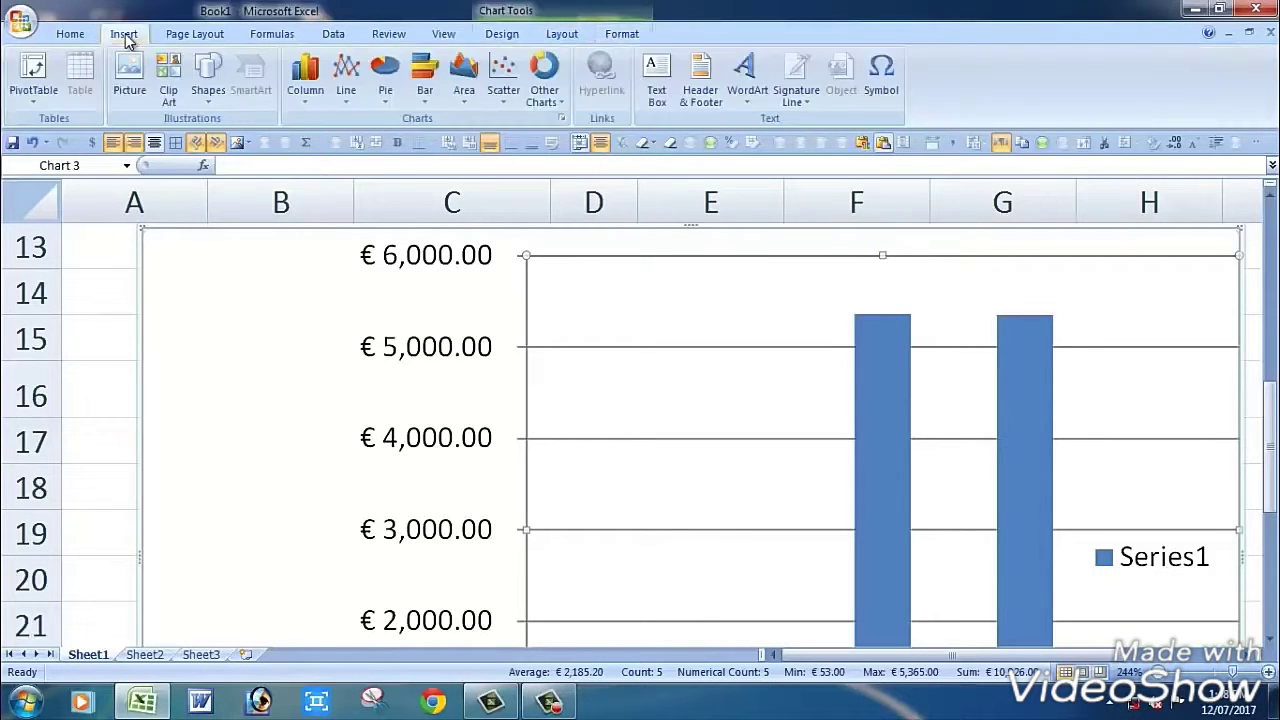
click(72, 36)
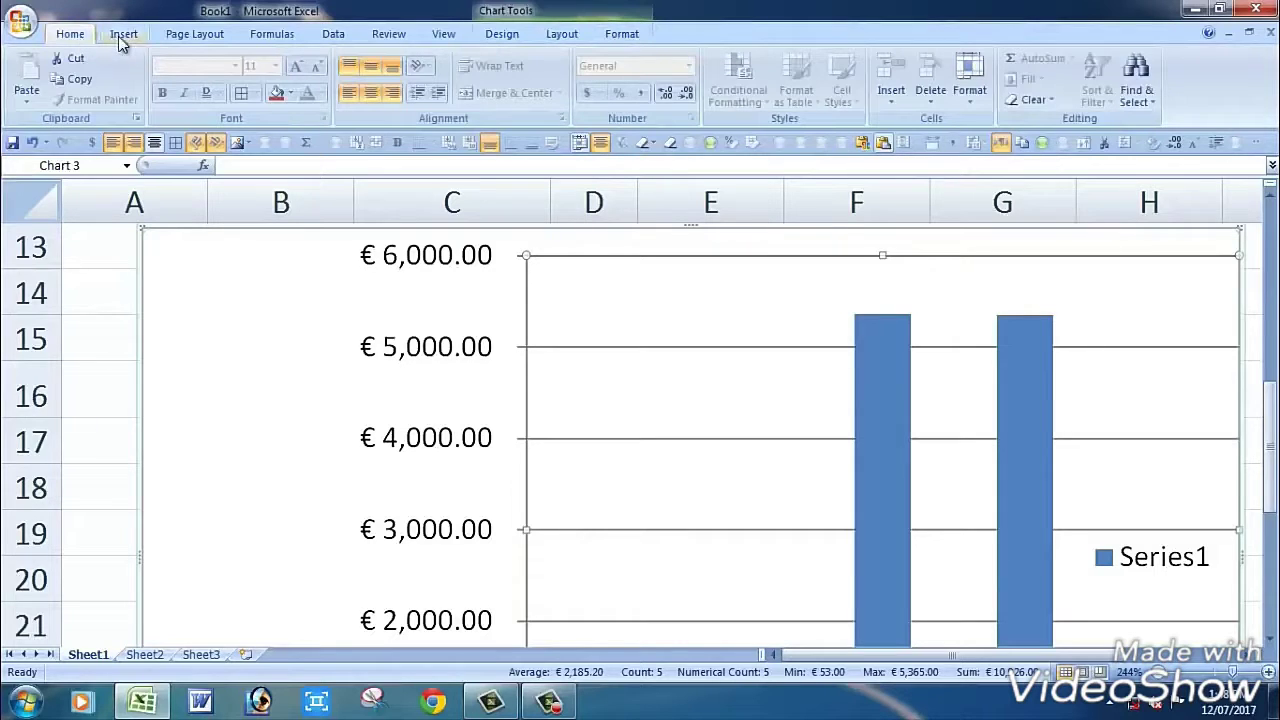
click(124, 36)
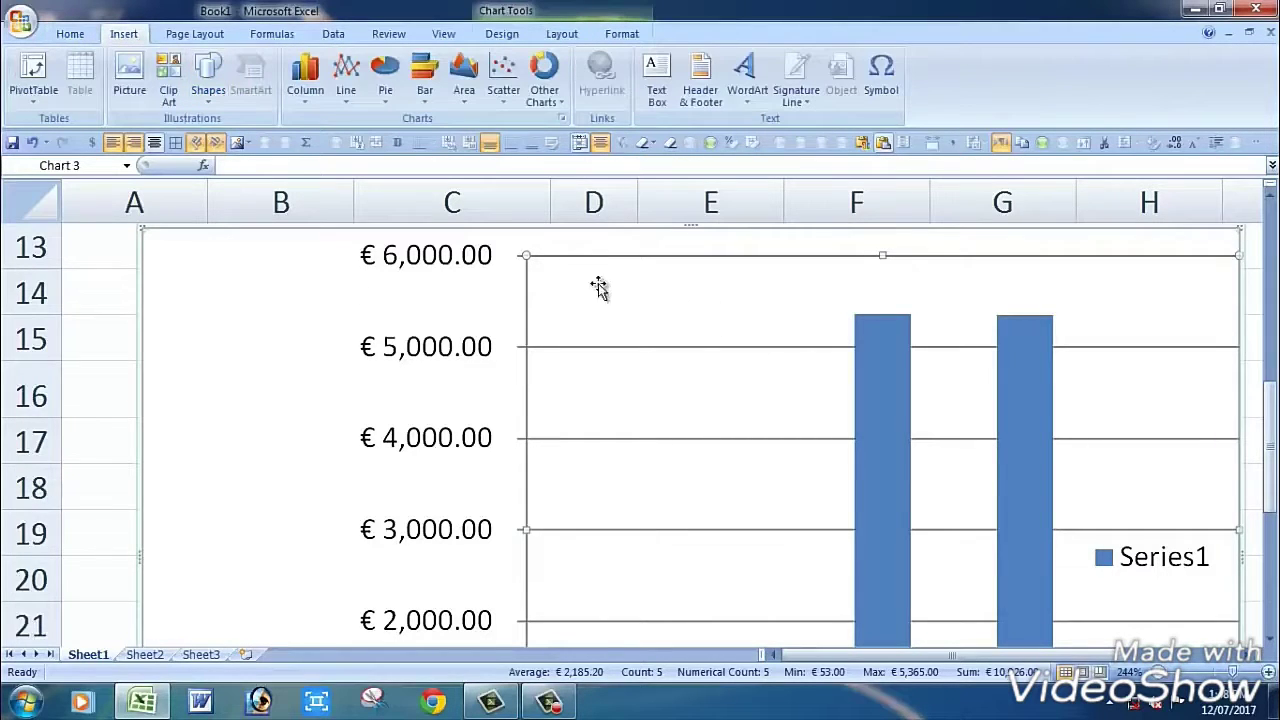
click(200, 36)
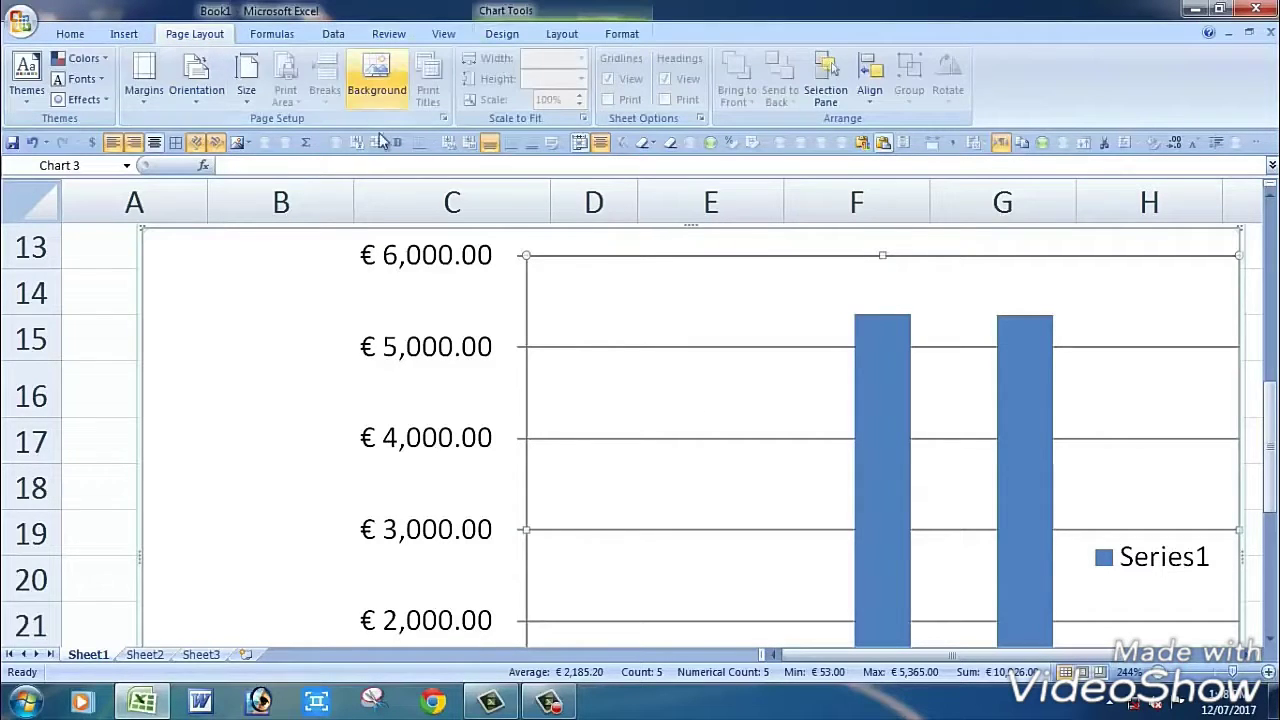
click(68, 35)
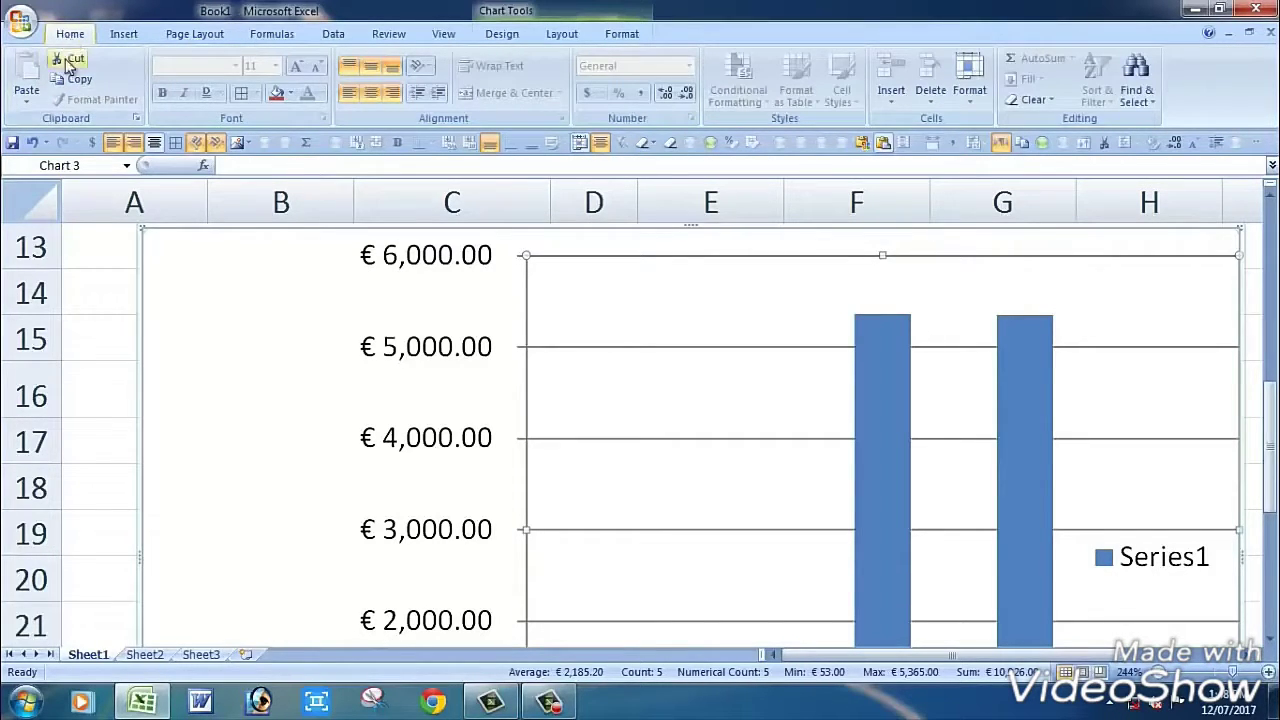
click(22, 28)
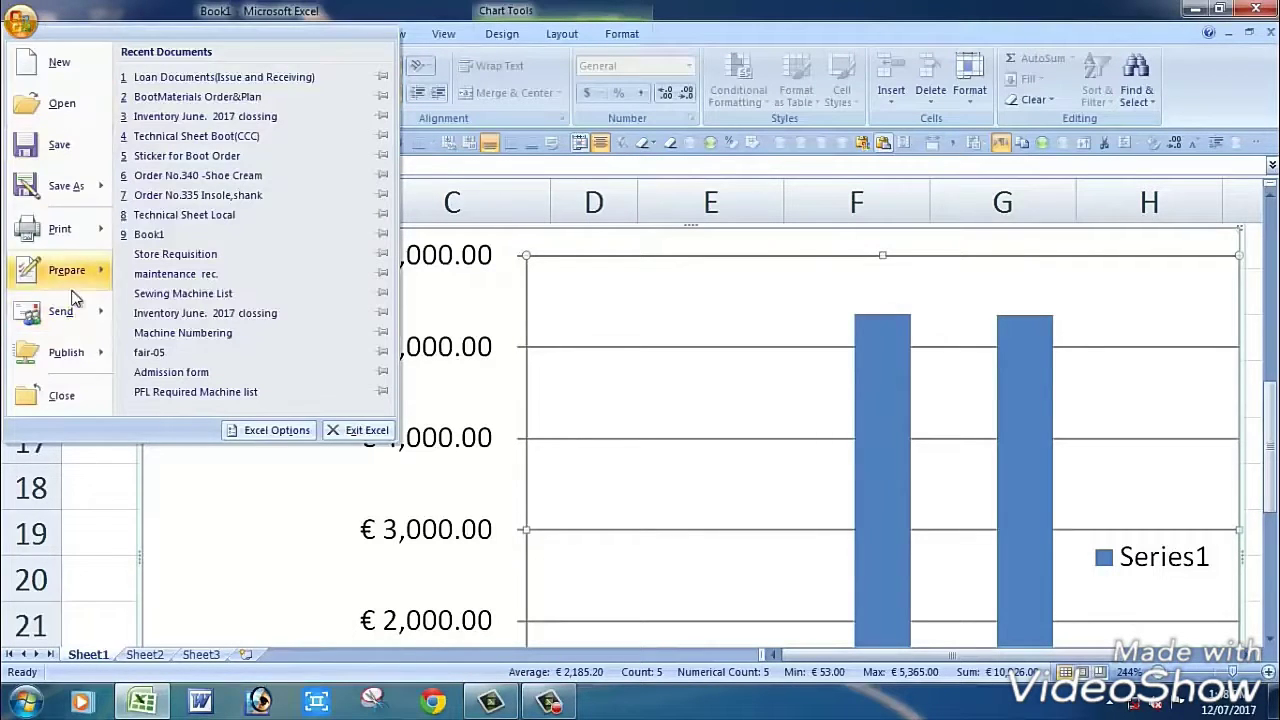
click(60, 229)
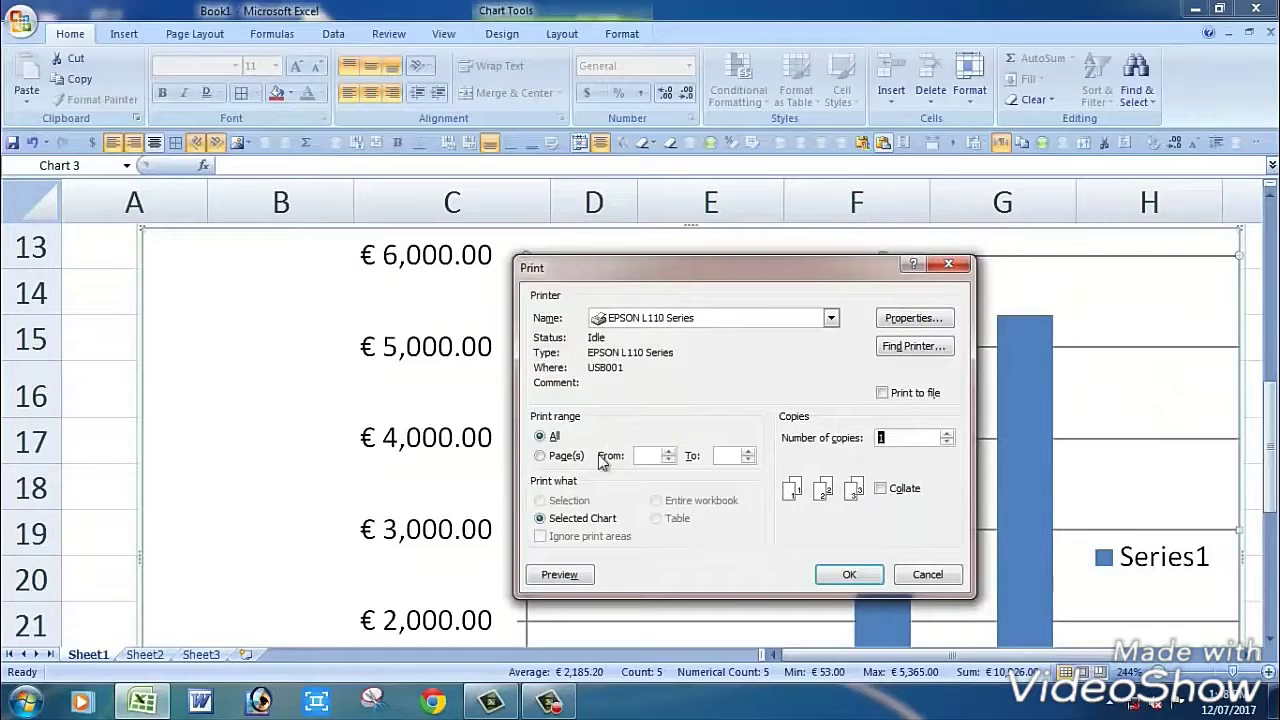
click(950, 265)
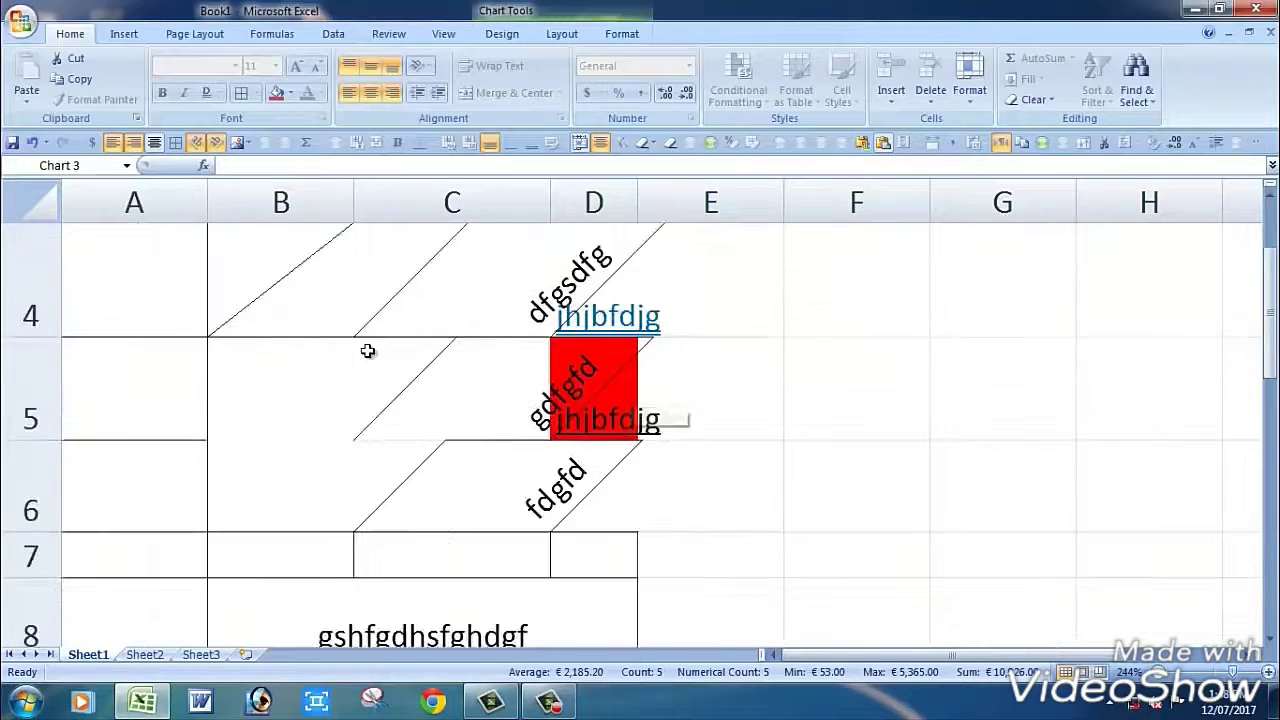
Step: Select cells A2:F25 and open a print preview limited to the selection
scroll(363, 349, up, 4)
drag(131, 281, 795, 610)
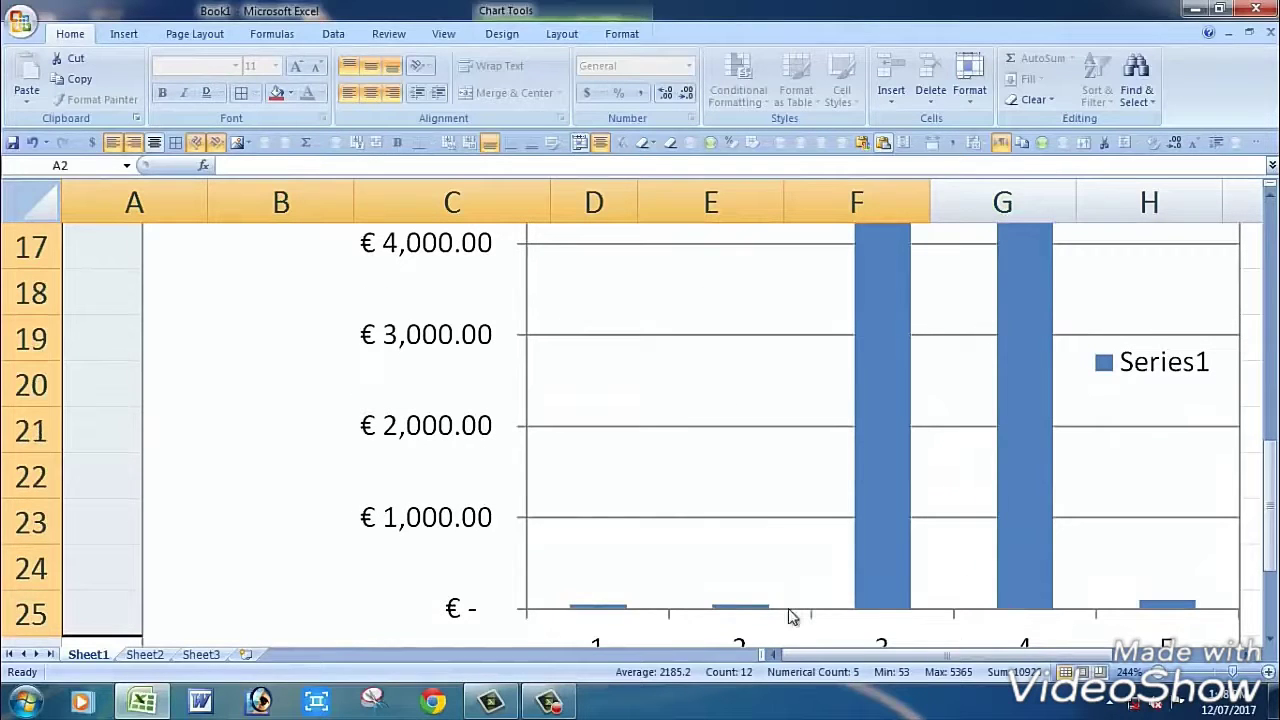
click(22, 22)
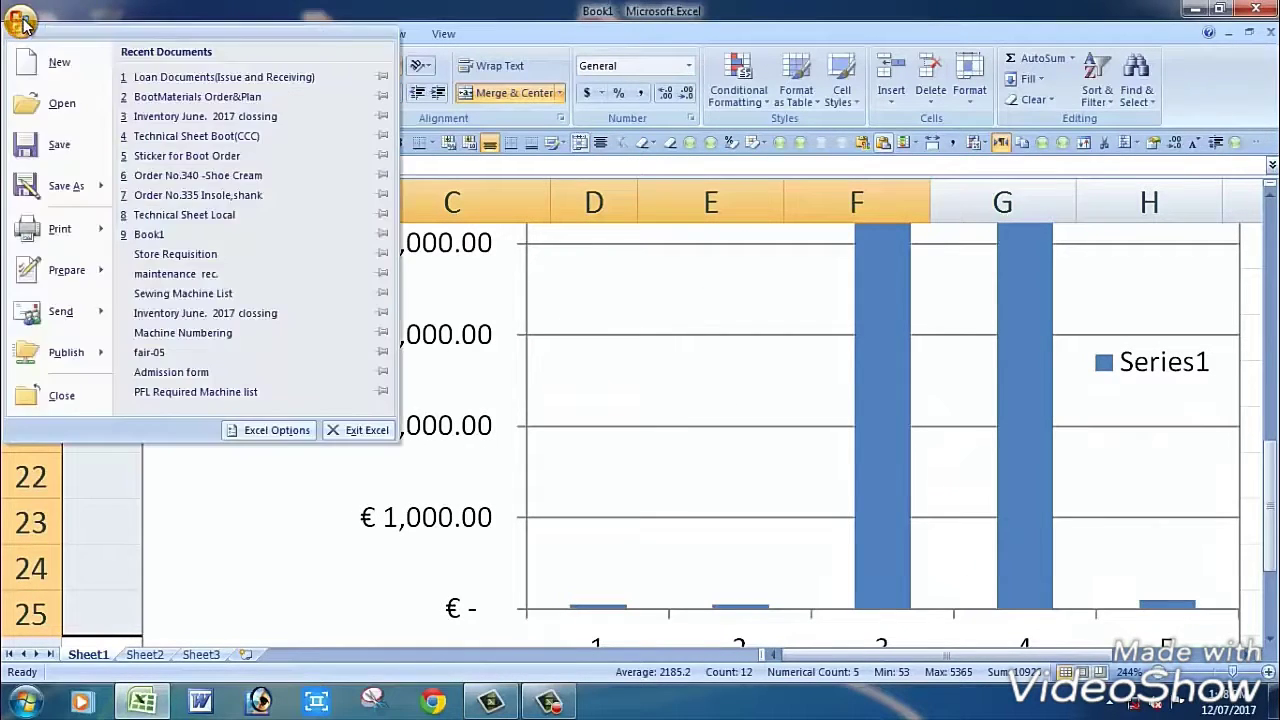
click(74, 240)
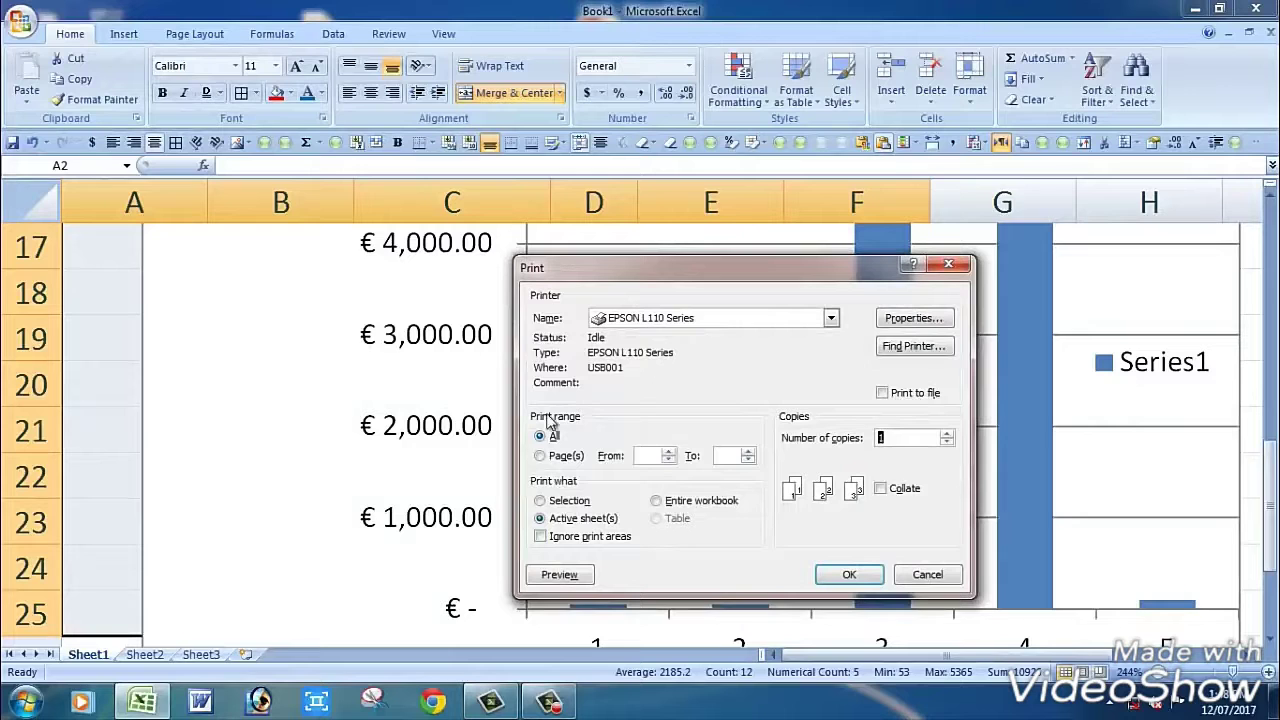
click(563, 502)
click(566, 573)
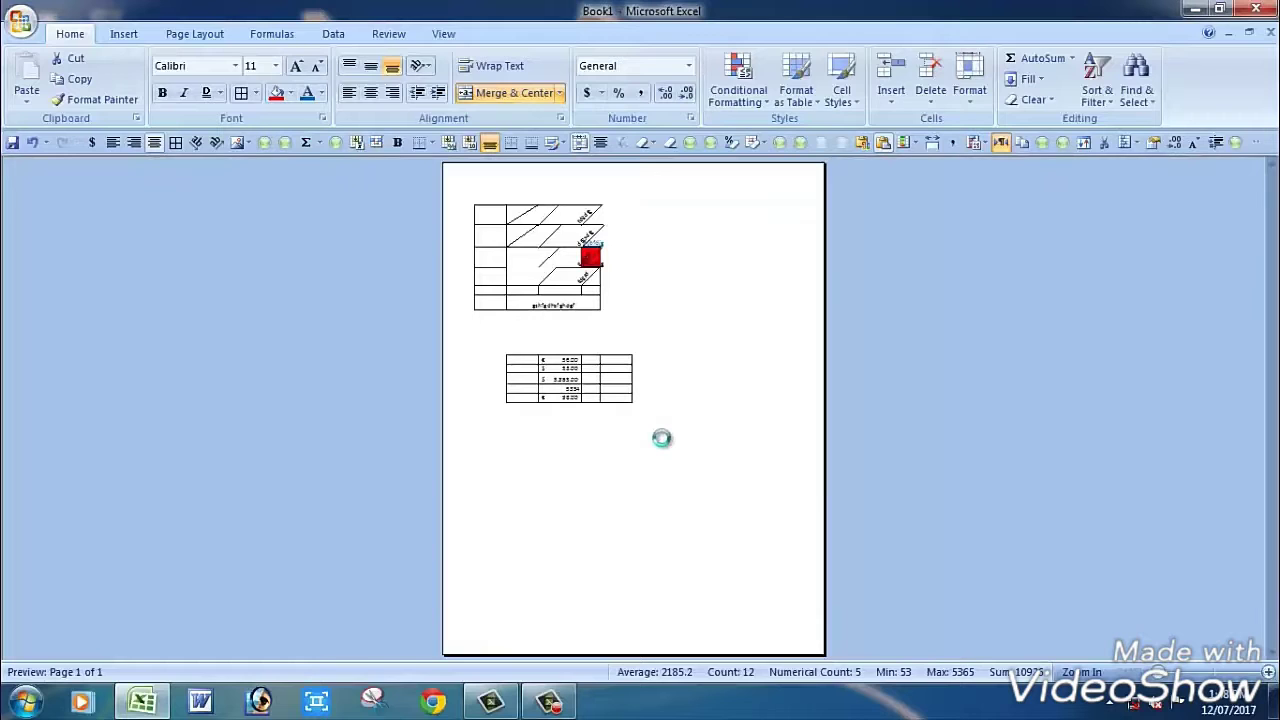
Step: Inspect the previewed page with its table and chart at different zoom levels and close the print preview
click(630, 326)
scroll(630, 330, up, 3)
click(115, 78)
click(561, 317)
click(560, 314)
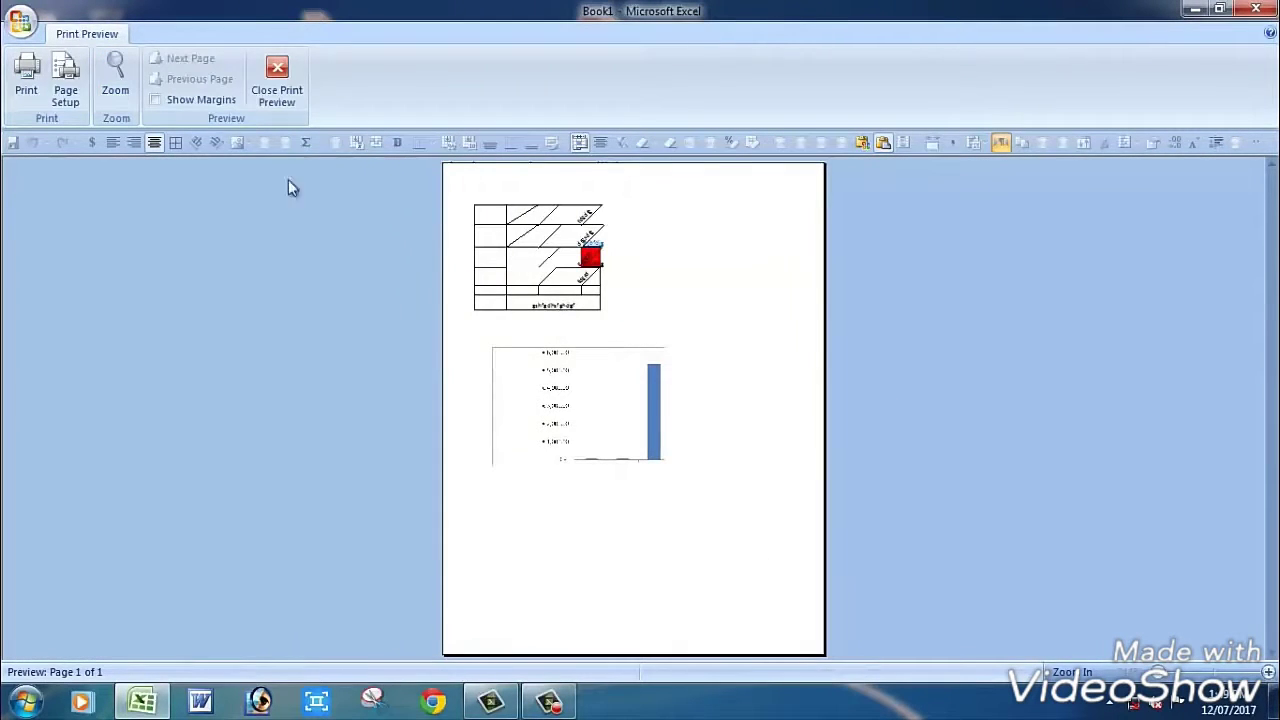
click(277, 100)
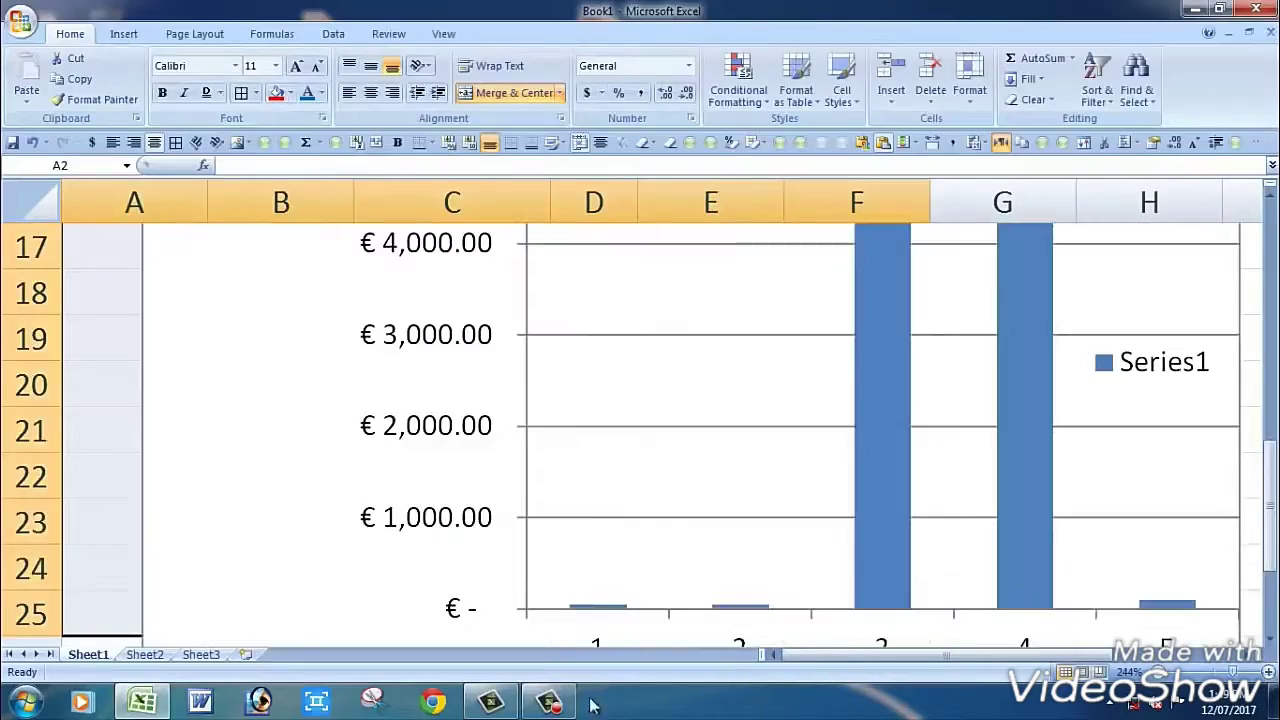
click(556, 702)
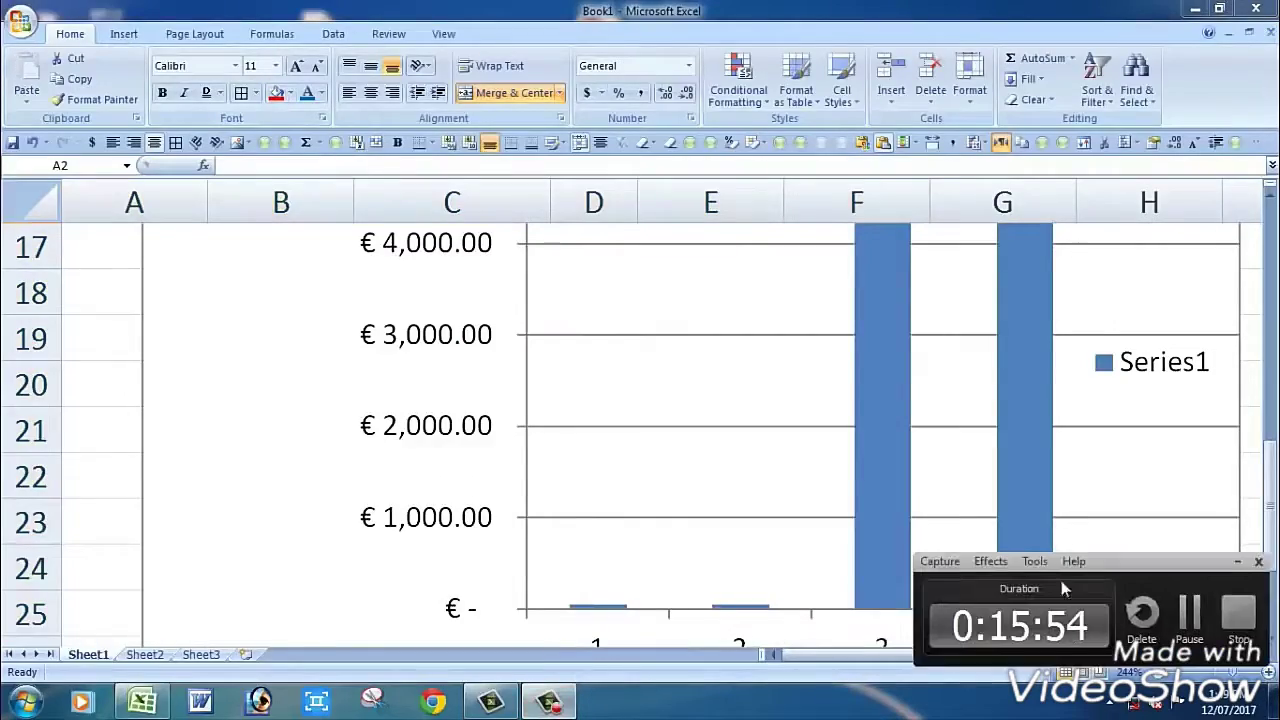
click(1240, 626)
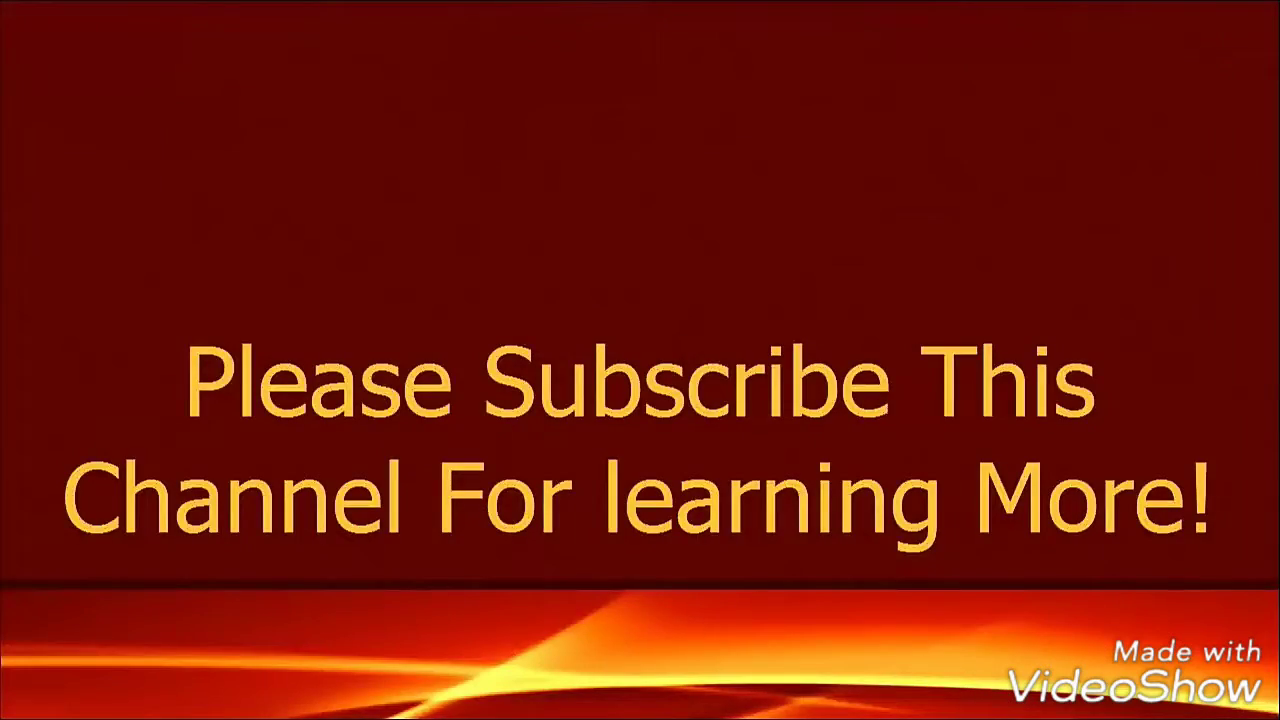